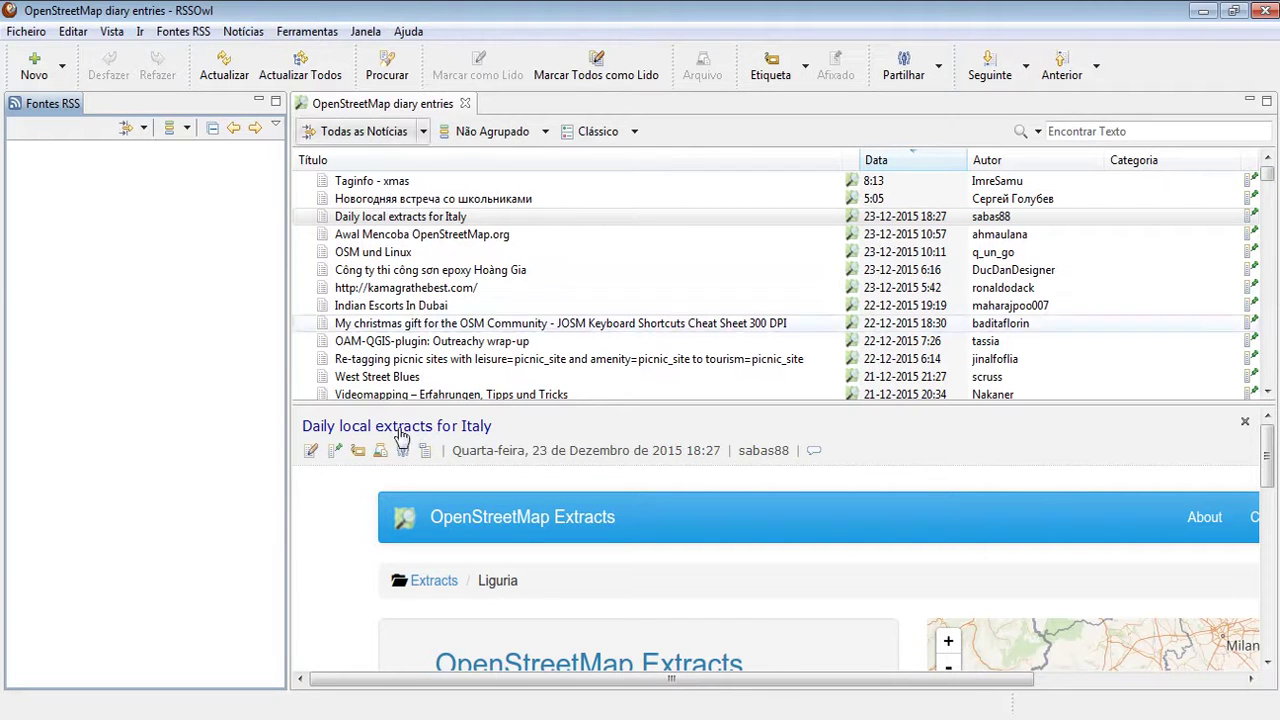
# Switch to the Chrome browser and look through the RSSOwl home page, including the Windows, Mac and Linux download options
pyautogui.click(288, 719)
pyautogui.click(634, 547)
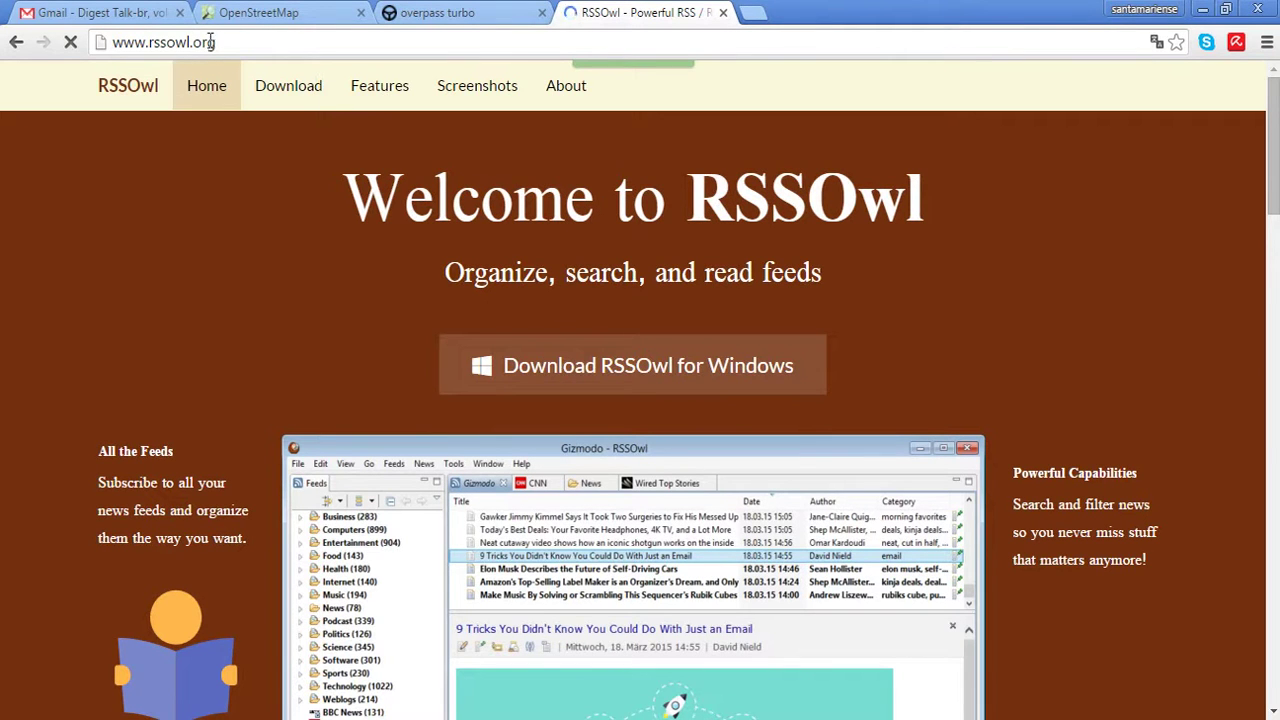
pyautogui.scroll(-1, 1273, 150)
pyautogui.scroll(-2, 640, 400)
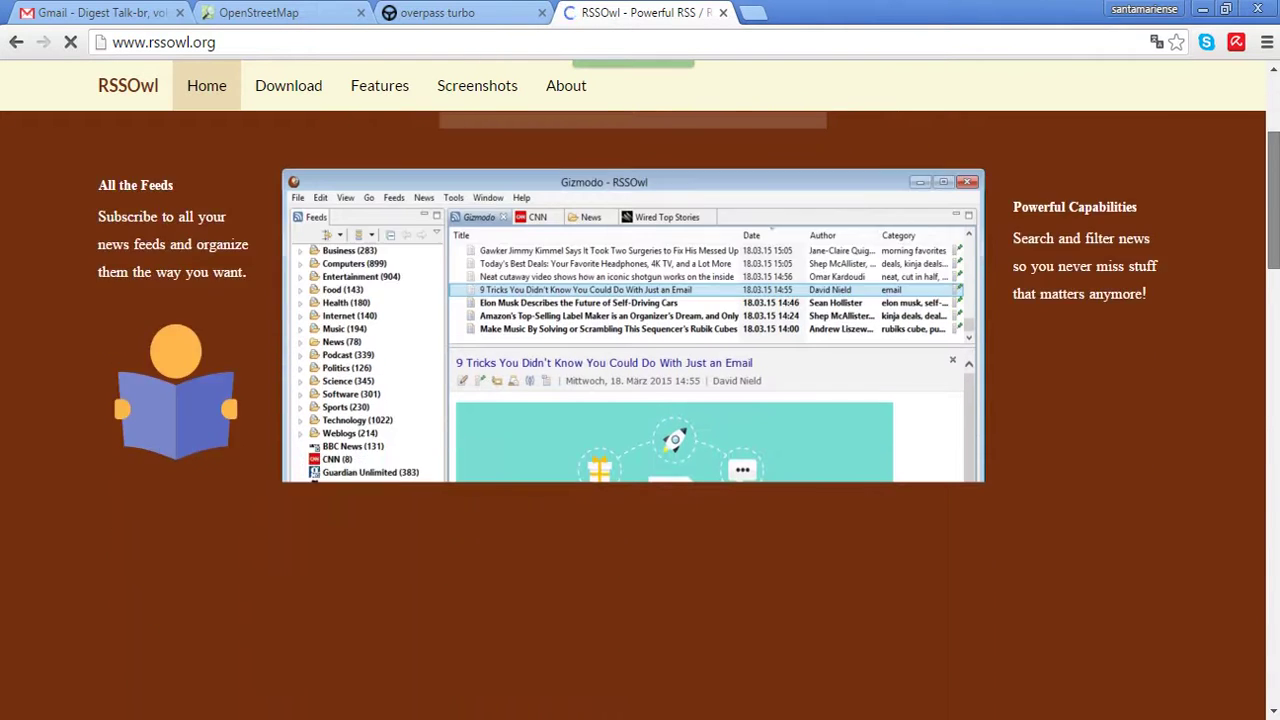
pyautogui.scroll(1, 980, 235)
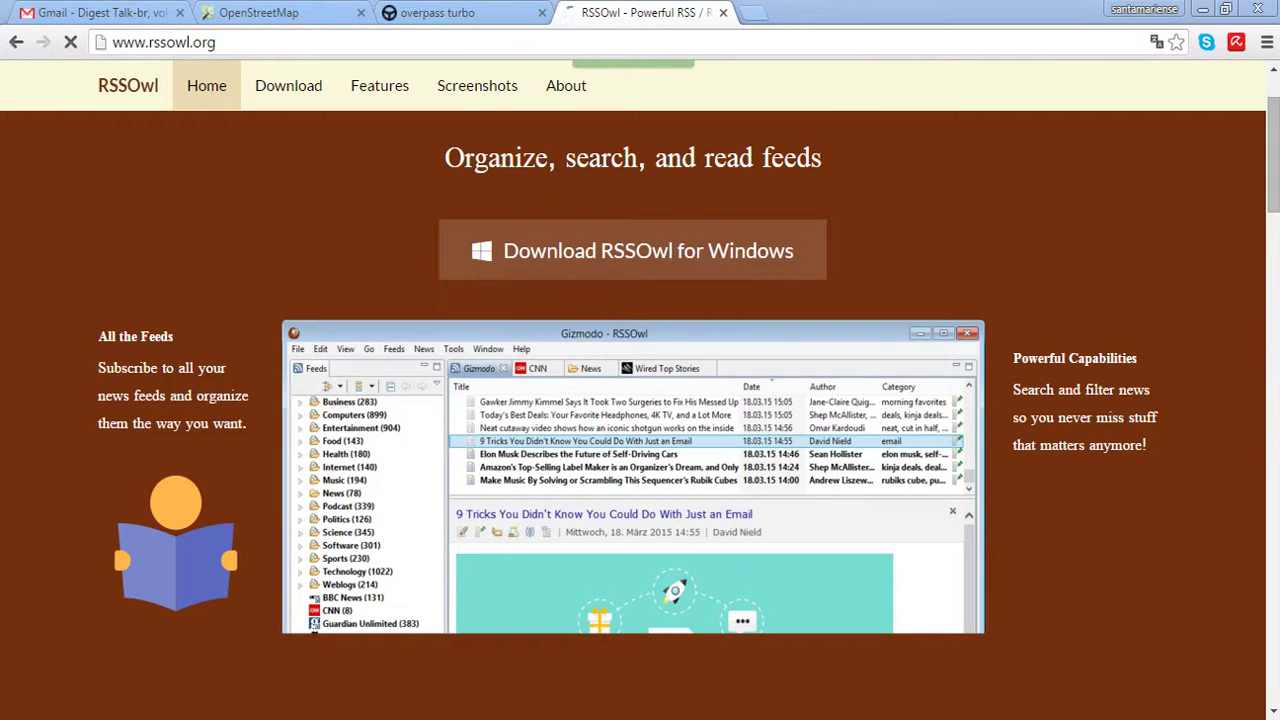
pyautogui.moveTo(1275, 195)
pyautogui.mouseDown()
pyautogui.moveTo(1275, 182)
pyautogui.moveTo(1275, 214)
pyautogui.mouseUp()
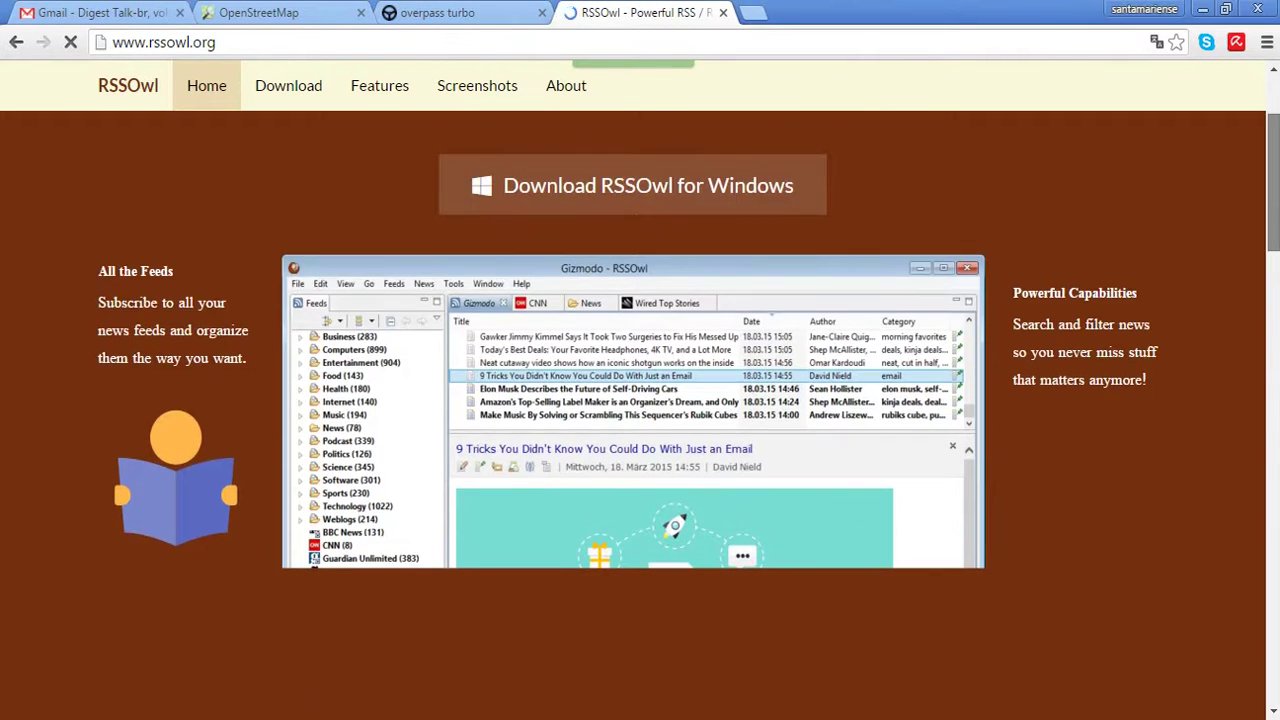
pyautogui.scroll(-7, 640, 415)
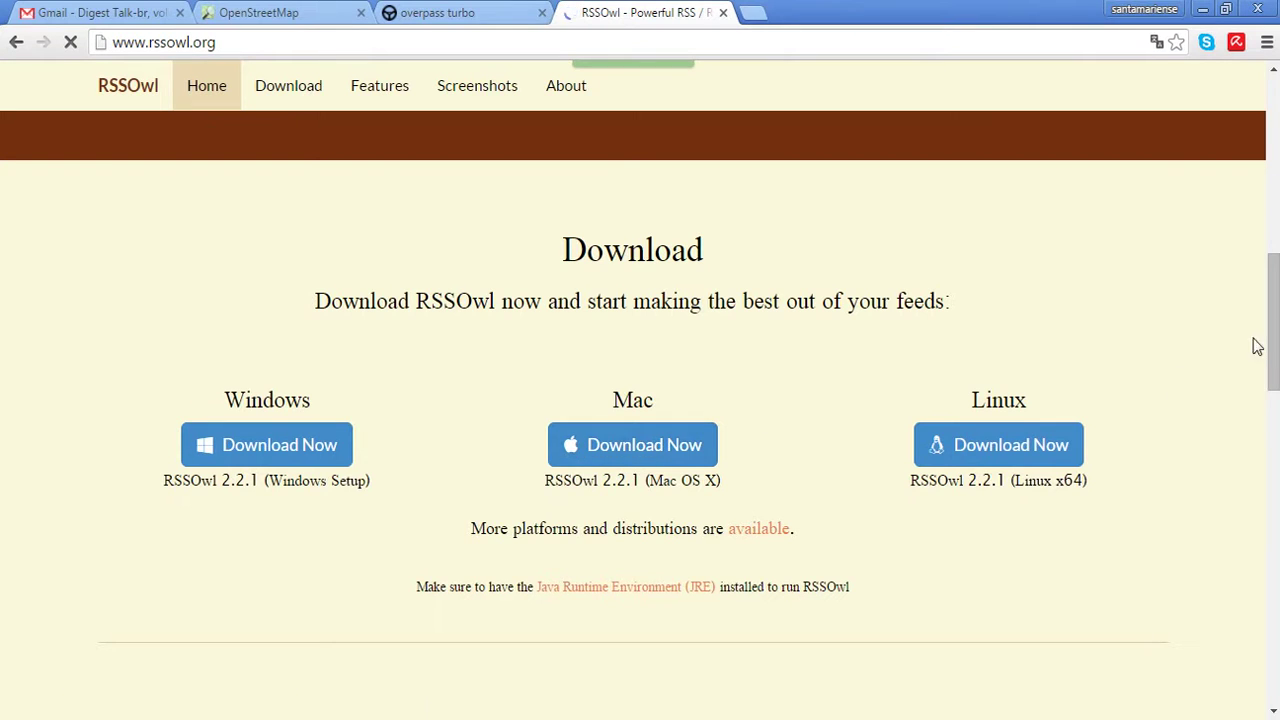
pyautogui.moveTo(1275, 345); pyautogui.dragTo(1274, 170)
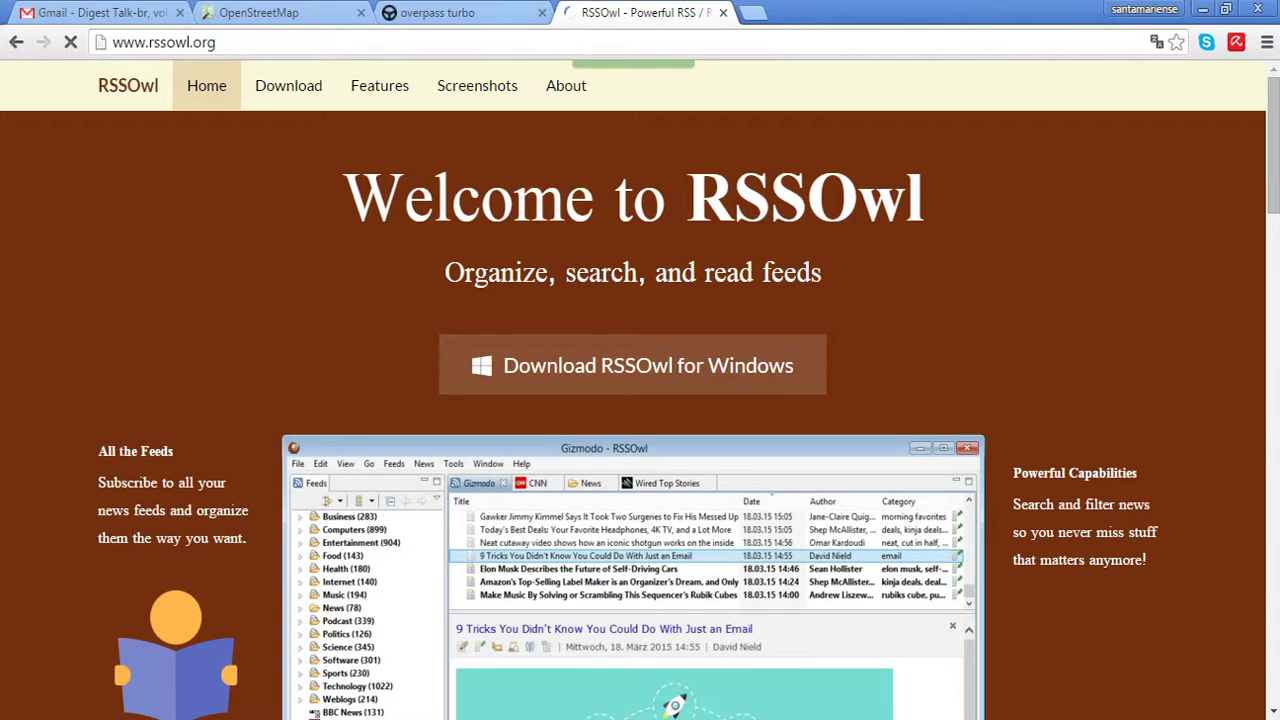
pyautogui.click(438, 719)
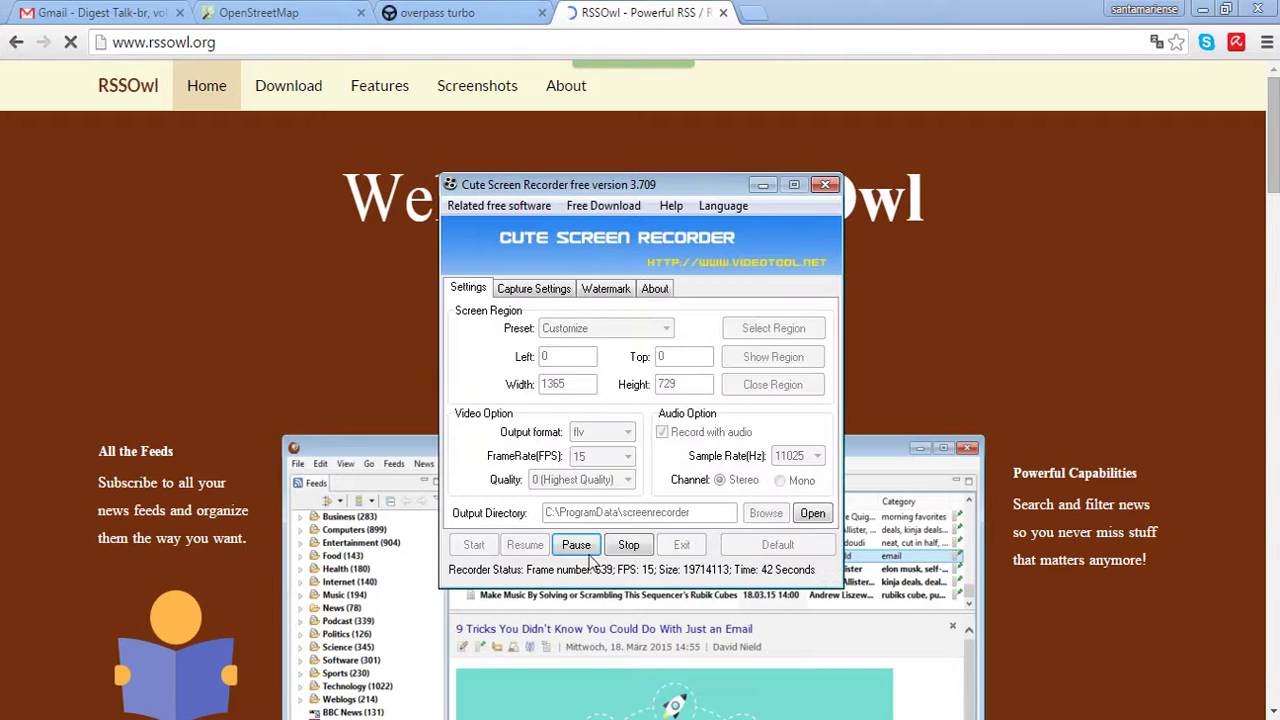
pyautogui.click(628, 545)
pyautogui.click(466, 545)
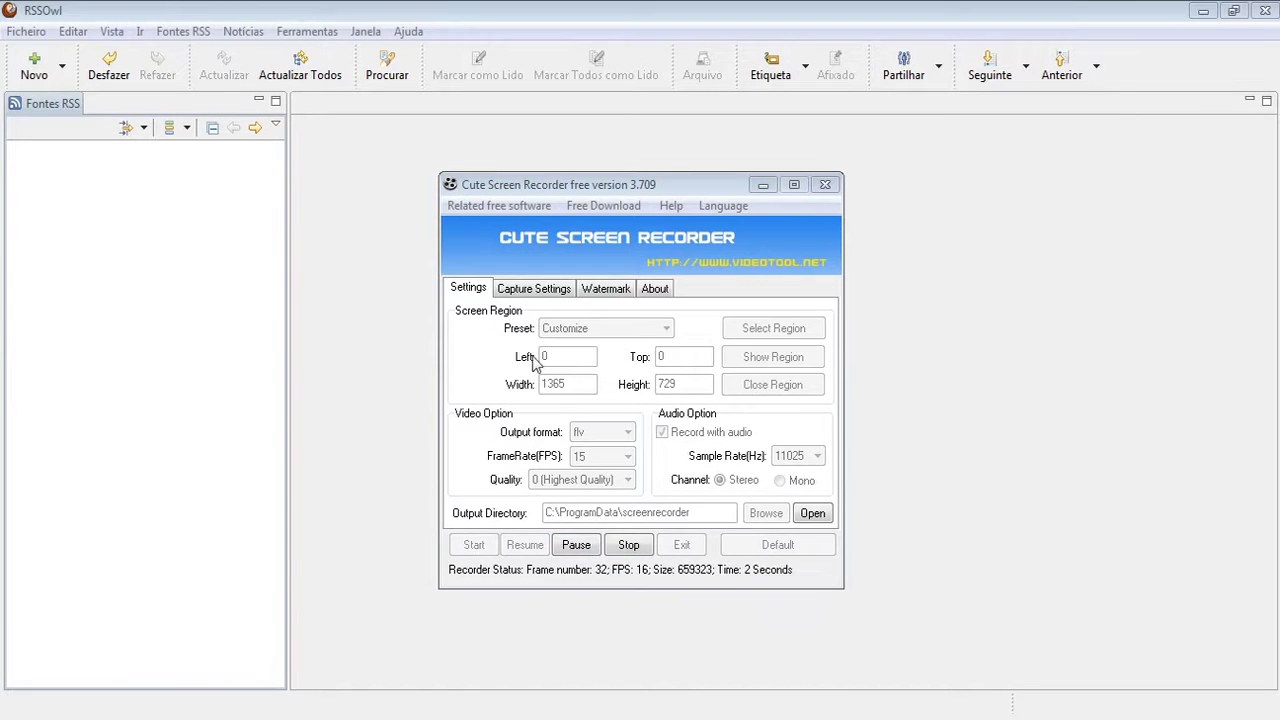
# Switch to RSSOwl and choose "RSSOWL Brasil Ao Vivo (v. 2015.12.24).opml" on drive C: as the feed import source
pyautogui.click(165, 4)
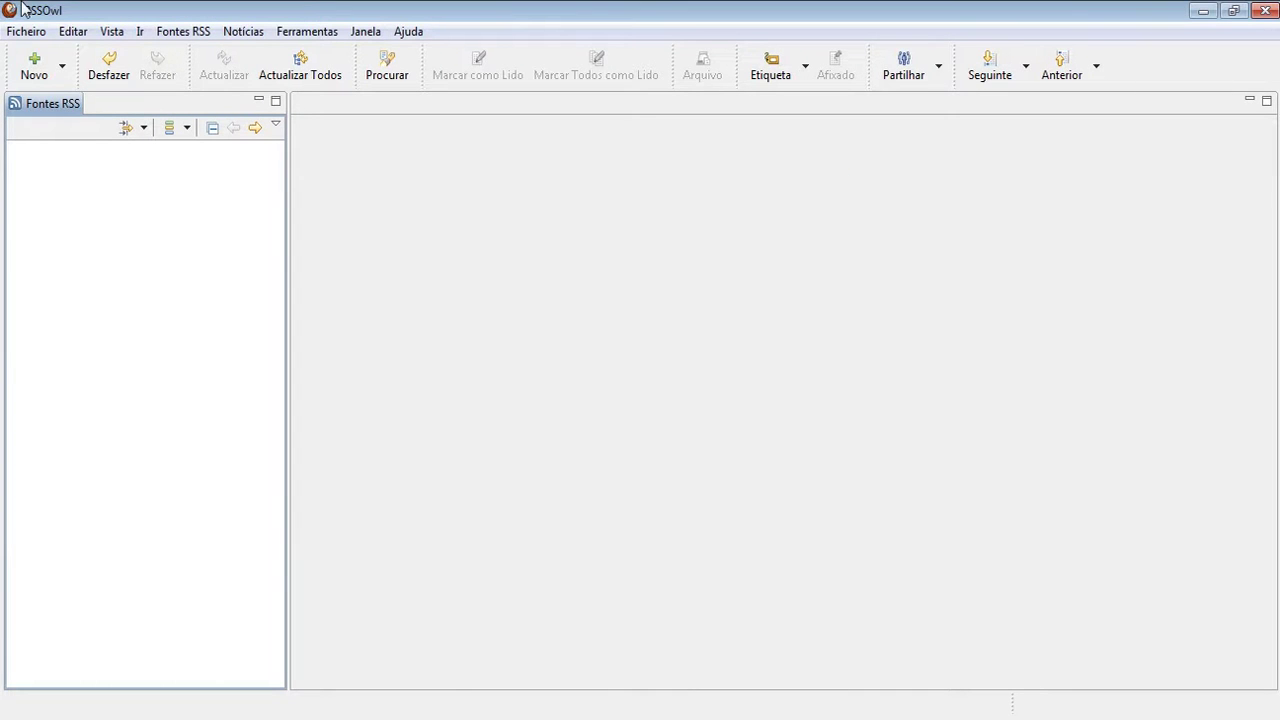
pyautogui.click(27, 33)
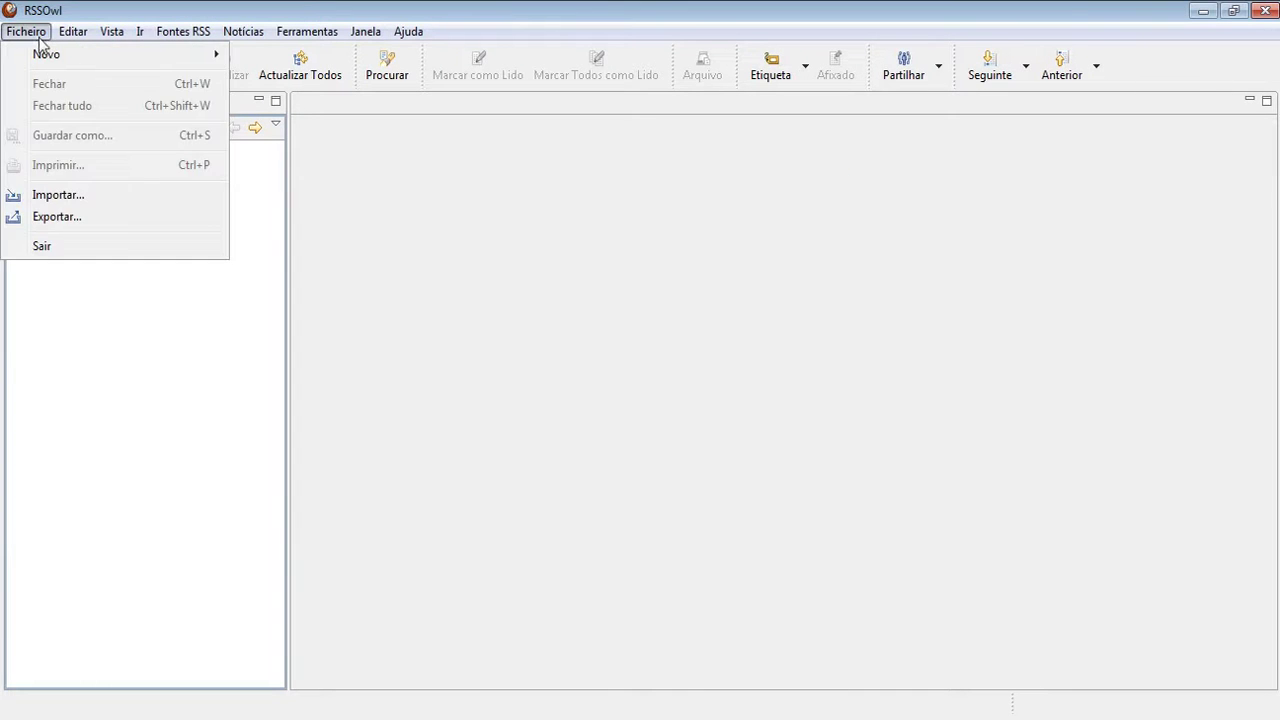
pyautogui.moveTo(67, 60)
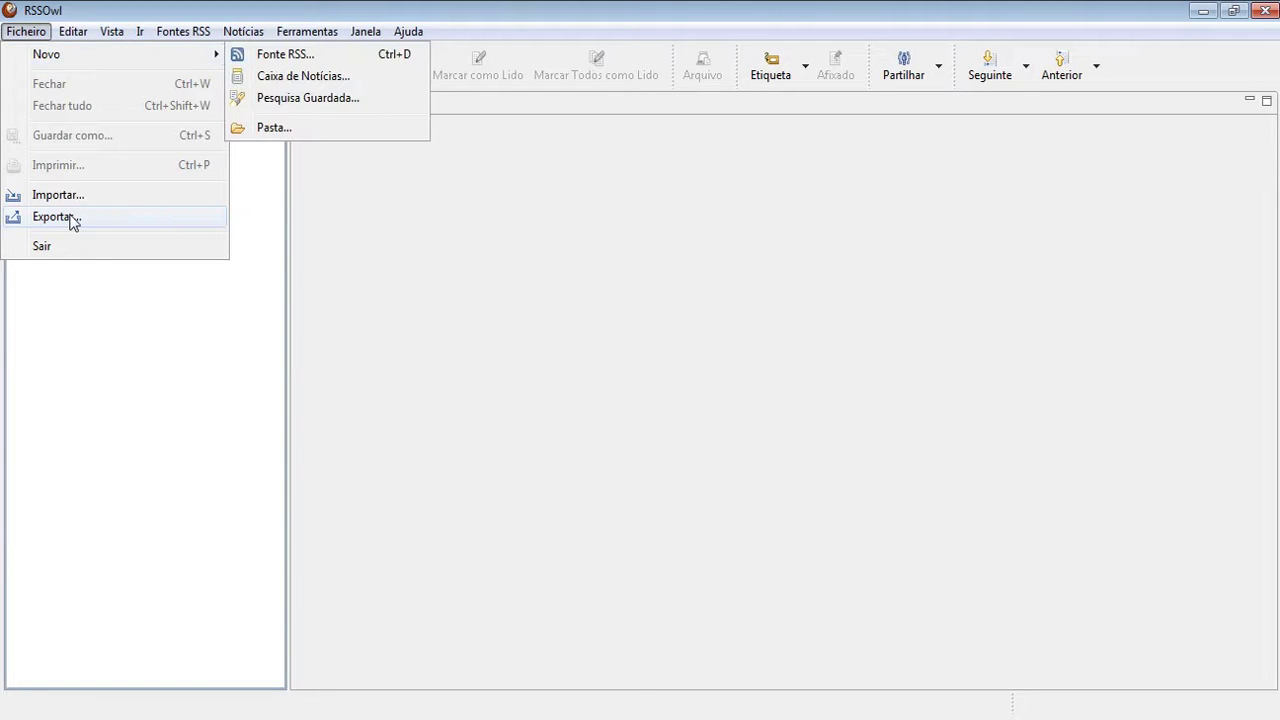
pyautogui.click(212, 198)
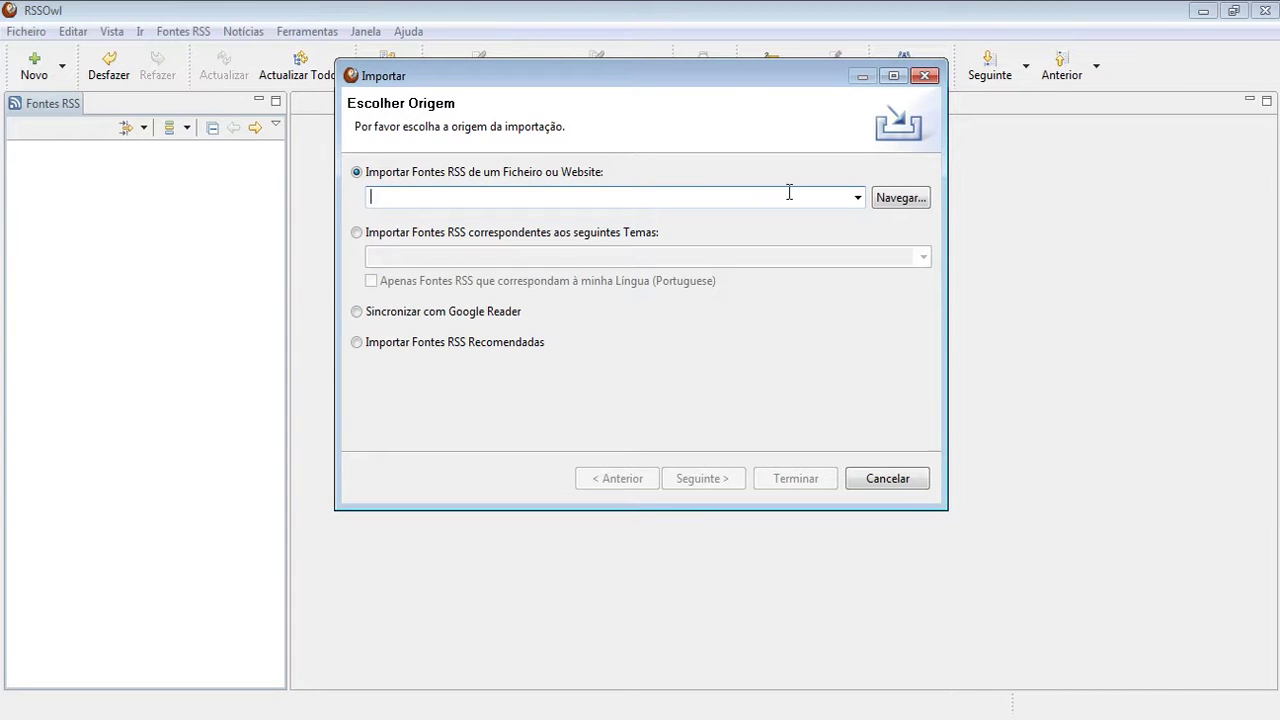
pyautogui.click(881, 199)
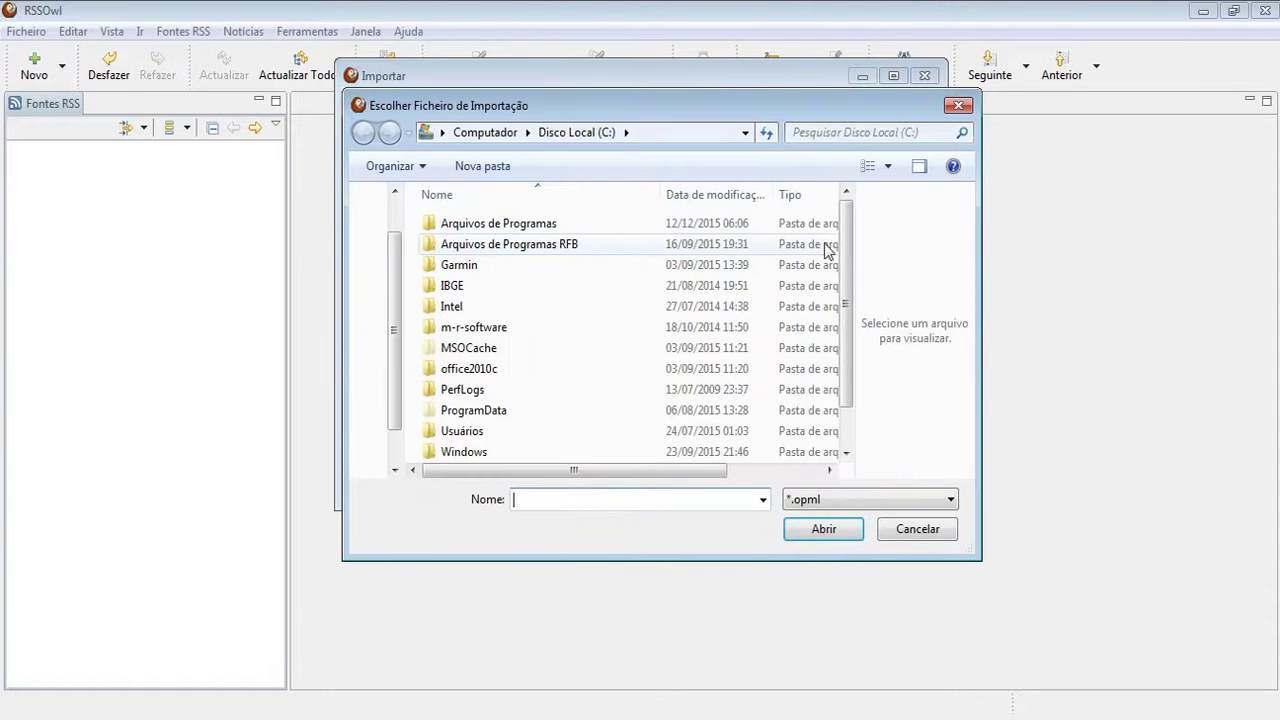
pyautogui.moveTo(845, 258); pyautogui.dragTo(851, 289)
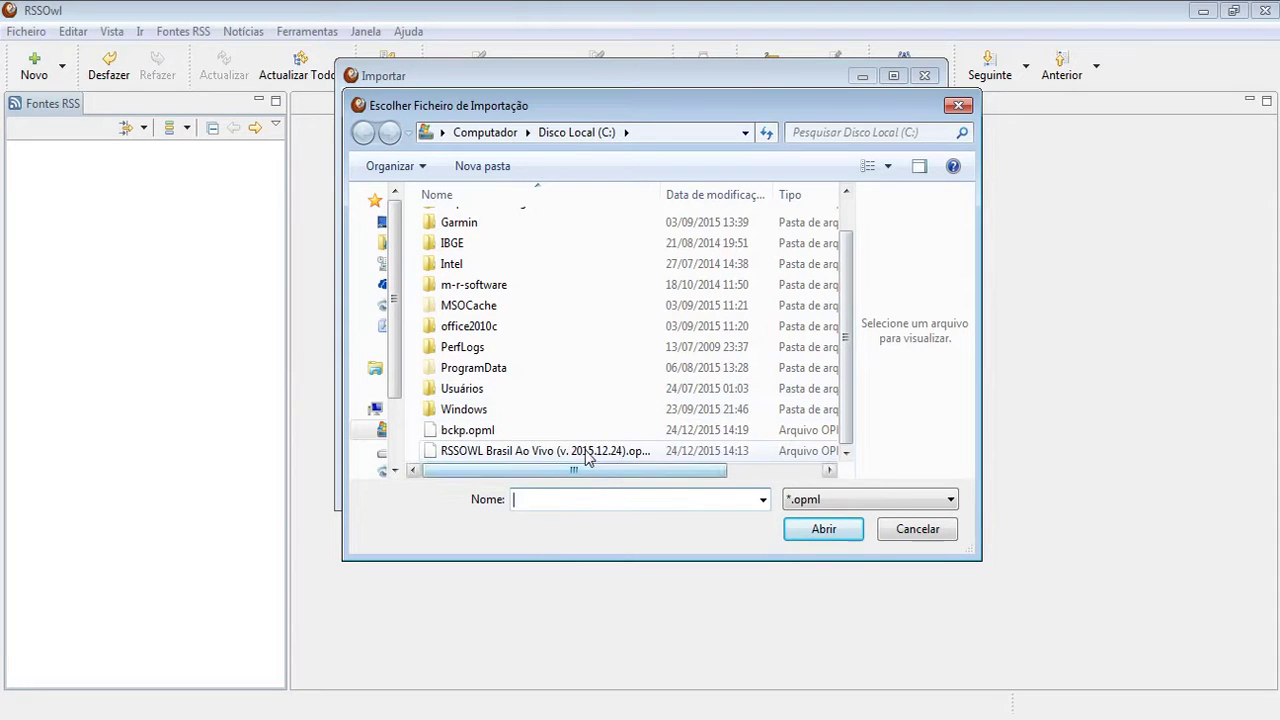
pyautogui.click(545, 451)
pyautogui.click(822, 531)
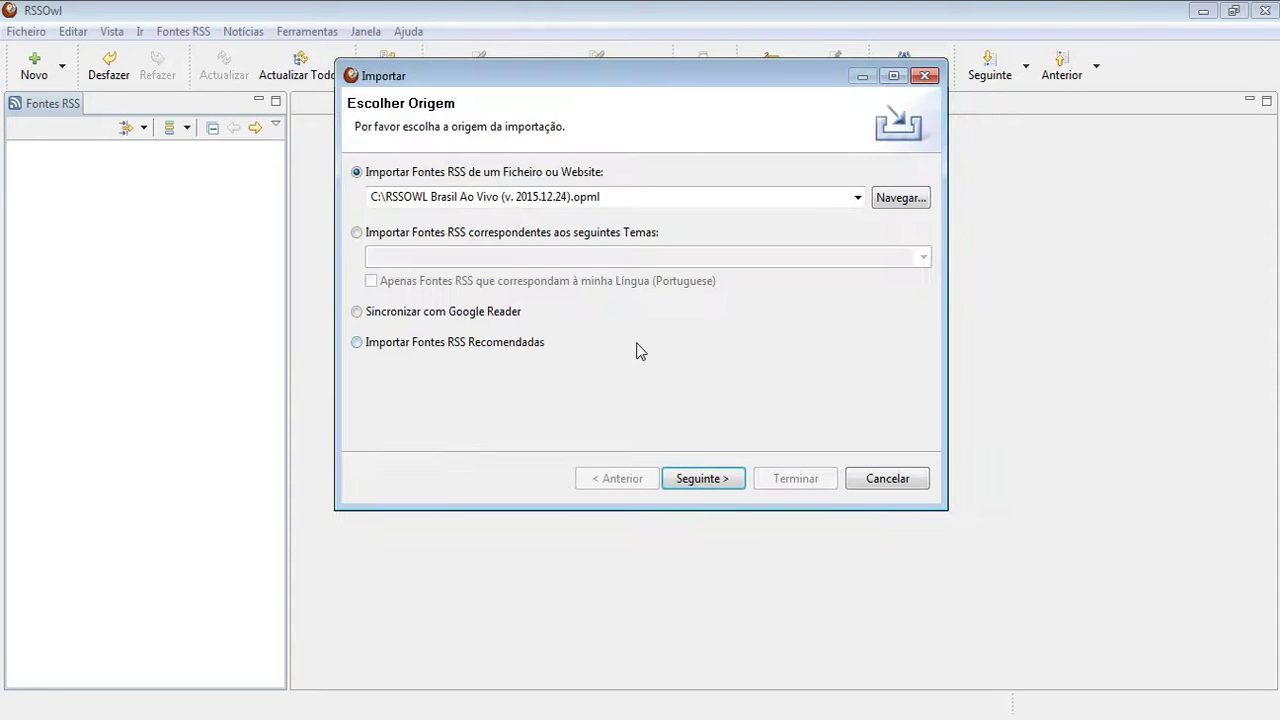
# Import all listed elements directly, including Etiquetas and Preferências, and accept replacing the existing preferences
pyautogui.click(713, 481)
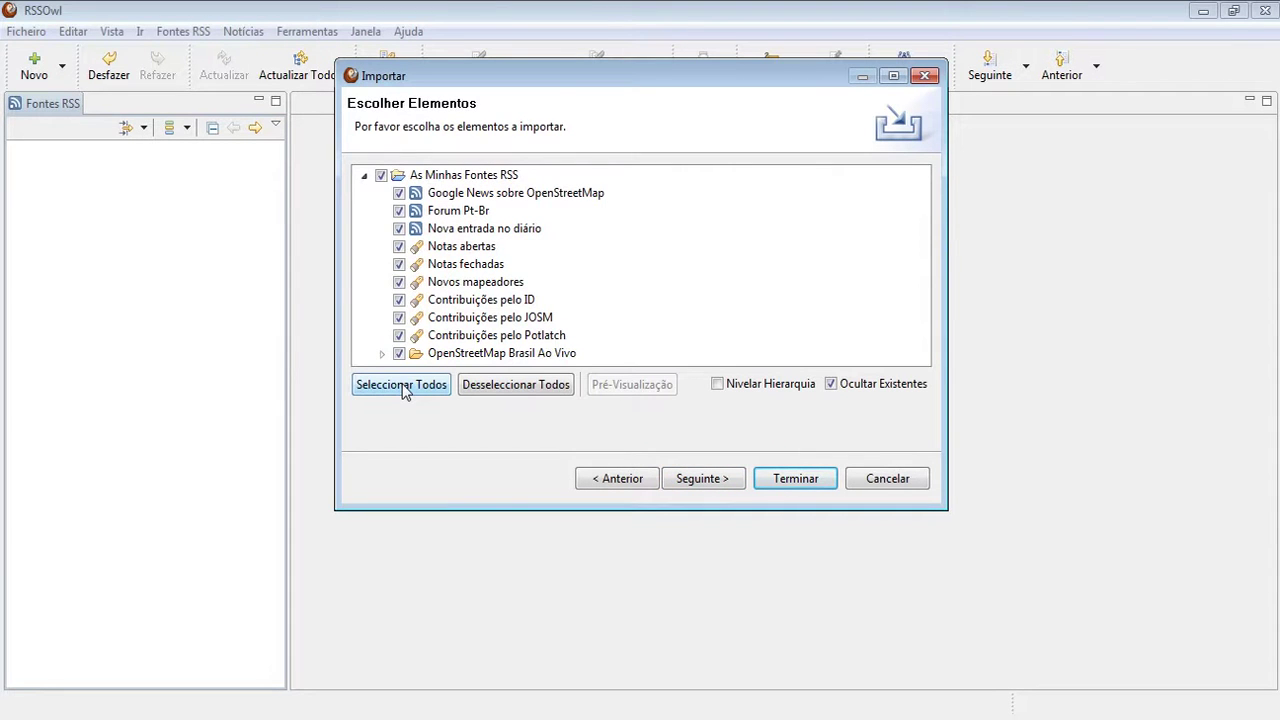
pyautogui.click(702, 482)
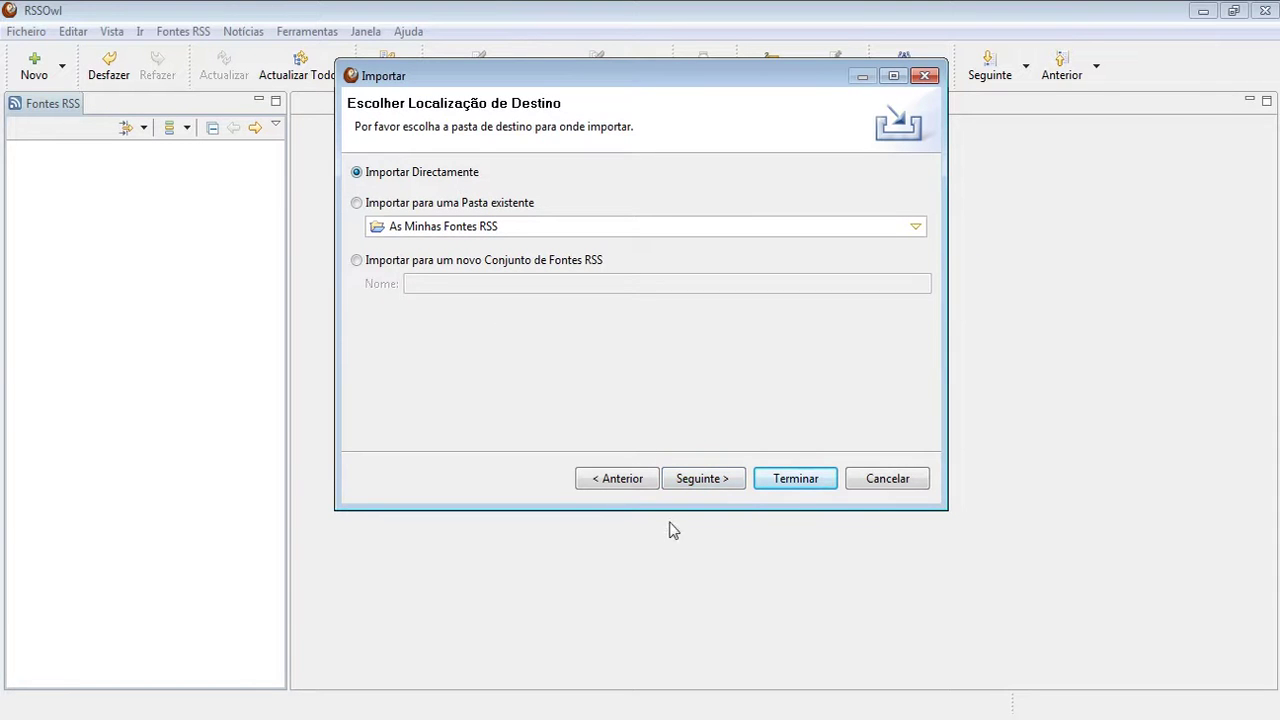
pyautogui.click(734, 486)
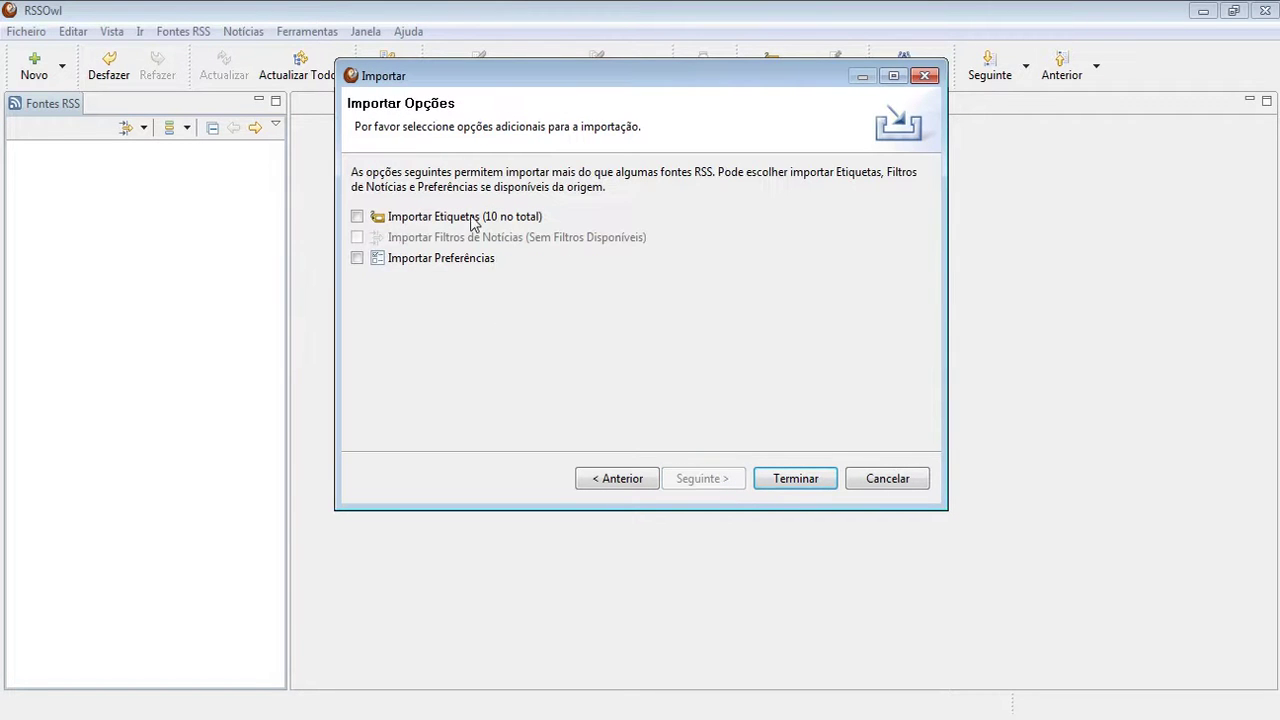
pyautogui.click(475, 260)
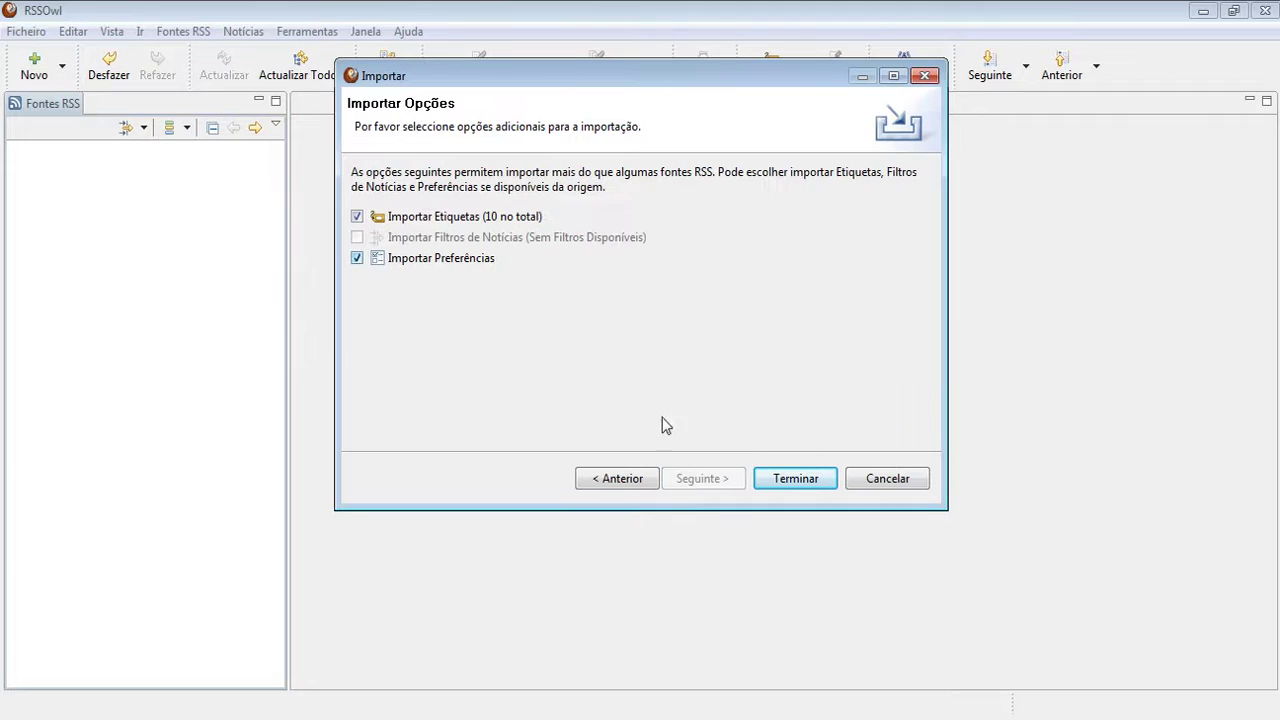
pyautogui.click(814, 481)
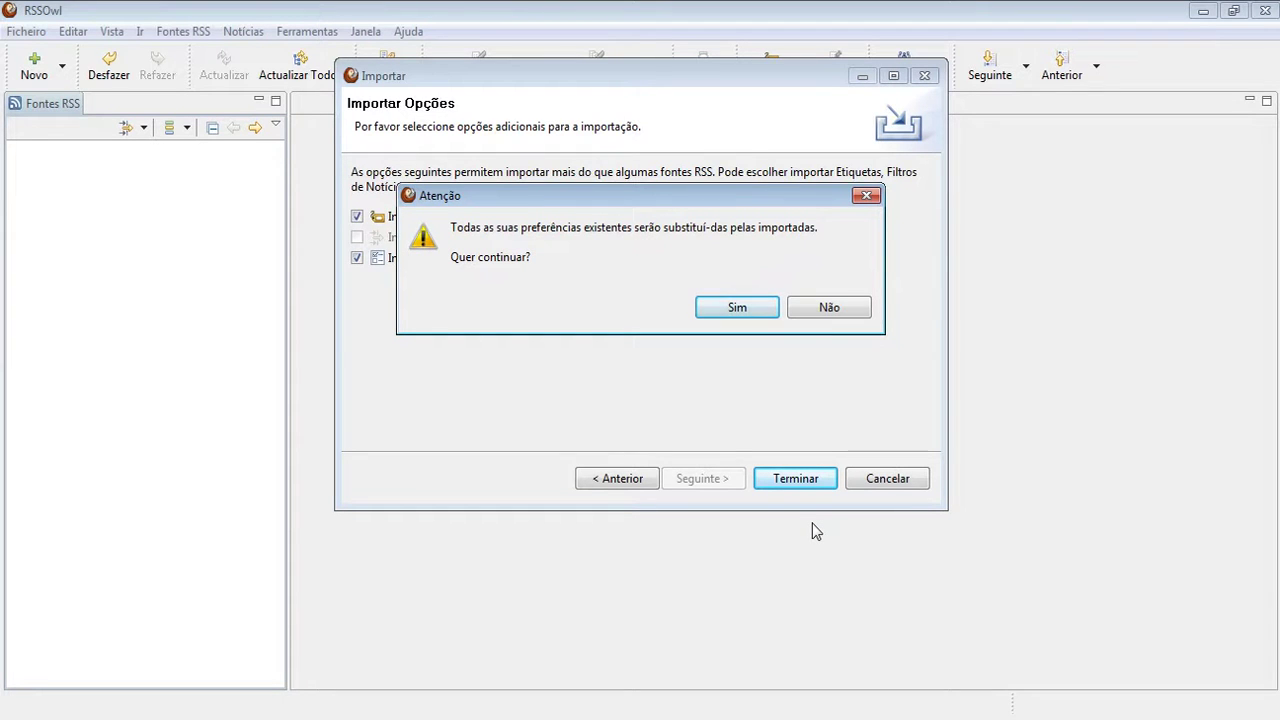
pyautogui.click(737, 308)
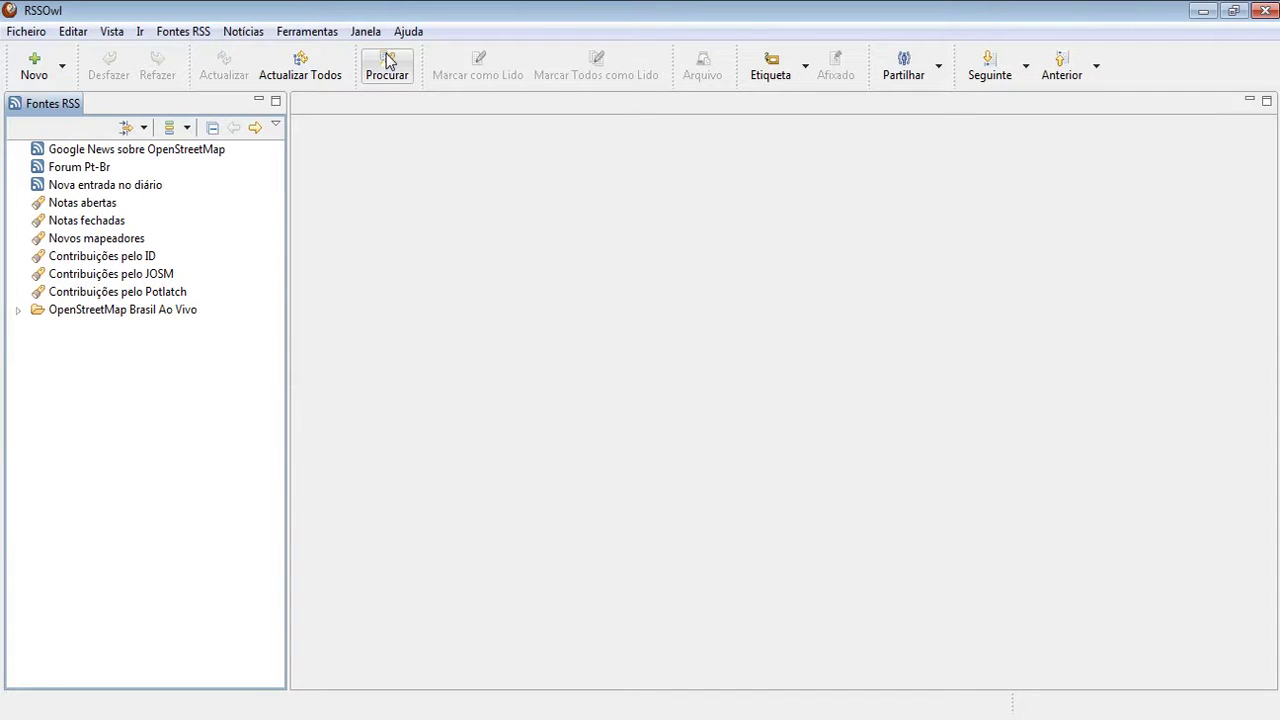
# Update all of the imported RSS feeds
pyautogui.click(300, 66)
pyautogui.hotkey('alt', 'Tab')
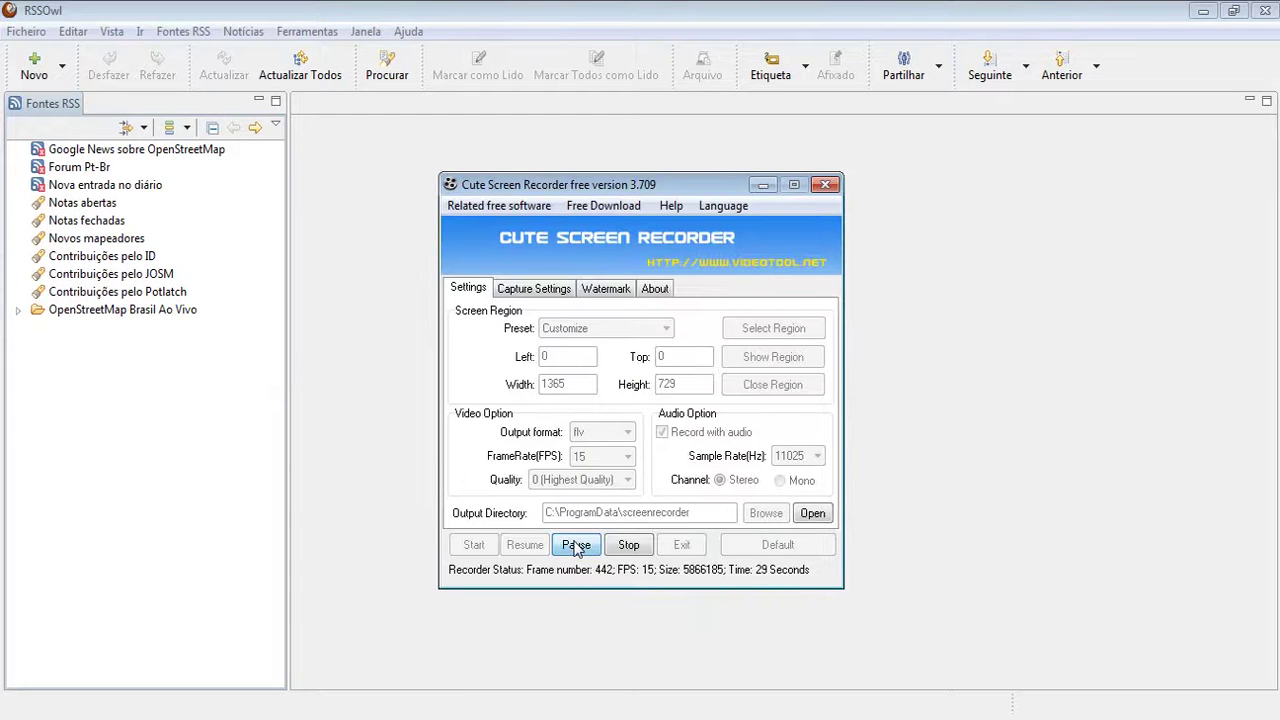
pyautogui.click(577, 548)
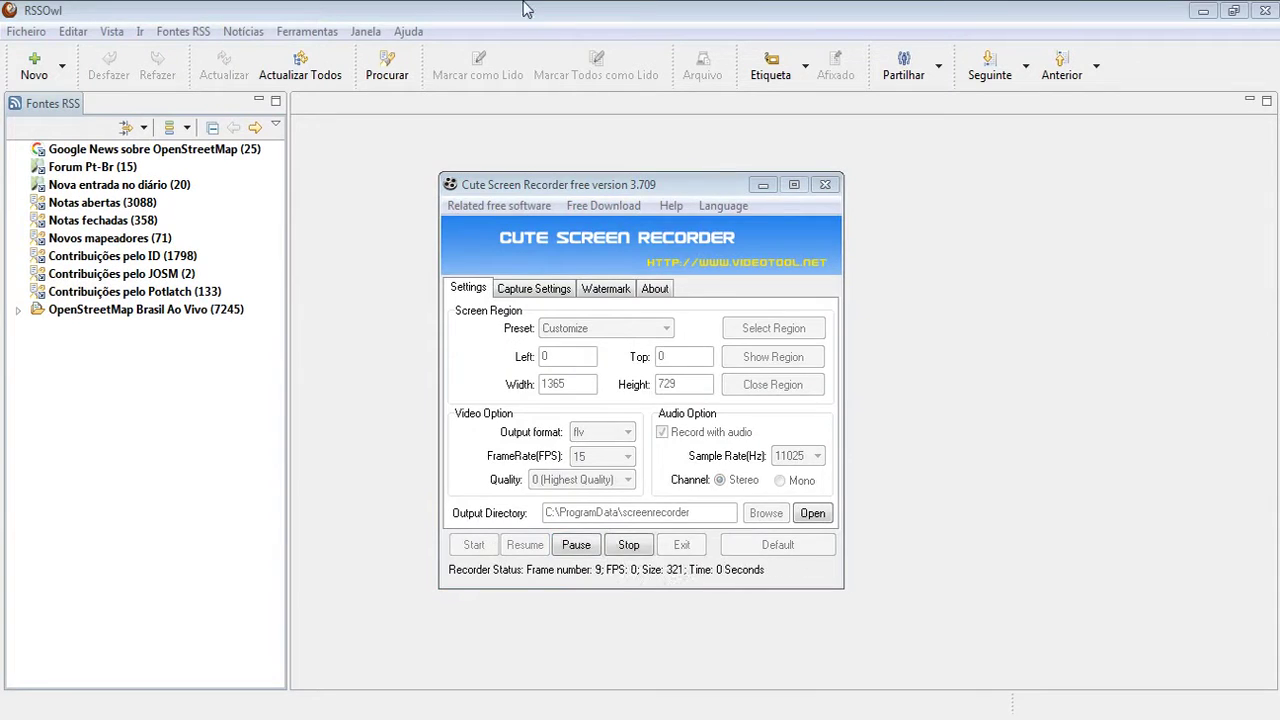
pyautogui.click(527, 9)
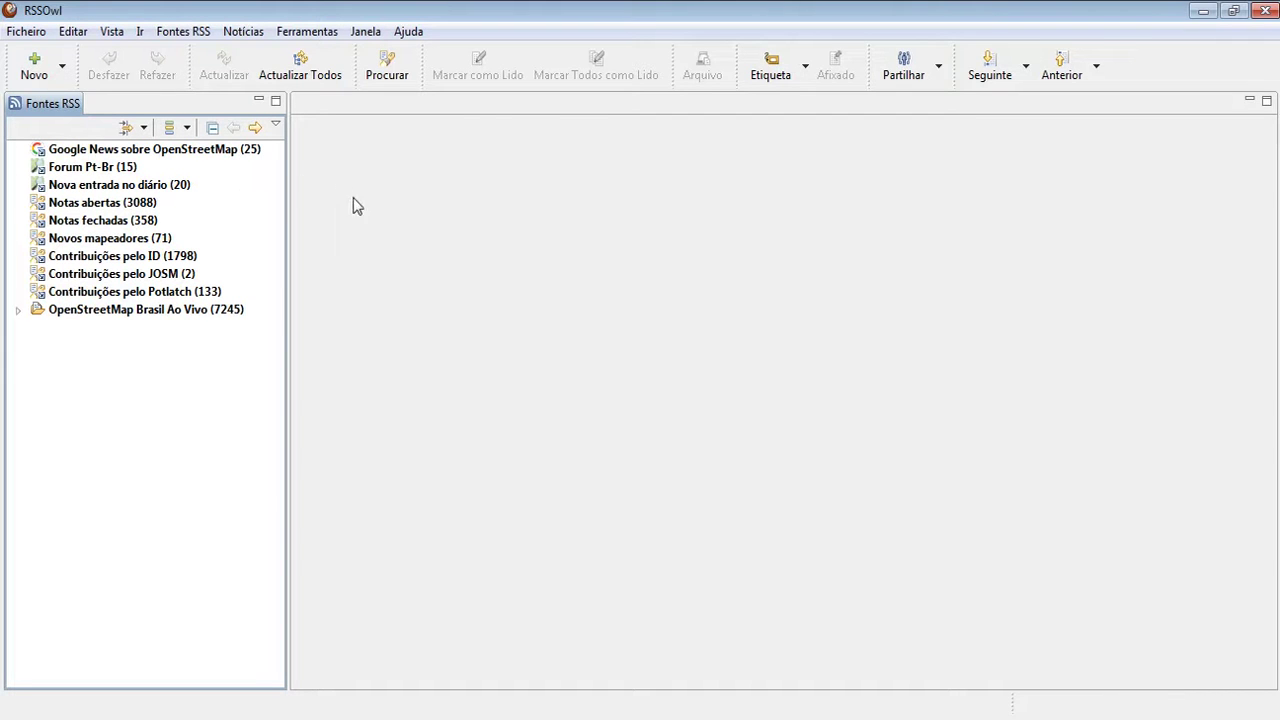
# Open the Google News sobre OpenStreetMap feed and look through its headlines
pyautogui.click(246, 156)
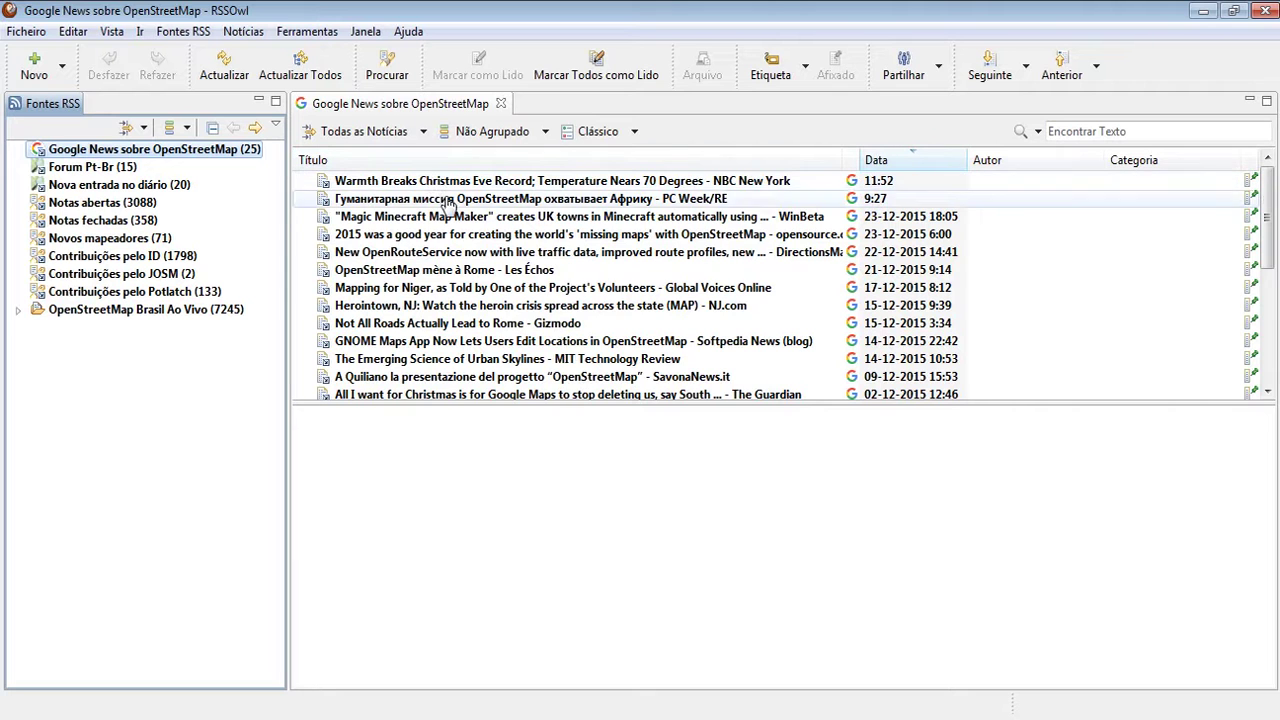
pyautogui.scroll(-2, 470, 225)
pyautogui.scroll(-1, 483, 232)
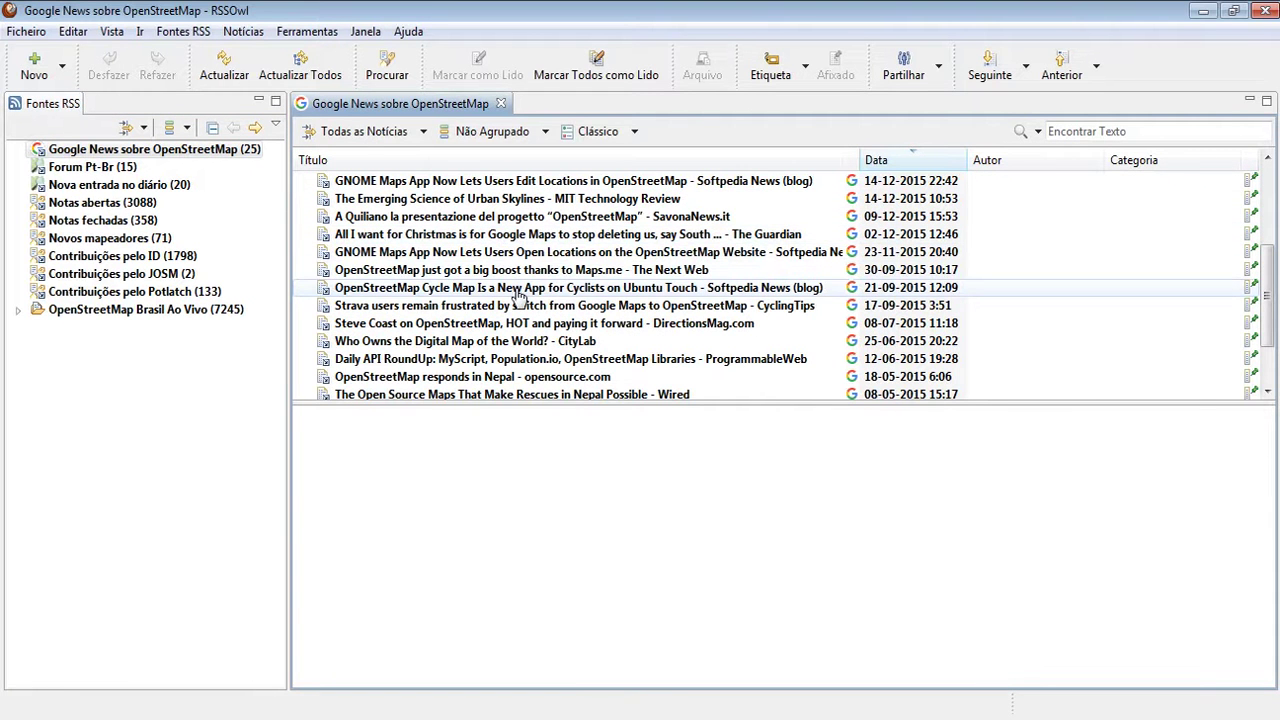
pyautogui.scroll(-1, 517, 295)
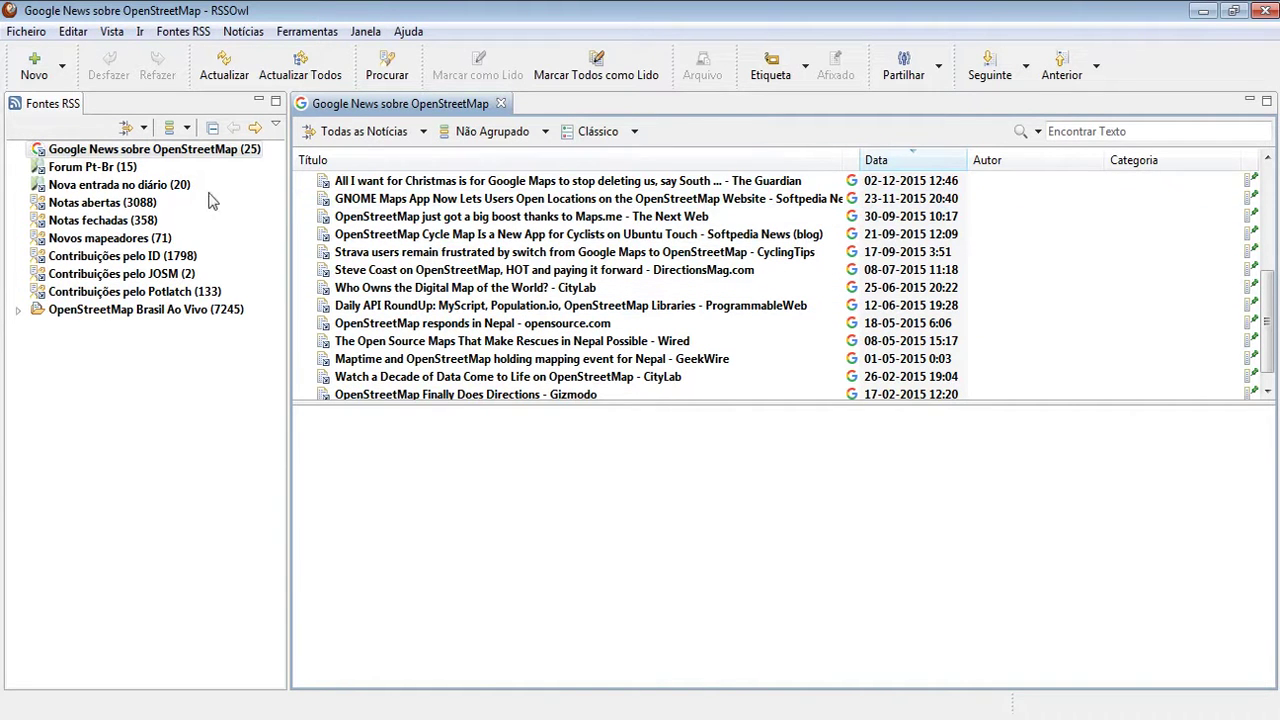
# View the topics in the Forum Pt-Br feed and the posts in the Nova entrada no diário feed
pyautogui.click(131, 170)
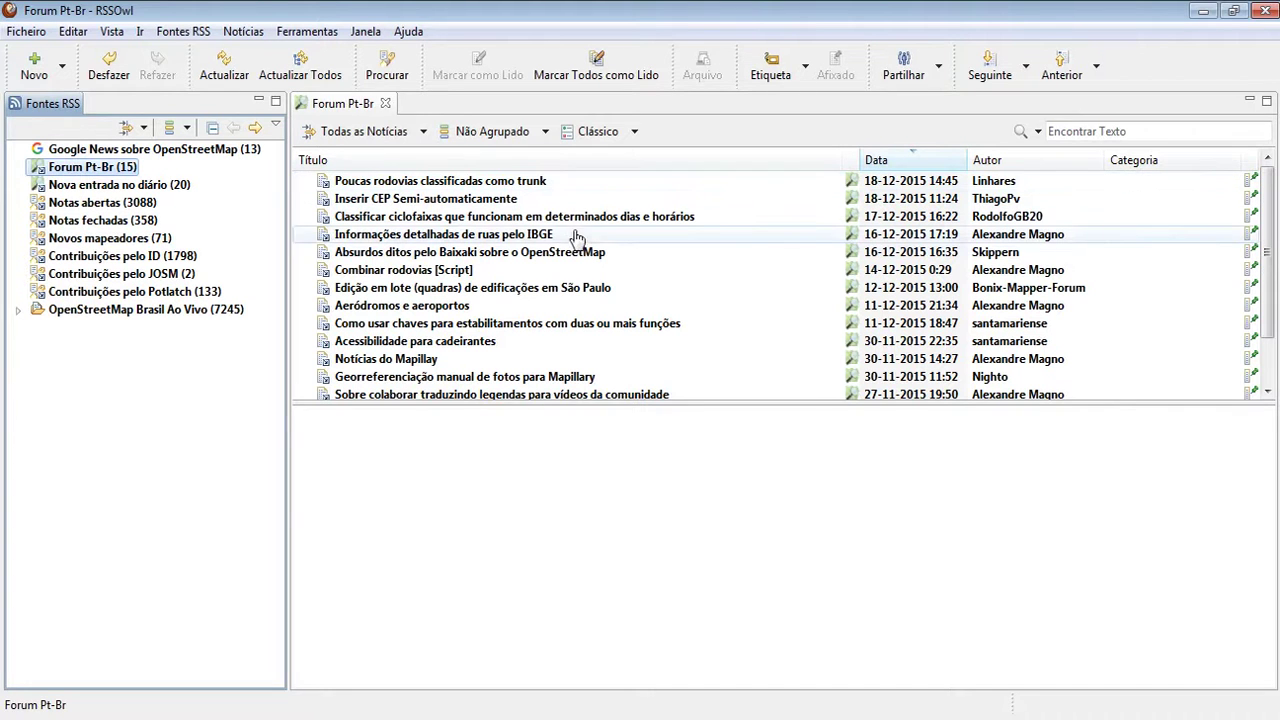
pyautogui.click(534, 234)
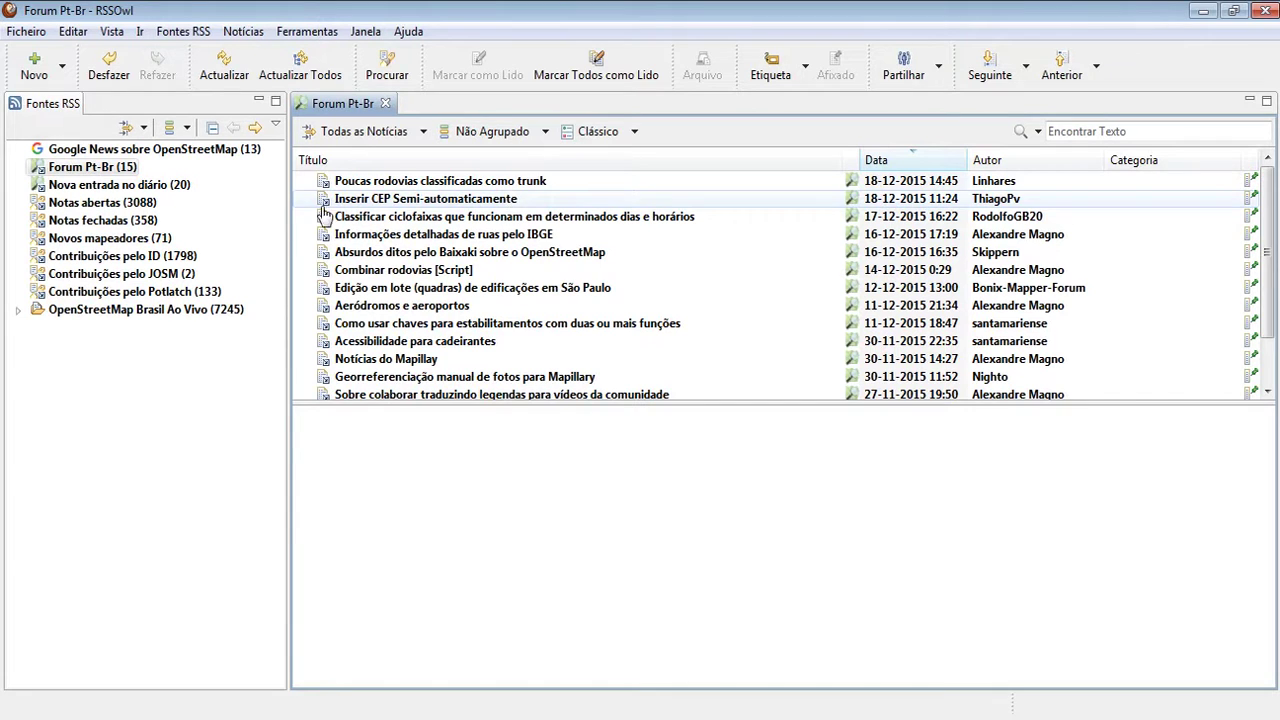
pyautogui.click(165, 188)
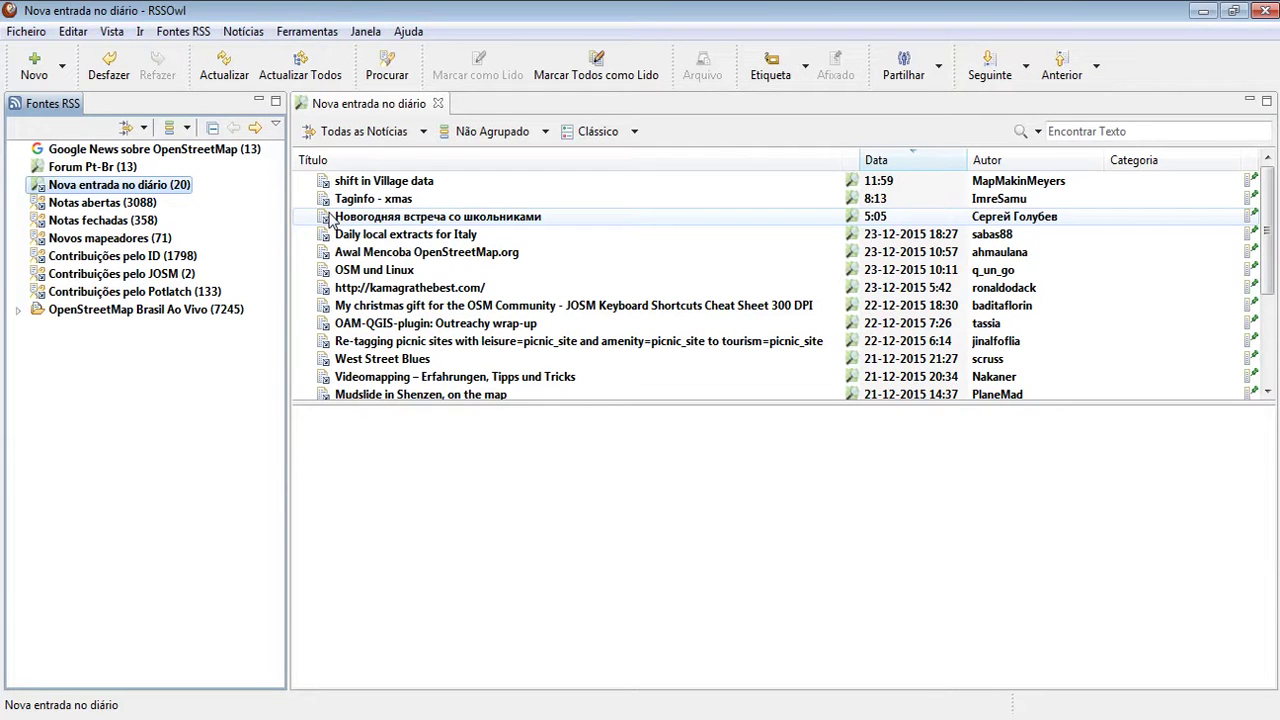
# Open the Notas abertas saved search and read the first new note near BR-265, Lavras
pyautogui.click(153, 204)
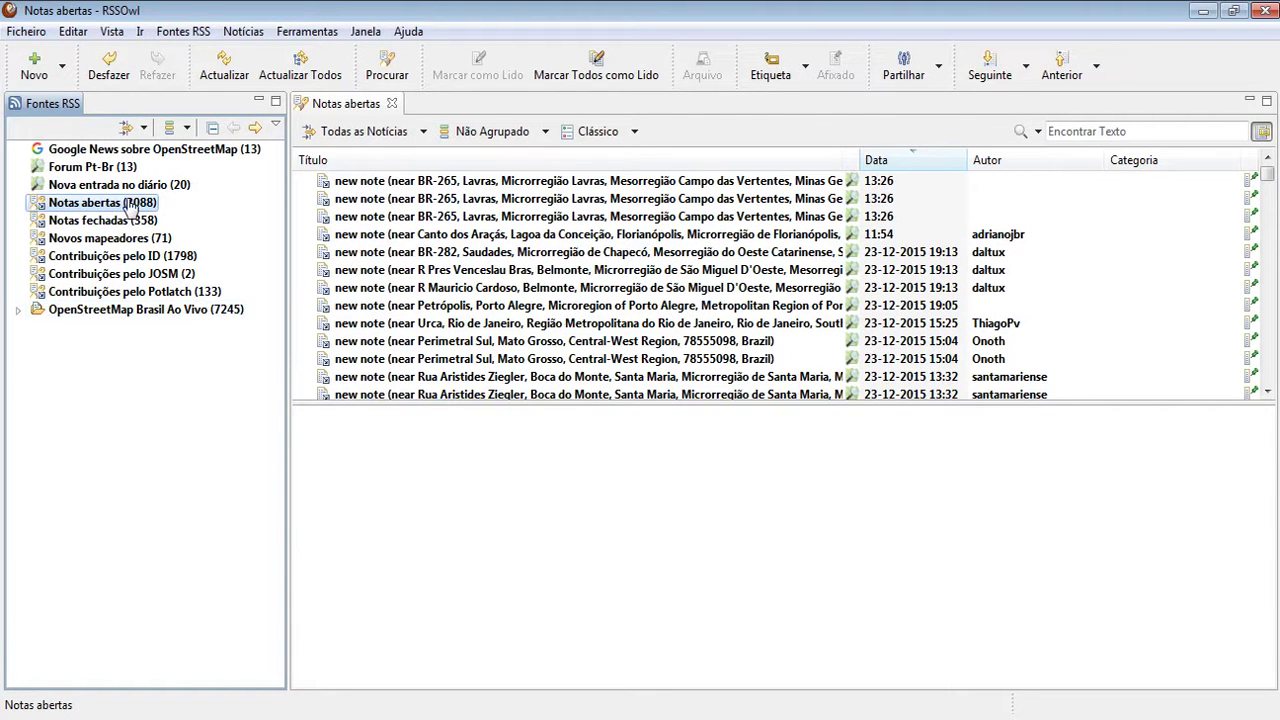
pyautogui.click(795, 185)
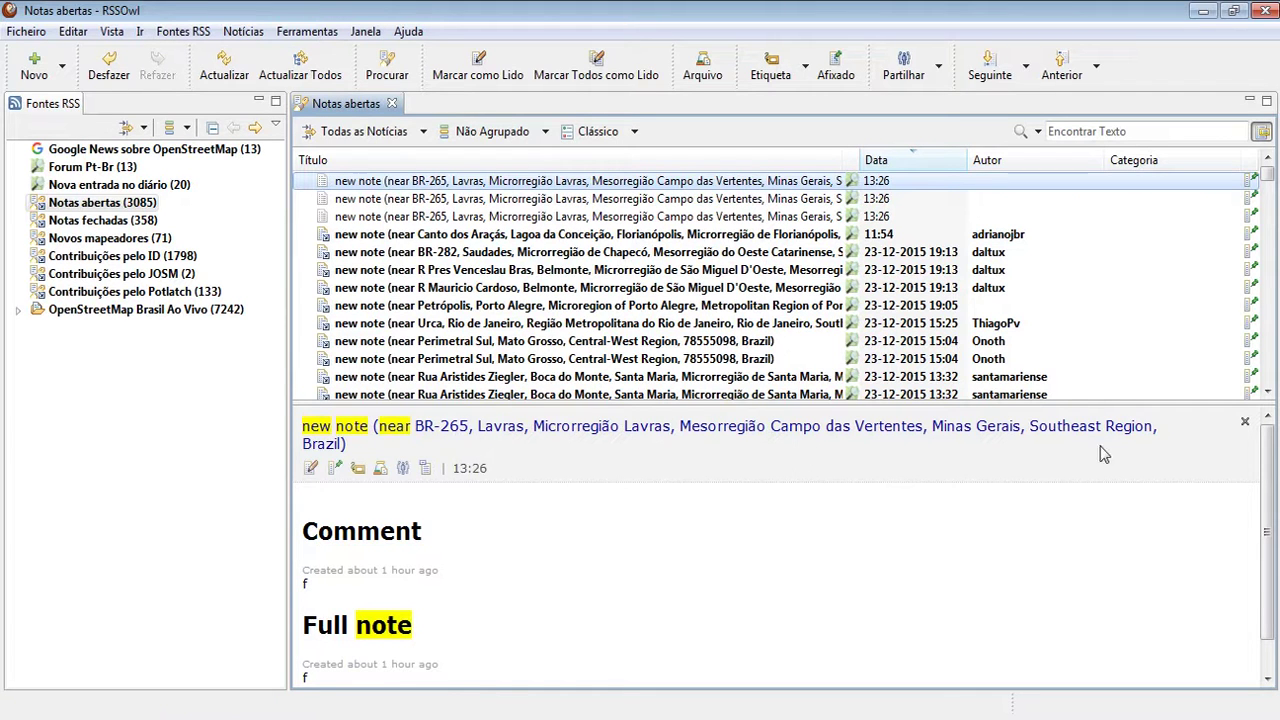
pyautogui.scroll(-2, 660, 543)
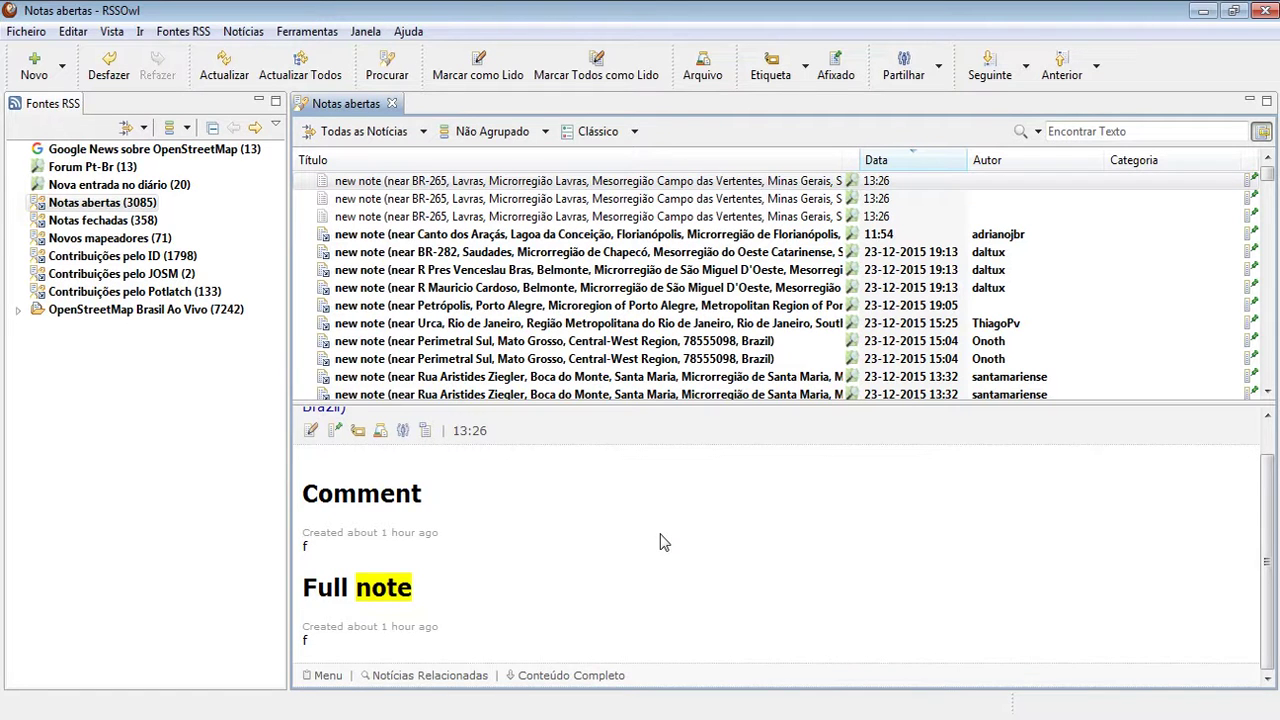
pyautogui.scroll(2, 660, 543)
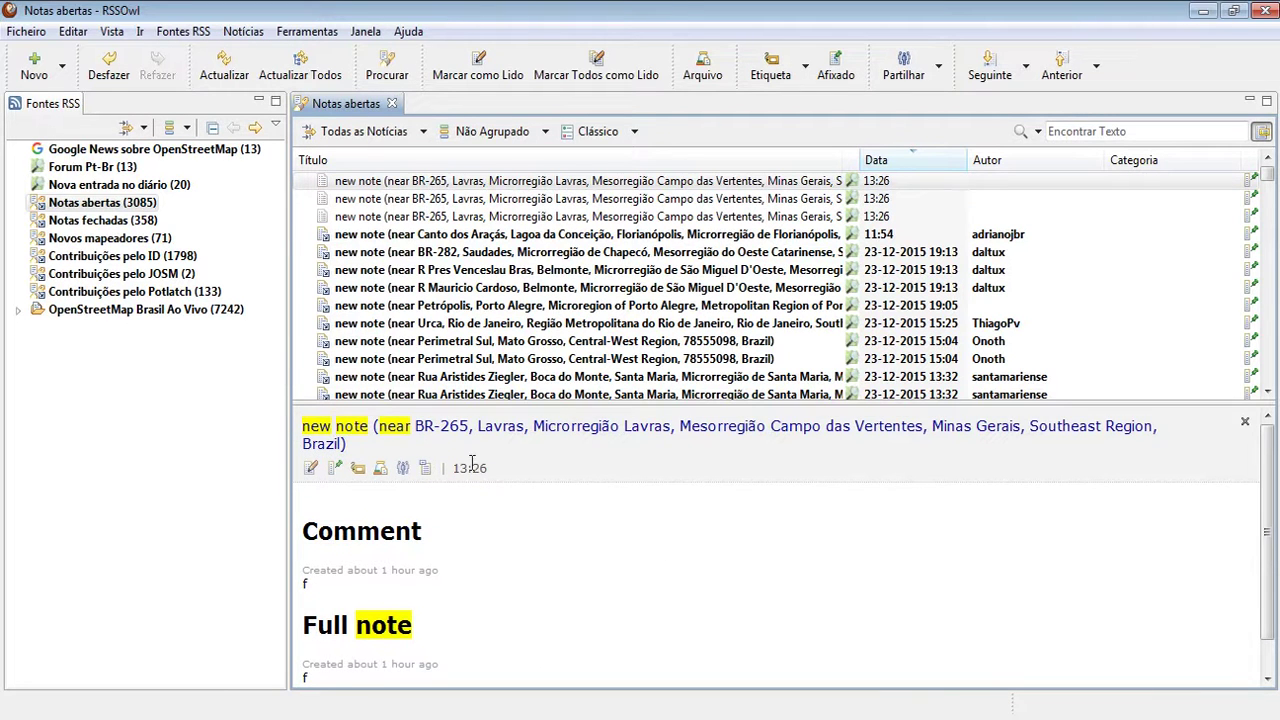
pyautogui.scroll(-1, 790, 488)
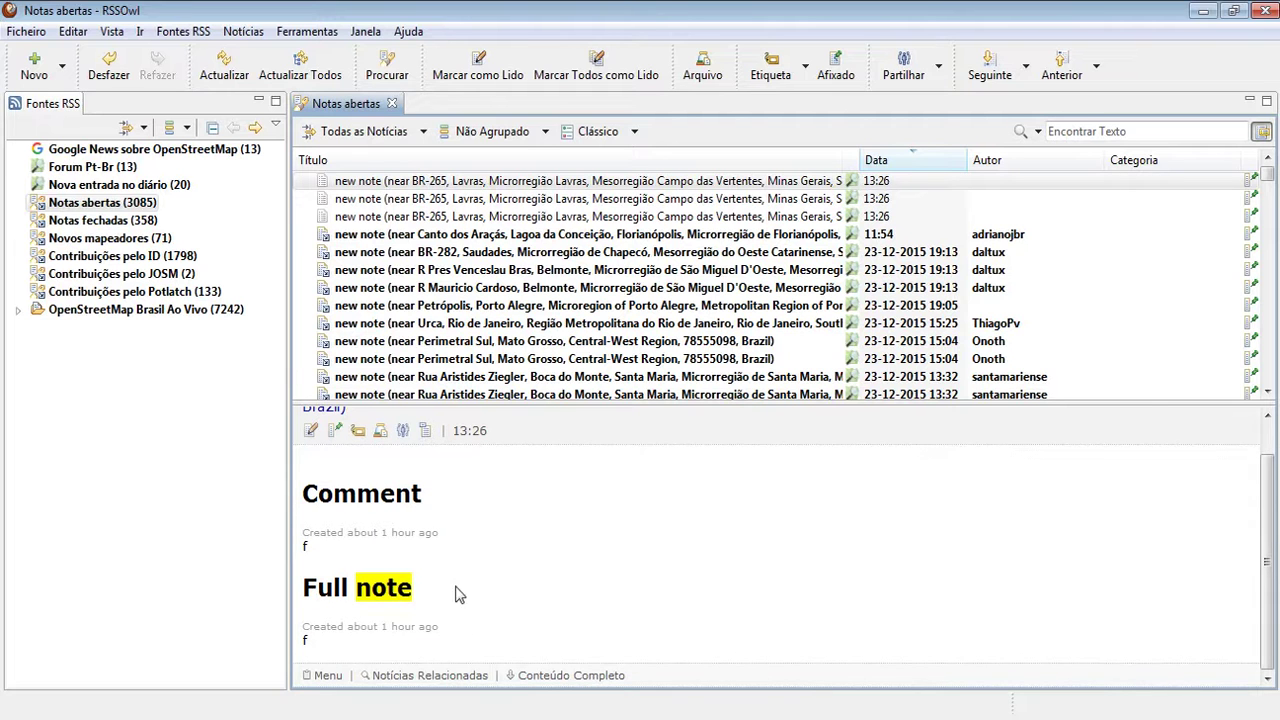
# Read the comment and full text of the new note near Canto dos Araçás, Lagoa da Conceição
pyautogui.scroll(1, 472, 550)
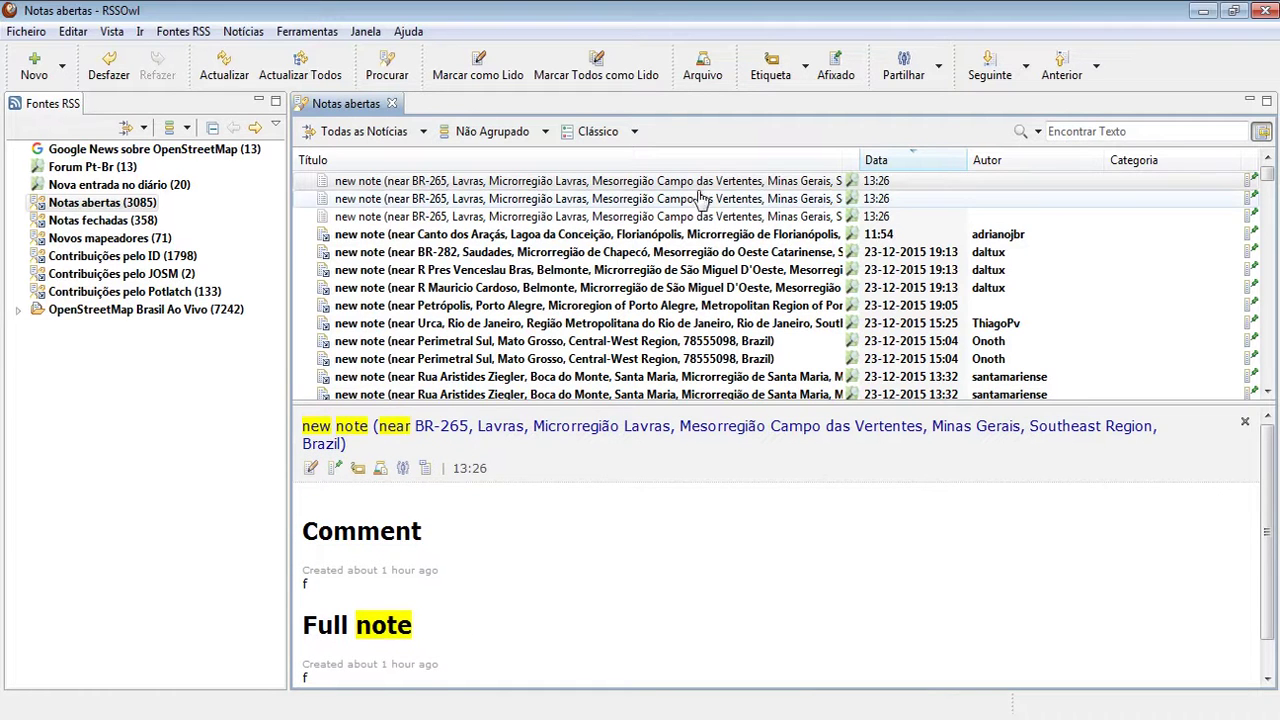
pyautogui.click(808, 238)
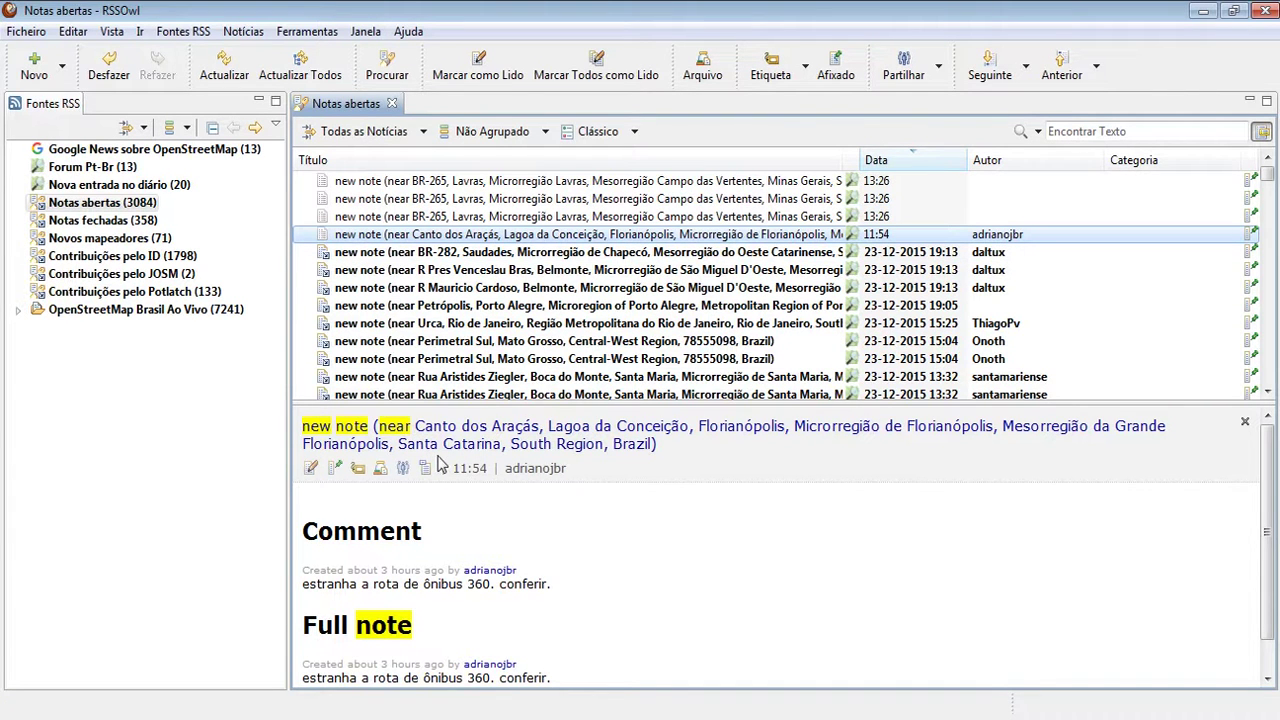
pyautogui.click(668, 557)
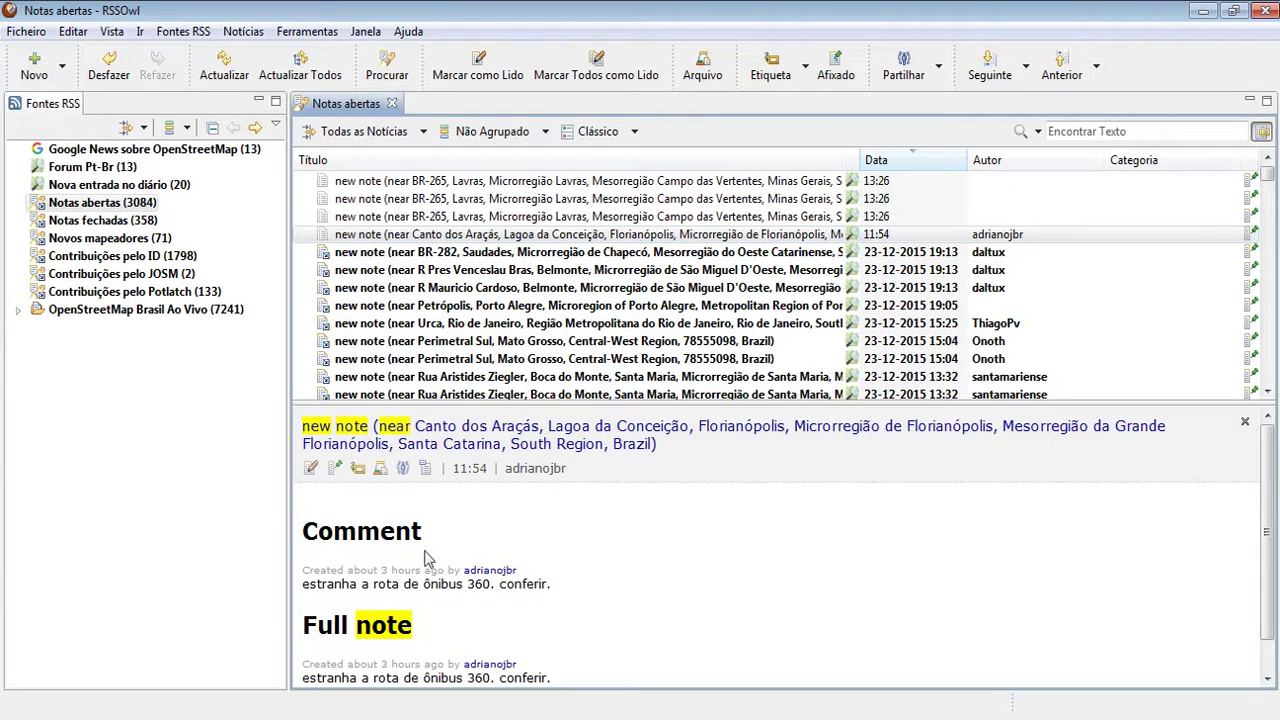
pyautogui.moveTo(303, 583); pyautogui.dragTo(500, 583)
pyautogui.click(557, 585)
pyautogui.scroll(-1, 580, 579)
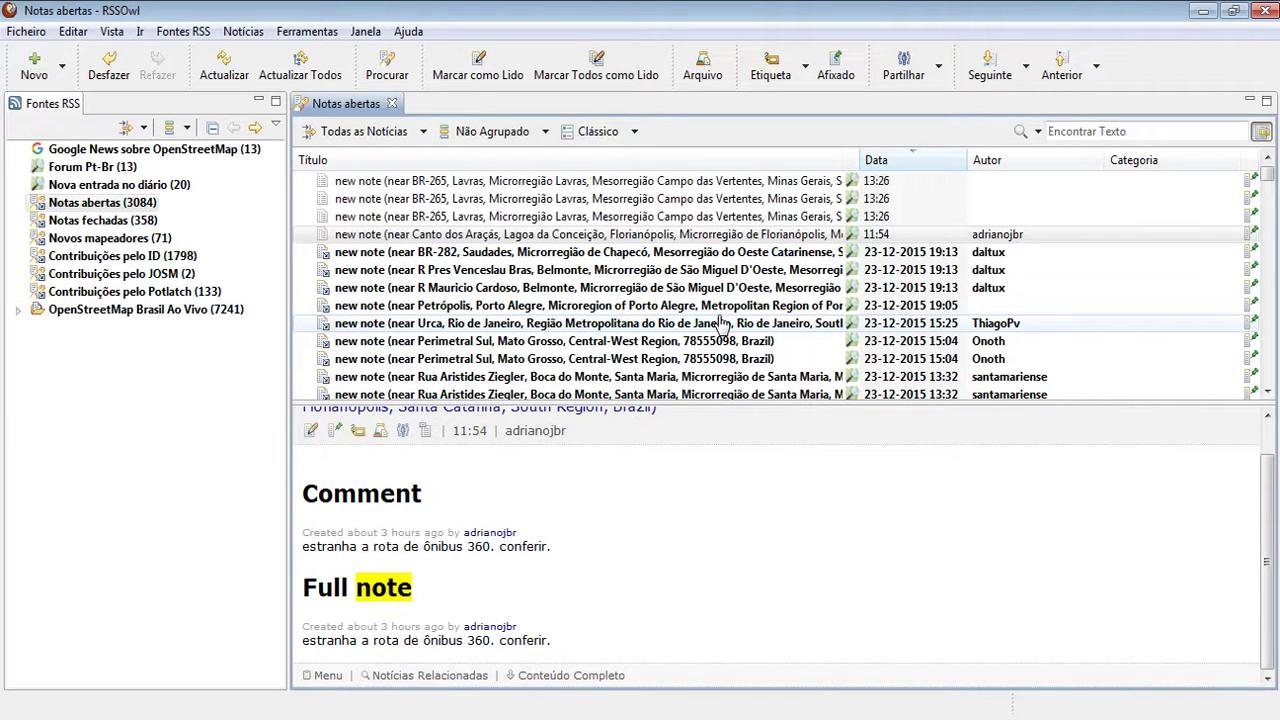
# Open the Notas fechadas saved search and read the newest closed note, near Vargem Grande, Cachoeira do Bom Jesus
pyautogui.click(112, 221)
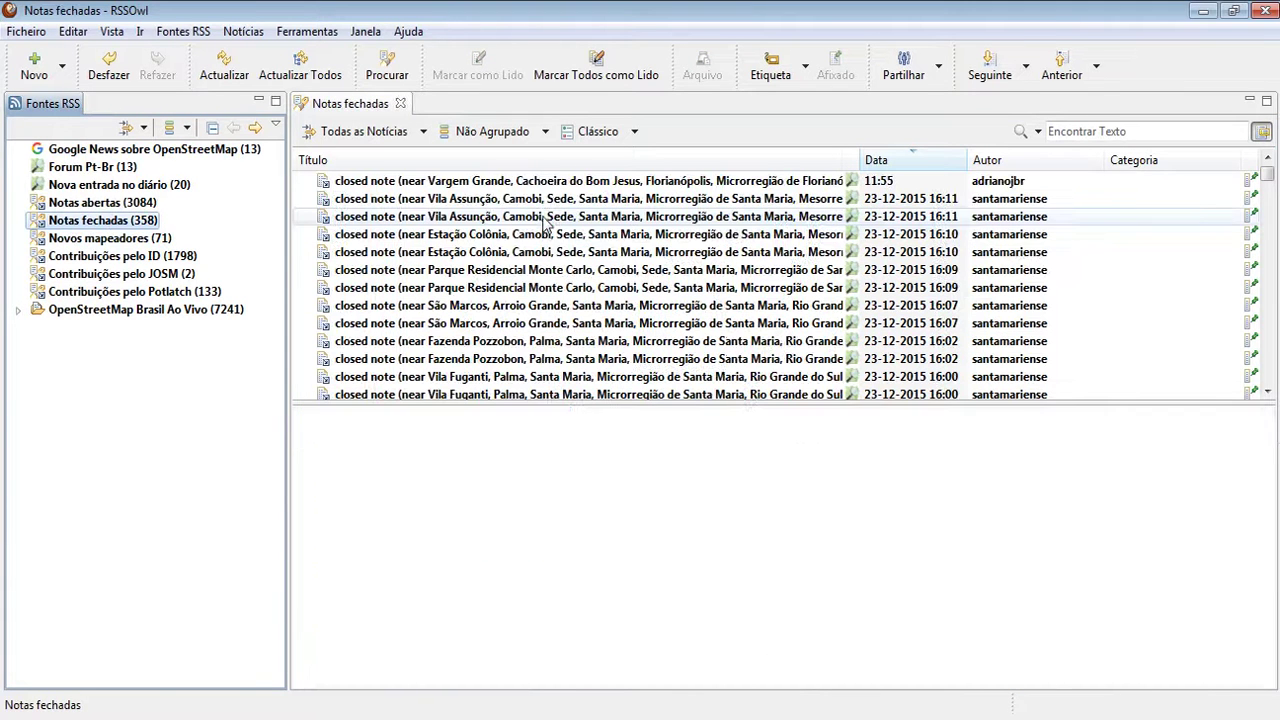
pyautogui.click(690, 185)
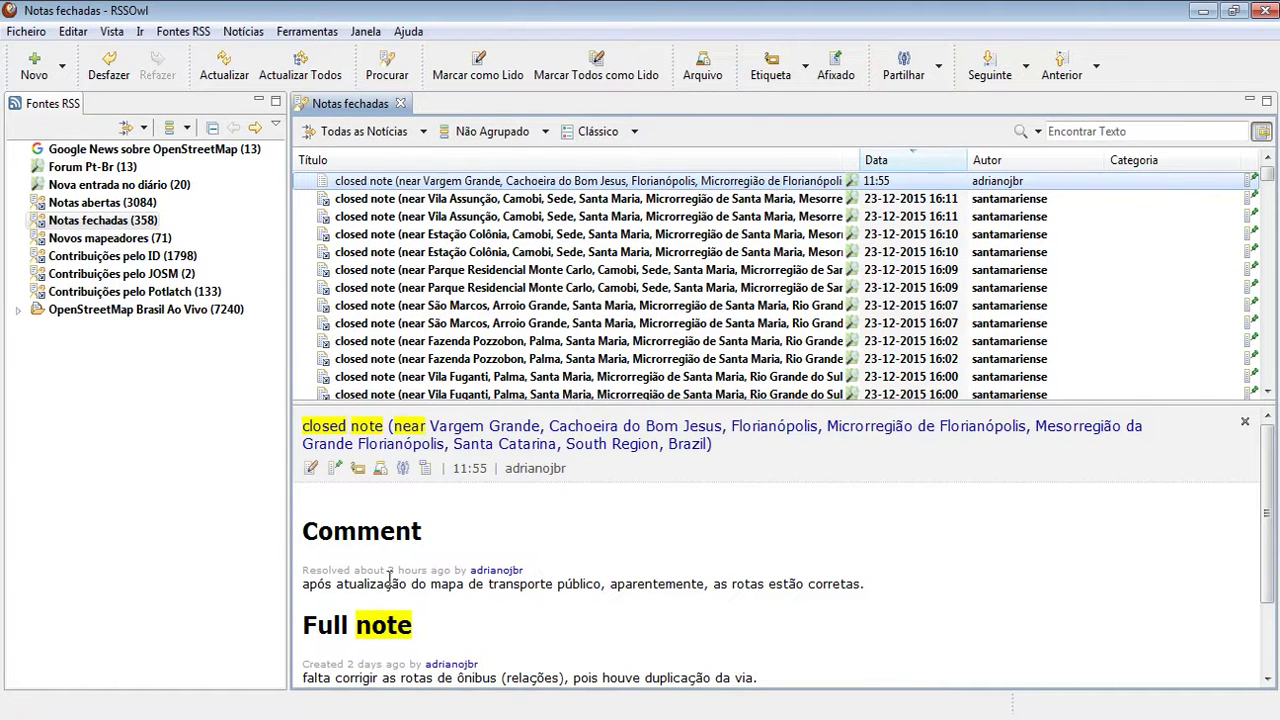
pyautogui.scroll(-2, 402, 572)
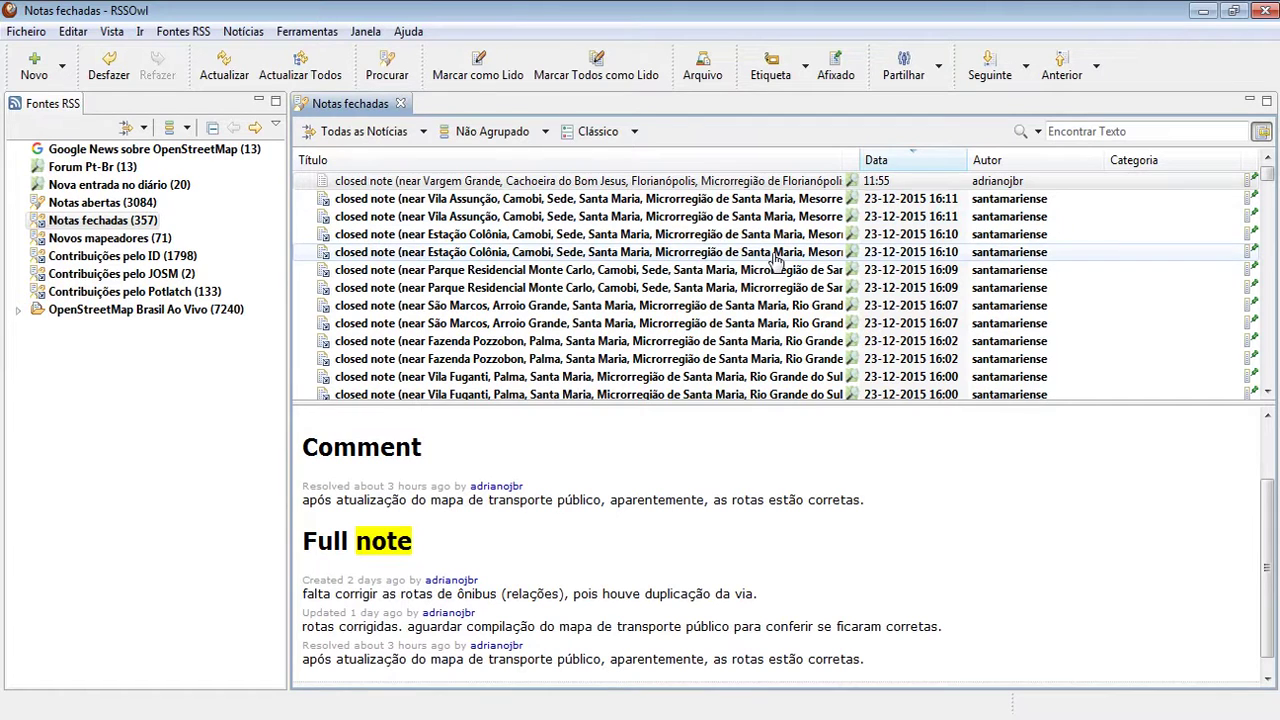
# Open the Novos mapeadores saved search and read the details of its newest contributor entry
pyautogui.click(130, 239)
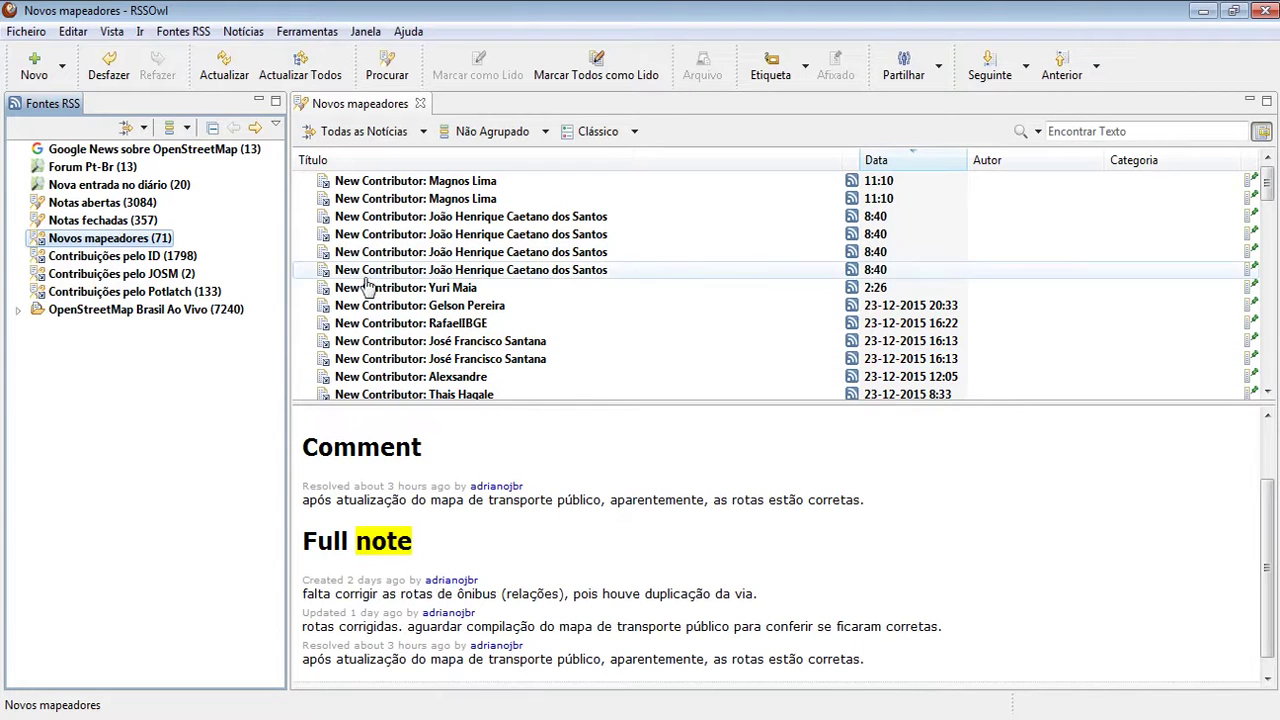
pyautogui.click(495, 187)
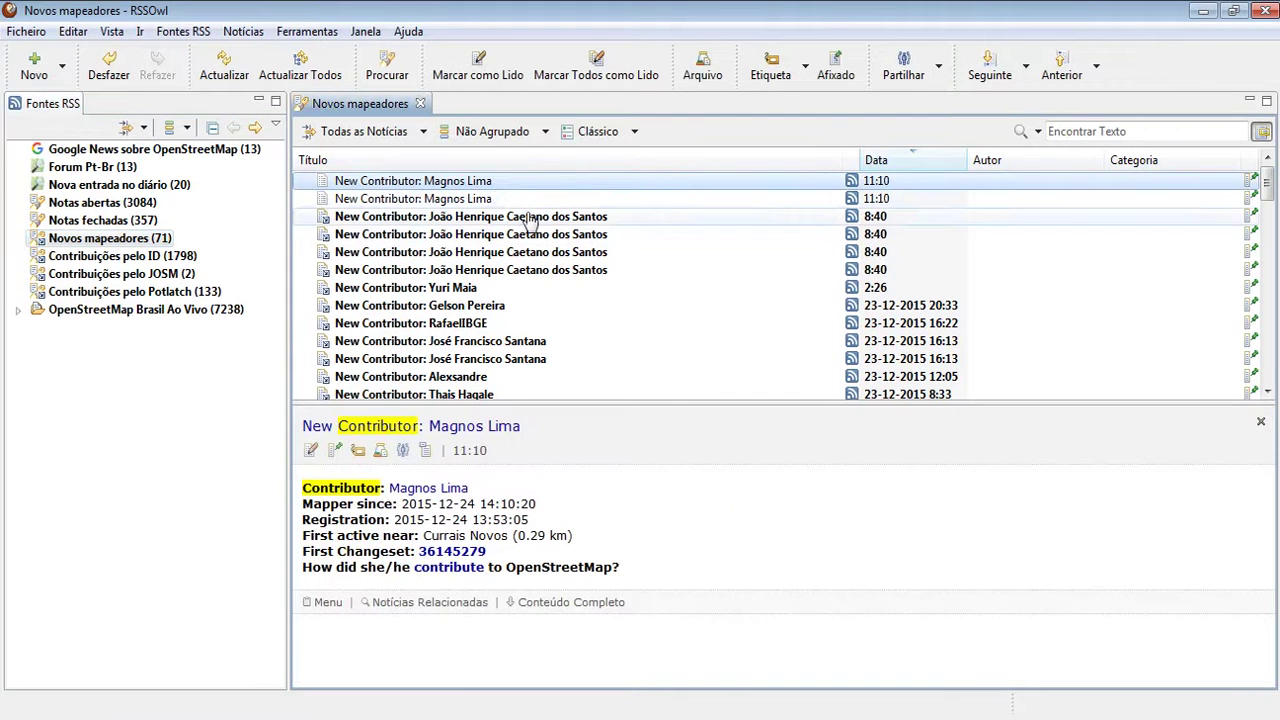
pyautogui.click(571, 530)
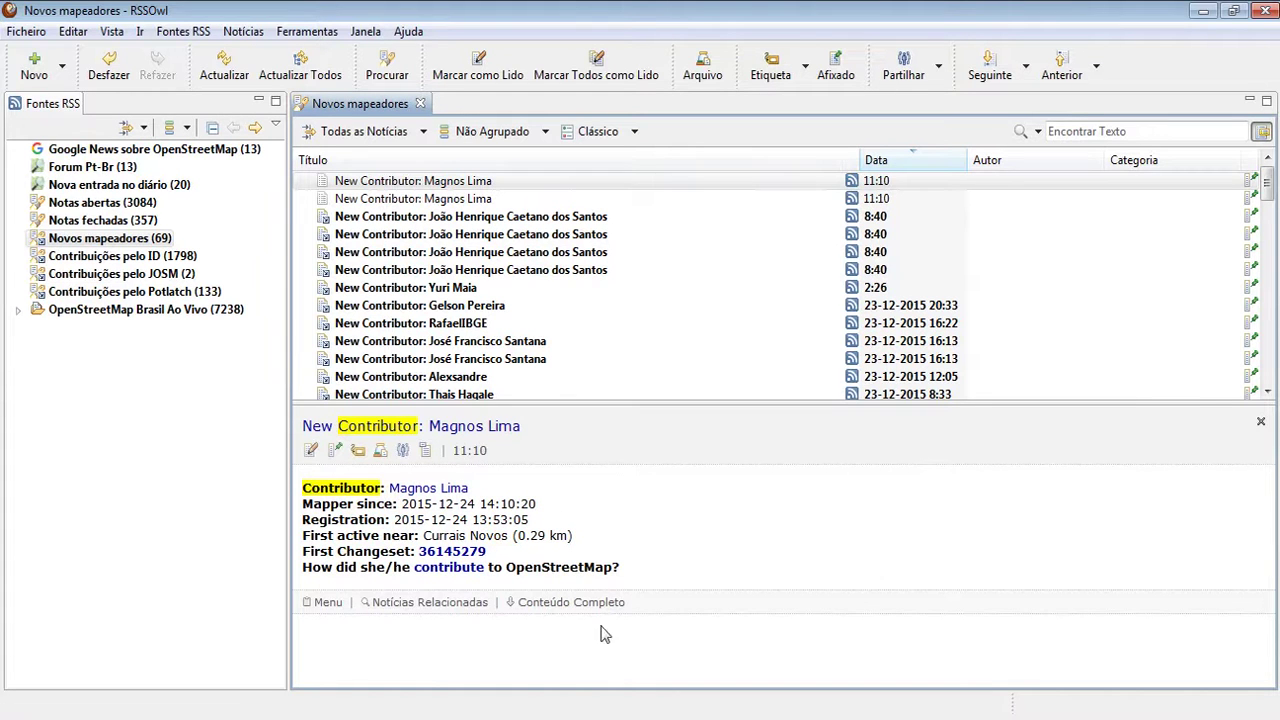
# Open the new contributor's first changeset and their OpenStreetMap contribution page in the browser
pyautogui.click(476, 556)
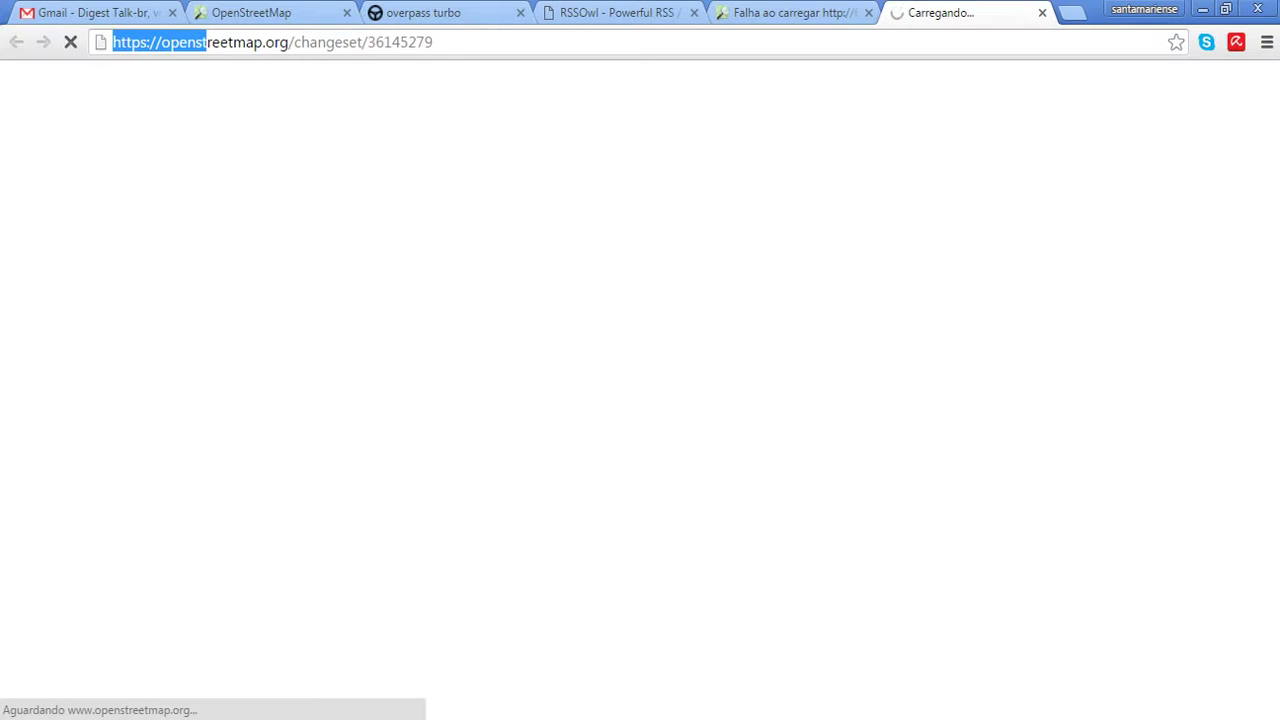
pyautogui.hotkey('alt', 'Tab')
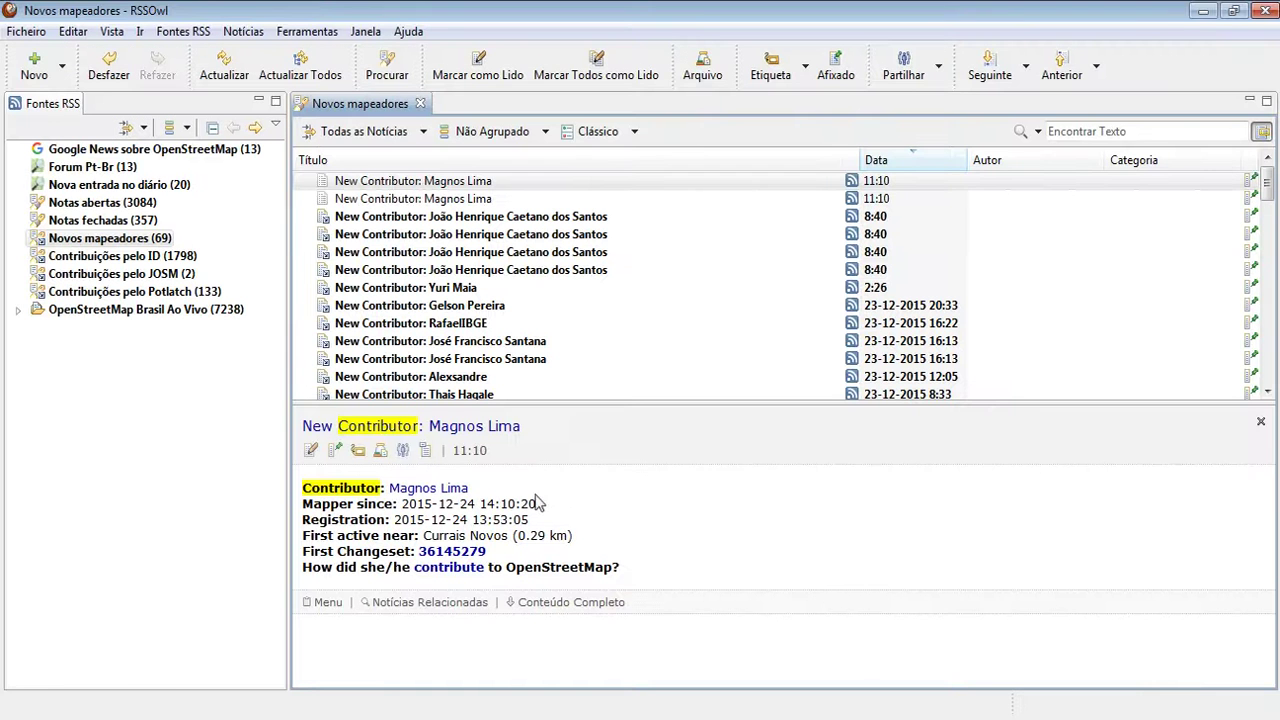
pyautogui.click(475, 570)
# Review the first changeset's details on OpenStreetMap and open its Igreja Matriz de Sant'Ana way
pyautogui.click(853, 14)
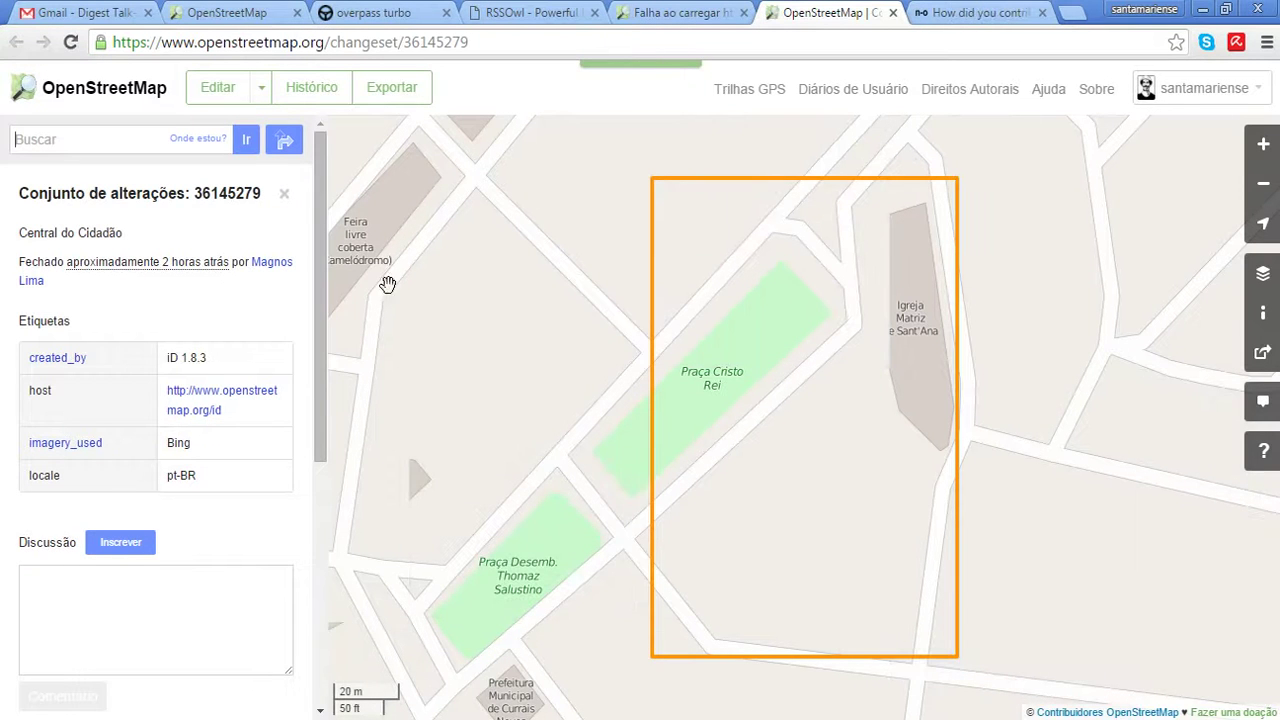
pyautogui.scroll(-2, 260, 330)
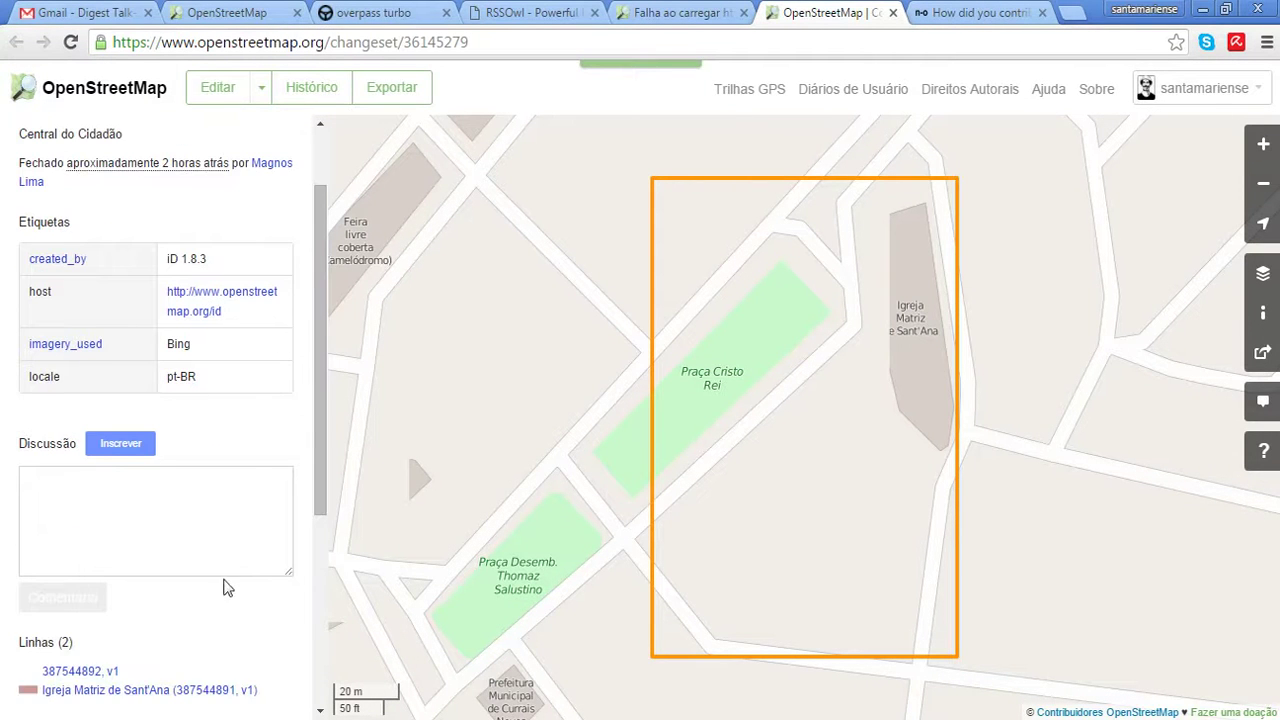
pyautogui.scroll(-1, 235, 585)
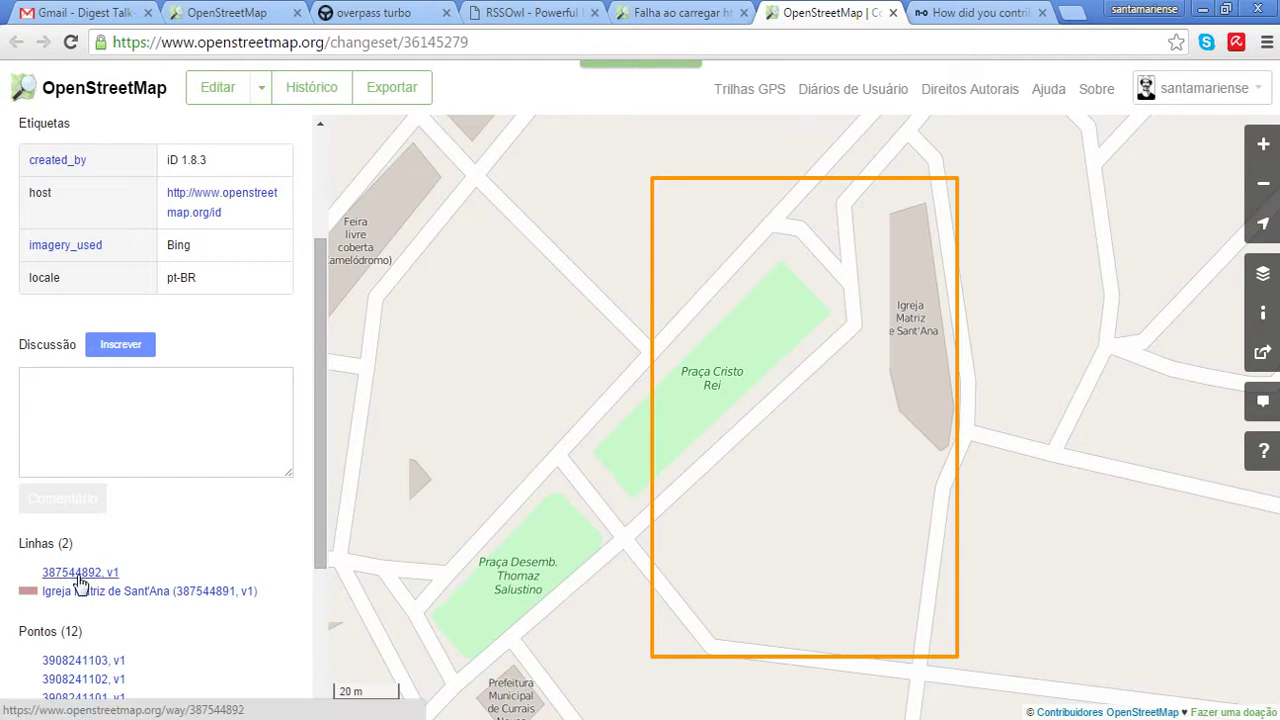
pyautogui.click(181, 598)
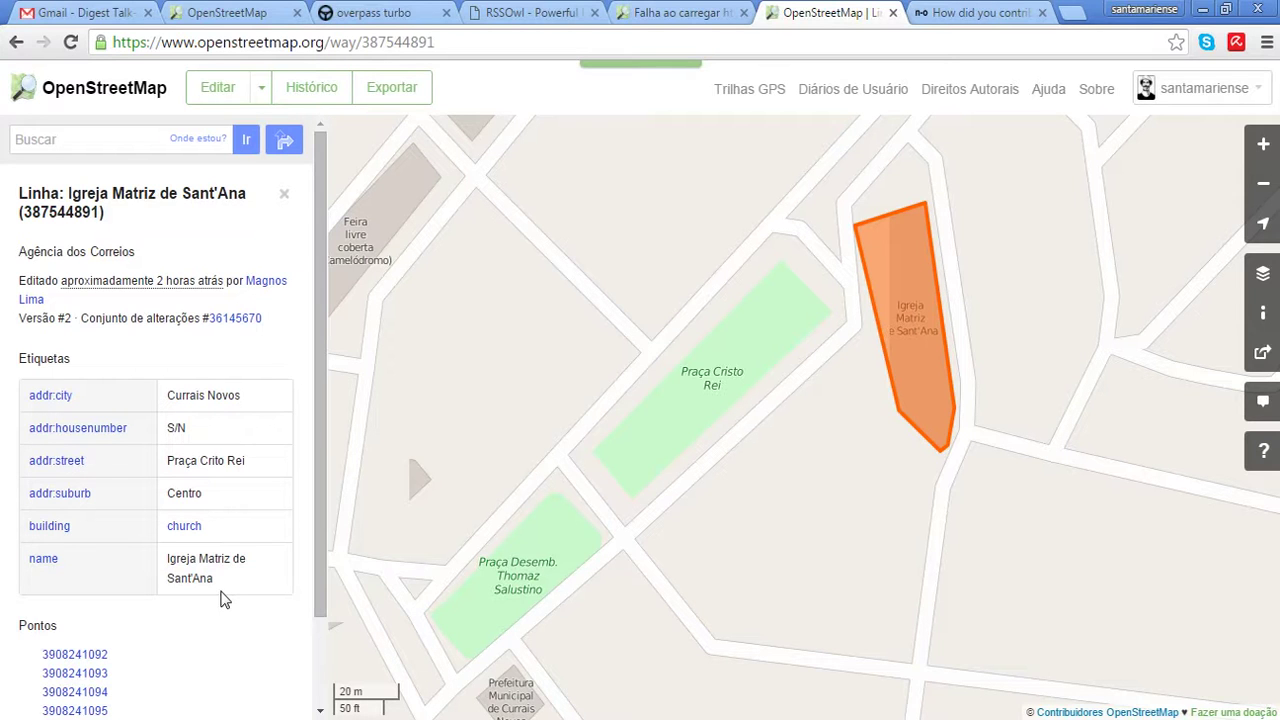
# Close the OpenStreetMap way page and the contributor's How did you contribute page, and switch back to RSSOwl
pyautogui.click(893, 13)
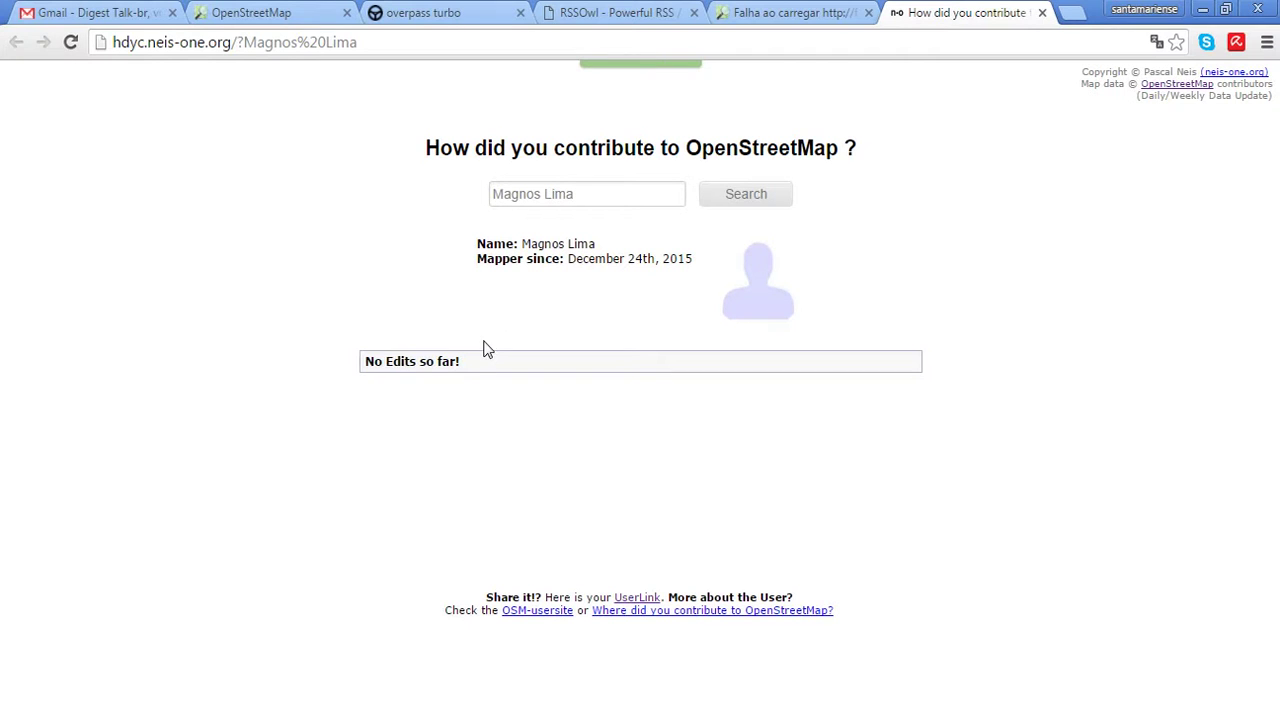
pyautogui.click(1042, 13)
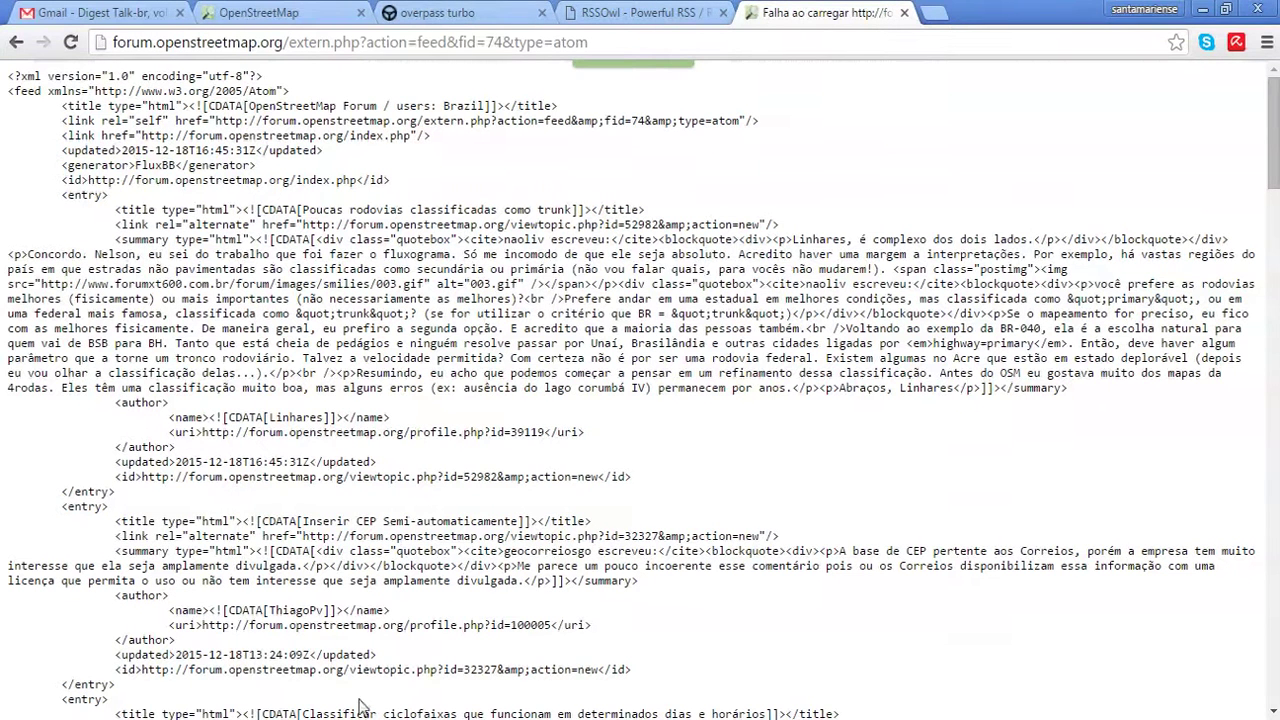
pyautogui.hotkey('alt', 'Tab')
# View the saved searches for contributions made with ID, JOSM and Potlatch
pyautogui.click(182, 258)
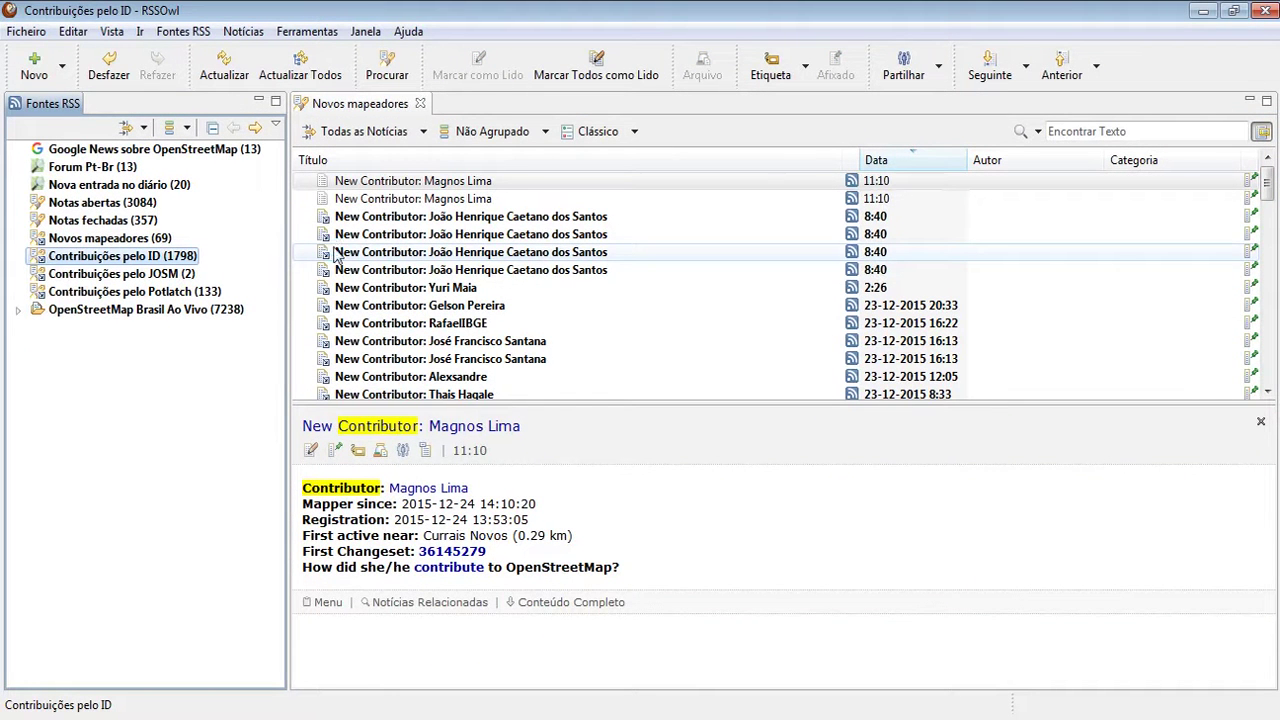
pyautogui.click(153, 275)
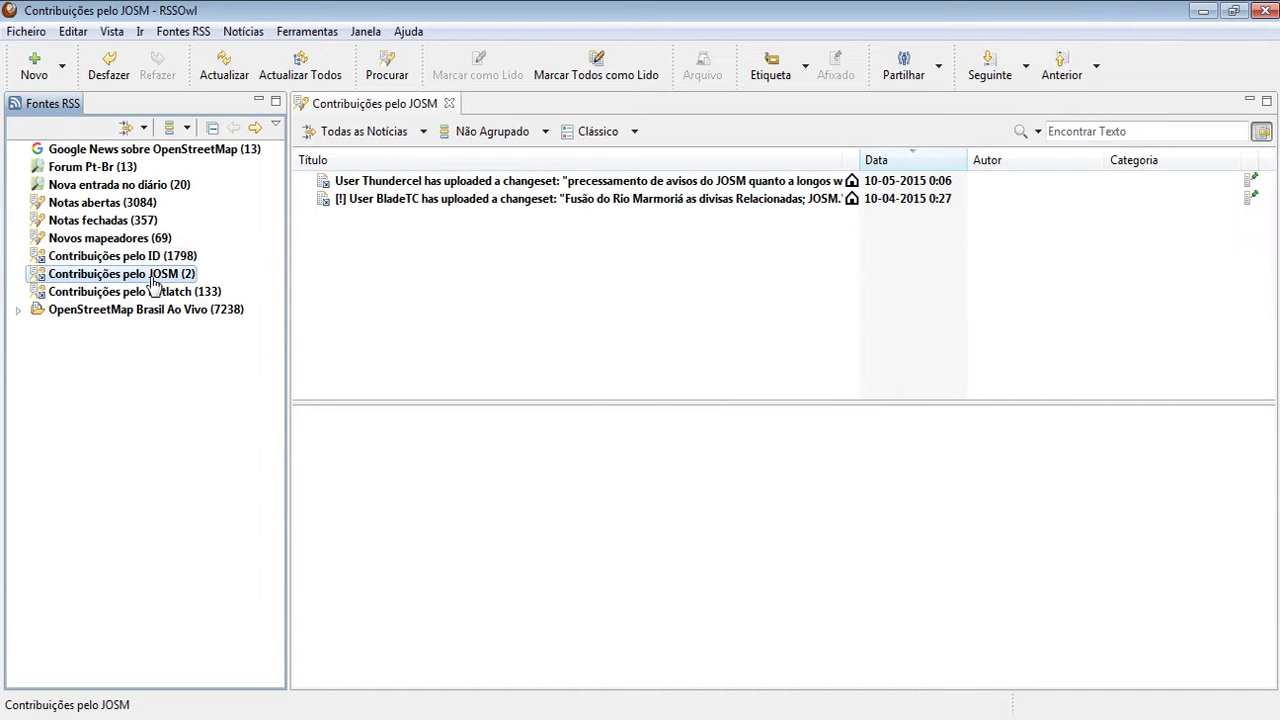
pyautogui.click(129, 293)
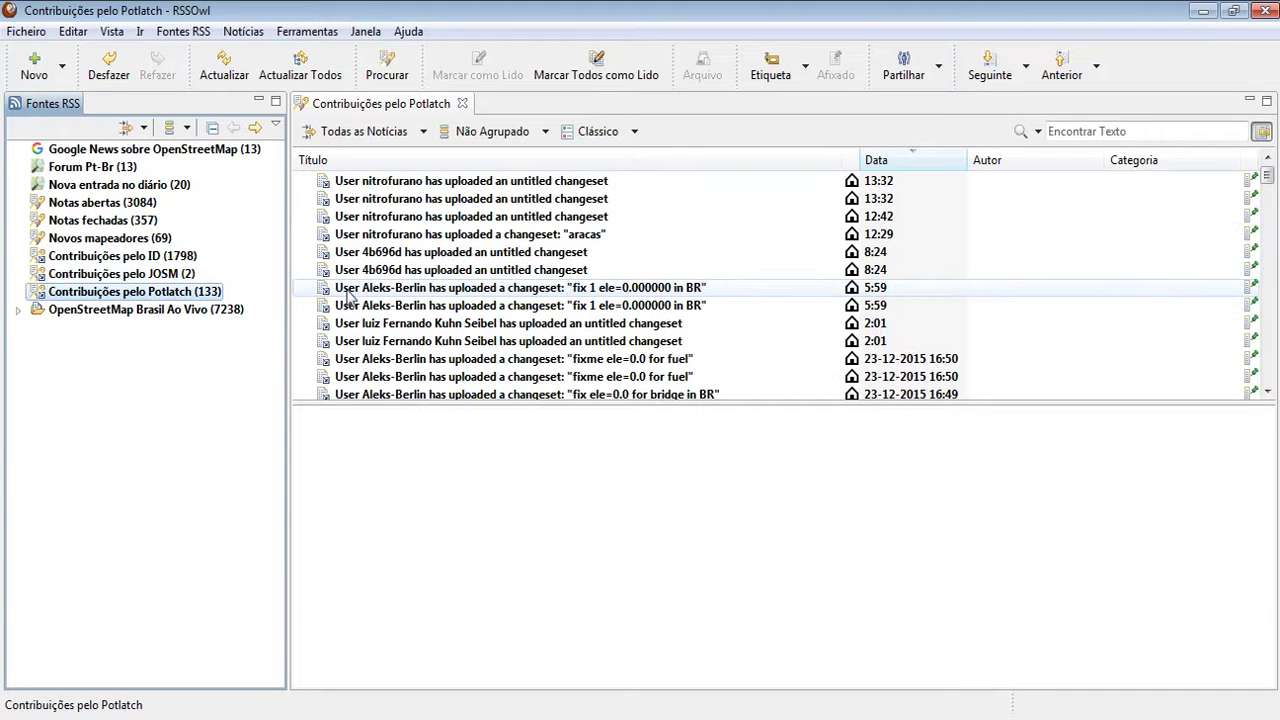
# Expand the OpenStreetMap Brasil Ao Vivo folder down to the Centro ocidental feeds of Rio Grande do Sul
pyautogui.click(20, 312)
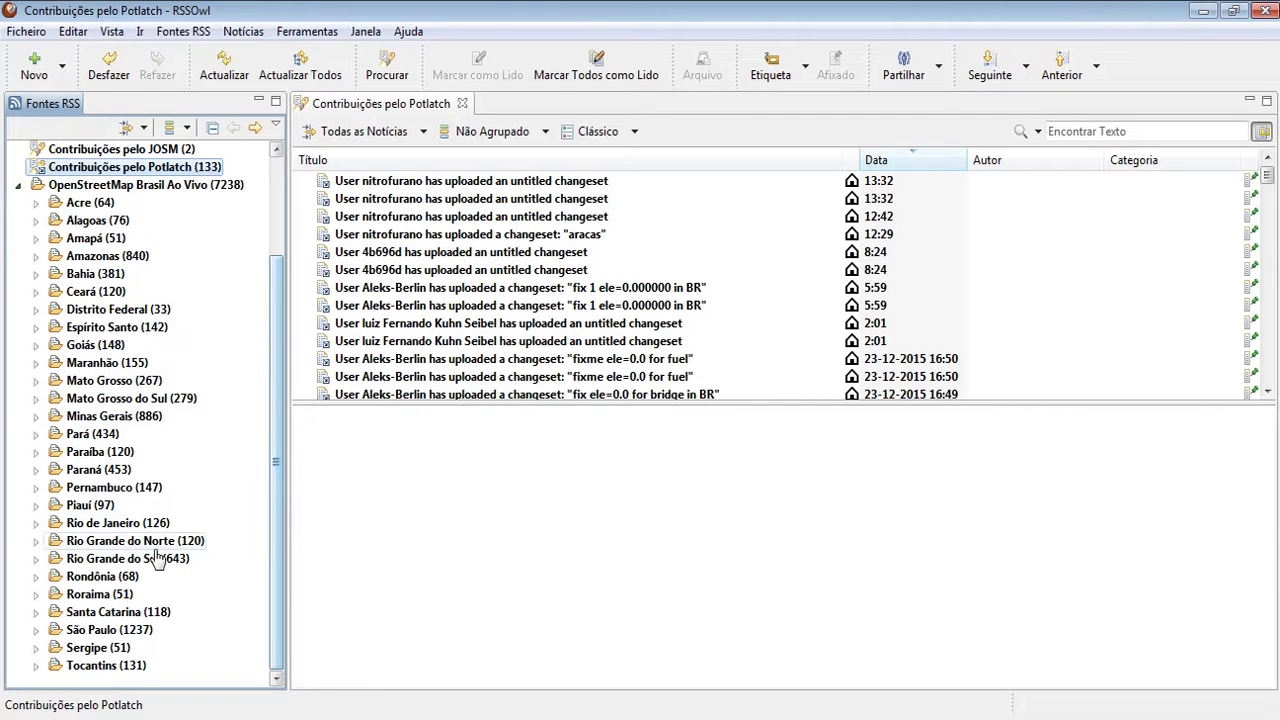
pyautogui.click(36, 560)
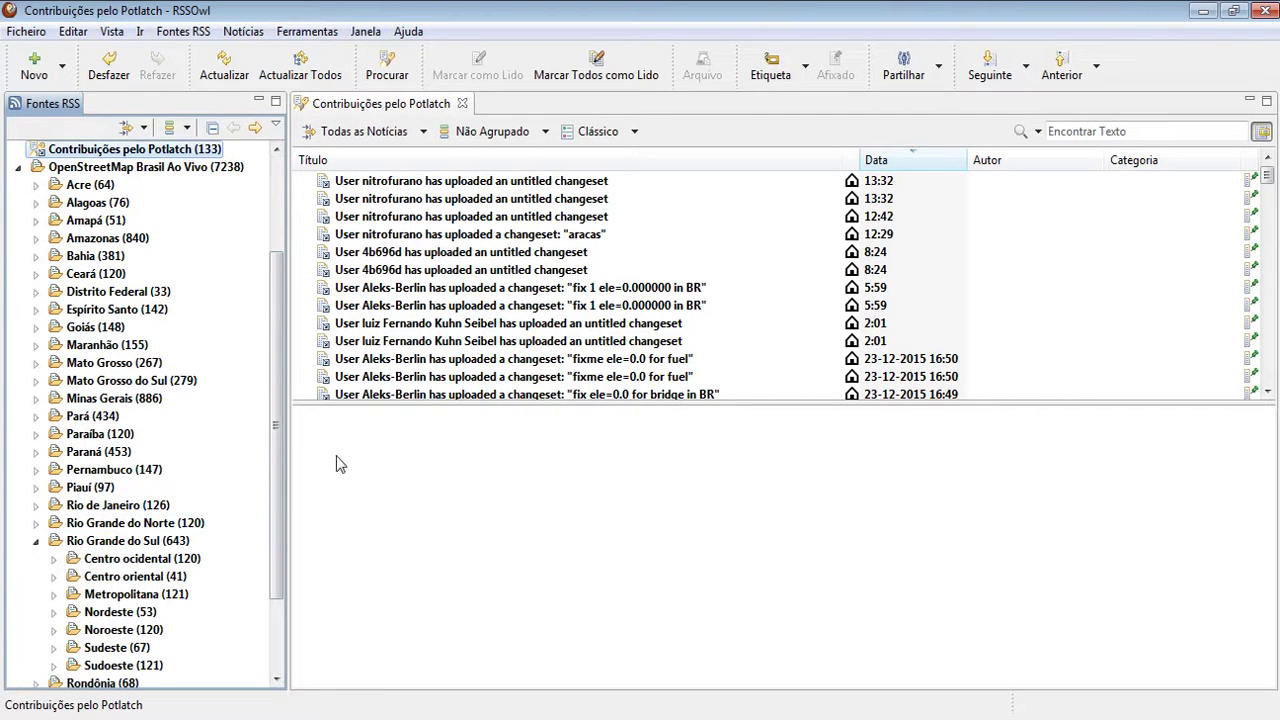
pyautogui.scroll(-2, 288, 506)
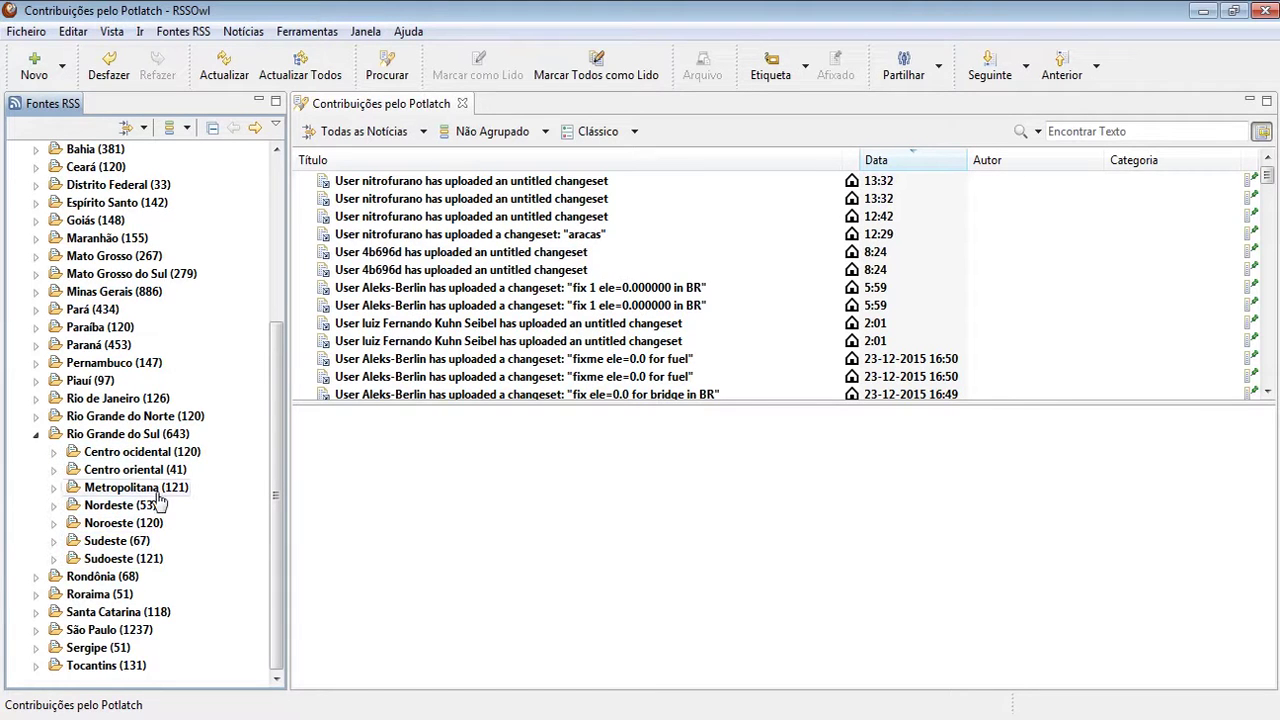
pyautogui.click(54, 452)
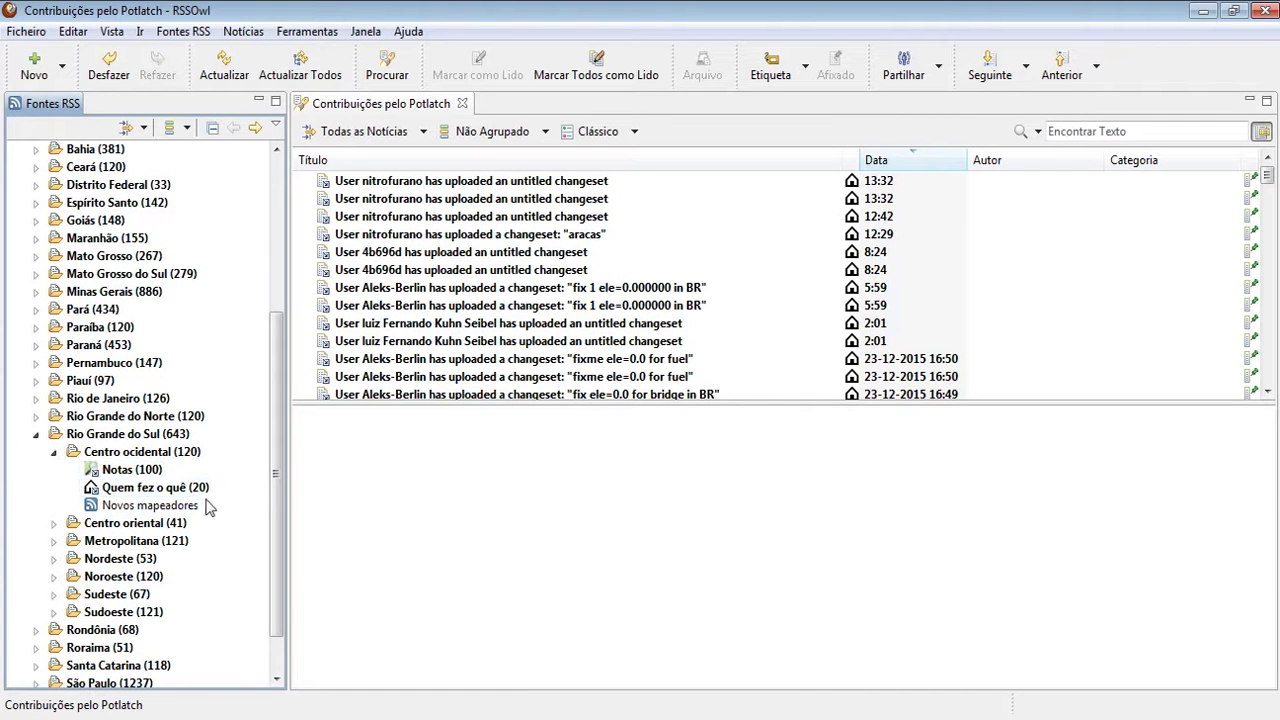
# Browse the Centro ocidental Notas feed and read its newest closed note, near Vila Assunção, Camobi
pyautogui.click(128, 469)
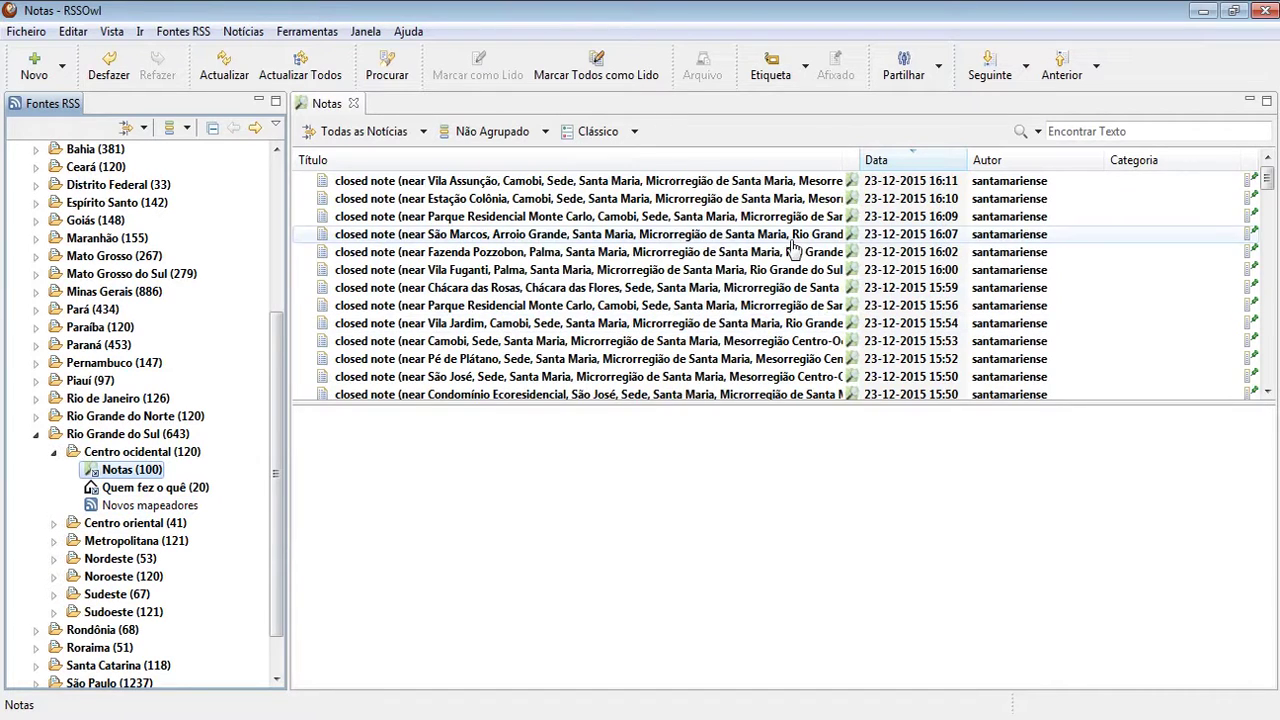
pyautogui.scroll(-1, 812, 245)
pyautogui.scroll(-20, 812, 245)
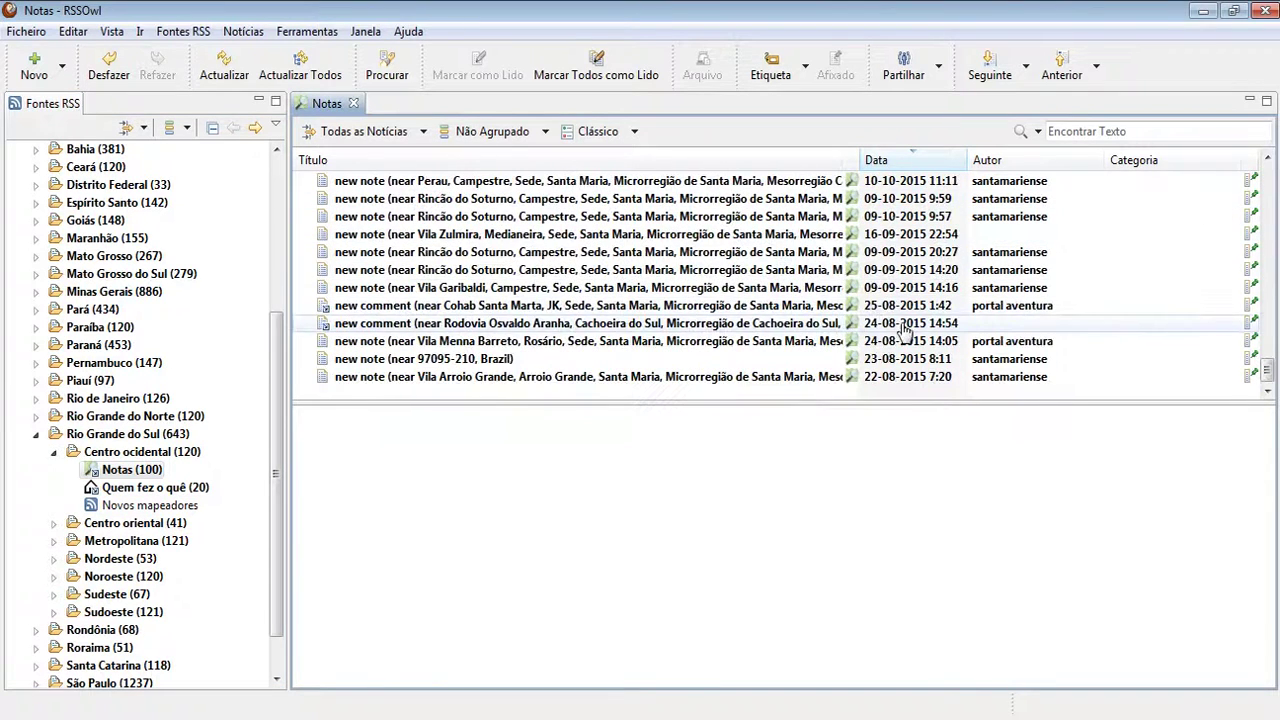
pyautogui.scroll(20, 897, 310)
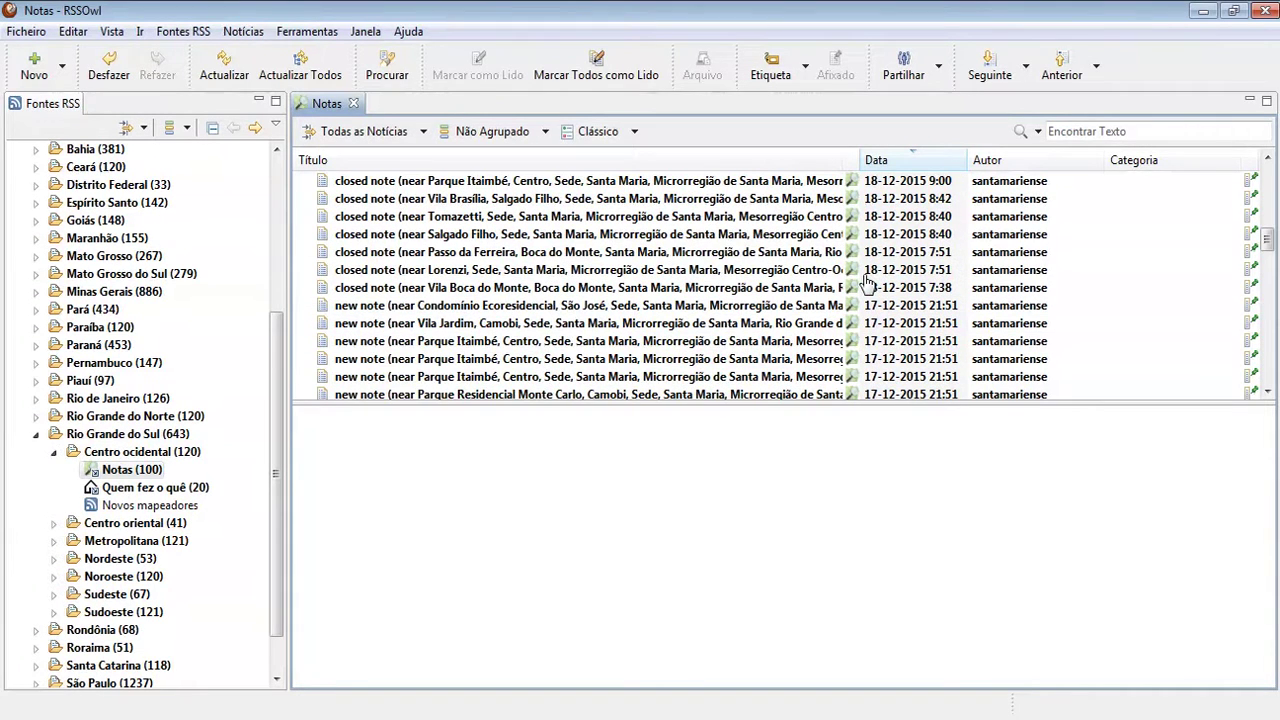
pyautogui.scroll(5, 866, 283)
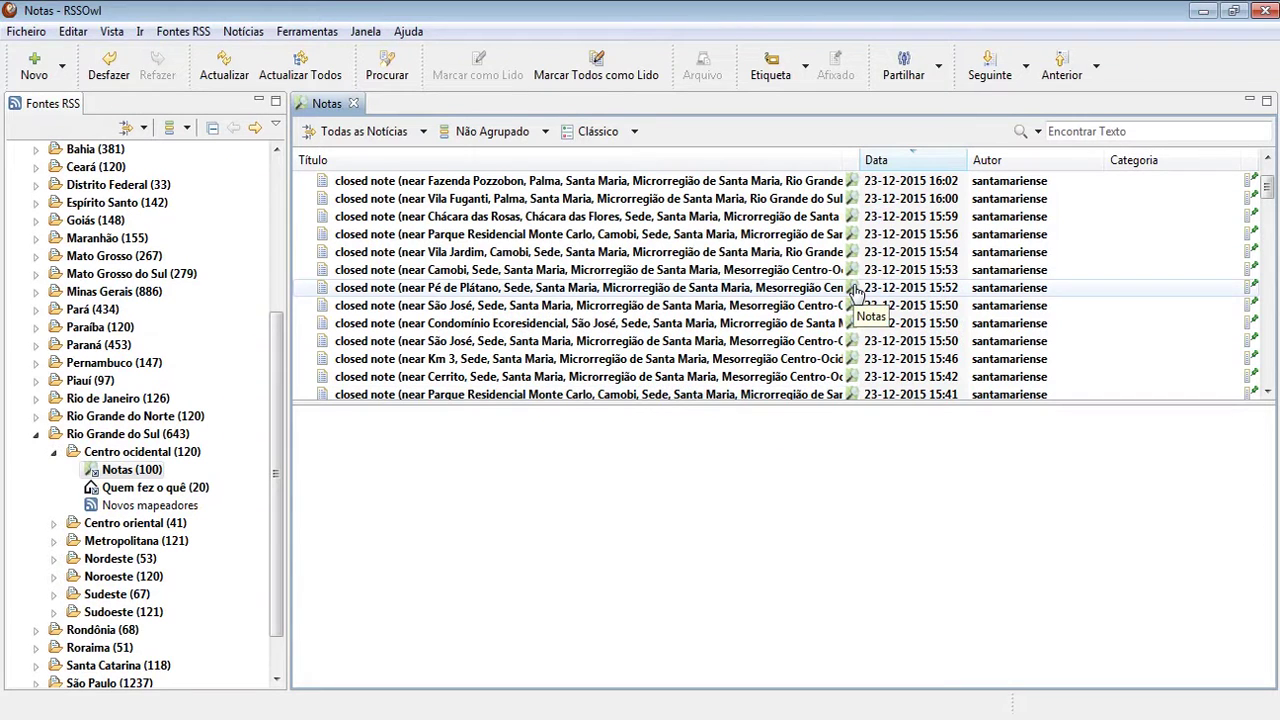
pyautogui.scroll(2, 855, 288)
pyautogui.rightClick(818, 246)
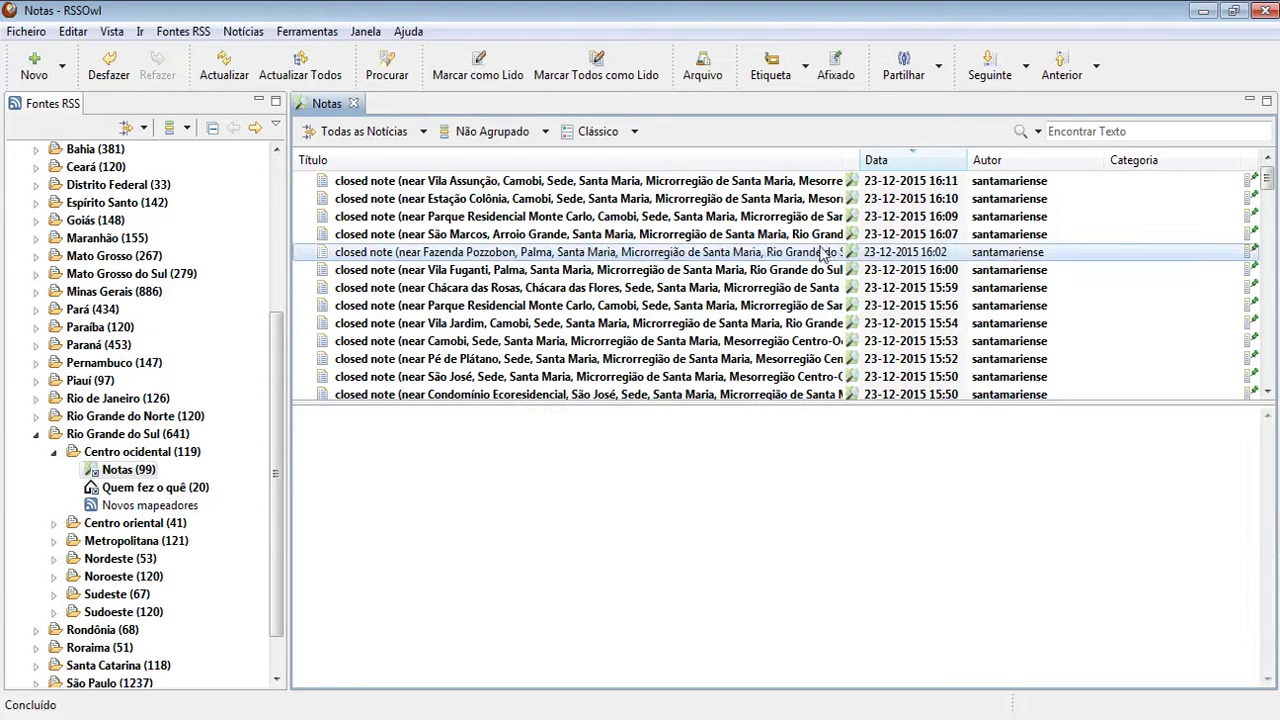
pyautogui.click(744, 184)
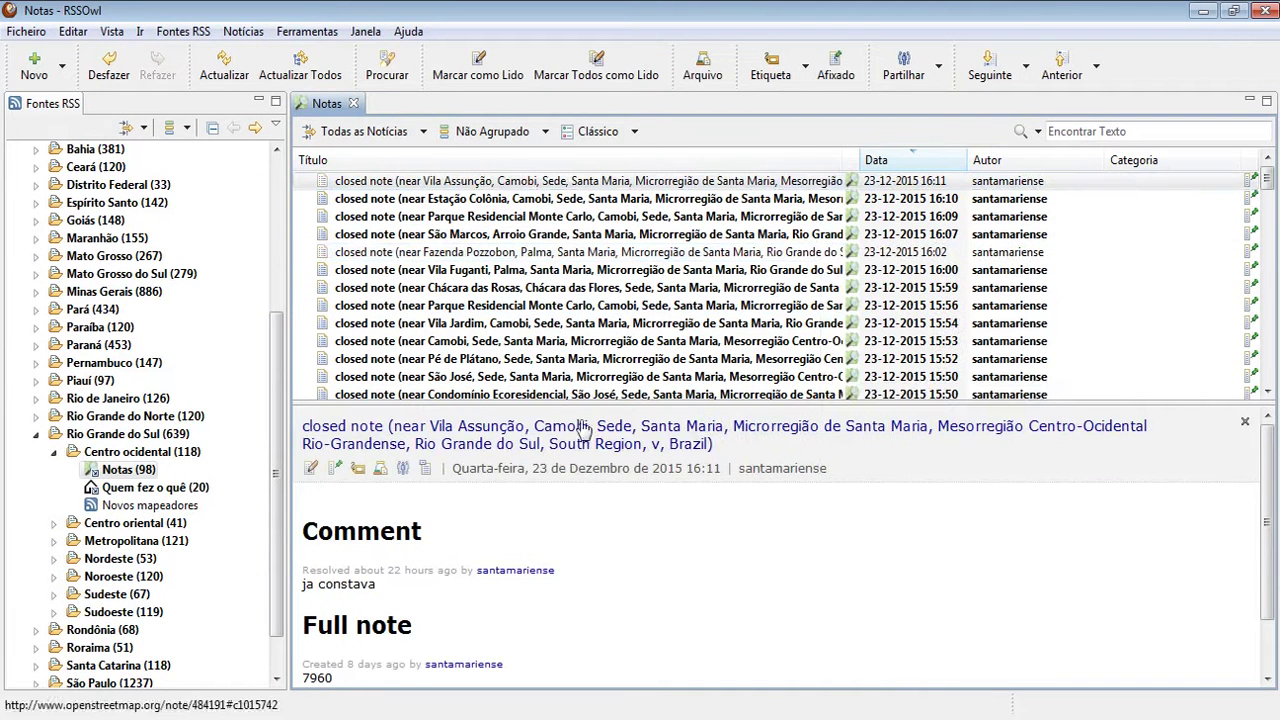
pyautogui.scroll(-2, 585, 576)
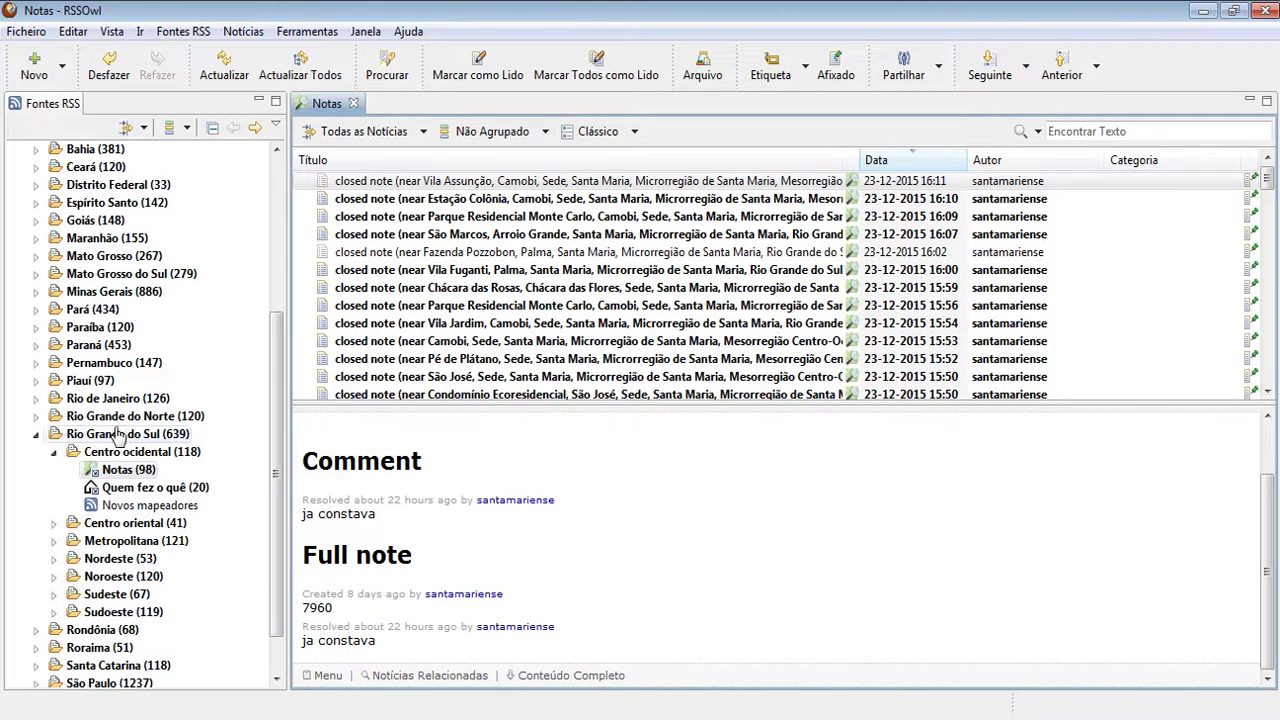
# Open the newest changeset in Centro ocidental's Quem fez o quê feed and show it on WhoDidIt in the browser
pyautogui.click(112, 488)
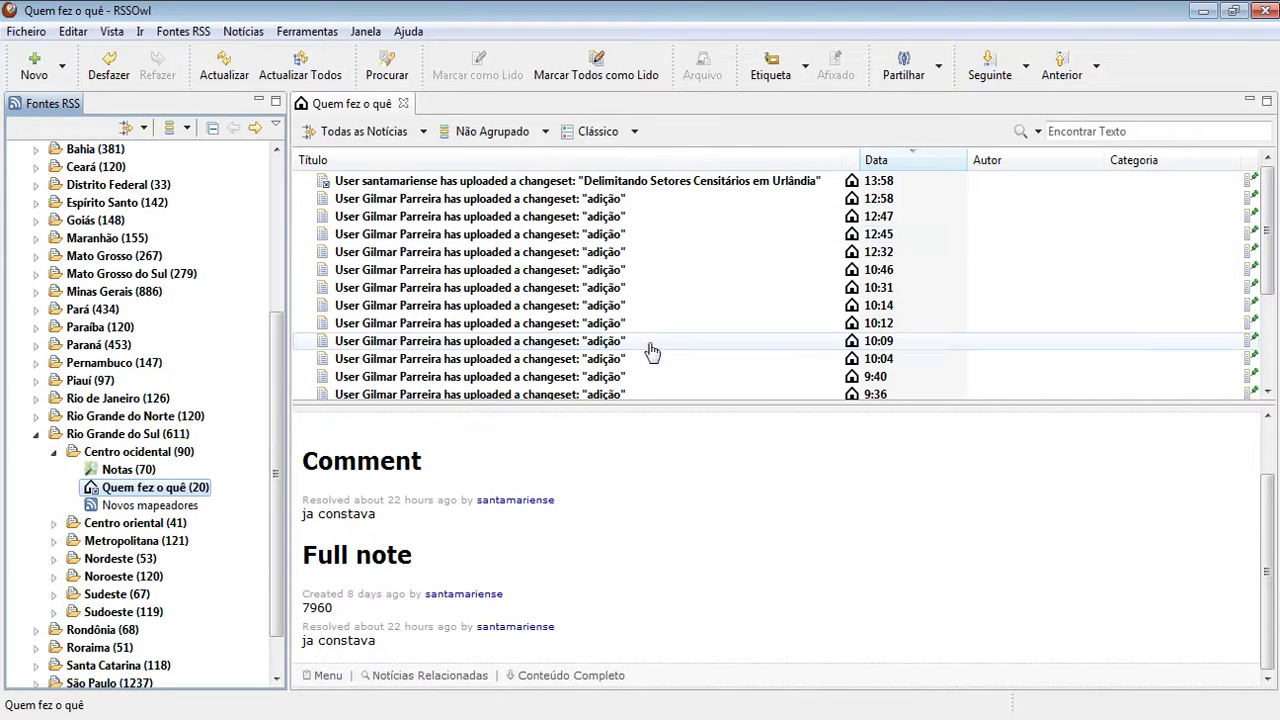
pyautogui.click(591, 182)
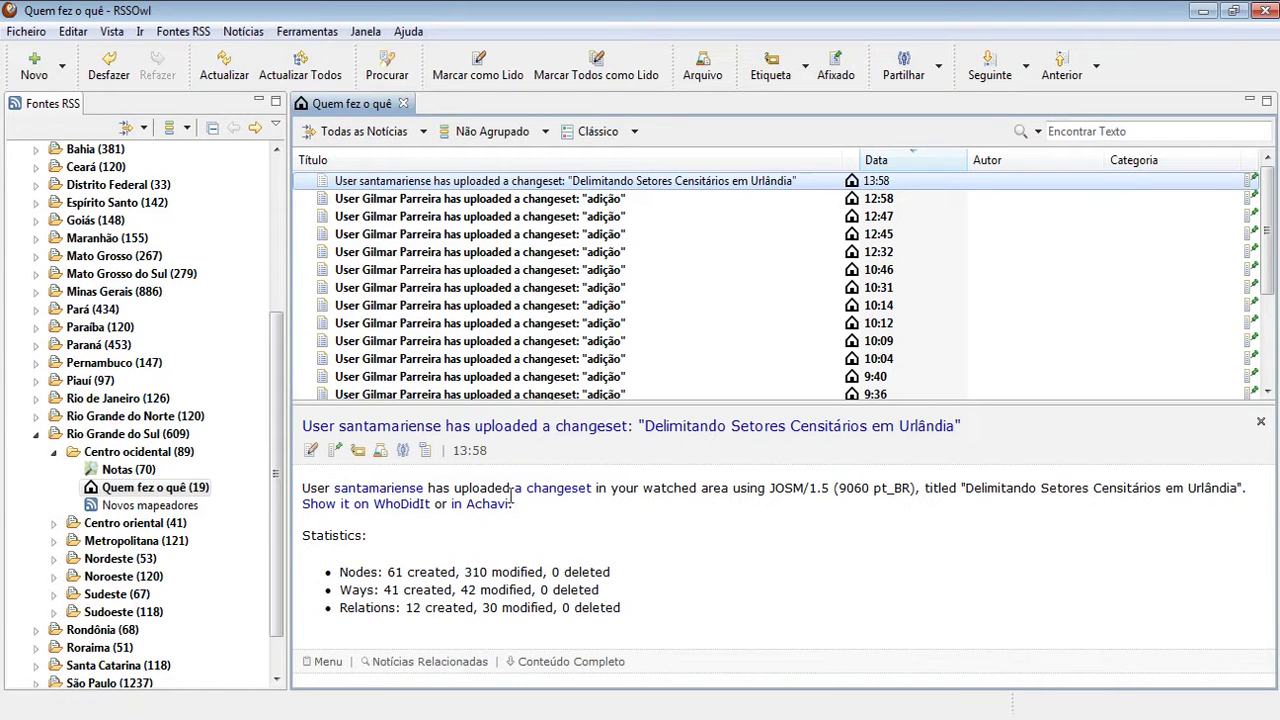
pyautogui.click(412, 506)
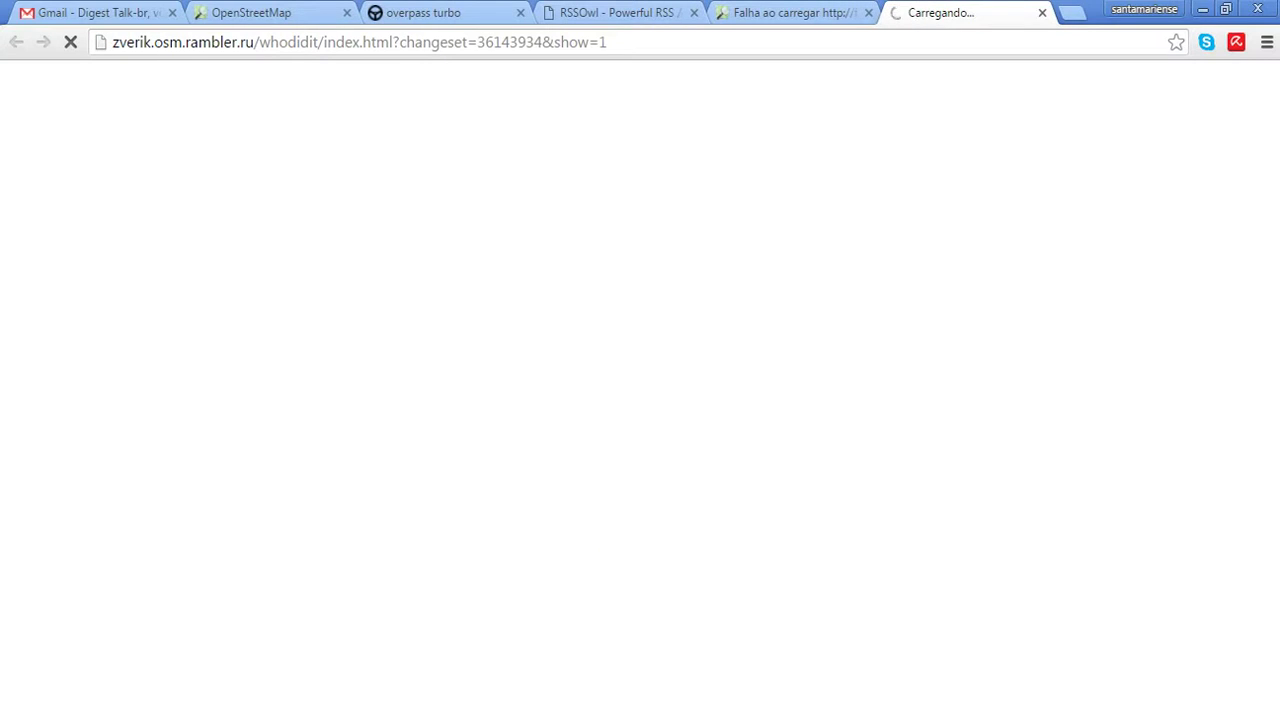
# Open the same changeset from RSSOwl in Achavi, view its area on the WhoDidIt map and close the WhoDidIt page
pyautogui.hotkey('alt', 'Tab')
pyautogui.click(479, 505)
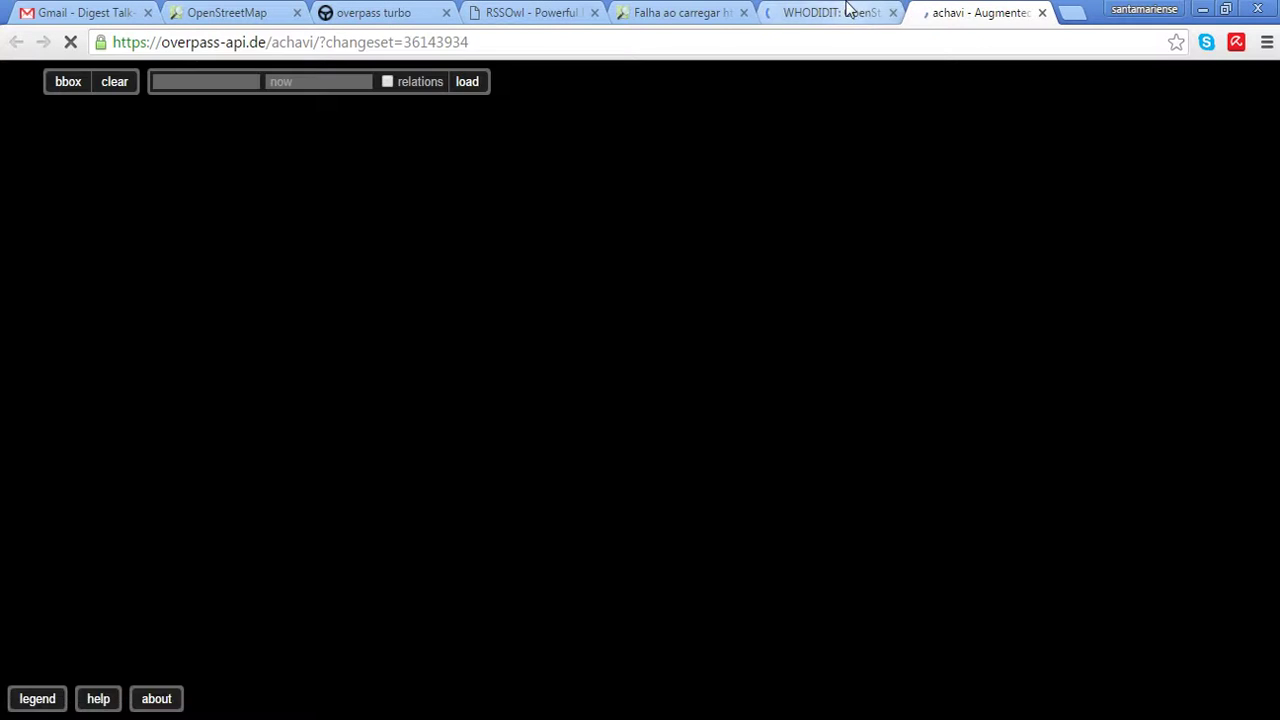
pyautogui.click(848, 9)
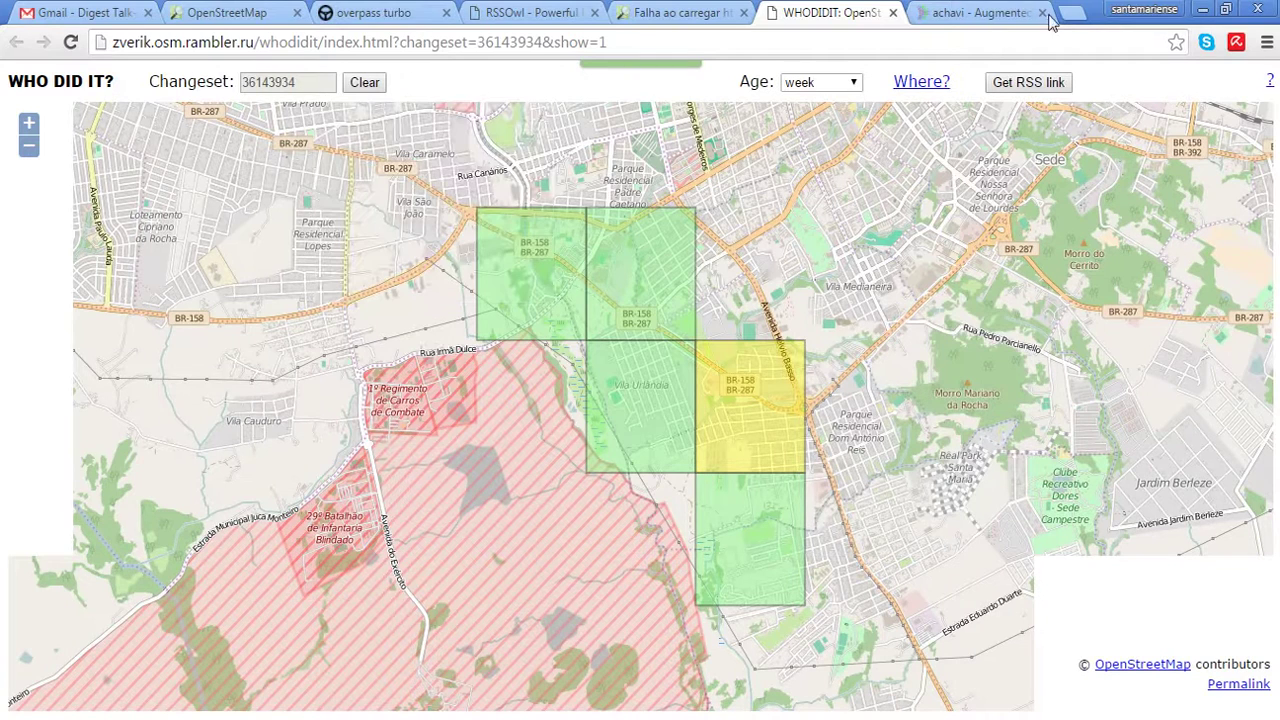
pyautogui.click(893, 13)
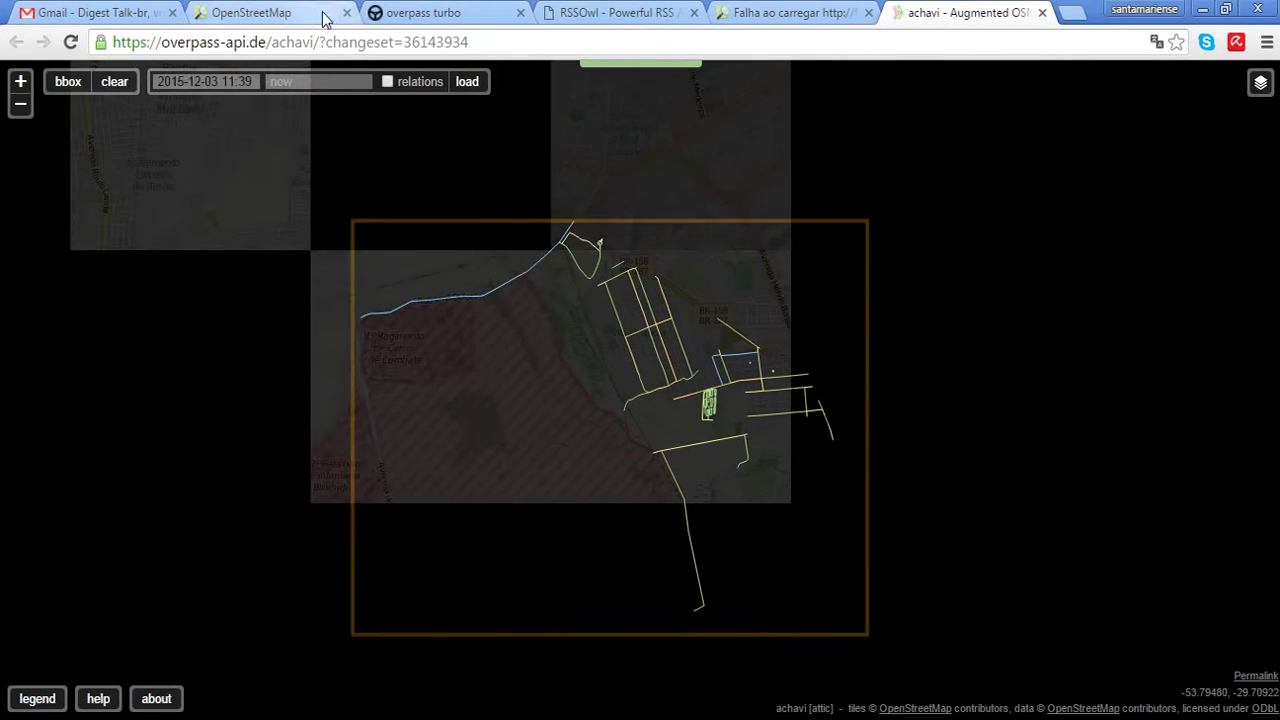
# Survey the changeset's edited area on the Achavi map and consult the colour legend
pyautogui.moveTo(947, 302); pyautogui.dragTo(975, 349)
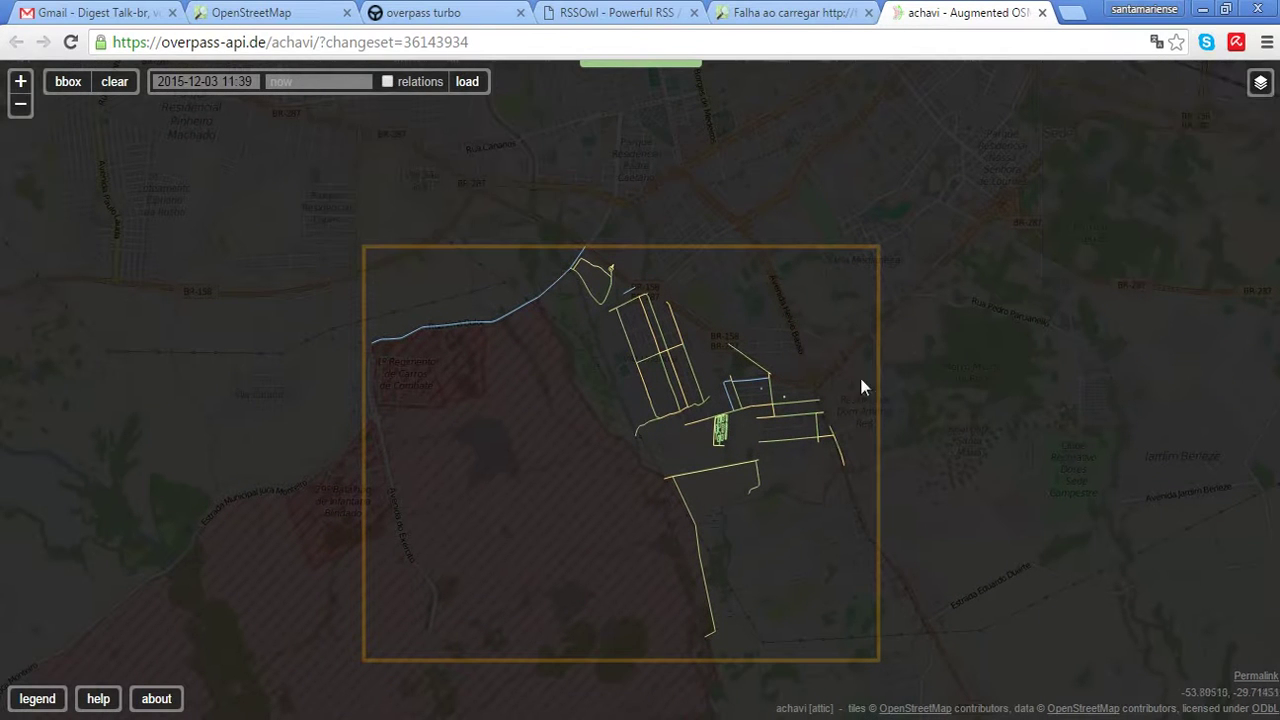
pyautogui.moveTo(811, 355); pyautogui.dragTo(851, 351)
pyautogui.scroll(1, 828, 398)
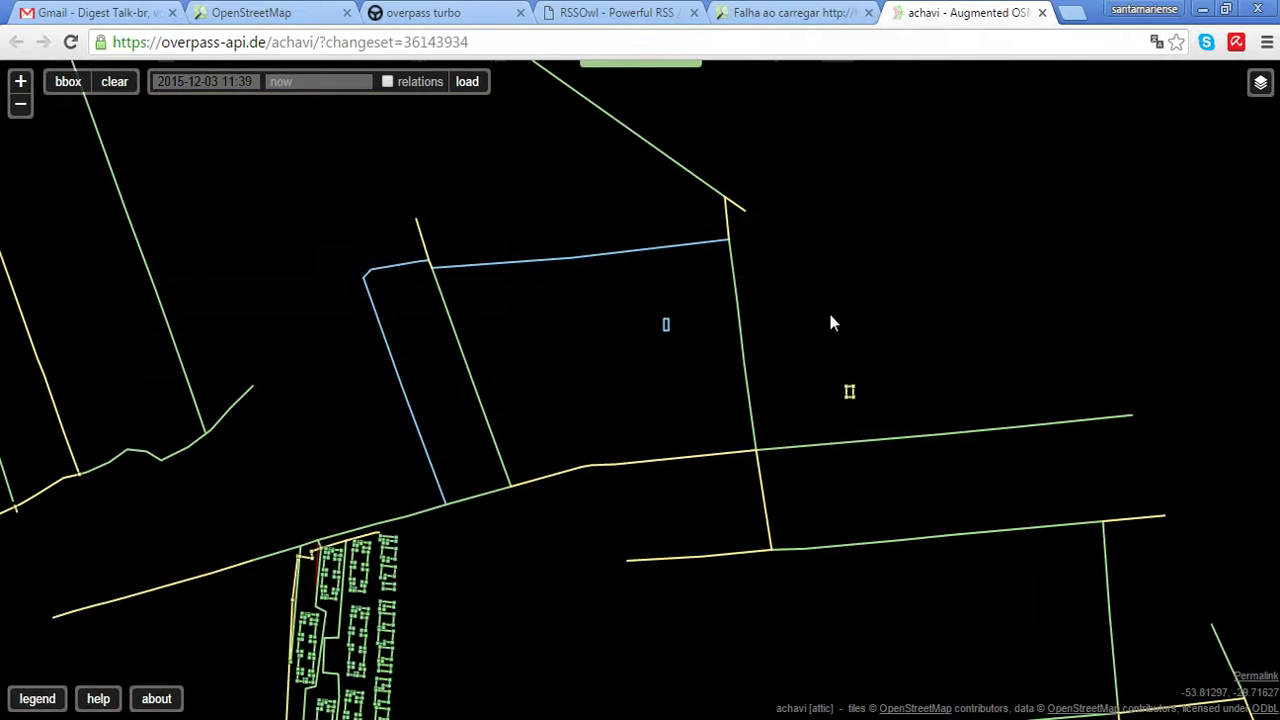
pyautogui.scroll(-2, 820, 340)
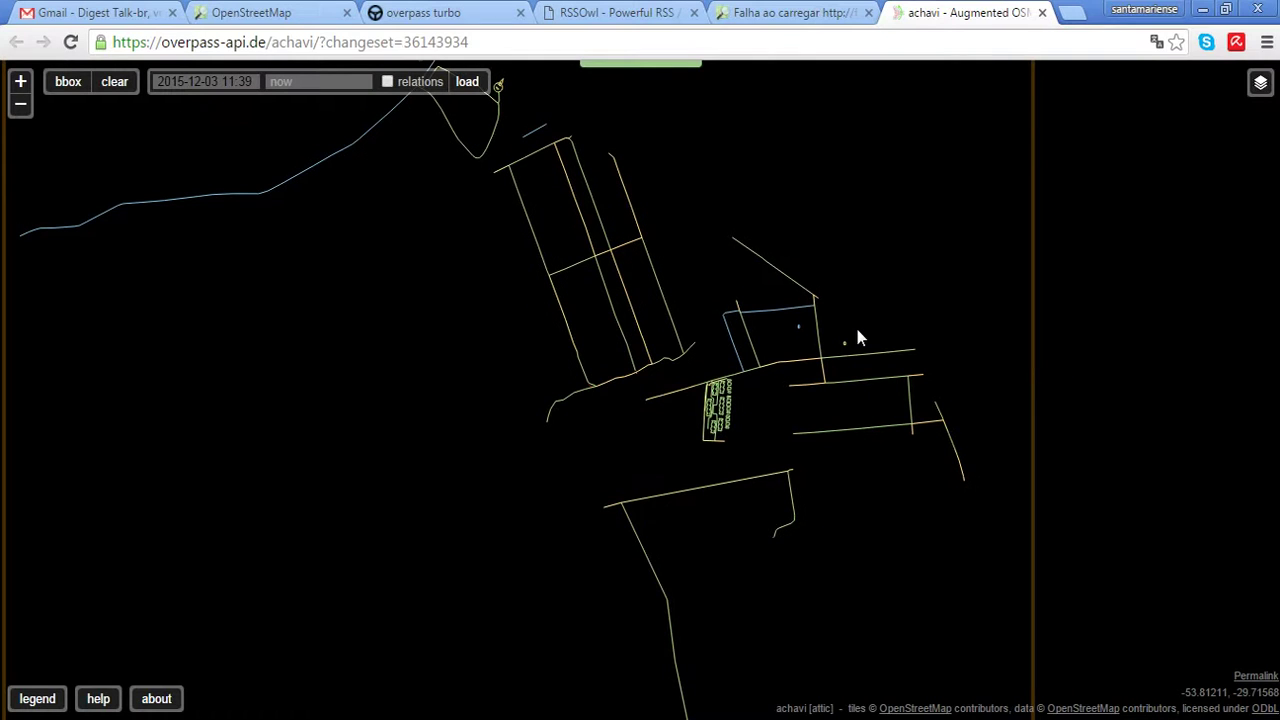
pyautogui.click(38, 699)
pyautogui.click(38, 699)
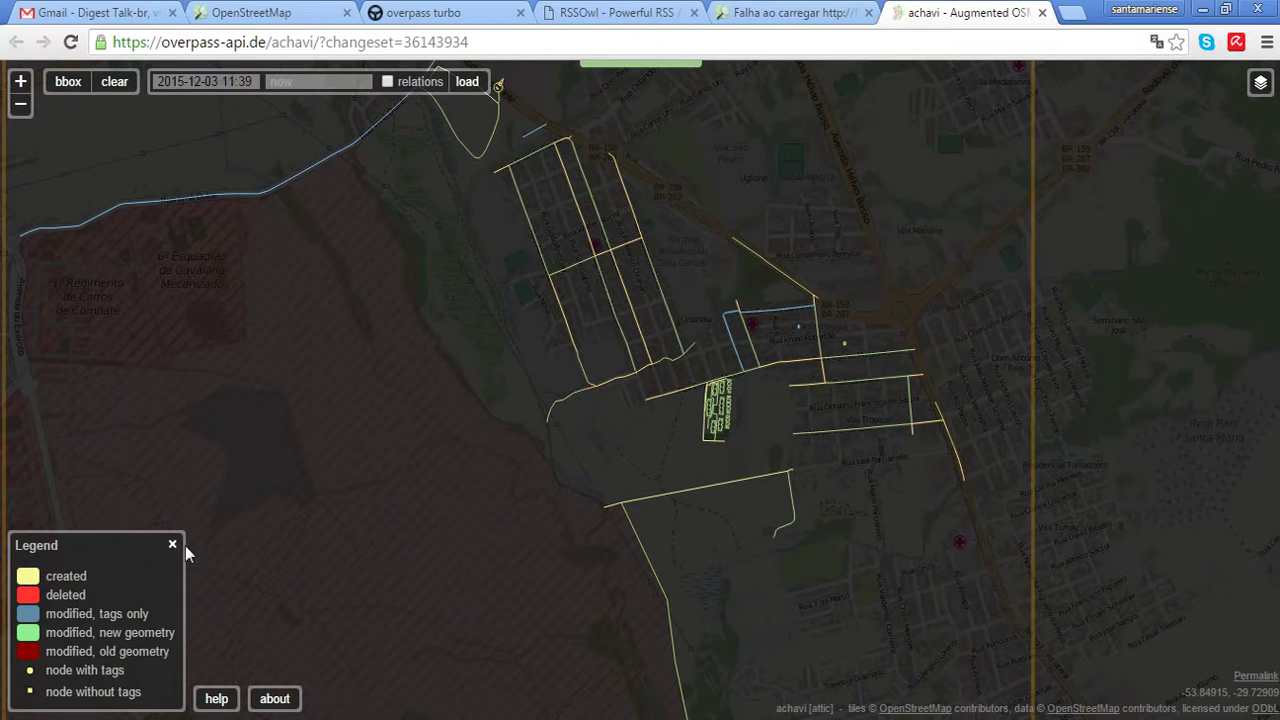
pyautogui.click(172, 544)
# Show the details of the newly created way Rua São Carlos in the changeset
pyautogui.moveTo(554, 465); pyautogui.dragTo(553, 513)
pyautogui.moveTo(549, 349); pyautogui.dragTo(585, 385)
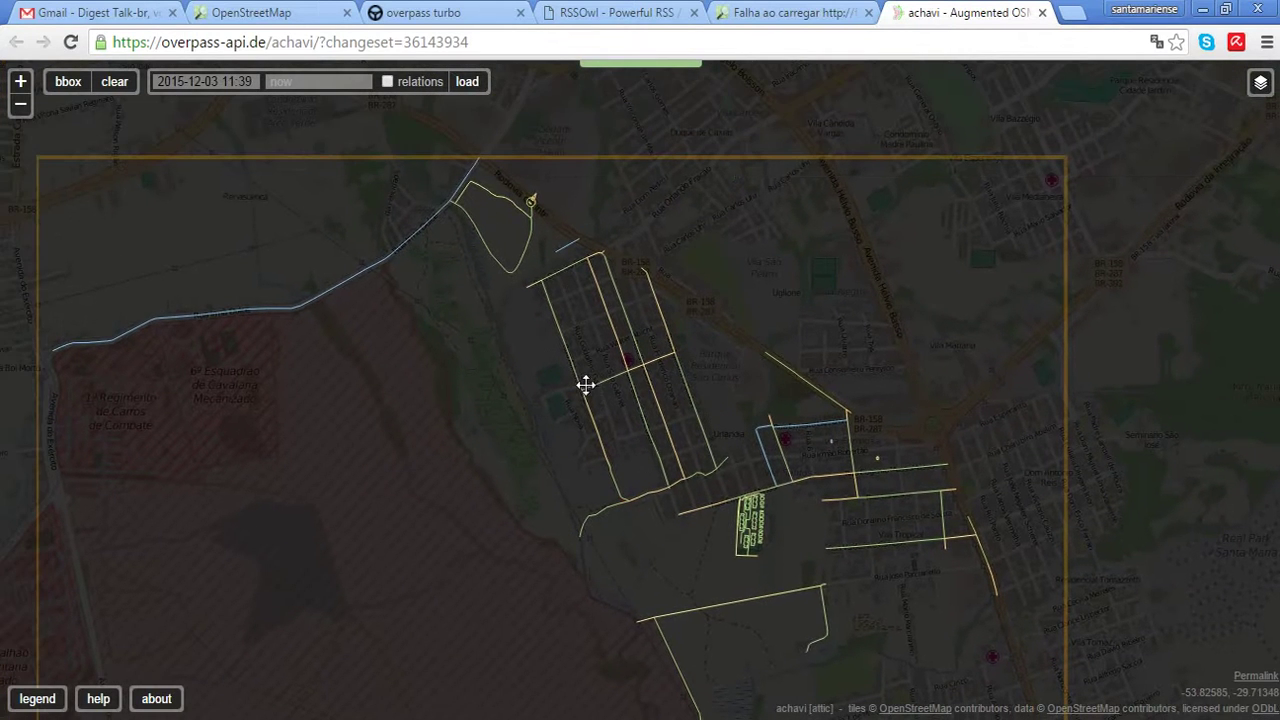
pyautogui.moveTo(715, 403); pyautogui.dragTo(711, 411)
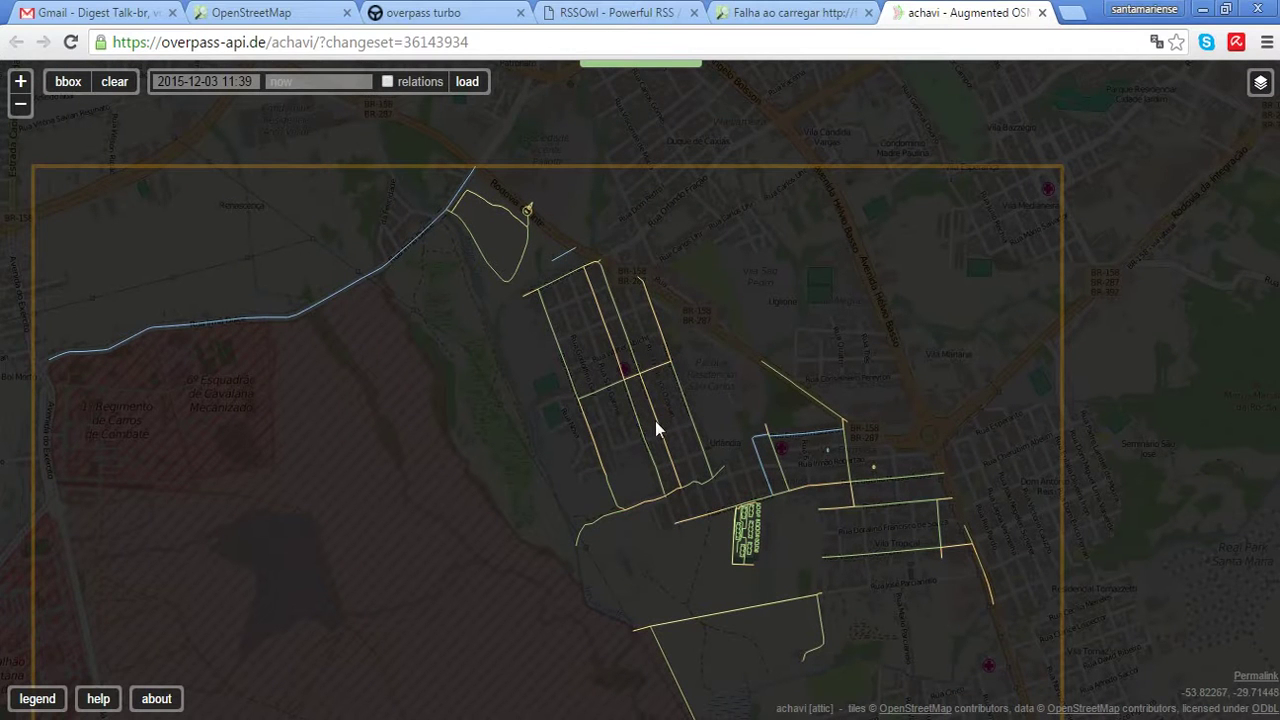
pyautogui.moveTo(660, 431)
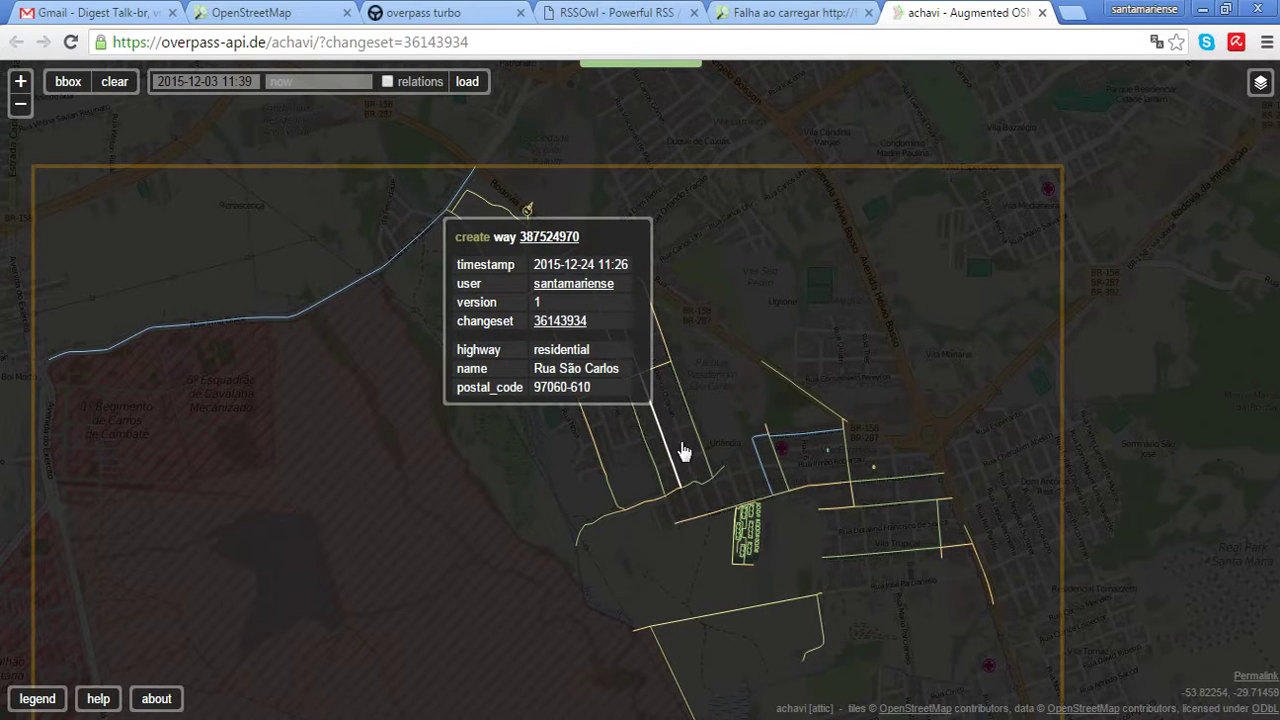
# Examine the changed streets around Rua São Carlos, up to Rodovia da Integração and back down to the apartment blocks
pyautogui.scroll(2, 682, 450)
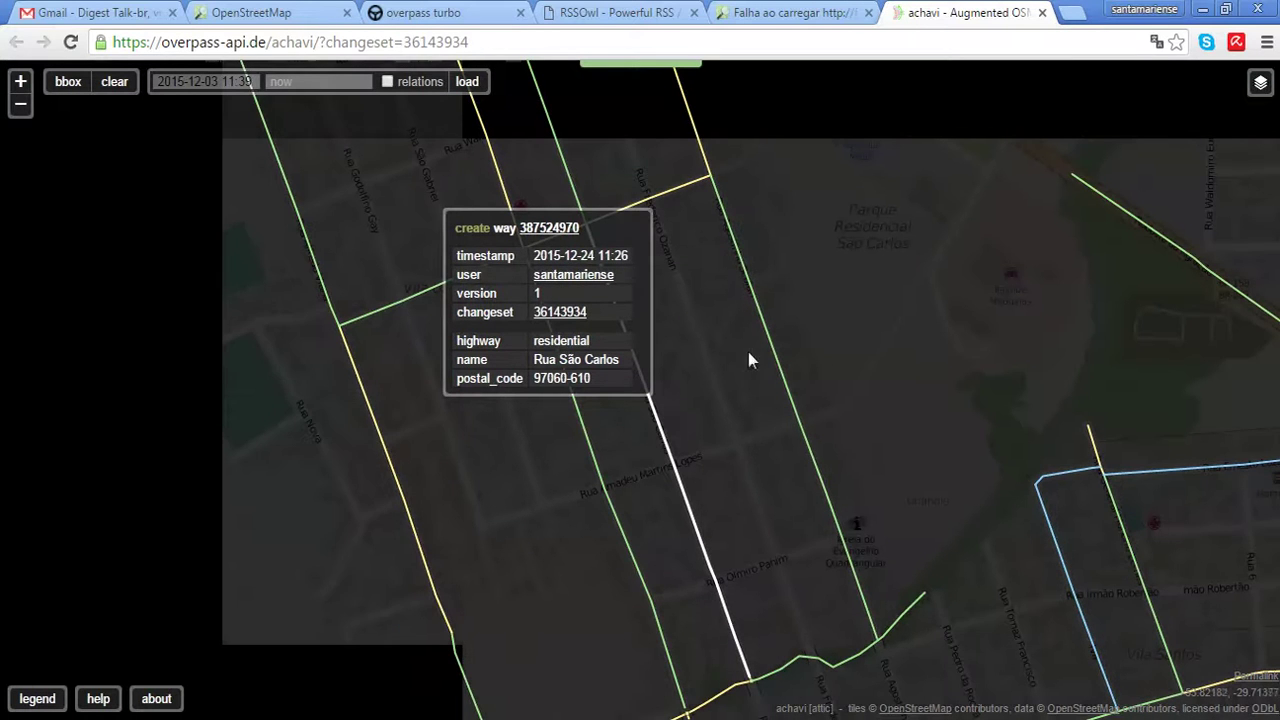
pyautogui.moveTo(811, 331); pyautogui.dragTo(880, 444)
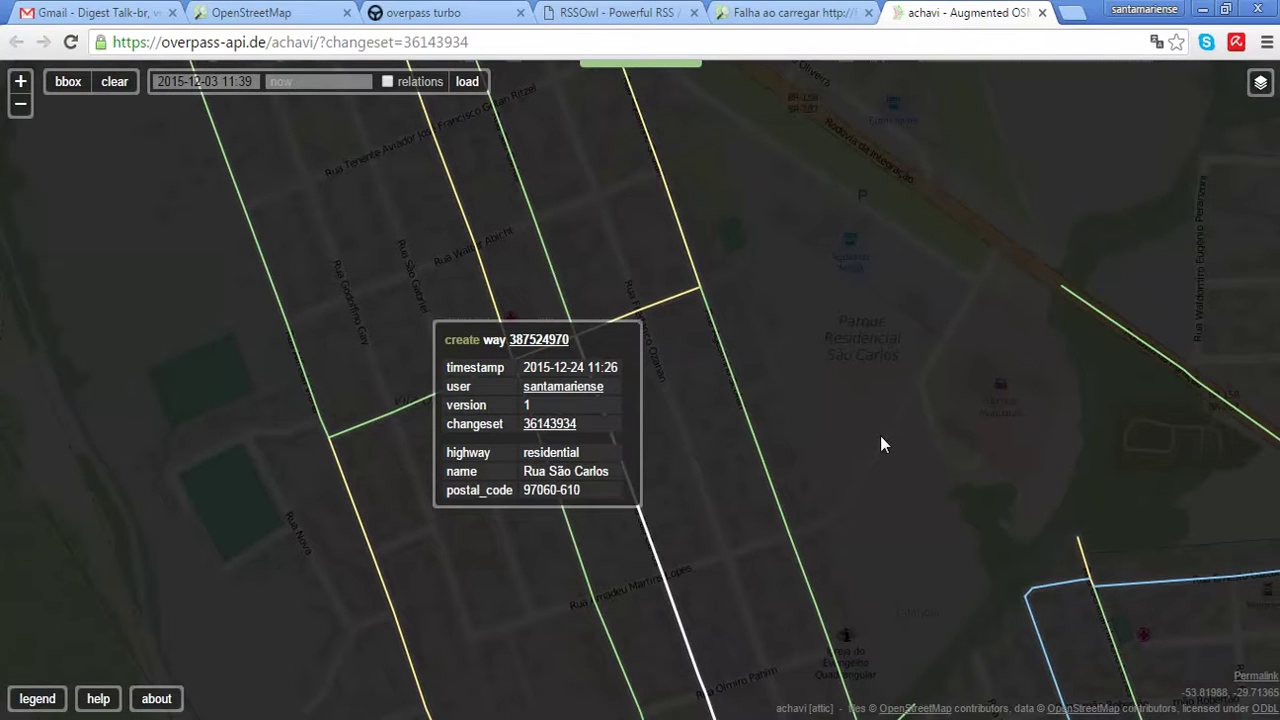
pyautogui.moveTo(831, 361); pyautogui.dragTo(834, 487)
pyautogui.moveTo(803, 405); pyautogui.dragTo(853, 642)
pyautogui.moveTo(794, 384); pyautogui.dragTo(831, 406)
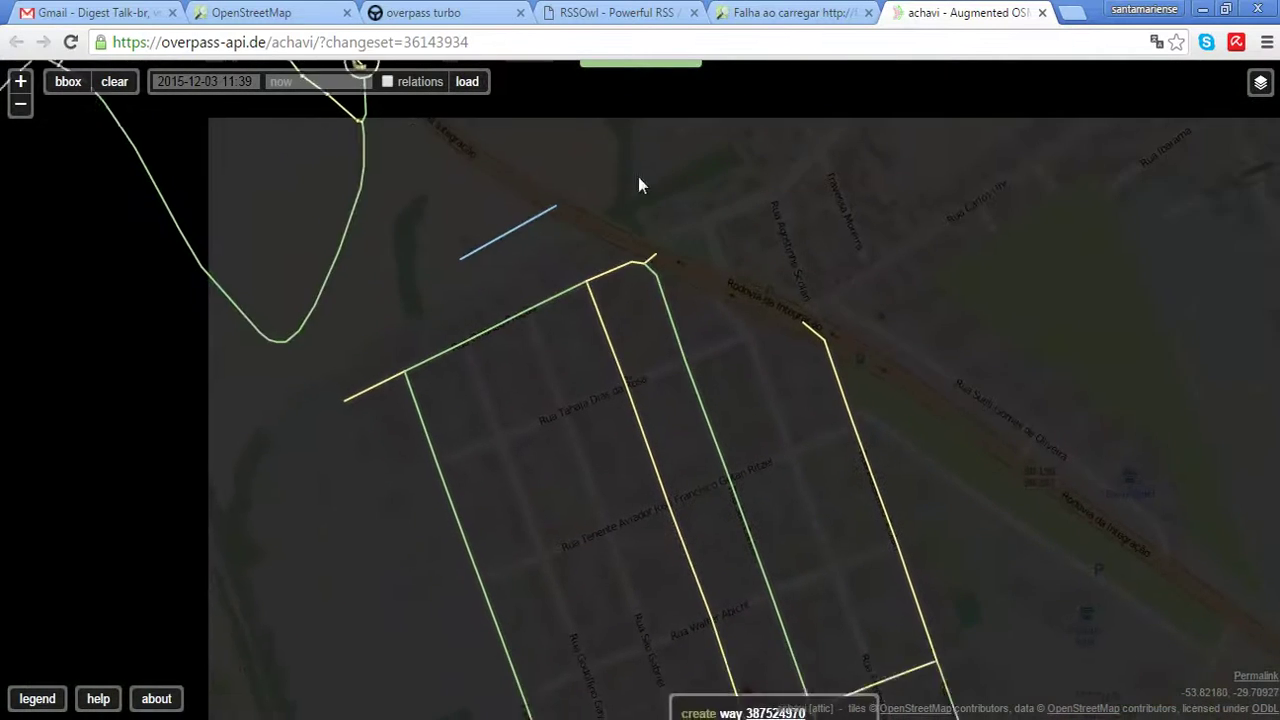
pyautogui.moveTo(609, 249); pyautogui.dragTo(700, 188)
pyautogui.moveTo(615, 248); pyautogui.dragTo(686, 466)
pyautogui.moveTo(815, 652); pyautogui.dragTo(766, 409)
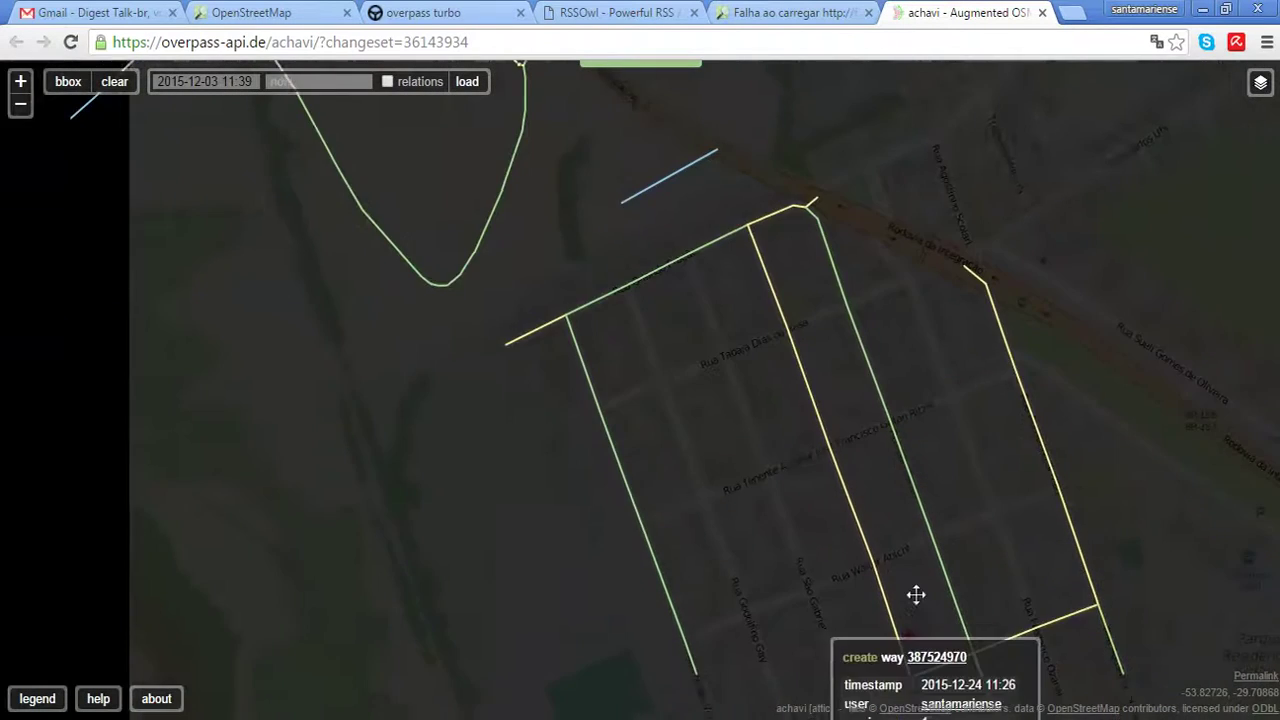
pyautogui.moveTo(840, 600); pyautogui.dragTo(640, 300)
pyautogui.moveTo(900, 650); pyautogui.dragTo(780, 370)
pyautogui.moveTo(854, 298); pyautogui.dragTo(863, 448)
pyautogui.moveTo(823, 244); pyautogui.dragTo(753, 132)
pyautogui.moveTo(873, 318); pyautogui.dragTo(869, 220)
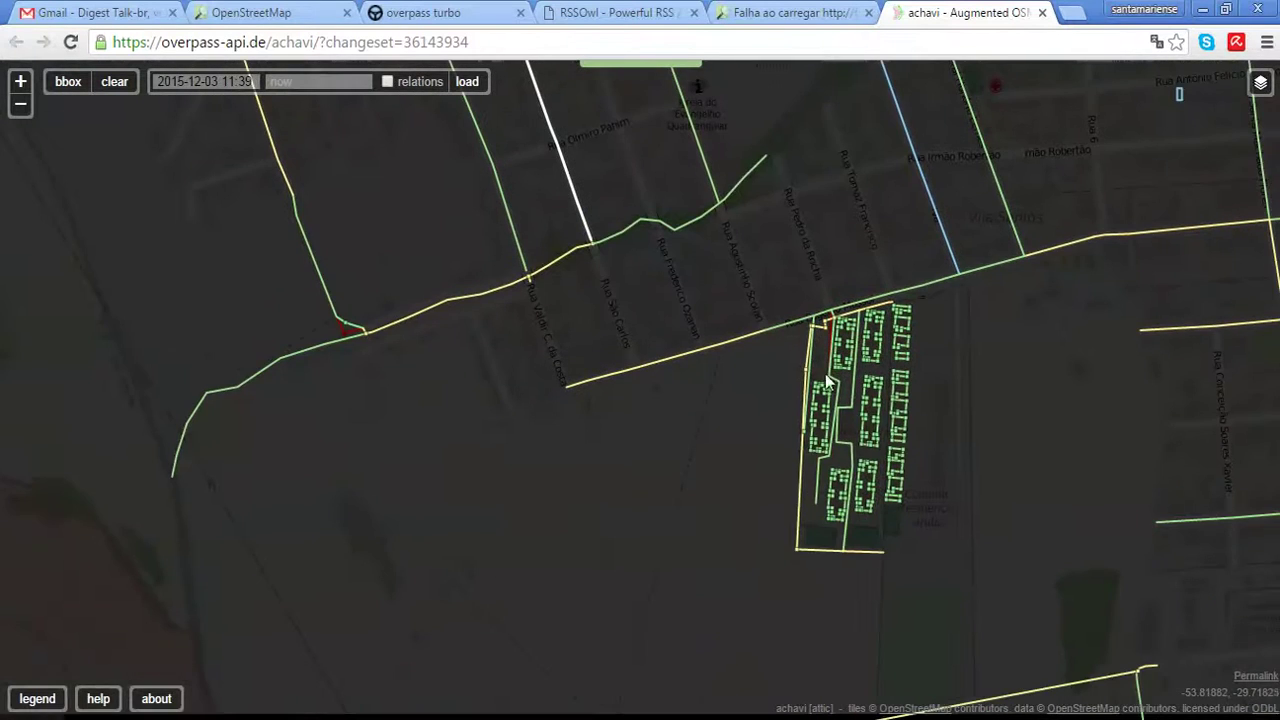
# Inspect the details and the old and new geometry of the modified parking aisle beside the apartment buildings
pyautogui.scroll(1, 828, 368)
pyautogui.scroll(1, 833, 373)
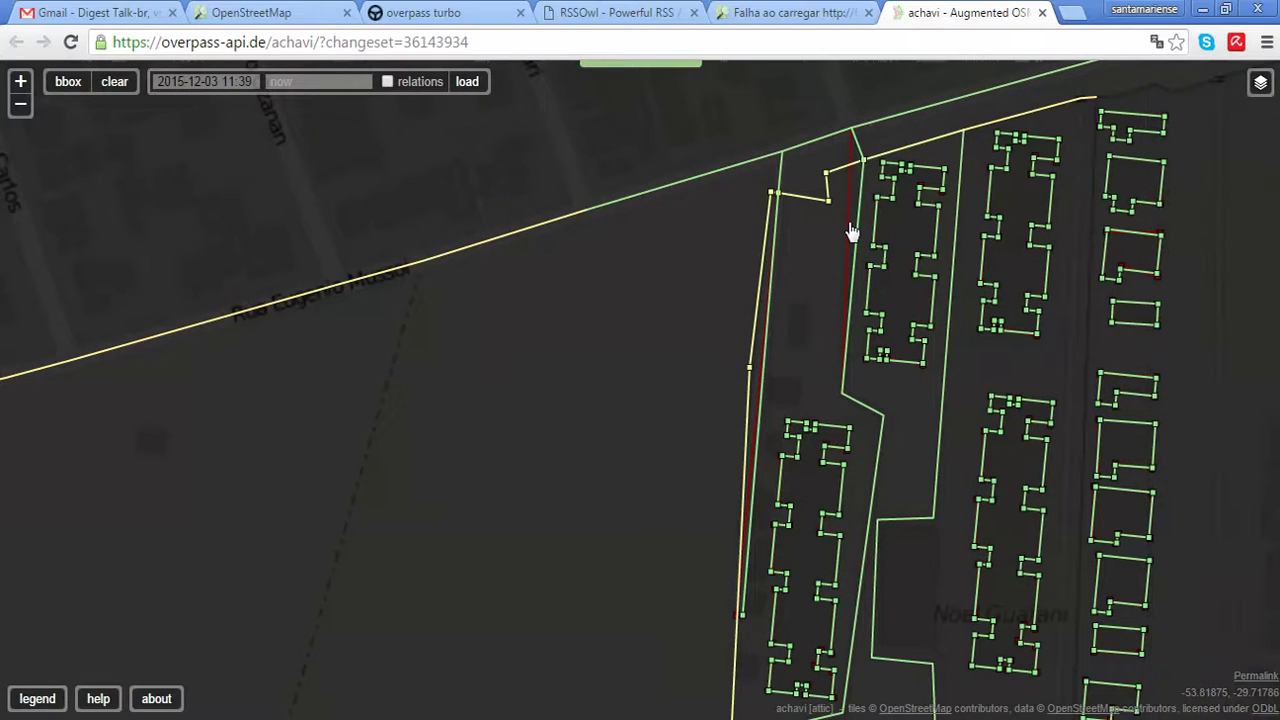
pyautogui.click(851, 232)
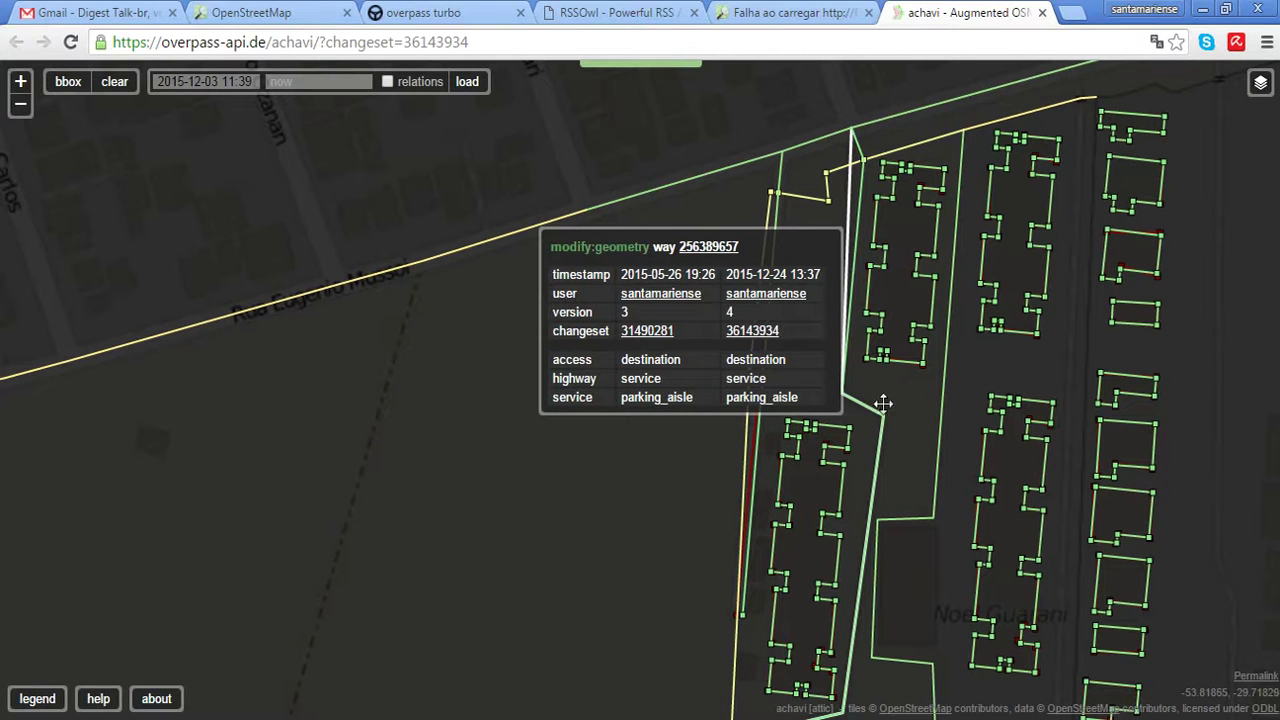
pyautogui.click(880, 400)
pyautogui.click(868, 293)
pyautogui.click(896, 268)
pyautogui.click(855, 268)
pyautogui.click(859, 321)
pyautogui.scroll(1, 857, 338)
pyautogui.moveTo(820, 251); pyautogui.dragTo(786, 354)
pyautogui.click(812, 278)
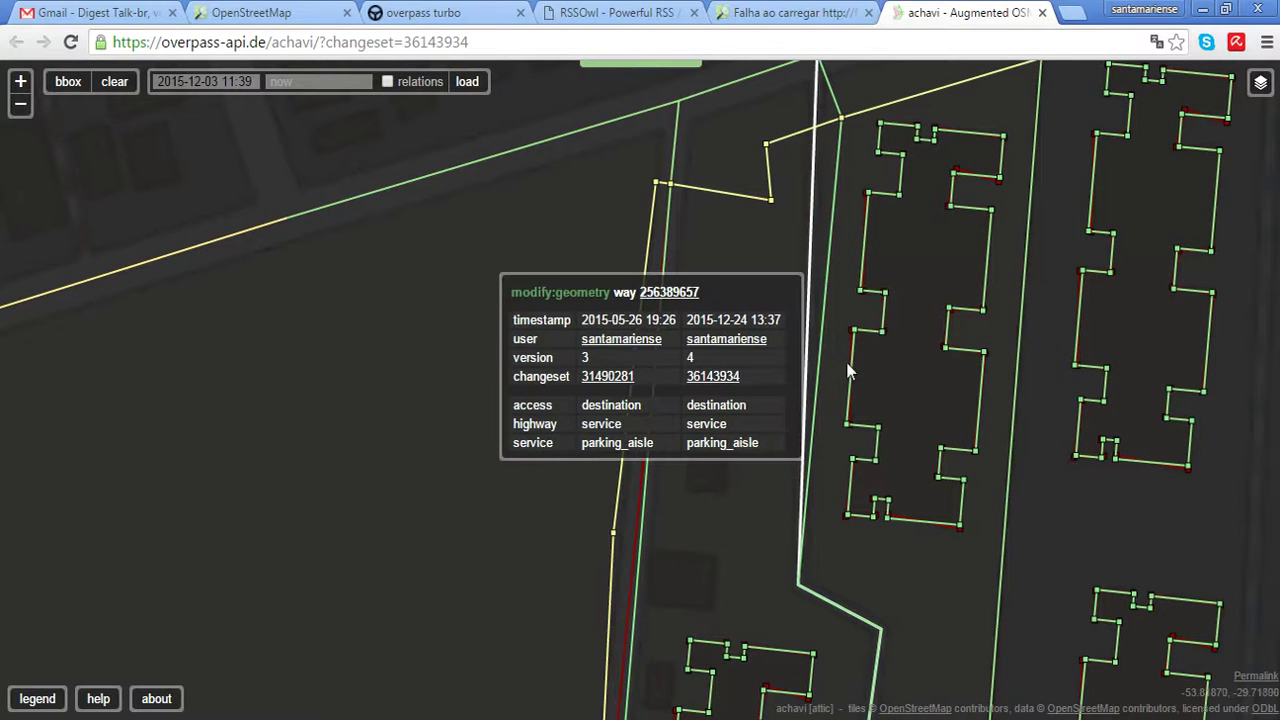
# Compare the old and new outlines of the apartment building beside the parking aisle
pyautogui.moveTo(842, 396); pyautogui.dragTo(891, 311)
pyautogui.moveTo(895, 404); pyautogui.dragTo(912, 244)
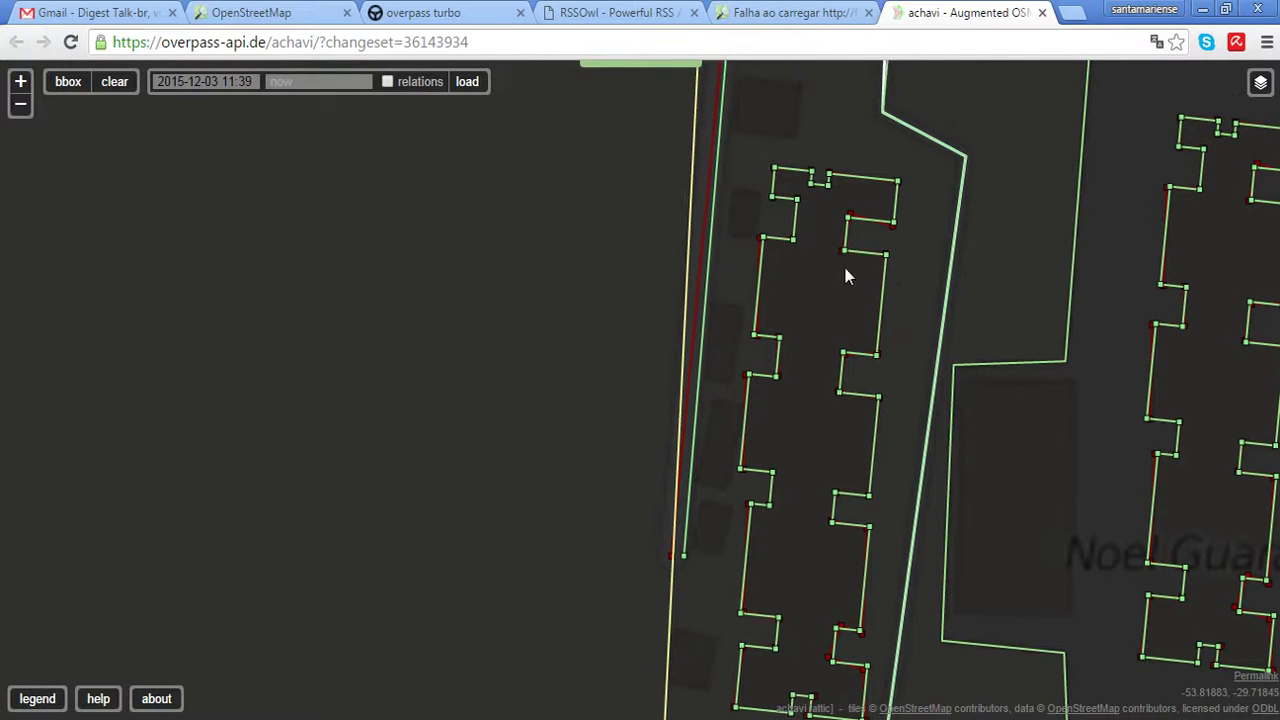
pyautogui.scroll(1, 848, 270)
pyautogui.moveTo(674, 246); pyautogui.dragTo(597, 394)
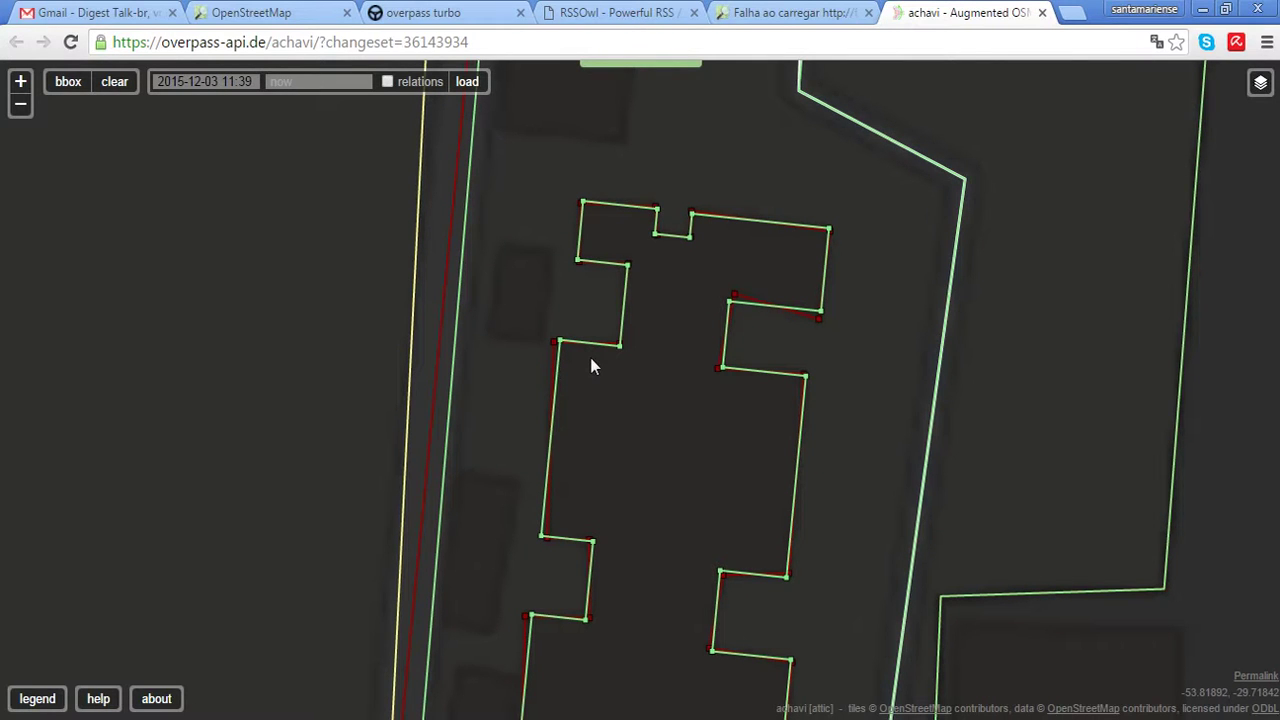
pyautogui.scroll(-5, 633, 356)
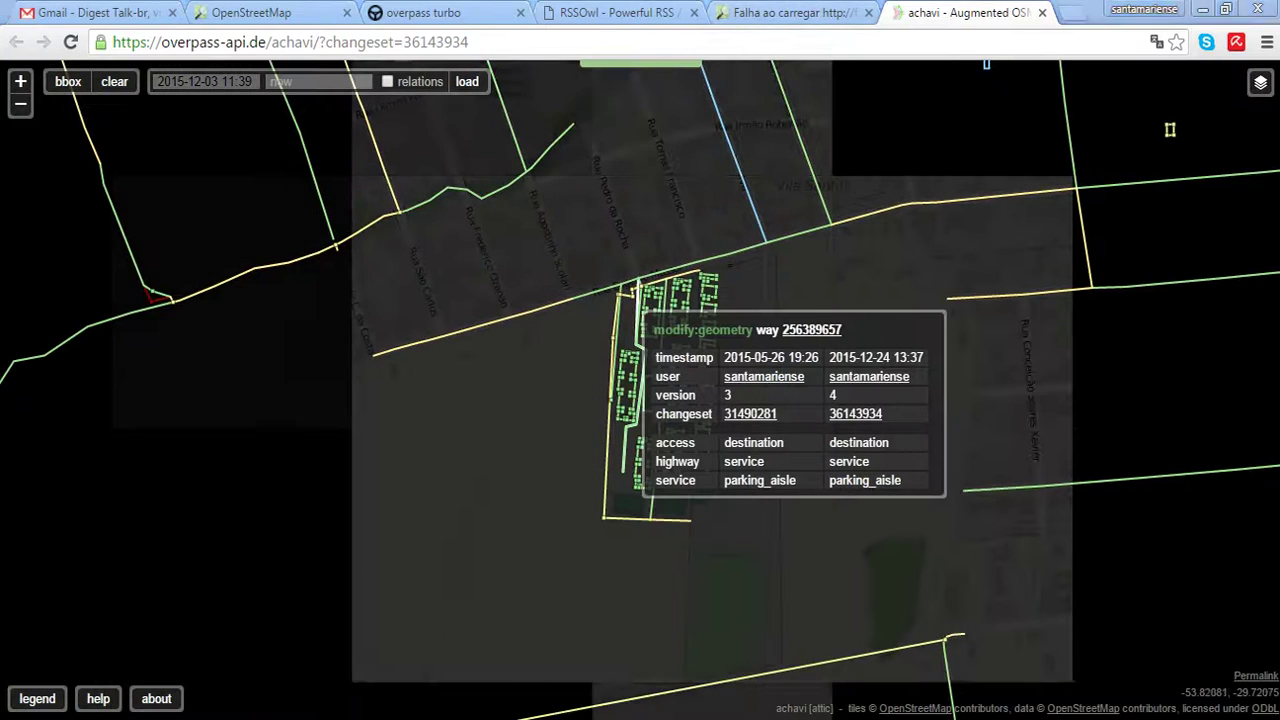
# Open the 12:58 changeset titled "adição" from RSSOwl in Achavi and close the previous changeset's Achavi page
pyautogui.hotkey('alt', 'Tab')
pyautogui.click(613, 203)
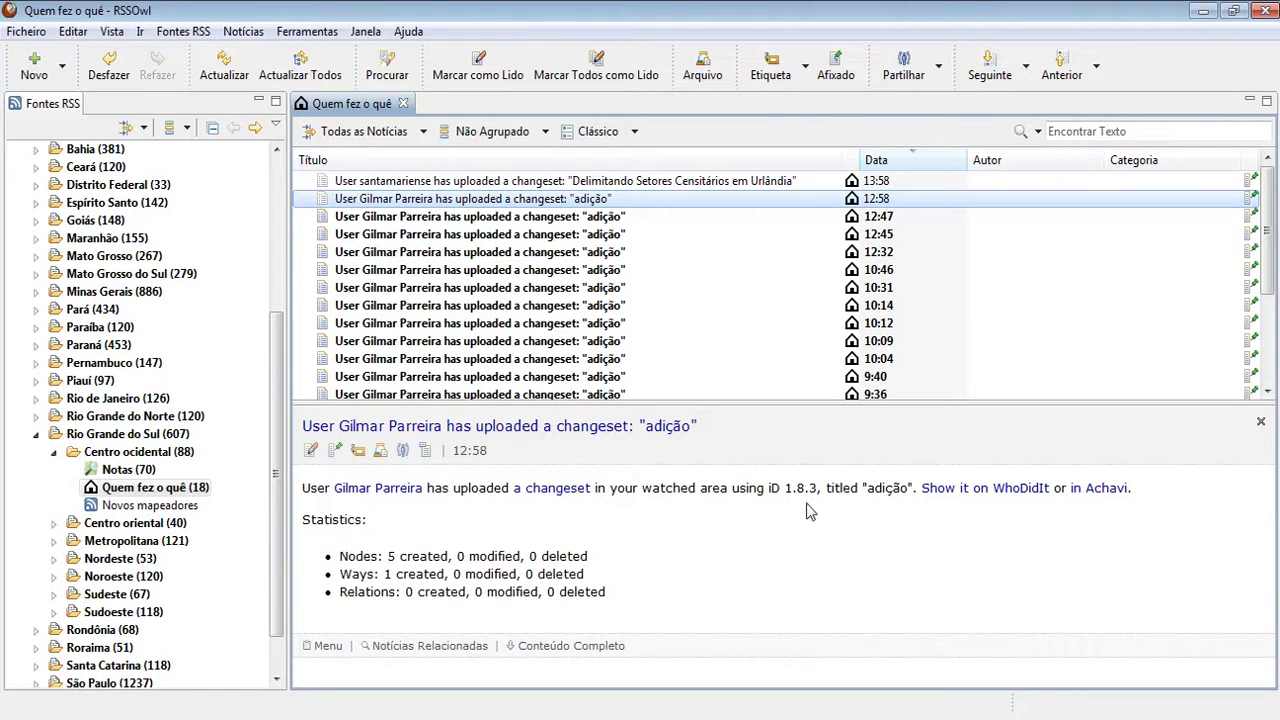
pyautogui.click(1097, 488)
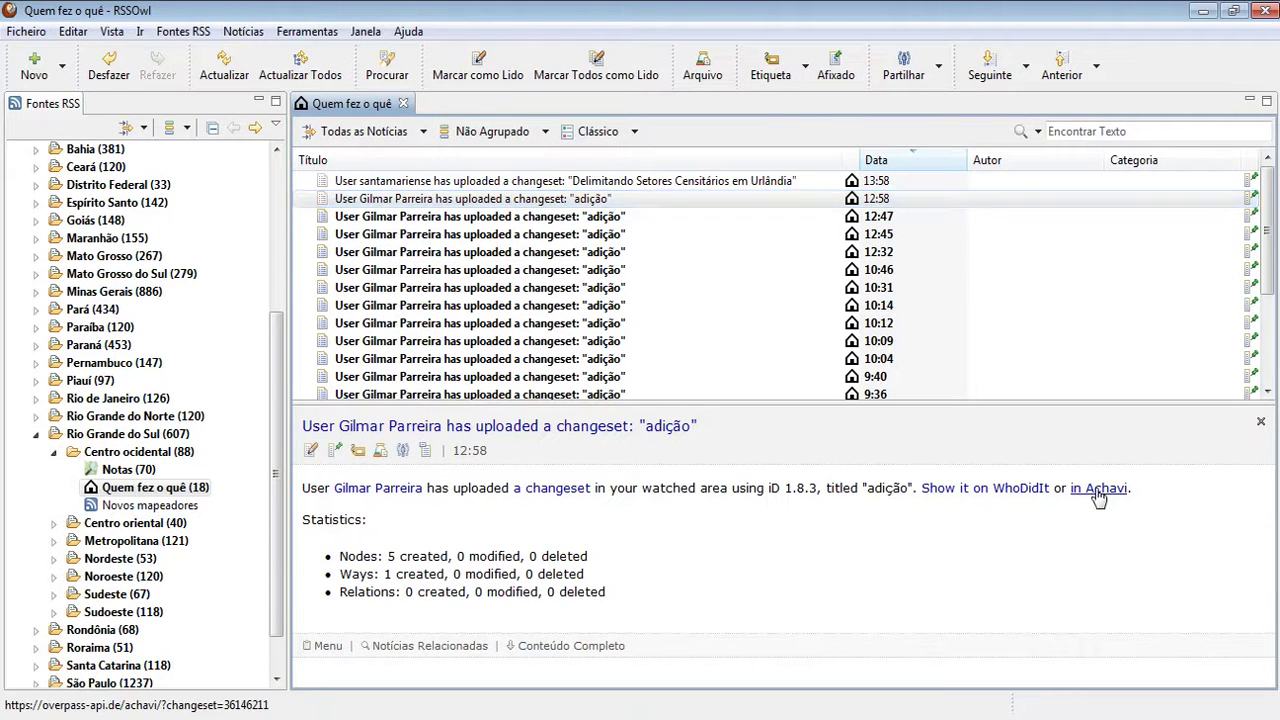
pyautogui.click(870, 6)
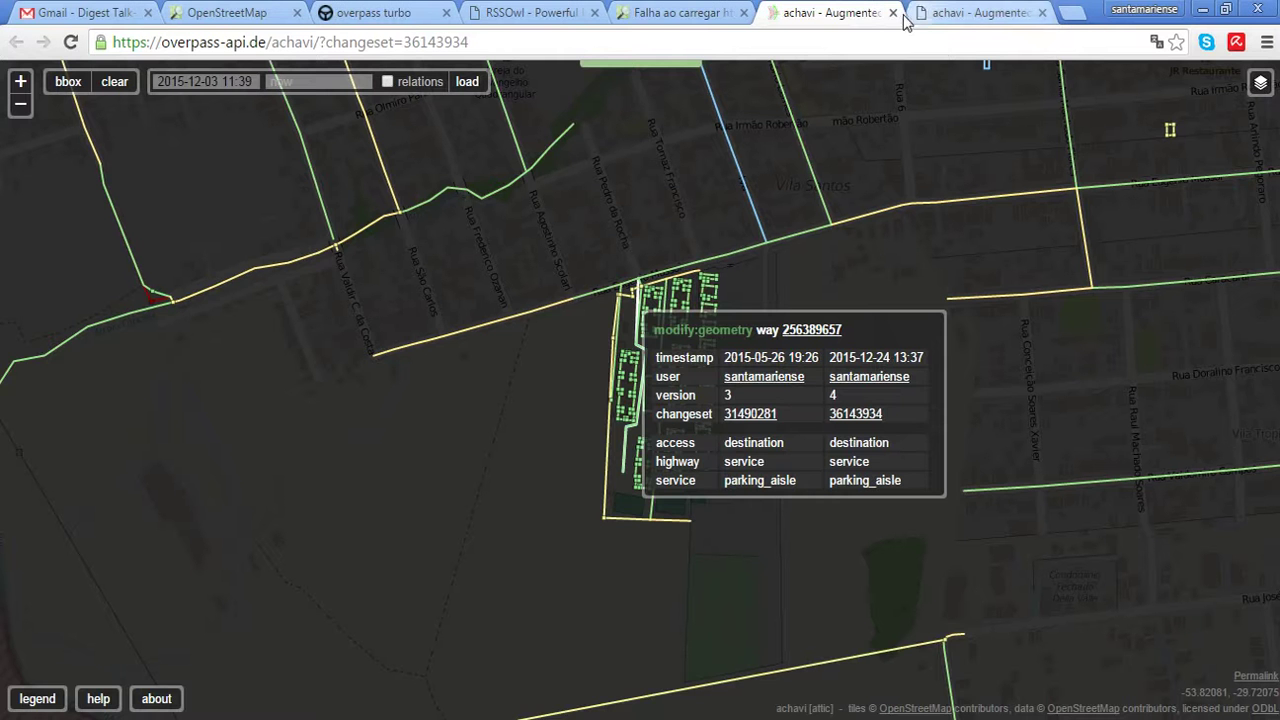
pyautogui.click(893, 13)
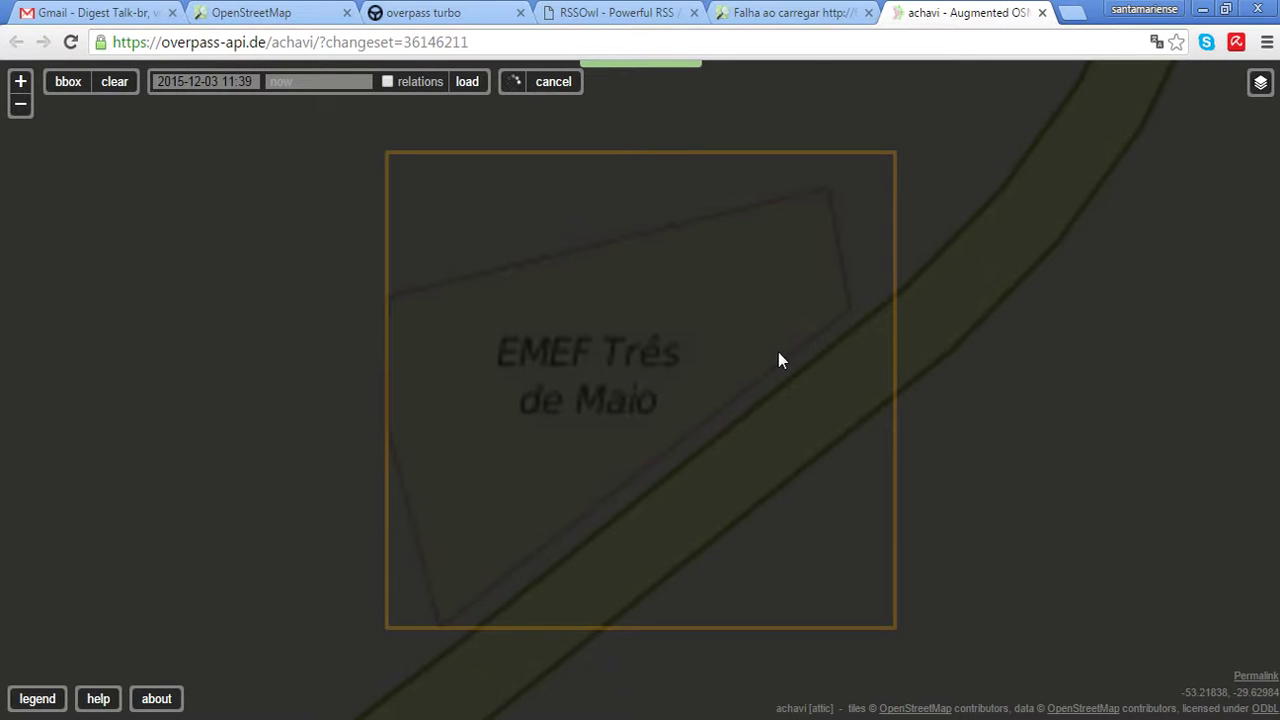
# View the changeset details from its bounding box and the attributes of the created school way EMEF Três de Maio
pyautogui.moveTo(777, 353); pyautogui.dragTo(773, 359)
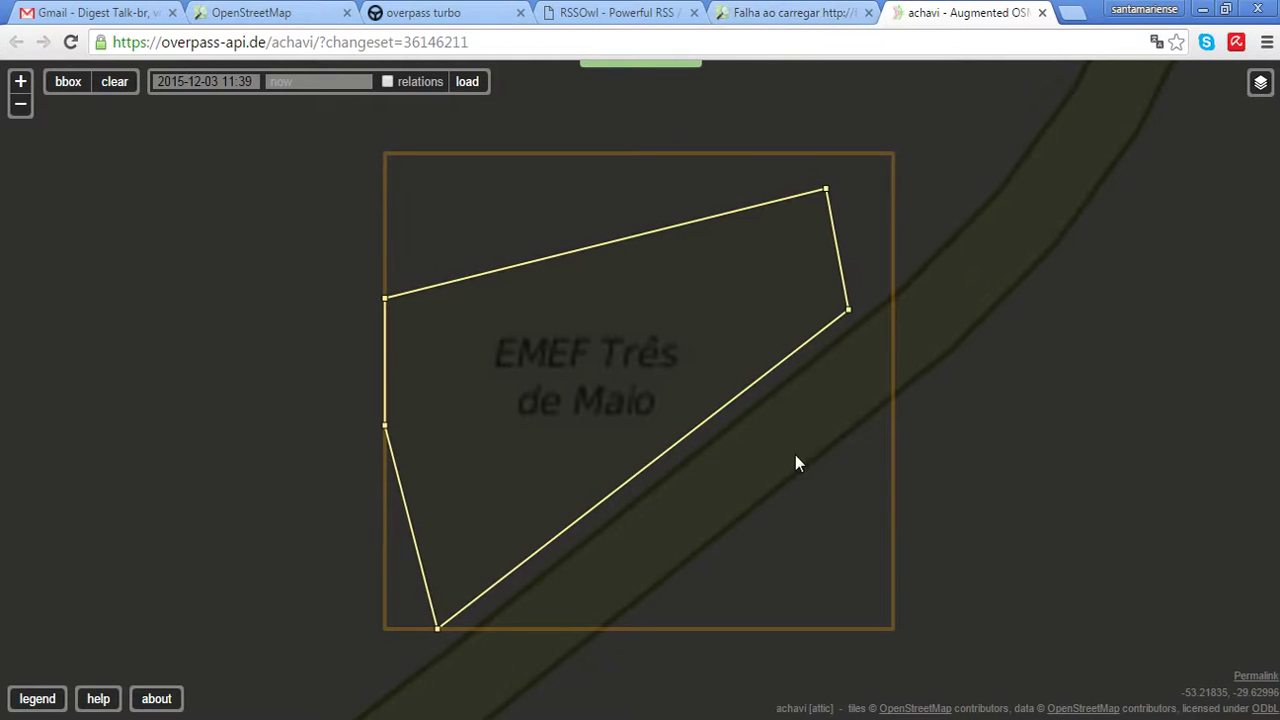
pyautogui.moveTo(1012, 391); pyautogui.dragTo(992, 428)
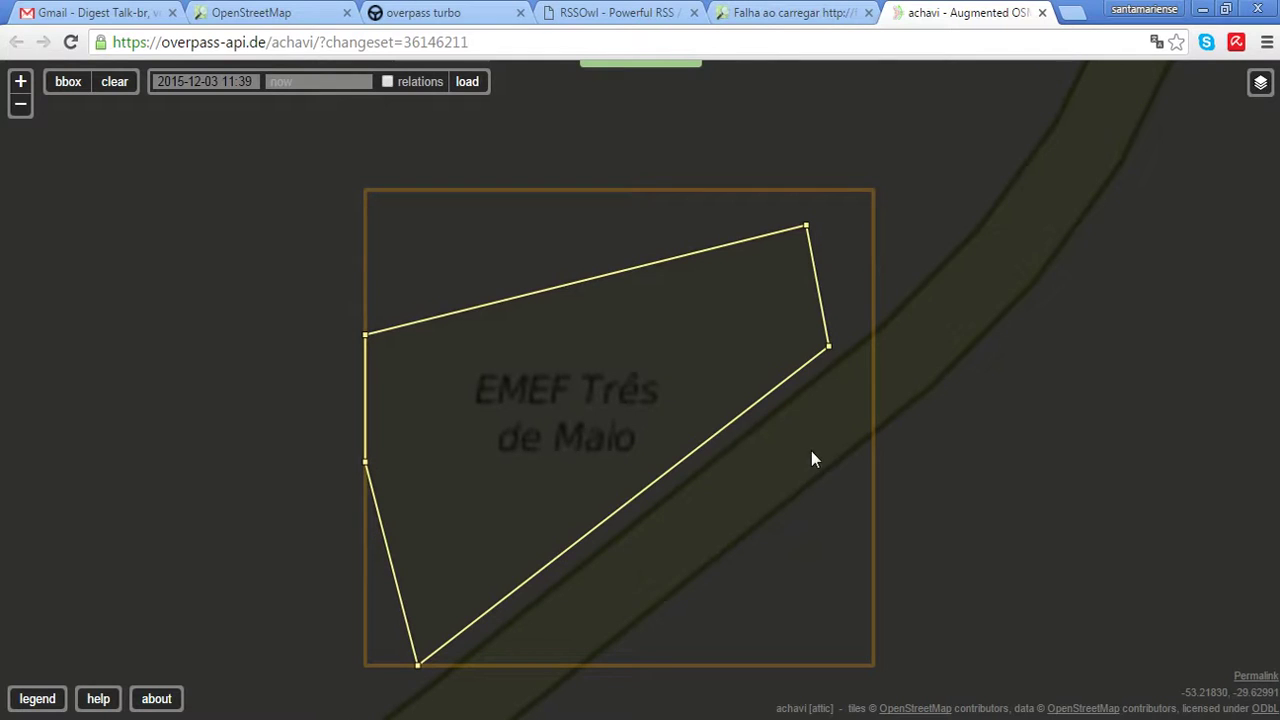
pyautogui.click(875, 258)
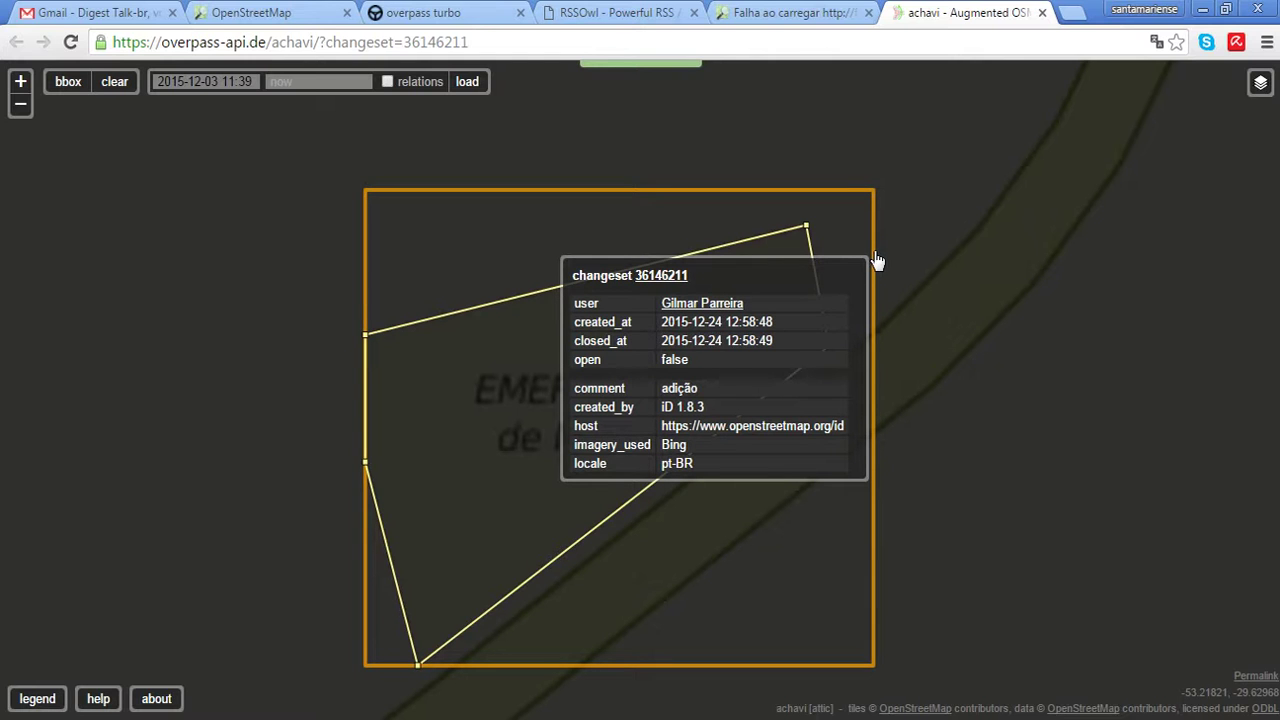
pyautogui.click(716, 256)
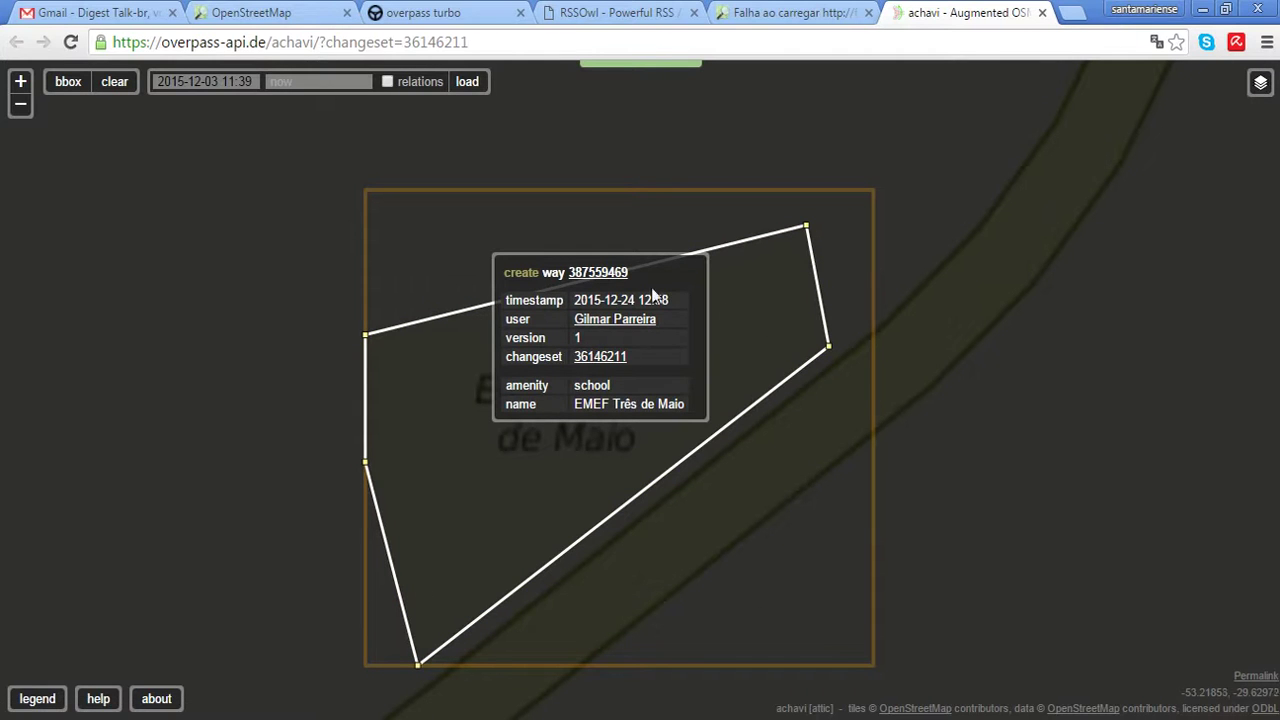
pyautogui.click(698, 345)
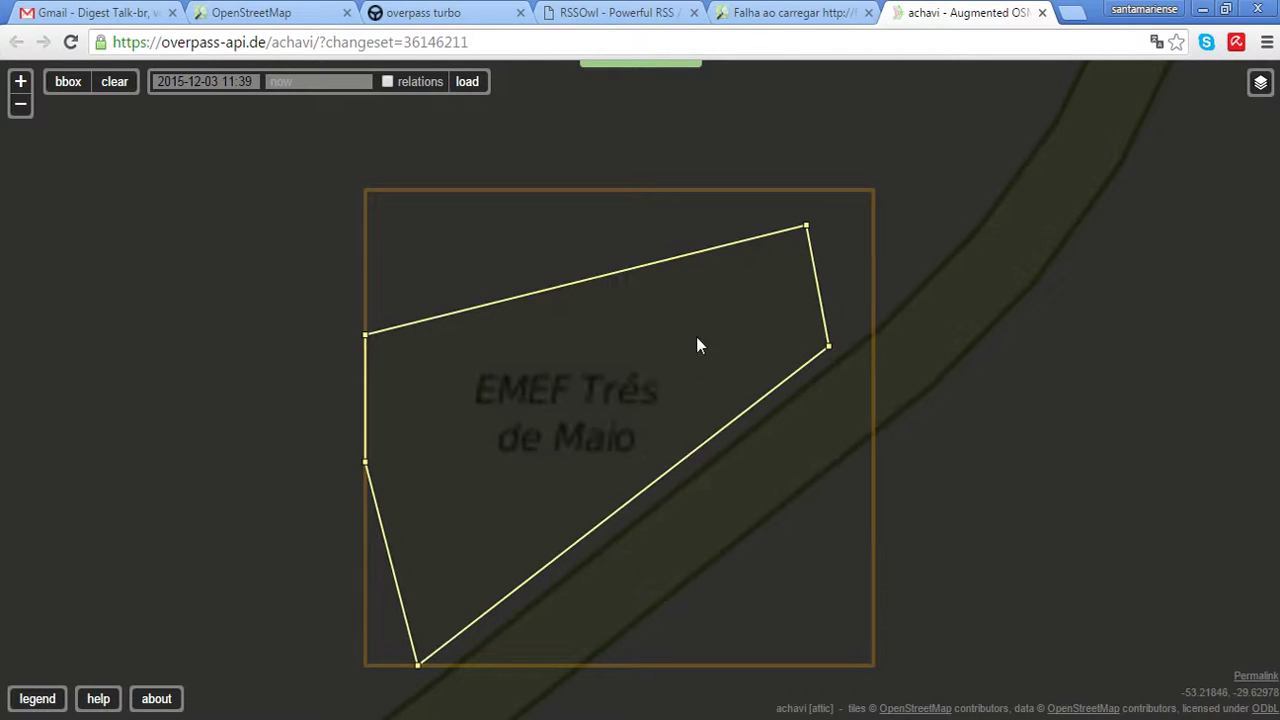
pyautogui.click(656, 268)
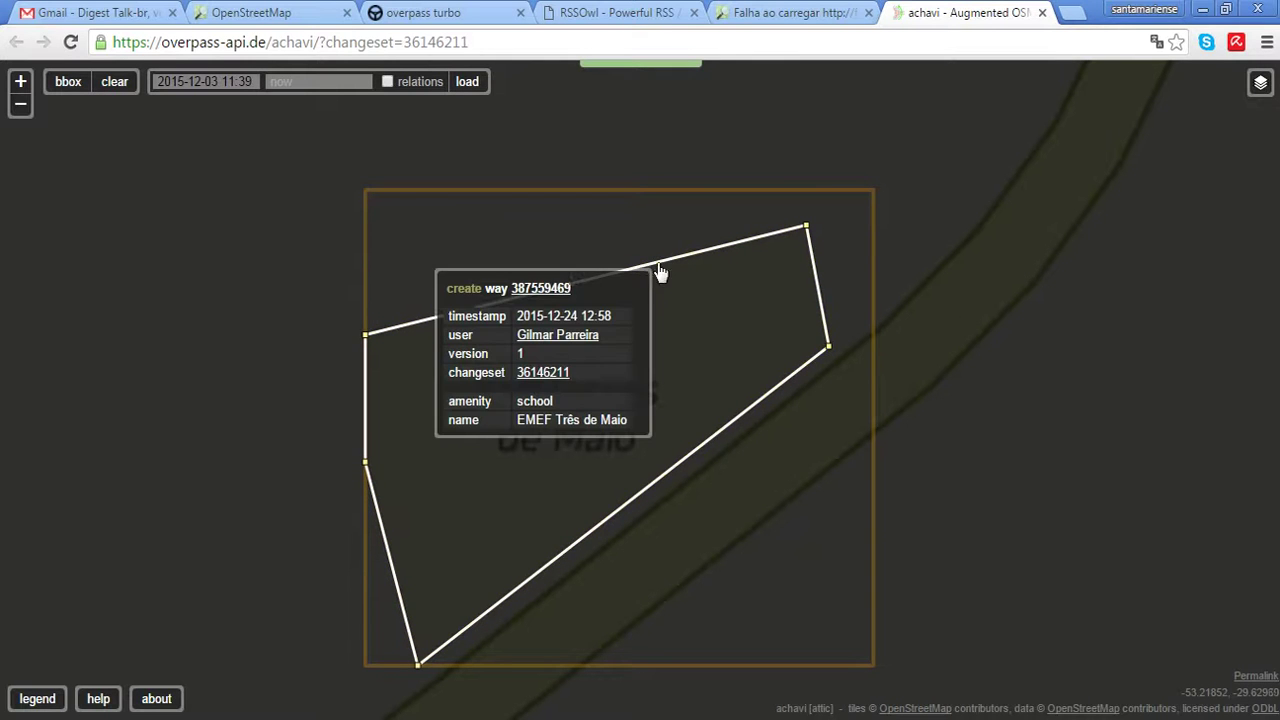
pyautogui.click(1025, 383)
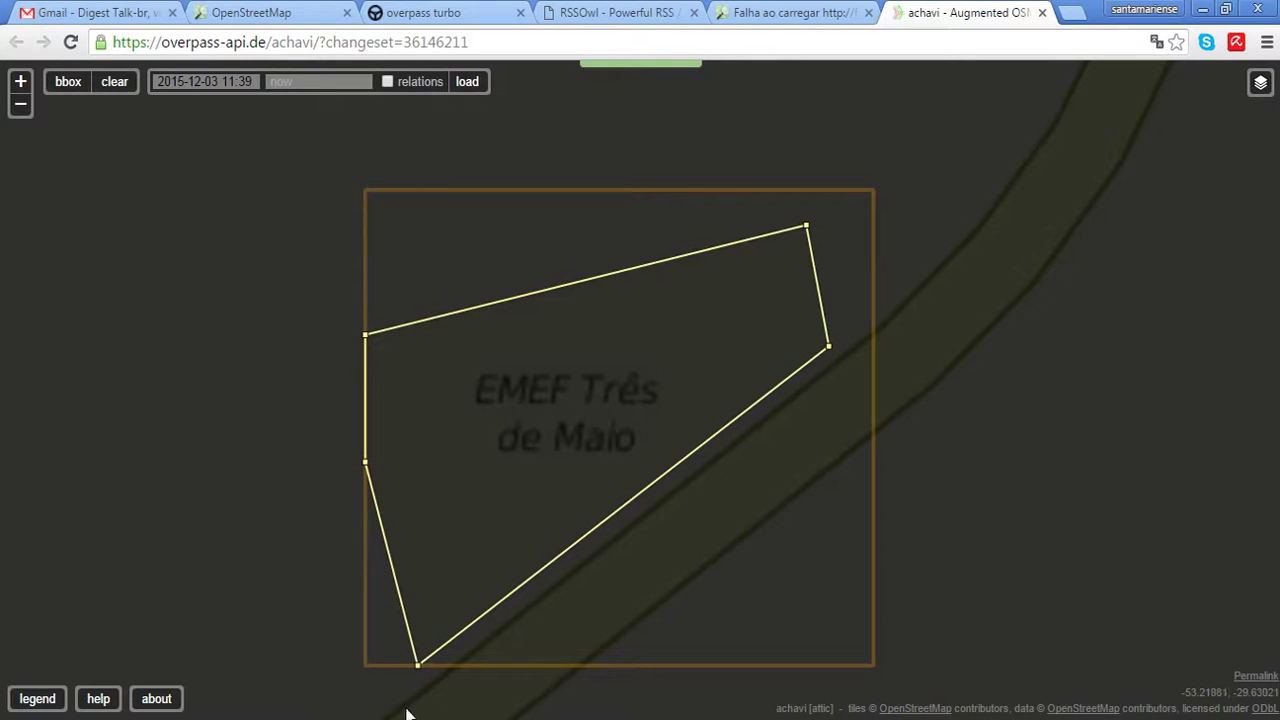
# Return to RSSOwl and open the 13:58 changeset "Delimitando Setores Censitários em Urlândia" in Achavi again
pyautogui.hotkey('alt', 'Tab')
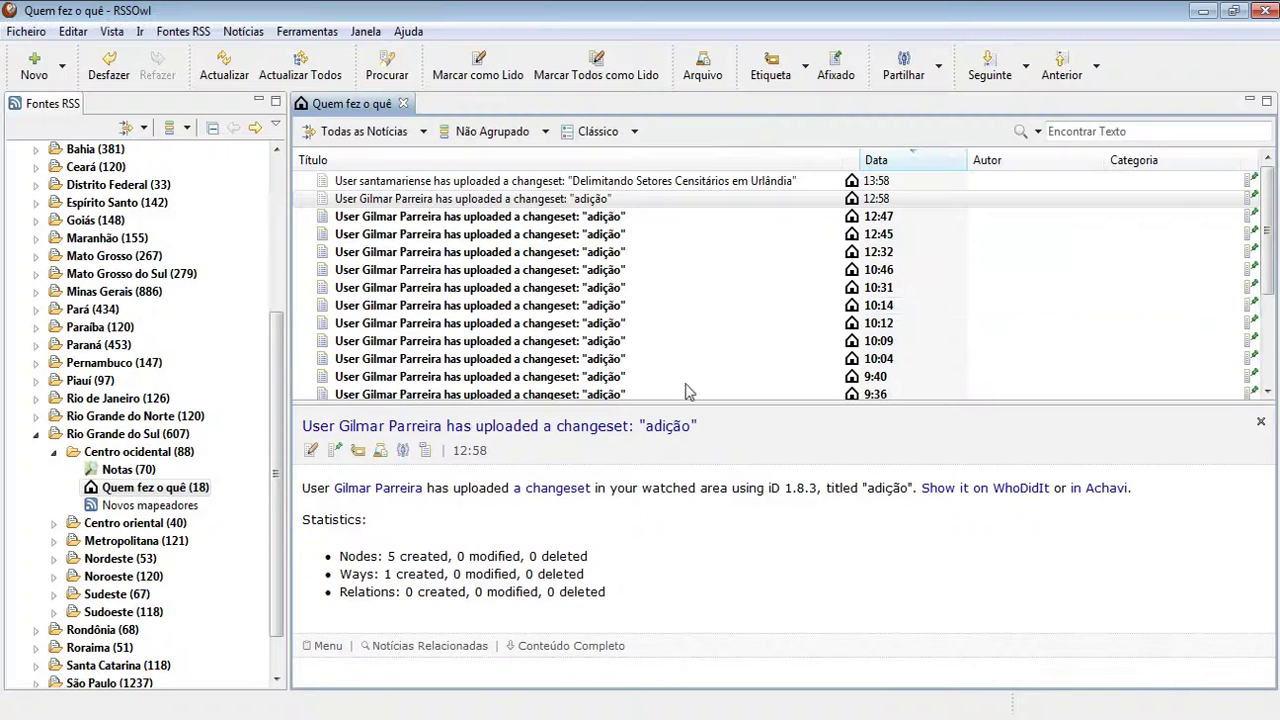
pyautogui.click(645, 184)
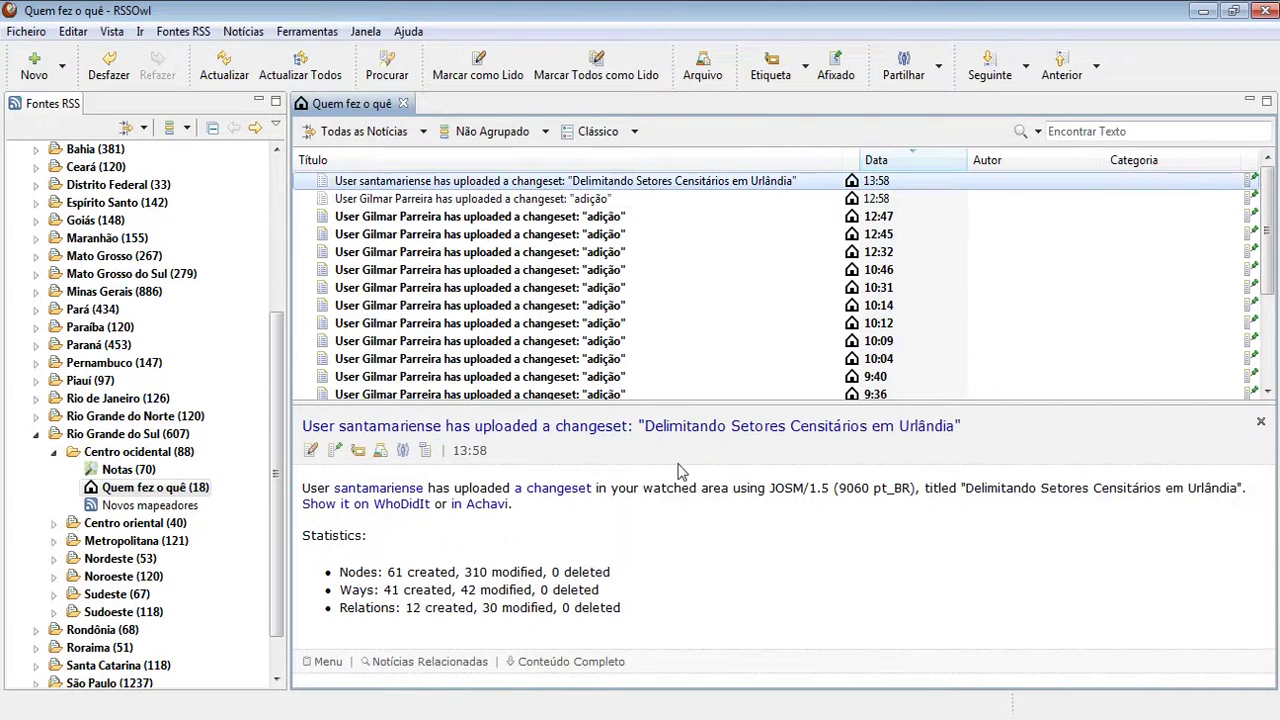
pyautogui.click(482, 504)
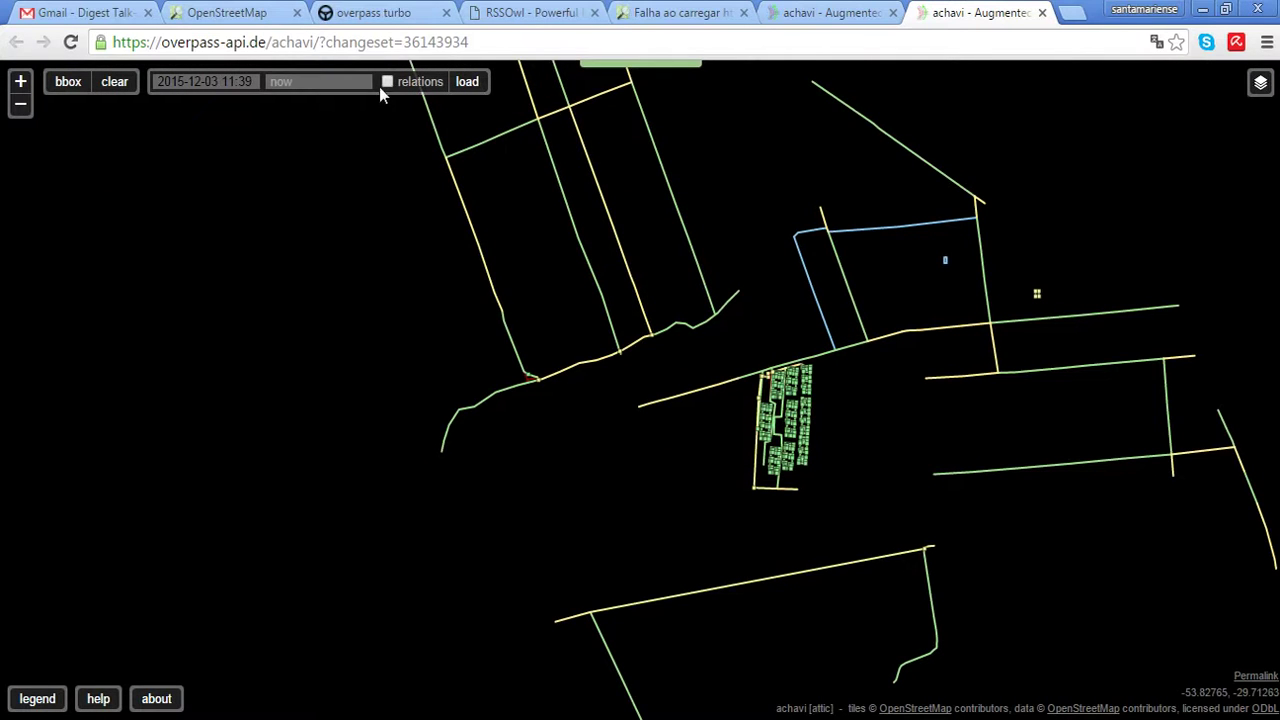
# Load changeset 36143934 with relations included and look over the surrounding map of Urlândia
pyautogui.click(476, 84)
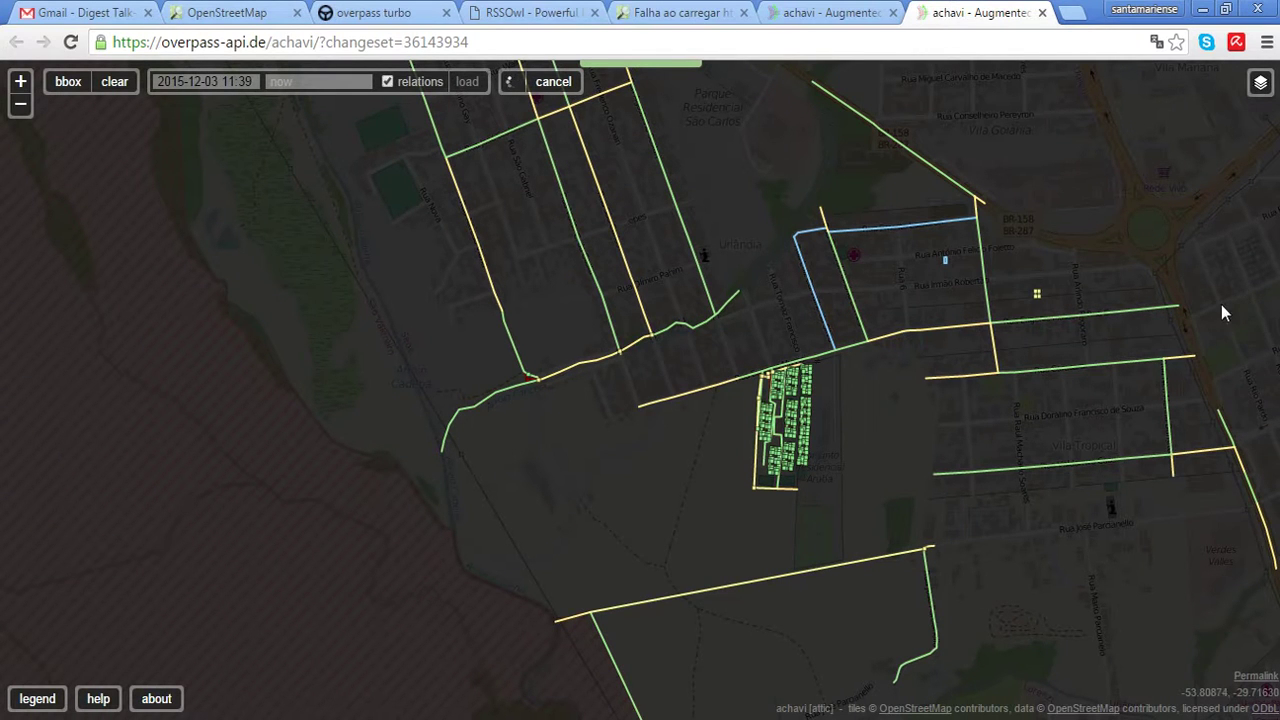
pyautogui.moveTo(1217, 296); pyautogui.dragTo(1194, 305)
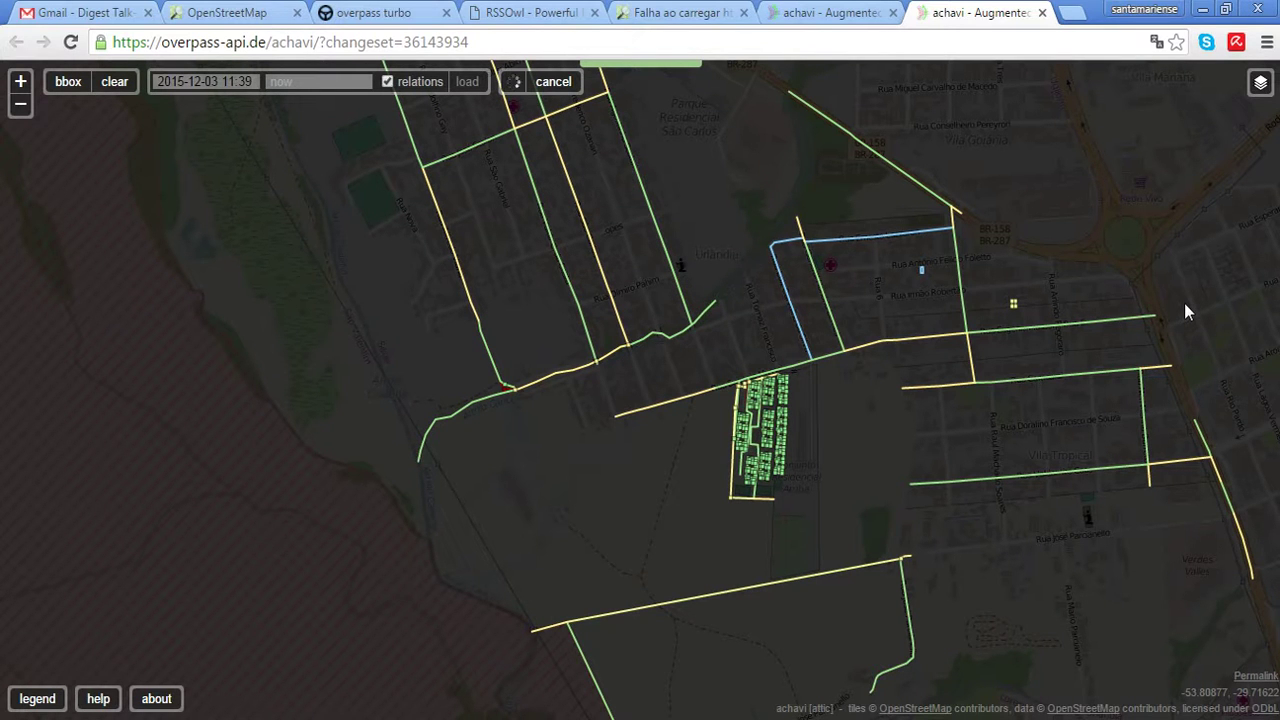
pyautogui.moveTo(1083, 194); pyautogui.dragTo(1071, 226)
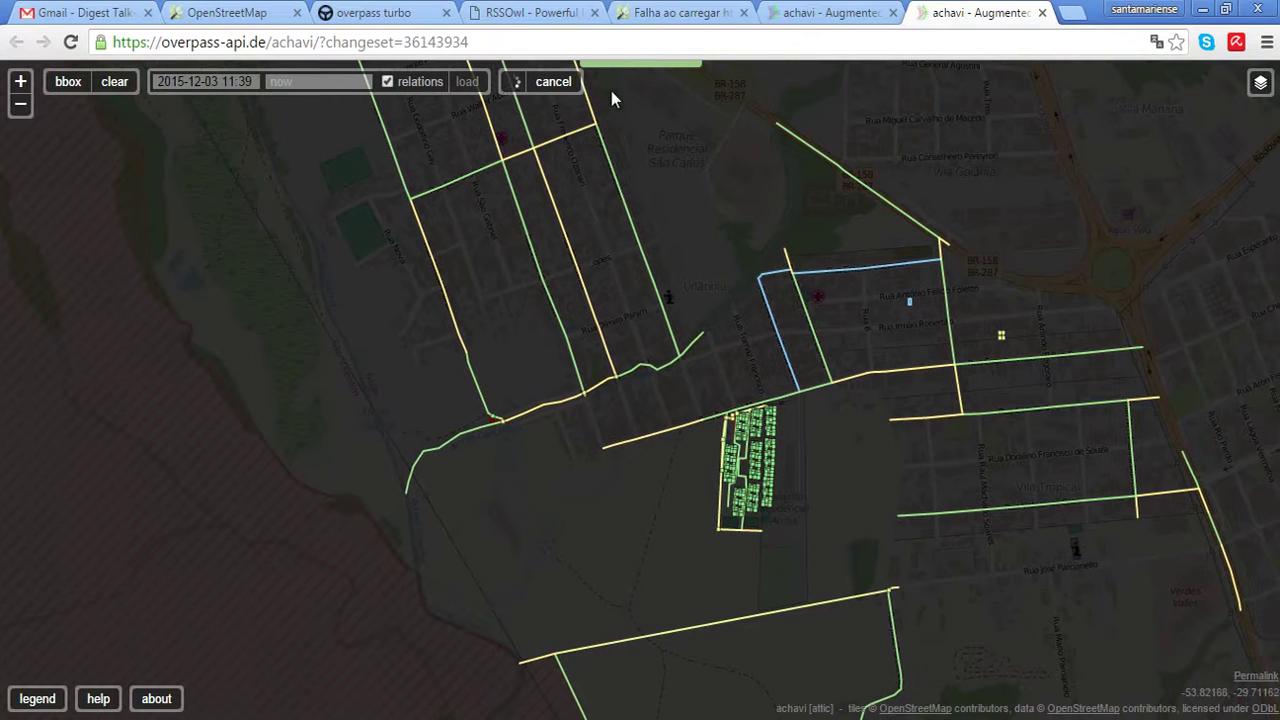
pyautogui.moveTo(1033, 211); pyautogui.dragTo(988, 266)
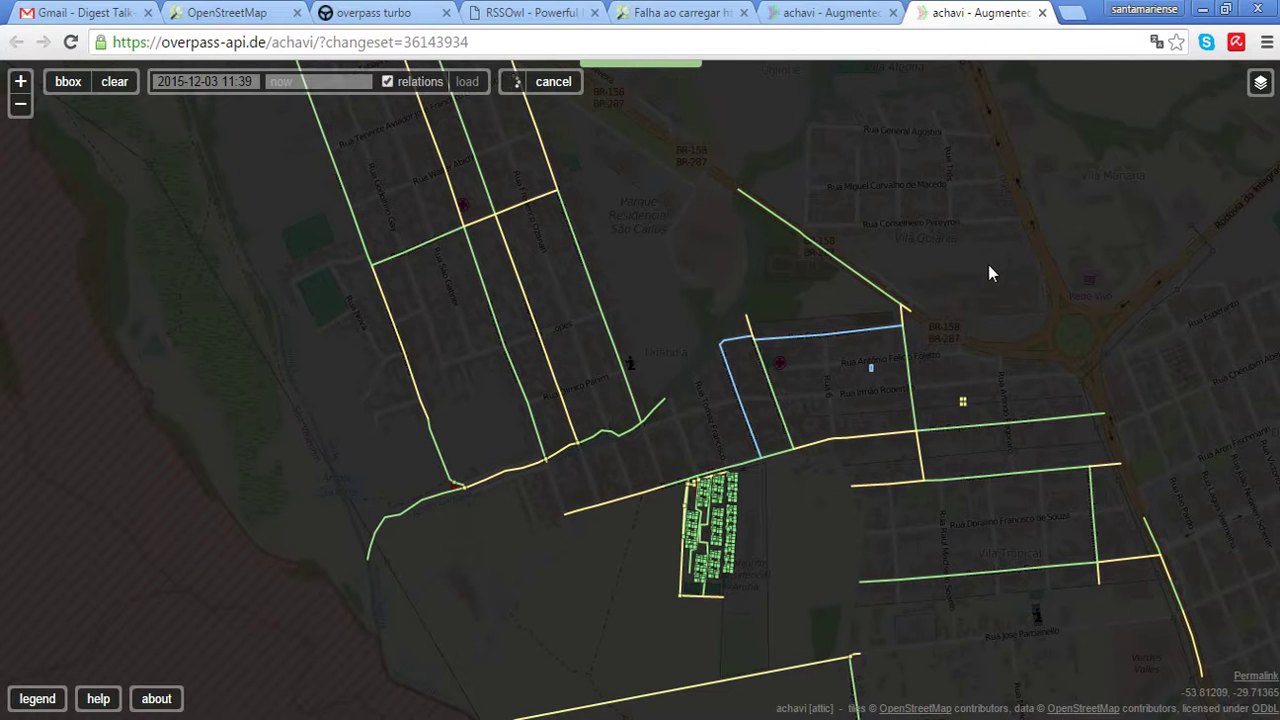
pyautogui.moveTo(673, 376)
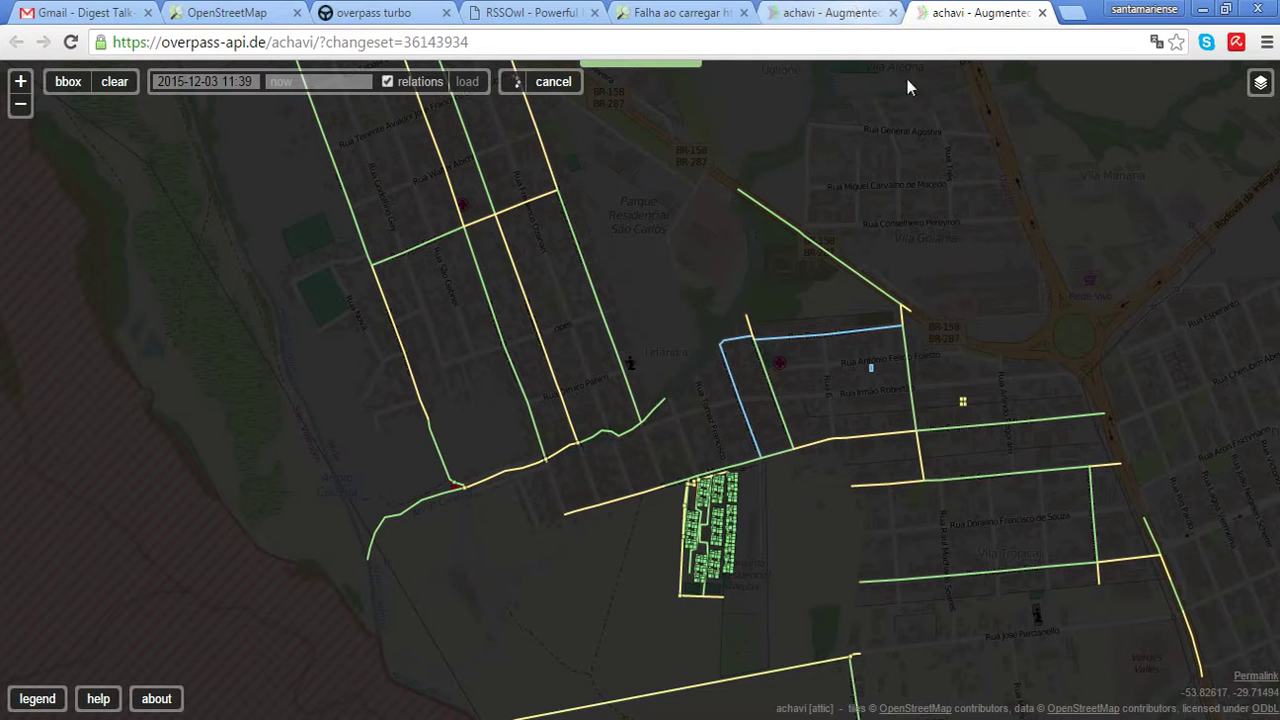
pyautogui.moveTo(1180, 289); pyautogui.dragTo(1037, 306)
pyautogui.scroll(-1, 1037, 310)
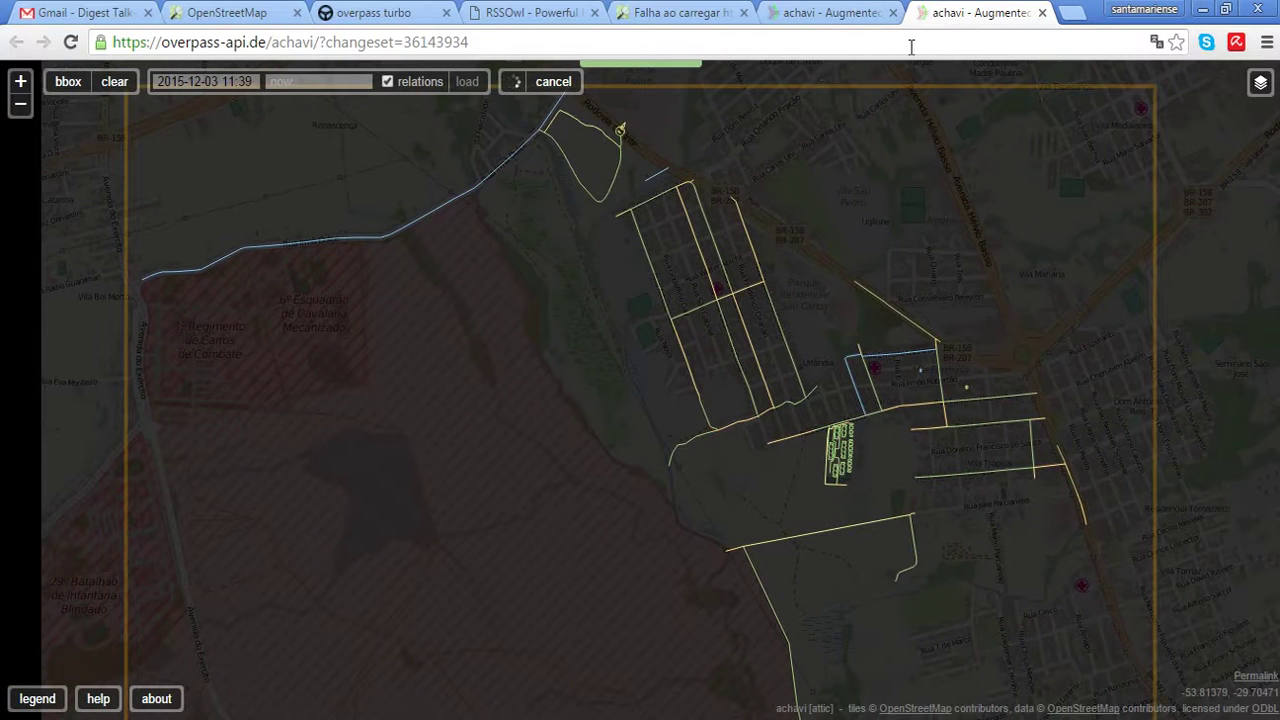
# Switch back to RSSOwl, look through the "Quem fez o quê" list and open the "Novos mapeadores" feed of Centro ocidental
pyautogui.click(833, 12)
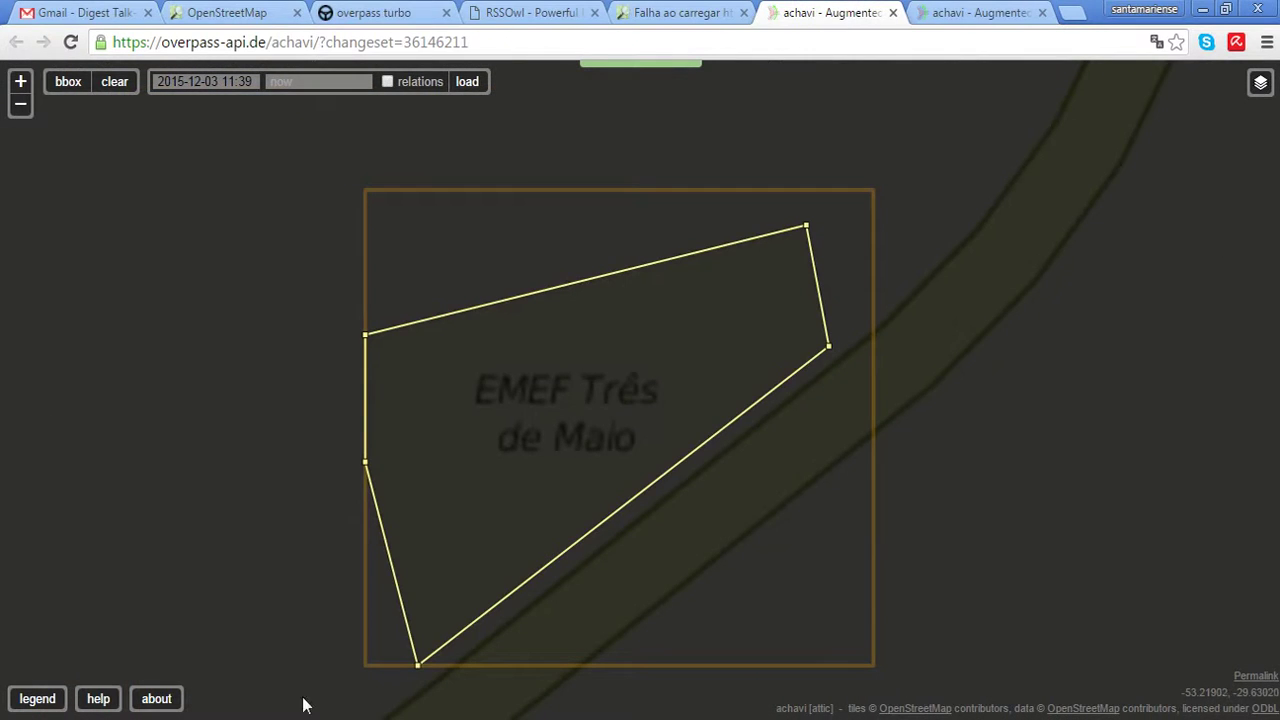
pyautogui.click(379, 719)
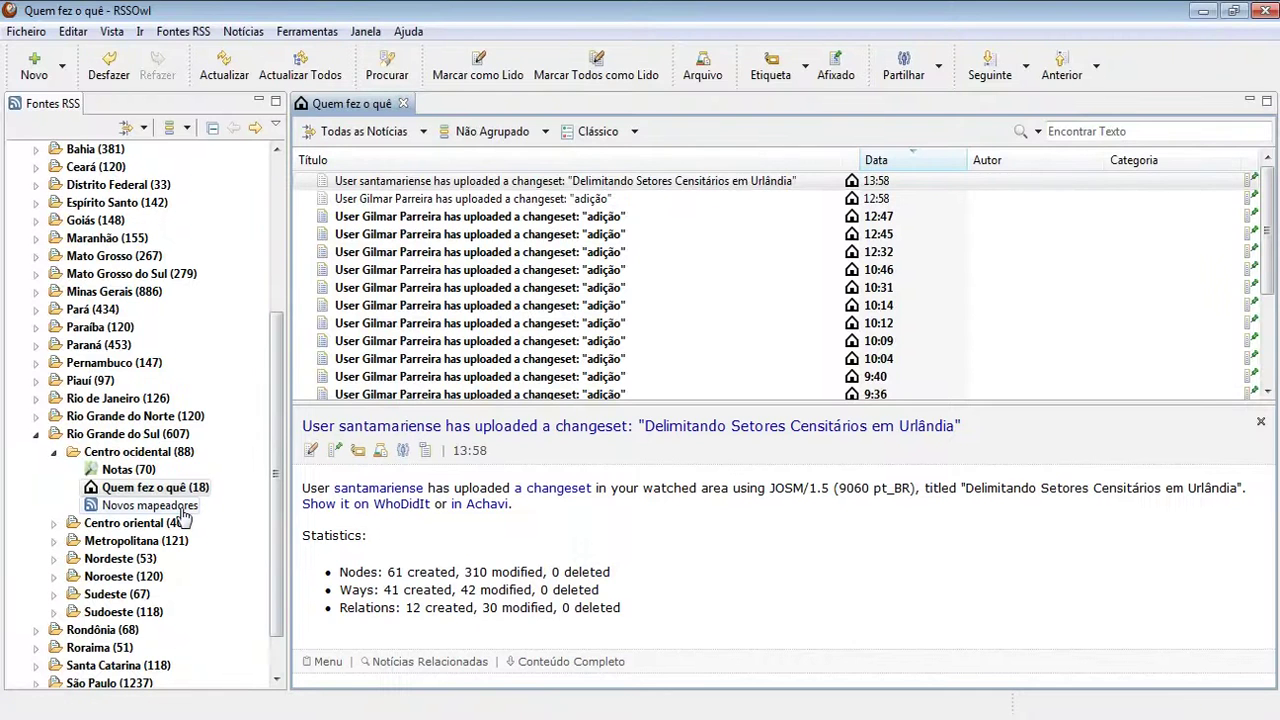
pyautogui.scroll(-3, 600, 260)
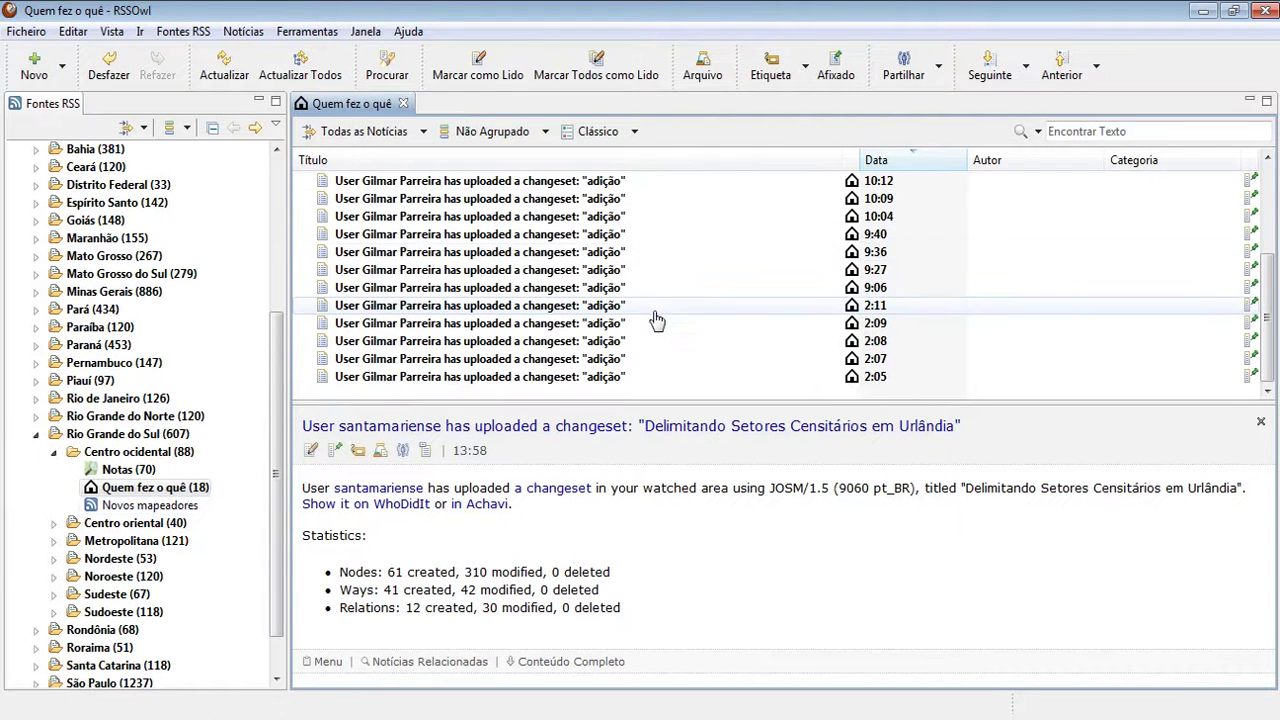
pyautogui.scroll(3, 657, 309)
pyautogui.click(185, 507)
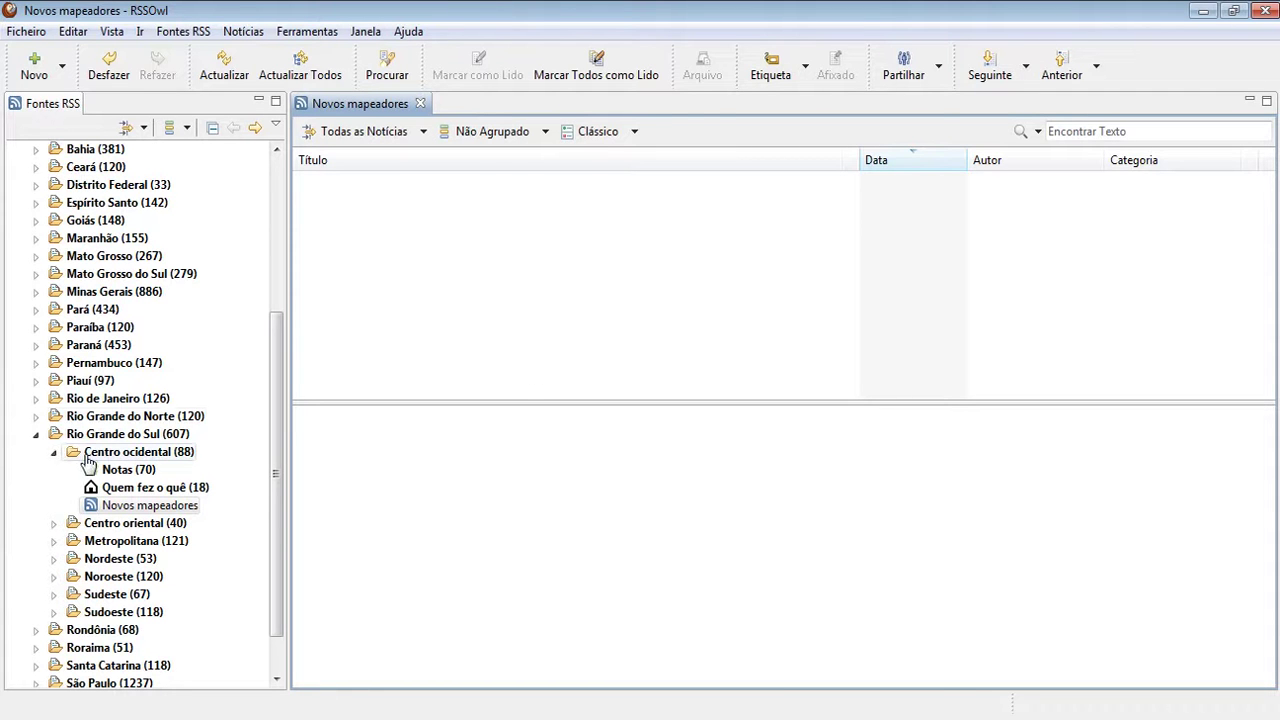
# Collapse the Centro ocidental and Rio Grande do Sul feed folders
pyautogui.click(54, 452)
pyautogui.click(36, 434)
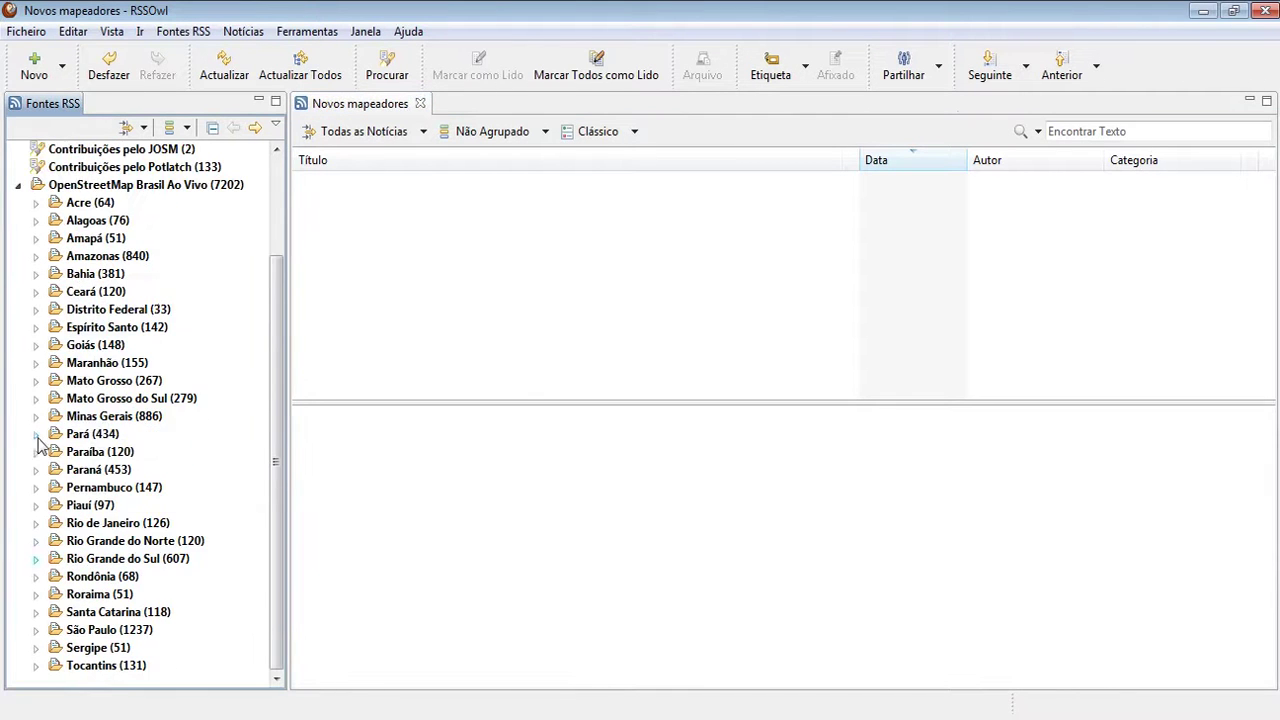
pyautogui.scroll(3, 155, 283)
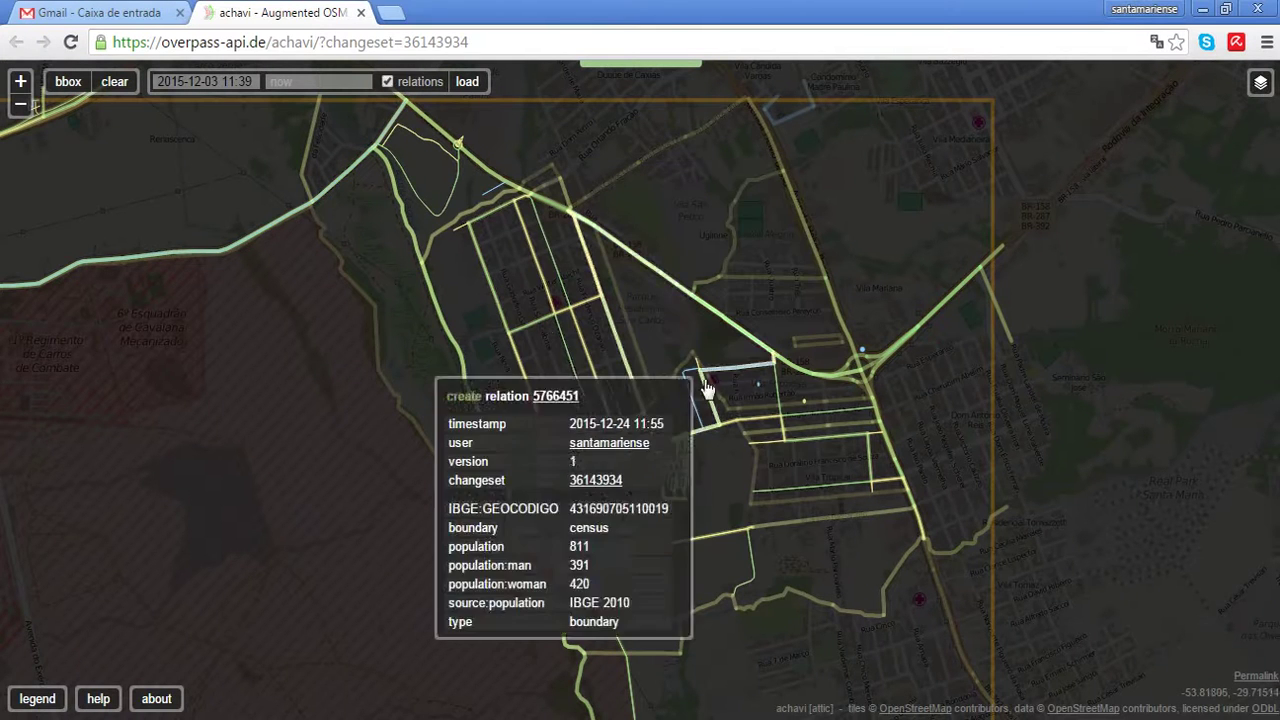
# Examine the census boundary relations across the southern part of changeset 36143934 in Achavi
pyautogui.moveTo(1049, 334); pyautogui.dragTo(983, 379)
pyautogui.moveTo(888, 445); pyautogui.dragTo(943, 281)
pyautogui.click(763, 487)
pyautogui.moveTo(762, 482); pyautogui.dragTo(760, 482)
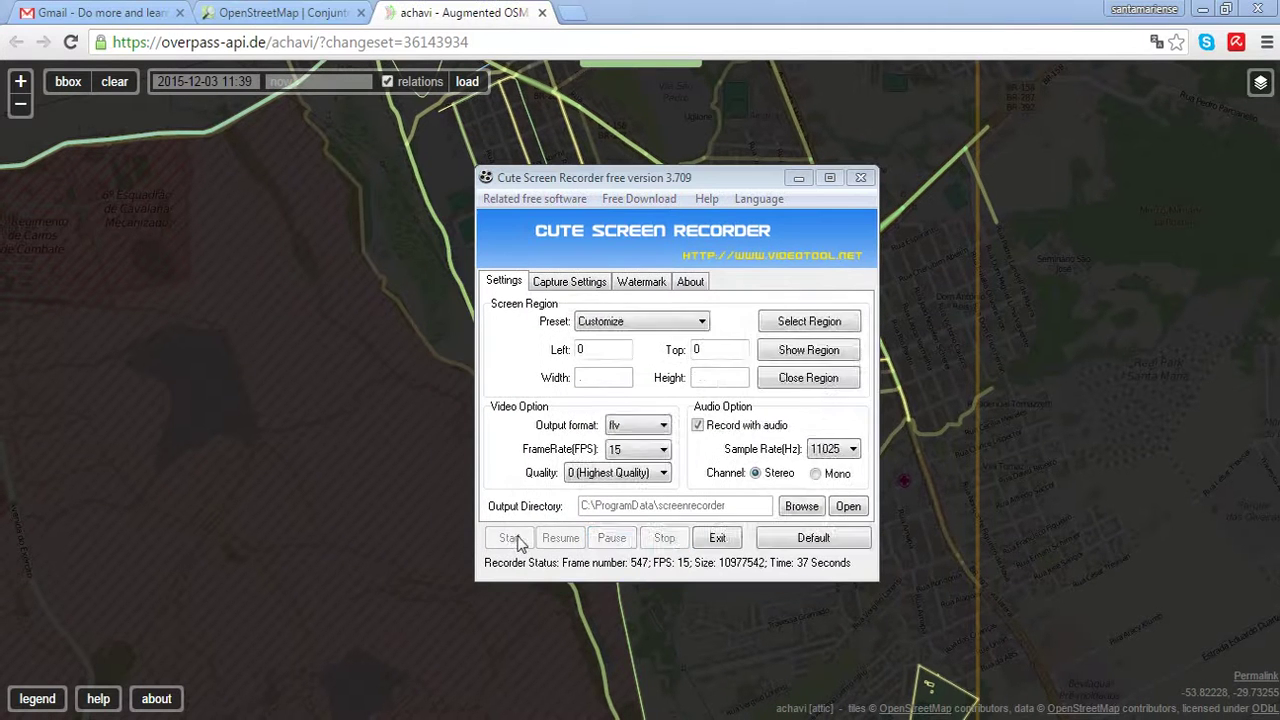
pyautogui.click(510, 538)
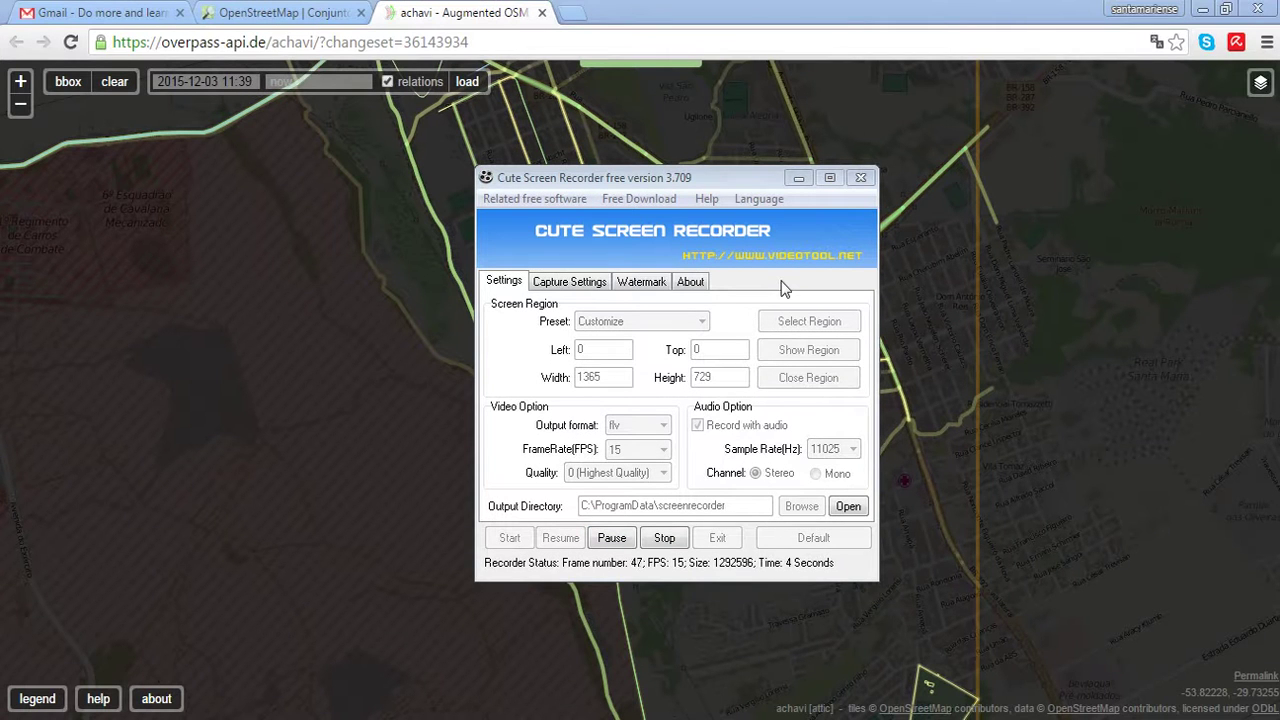
pyautogui.click(794, 186)
# Reload the contributor's OpenStreetMap changeset history with the map position removed from the address
pyautogui.click(278, 13)
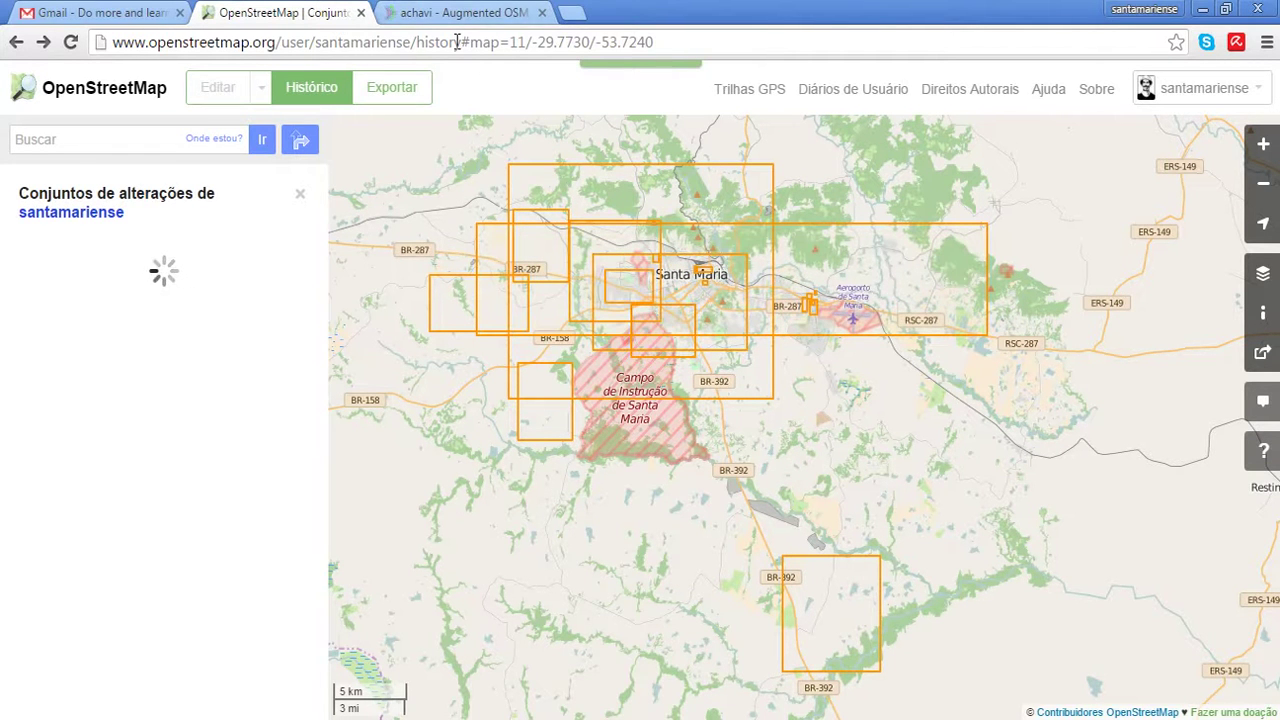
pyautogui.moveTo(460, 42); pyautogui.dragTo(789, 104)
pyautogui.press('BackSpace')
pyautogui.press('Return')
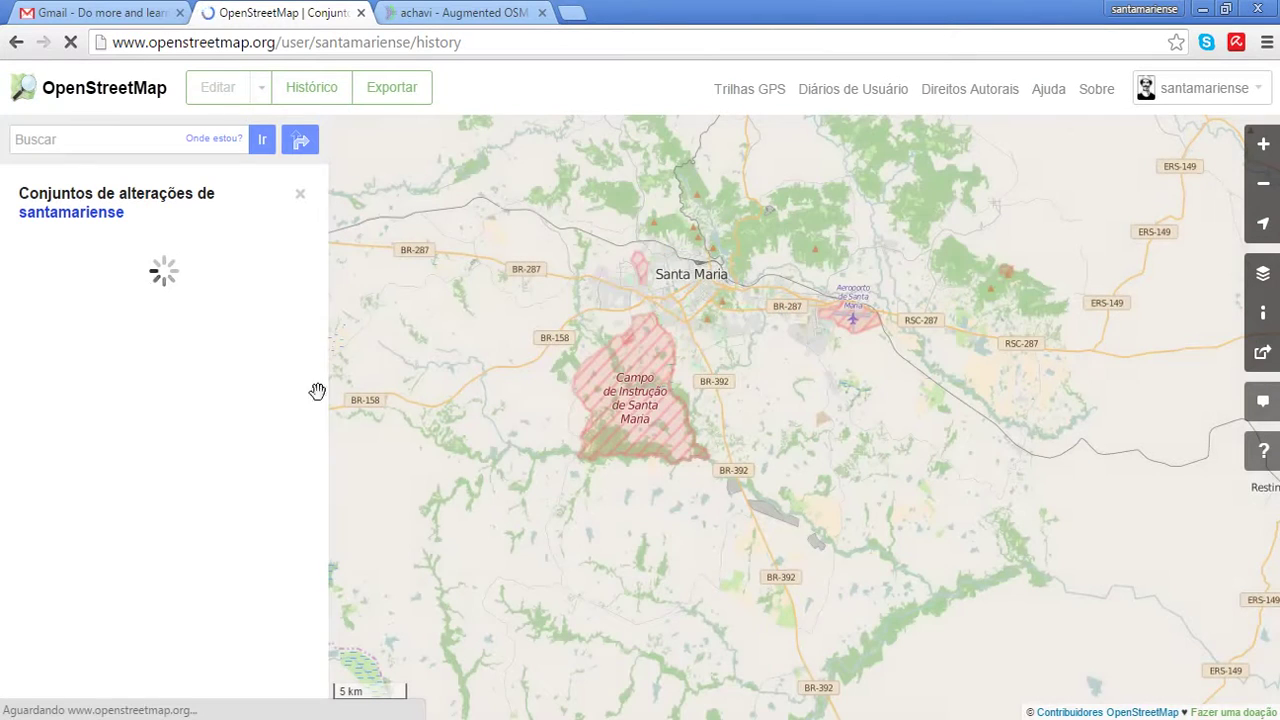
# Find the changeset "Adicionado o casario das ruas Augusta, Erly e R Seca, em Camobi" in the history and open it
pyautogui.moveTo(320, 201); pyautogui.dragTo(315, 316)
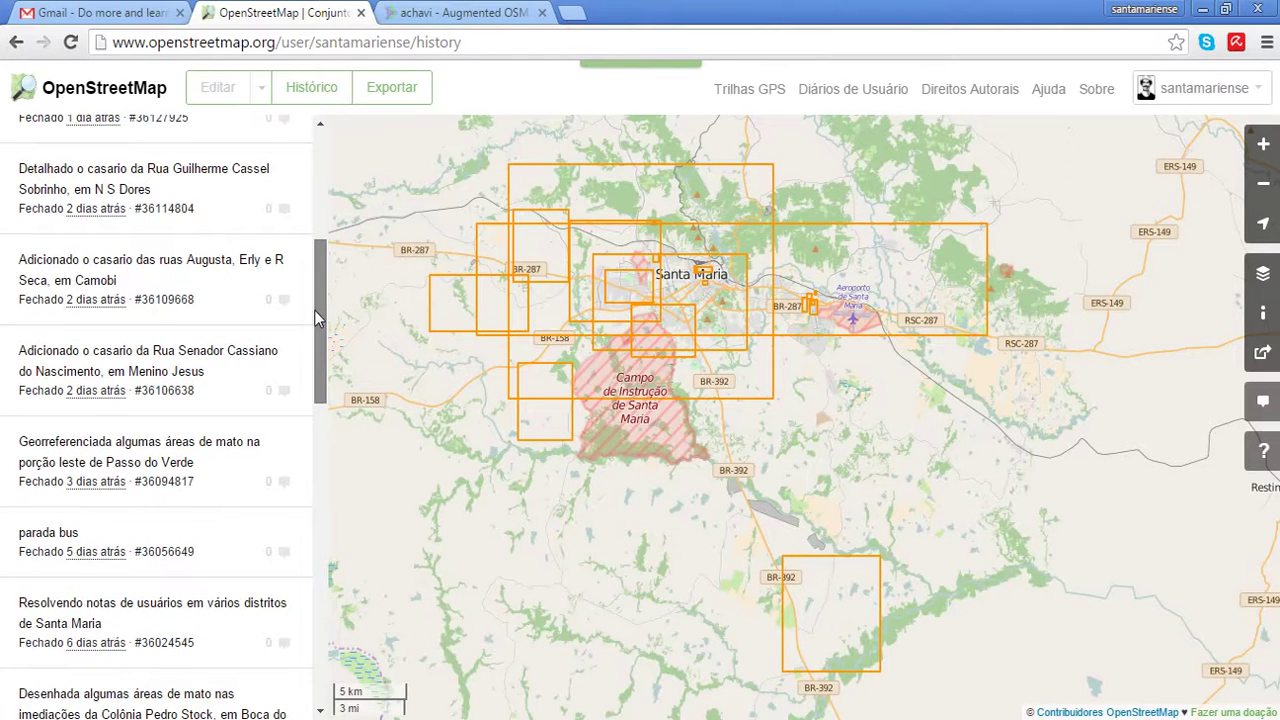
pyautogui.moveTo(315, 311); pyautogui.dragTo(313, 306)
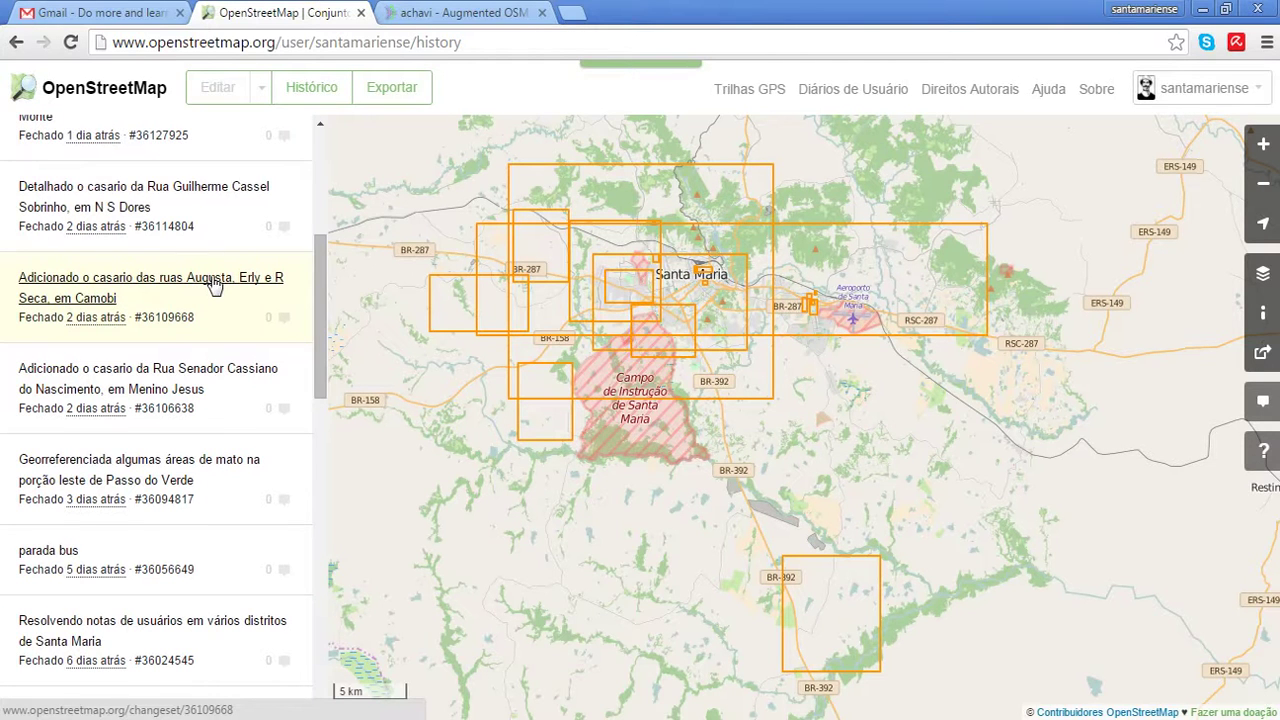
pyautogui.click(213, 287)
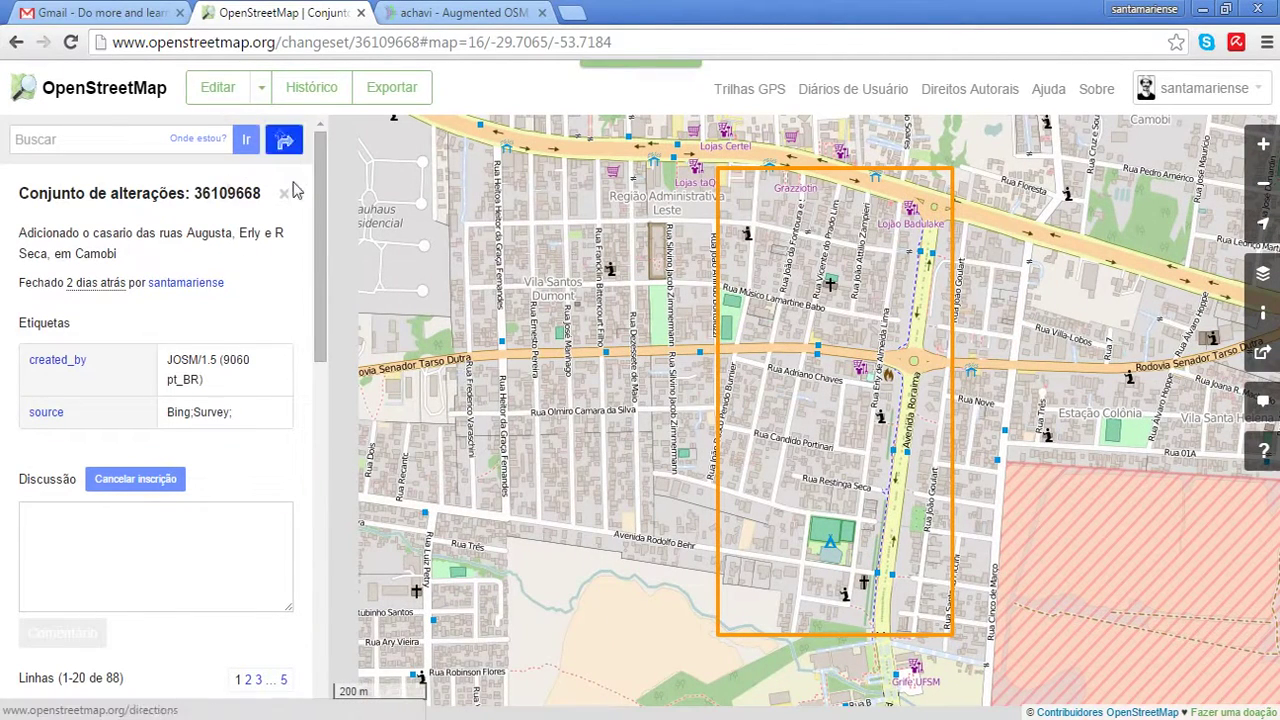
# Copy the changeset number 36109668 and load that changeset in Achavi by replacing the number in its address
pyautogui.moveTo(196, 193); pyautogui.dragTo(268, 196)
pyautogui.hotkey('ctrl', 'c')
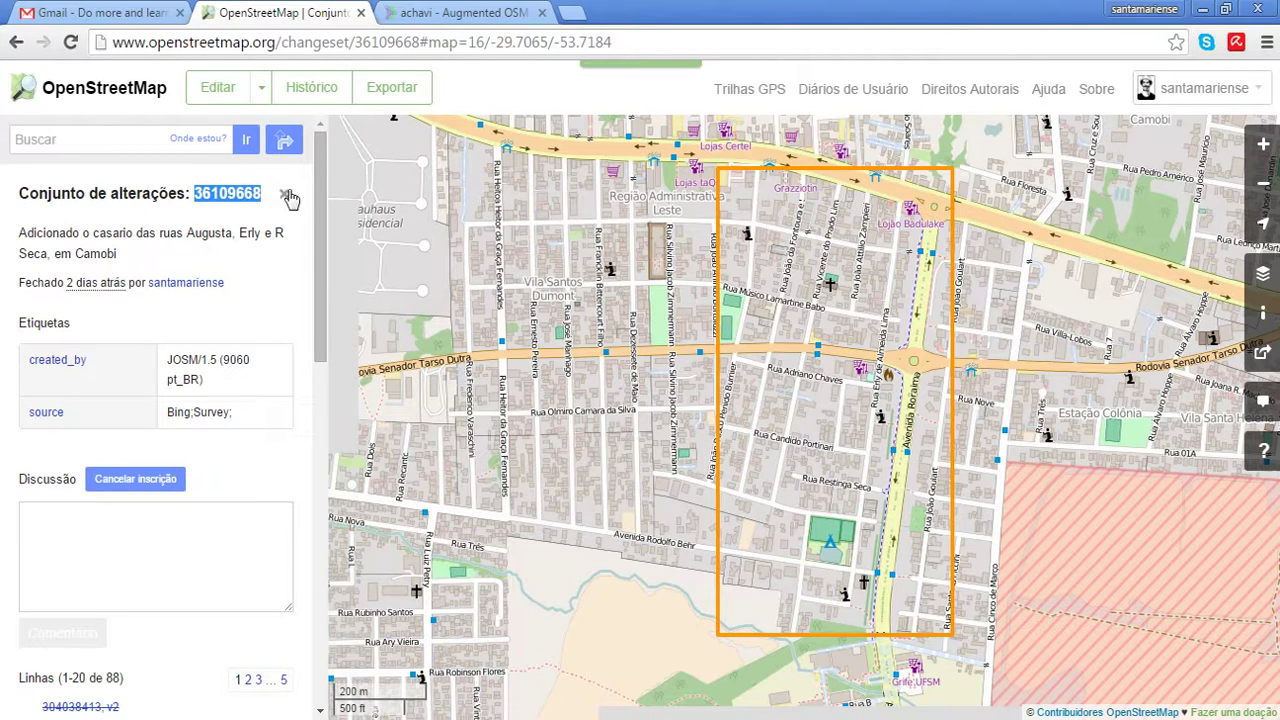
pyautogui.click(458, 12)
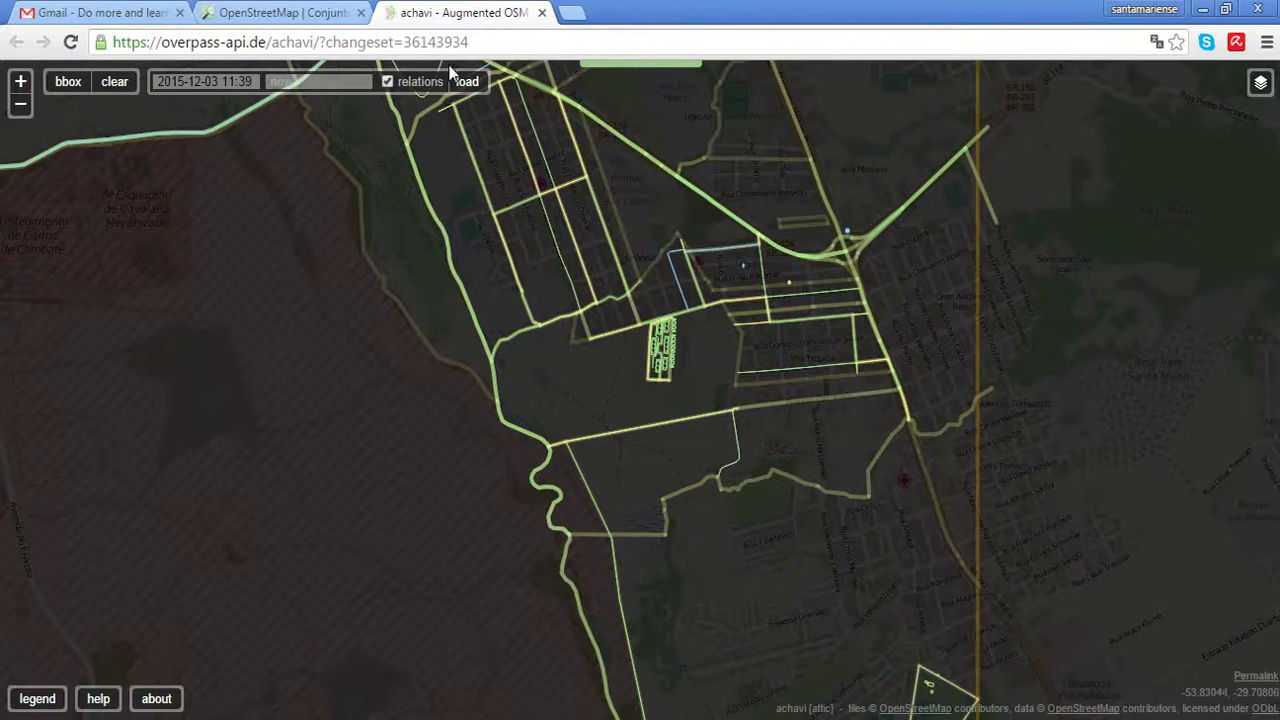
pyautogui.moveTo(405, 42); pyautogui.dragTo(530, 42)
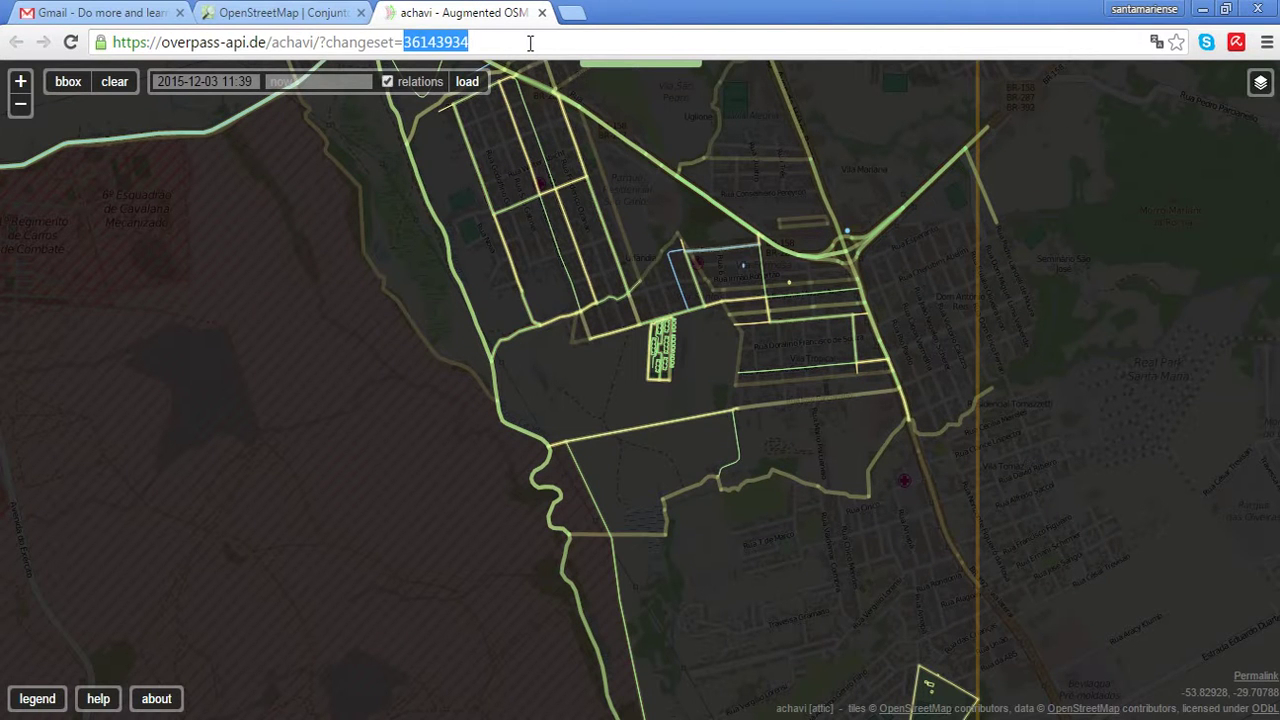
pyautogui.hotkey('ctrl', 'v')
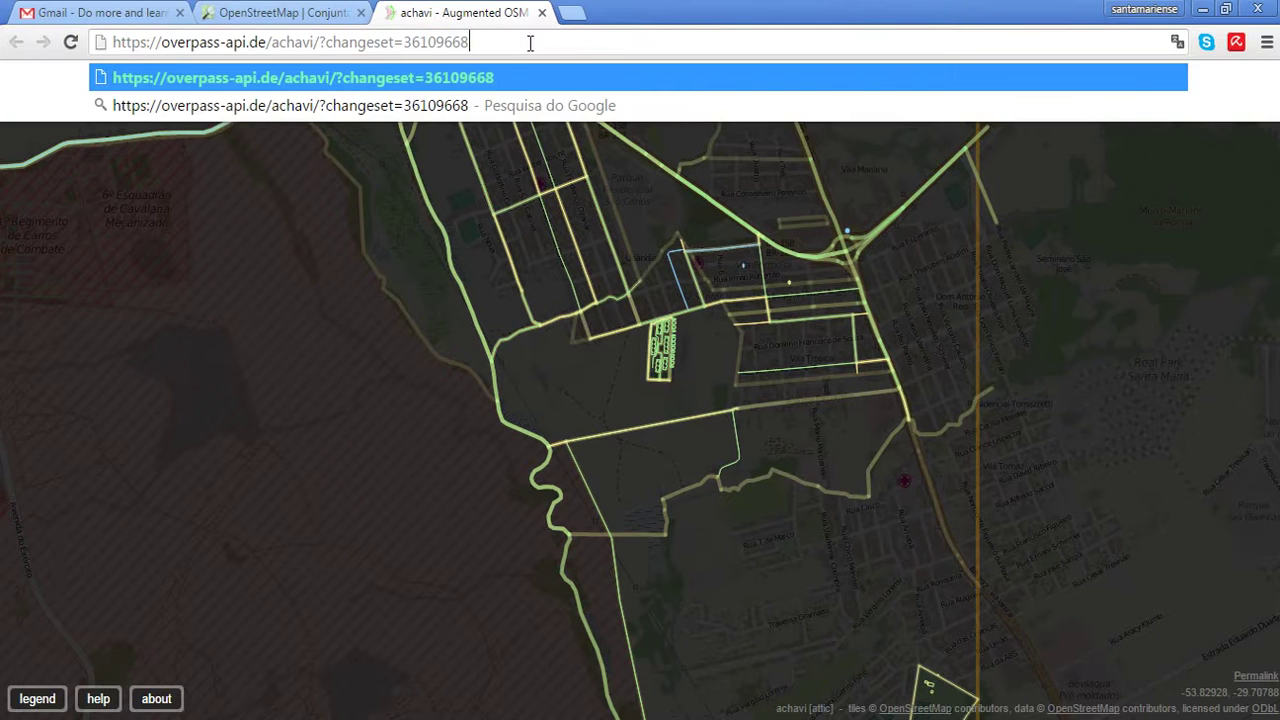
pyautogui.press('Return')
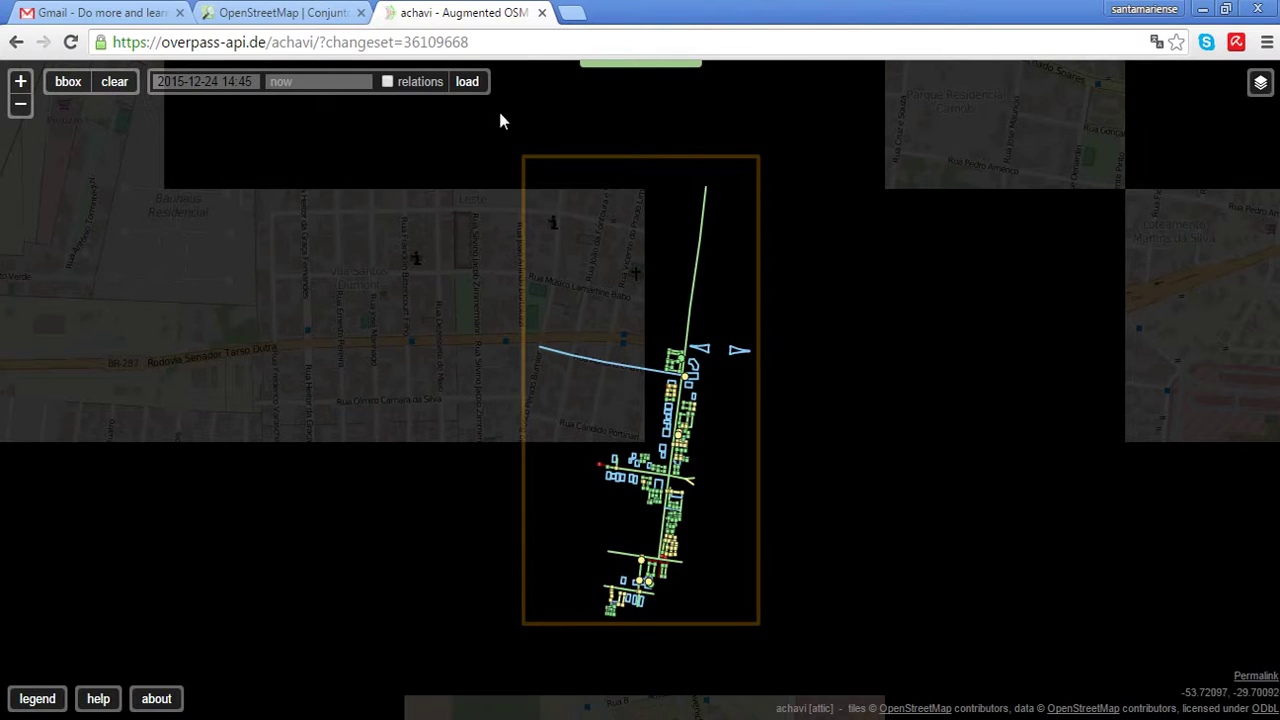
# Compare the old and new attributes of the modified house just northeast of the street junction, down to its source tag
pyautogui.moveTo(680, 499); pyautogui.dragTo(741, 452)
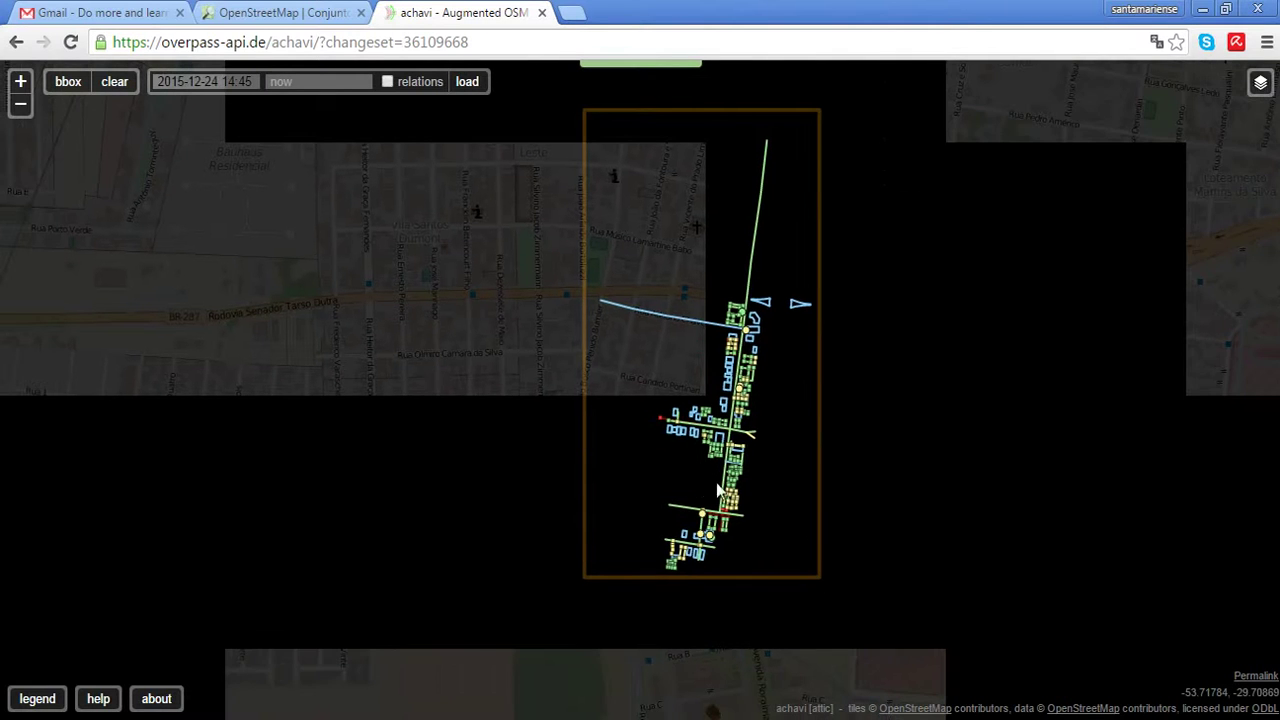
pyautogui.scroll(2, 720, 478)
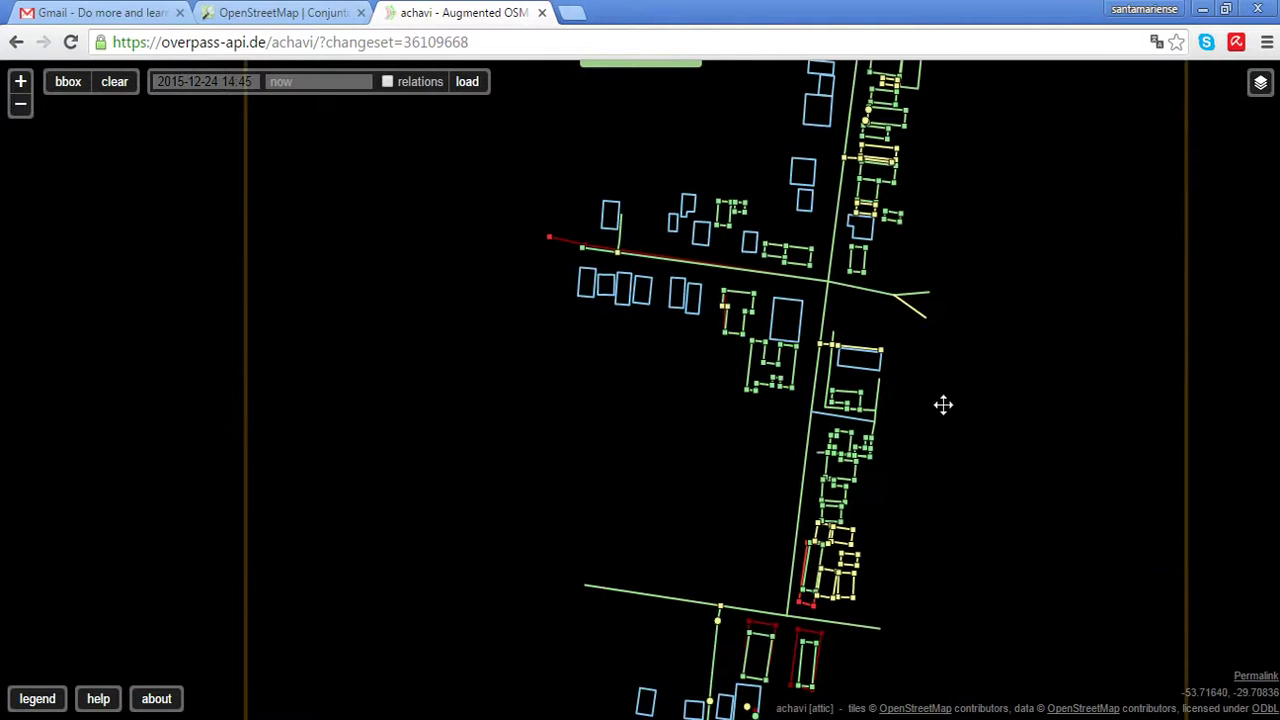
pyautogui.moveTo(950, 416); pyautogui.dragTo(878, 510)
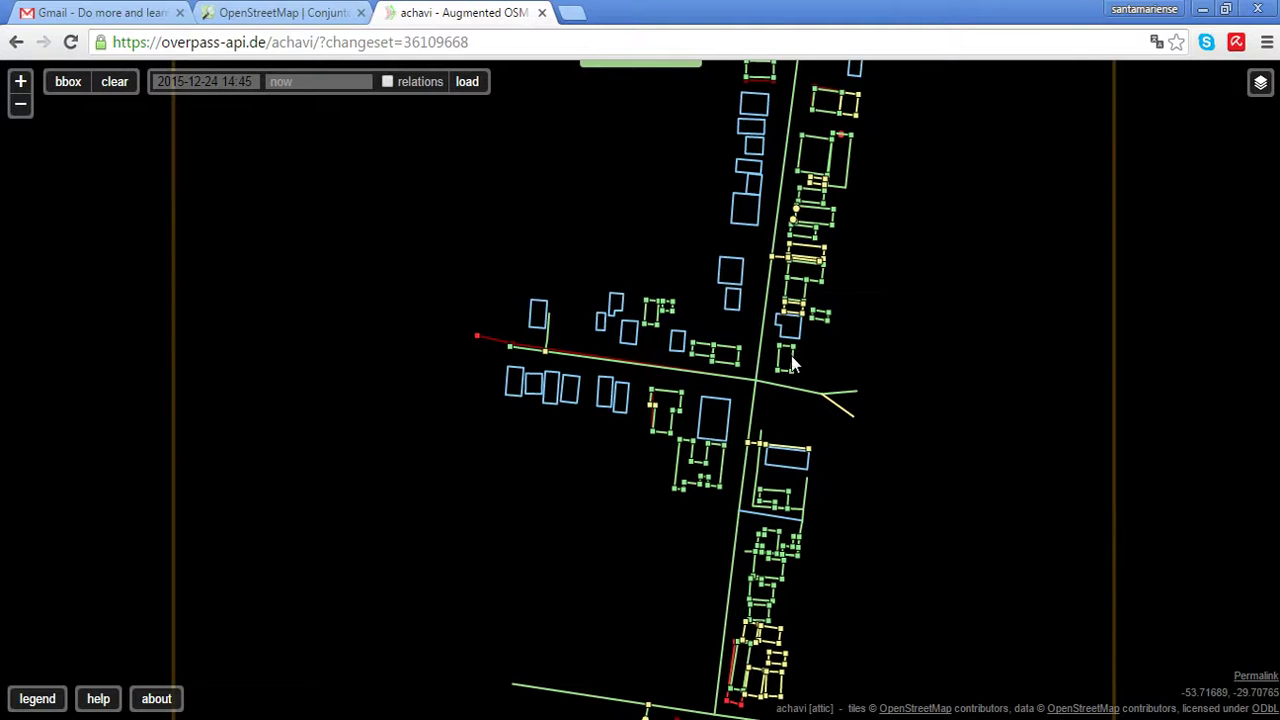
pyautogui.click(790, 368)
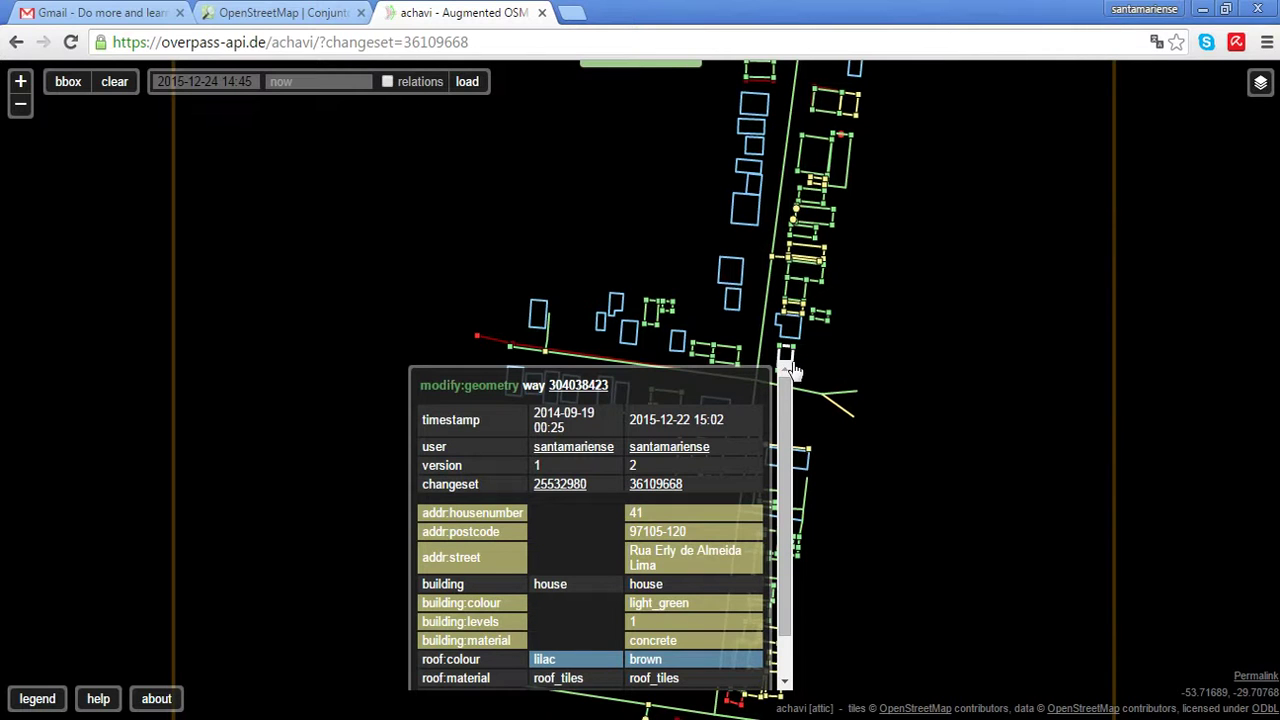
pyautogui.moveTo(796, 367)
pyautogui.moveTo(782, 400); pyautogui.dragTo(783, 437)
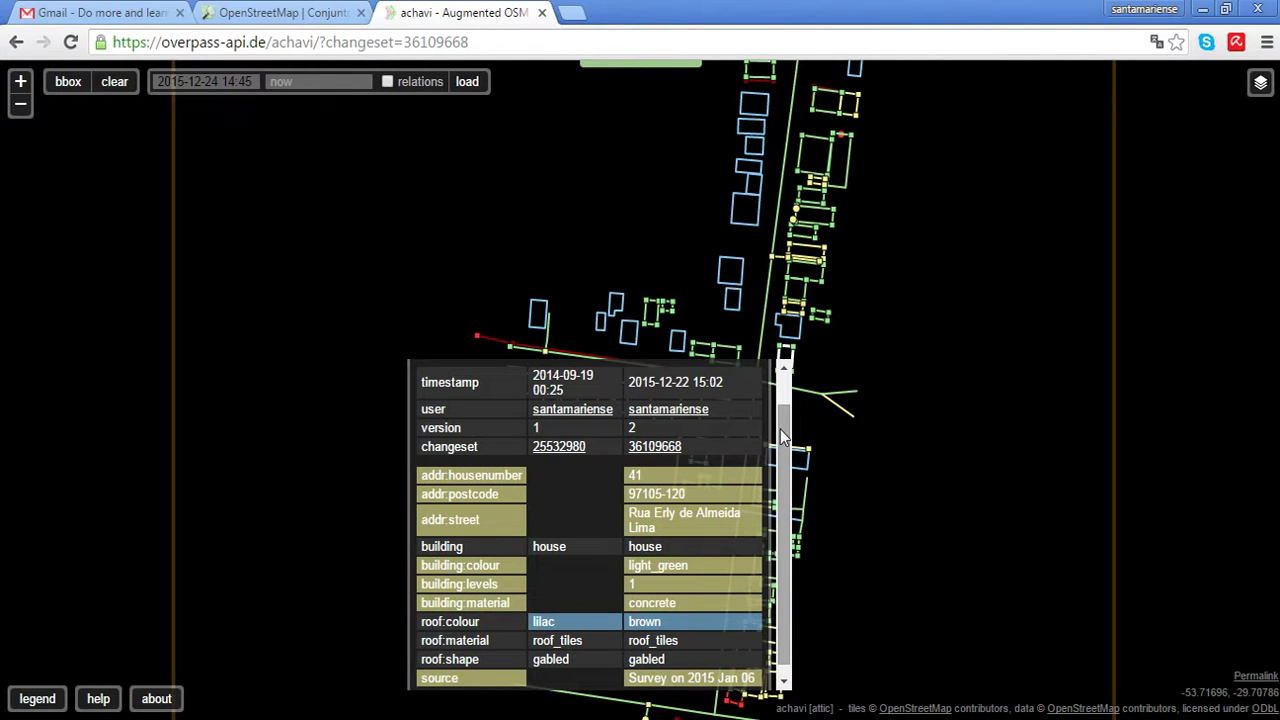
pyautogui.moveTo(783, 440); pyautogui.dragTo(785, 490)
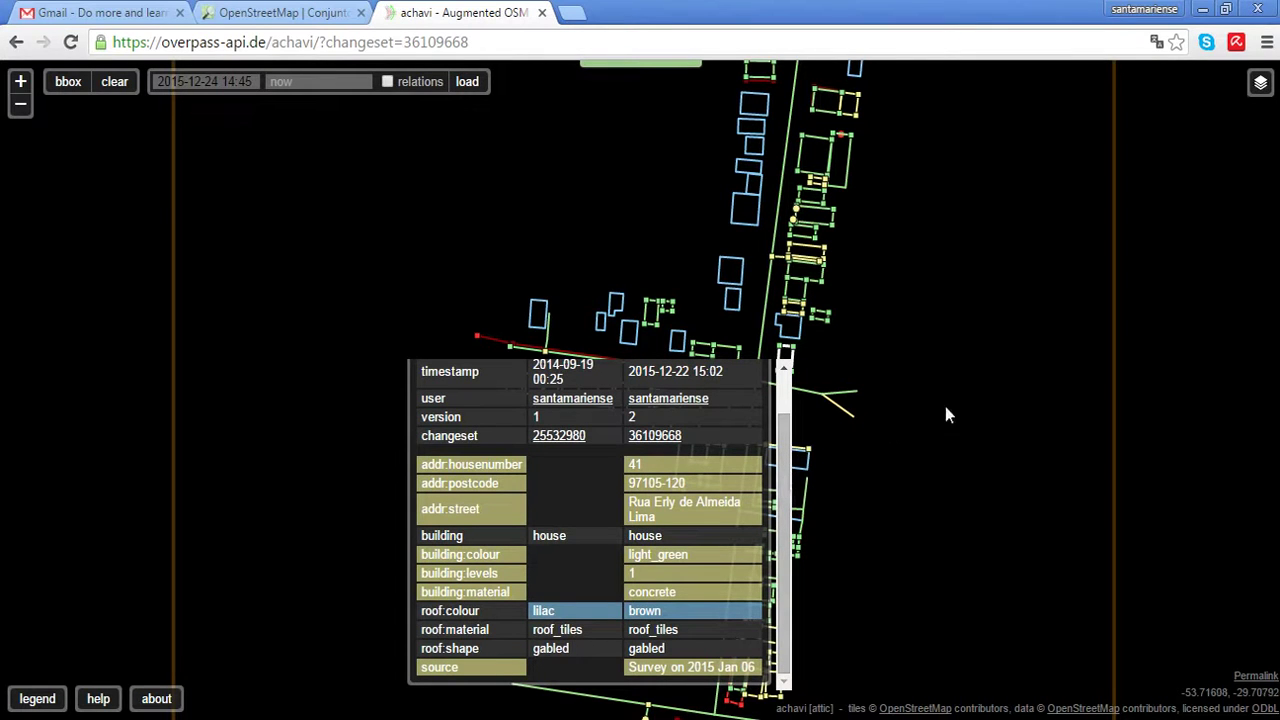
pyautogui.click(895, 331)
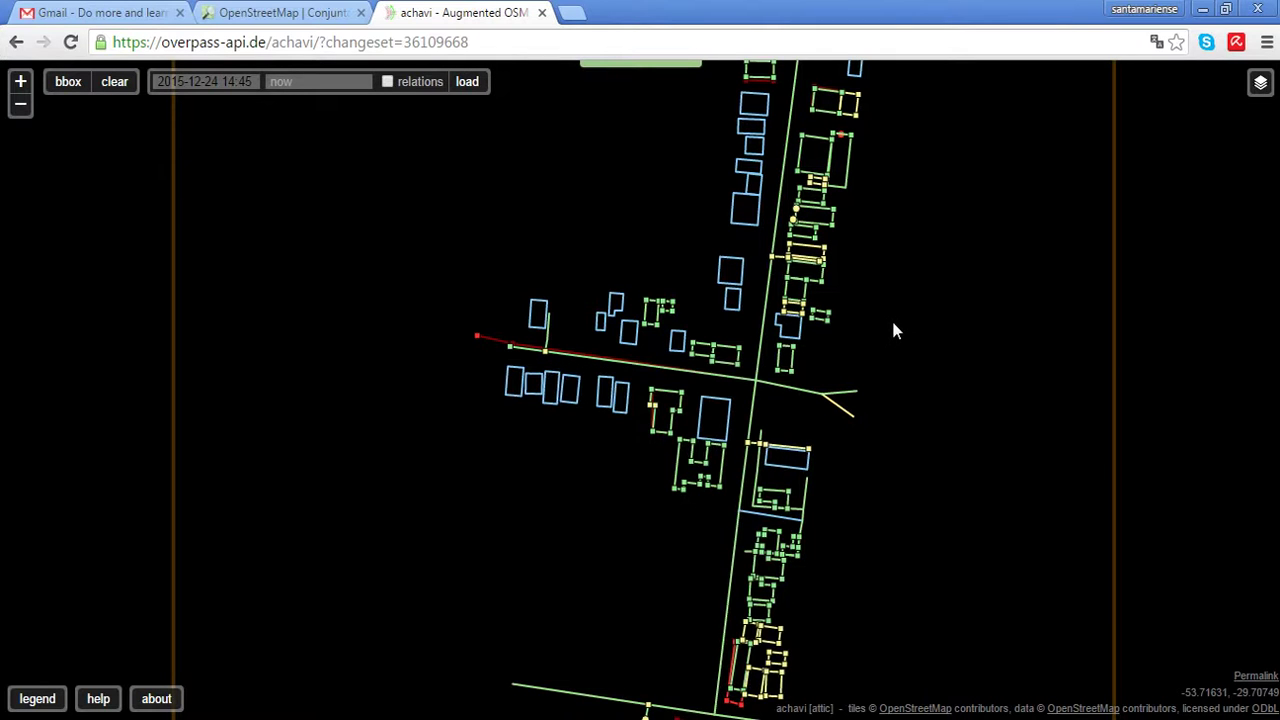
# Compare the old and new geometry and attributes of Rua Restinga Seca at its western end
pyautogui.click(764, 448)
pyautogui.moveTo(501, 334); pyautogui.dragTo(574, 306)
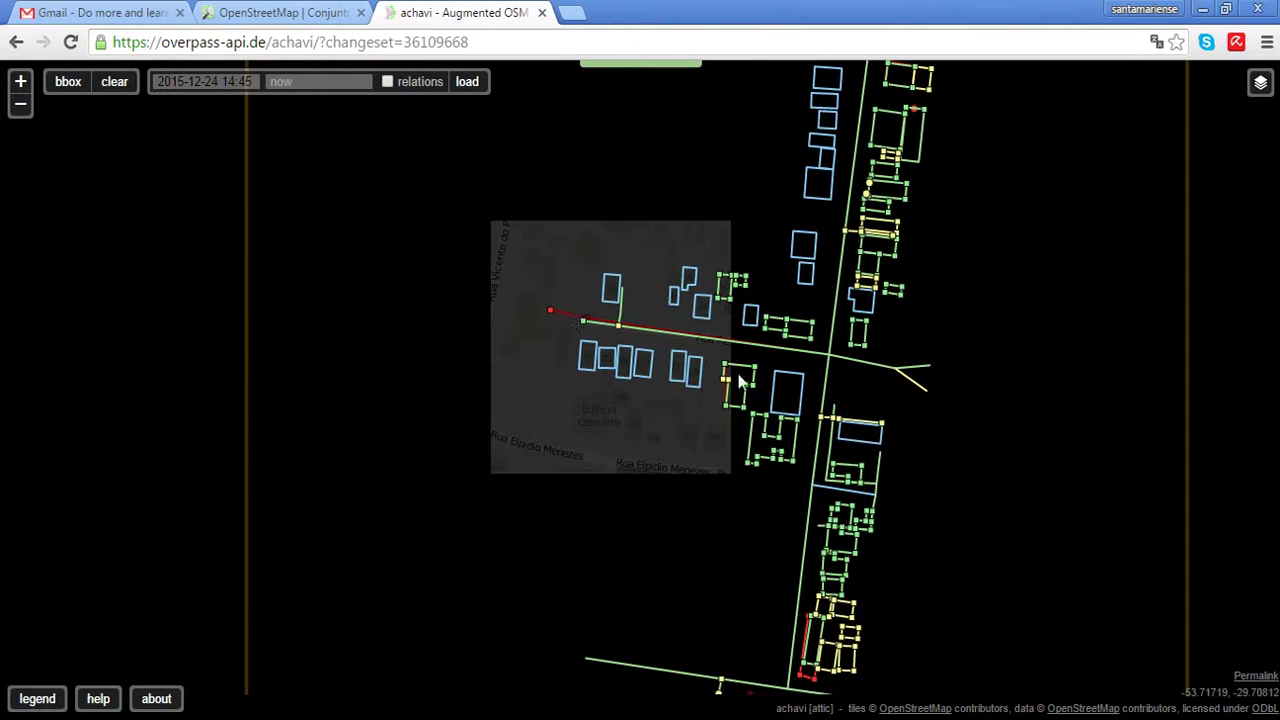
pyautogui.scroll(2, 570, 322)
pyautogui.moveTo(669, 366); pyautogui.dragTo(540, 391)
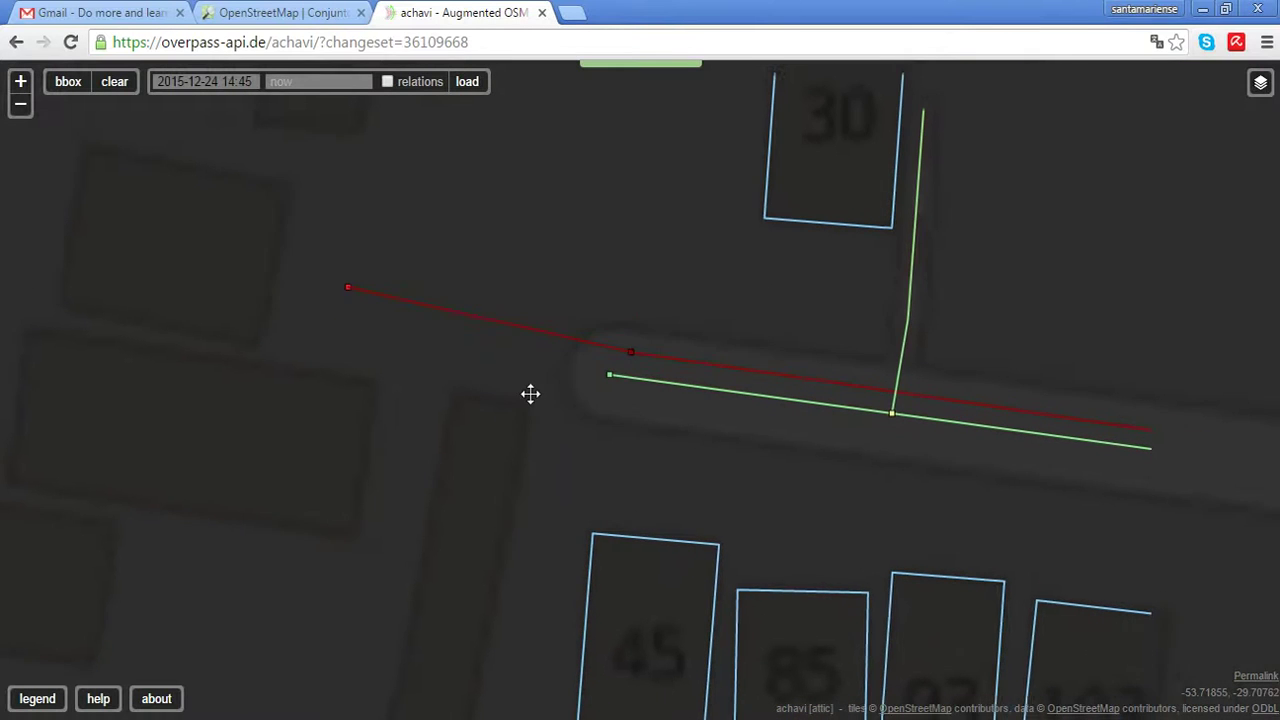
pyautogui.click(703, 369)
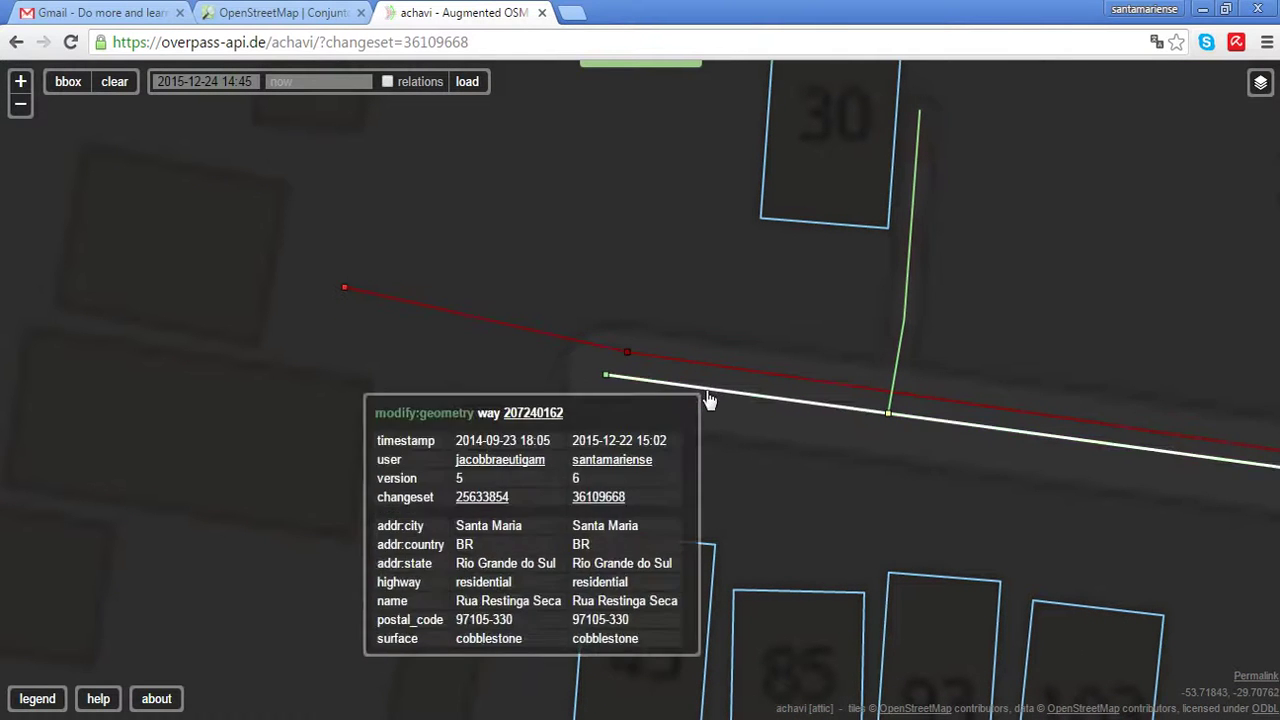
pyautogui.moveTo(683, 370)
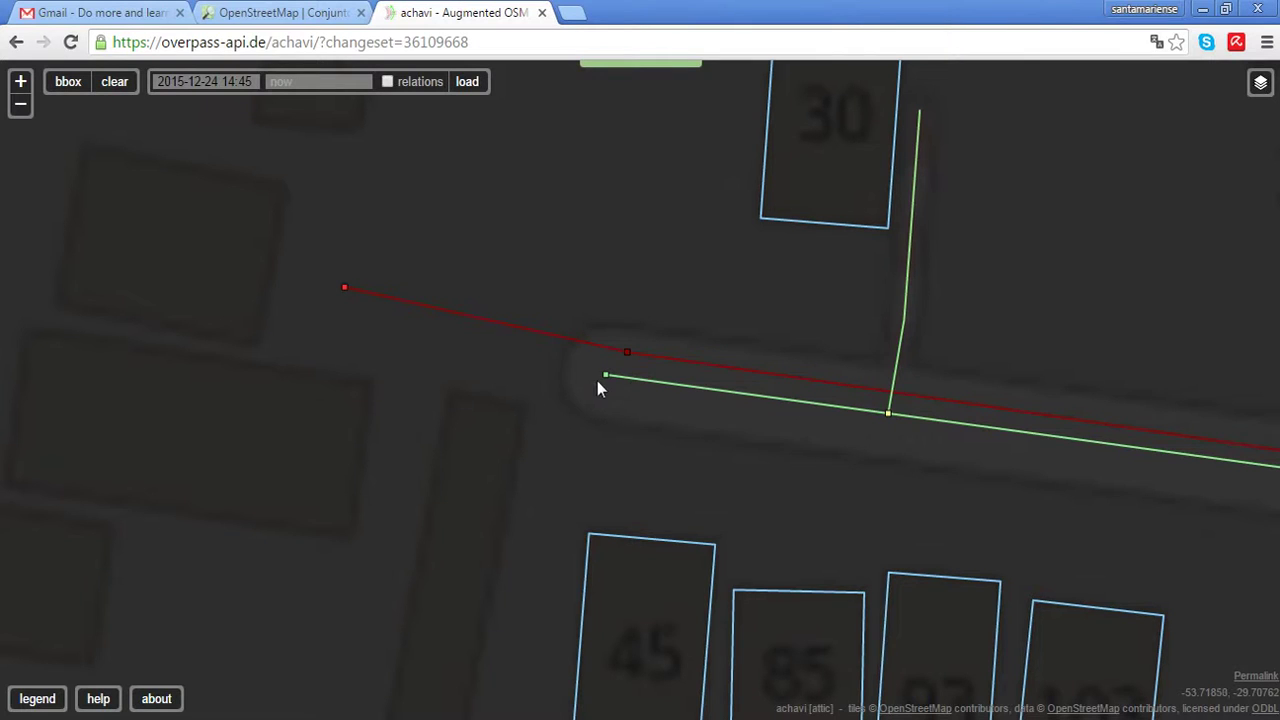
# Compare the old and new attributes of house number 30 north of Rua Restinga Seca's western end
pyautogui.moveTo(697, 276); pyautogui.dragTo(530, 254)
pyautogui.scroll(-5, 660, 294)
pyautogui.moveTo(721, 300); pyautogui.dragTo(654, 416)
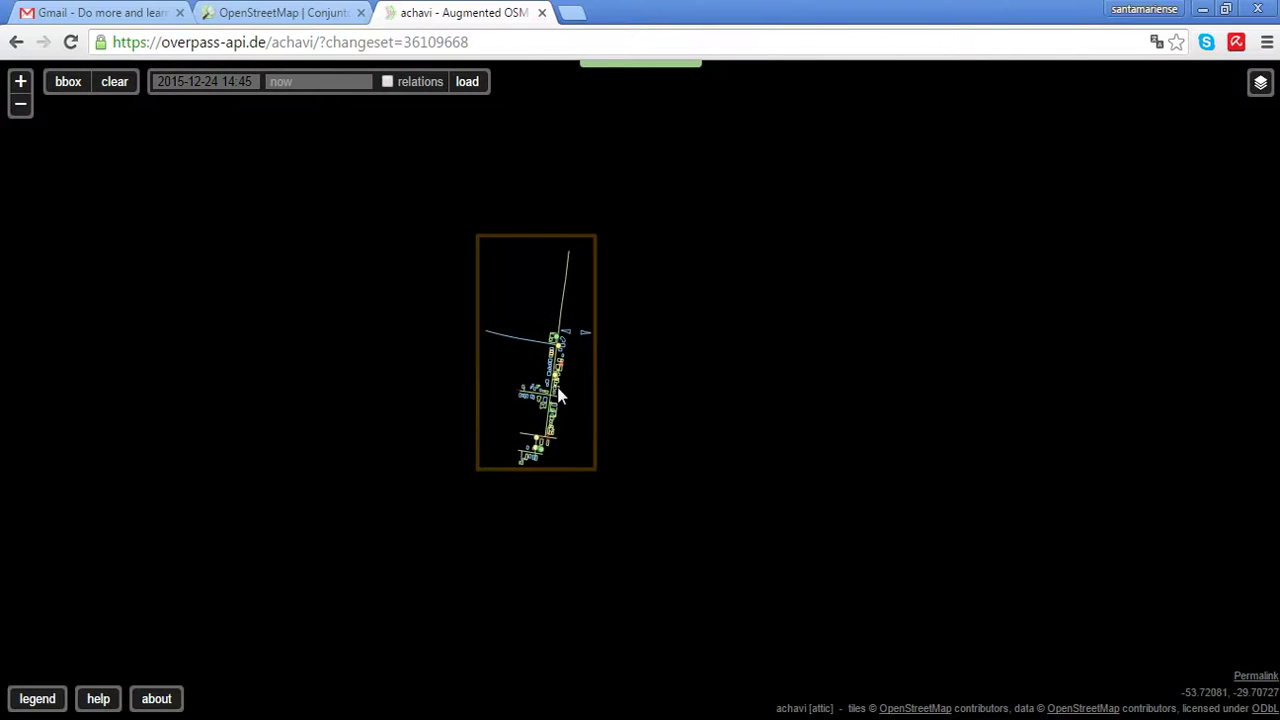
pyautogui.scroll(4, 560, 388)
pyautogui.moveTo(918, 419); pyautogui.dragTo(544, 379)
pyautogui.moveTo(1190, 546); pyautogui.dragTo(513, 386)
pyautogui.moveTo(772, 402); pyautogui.dragTo(758, 393)
pyautogui.moveTo(743, 371)
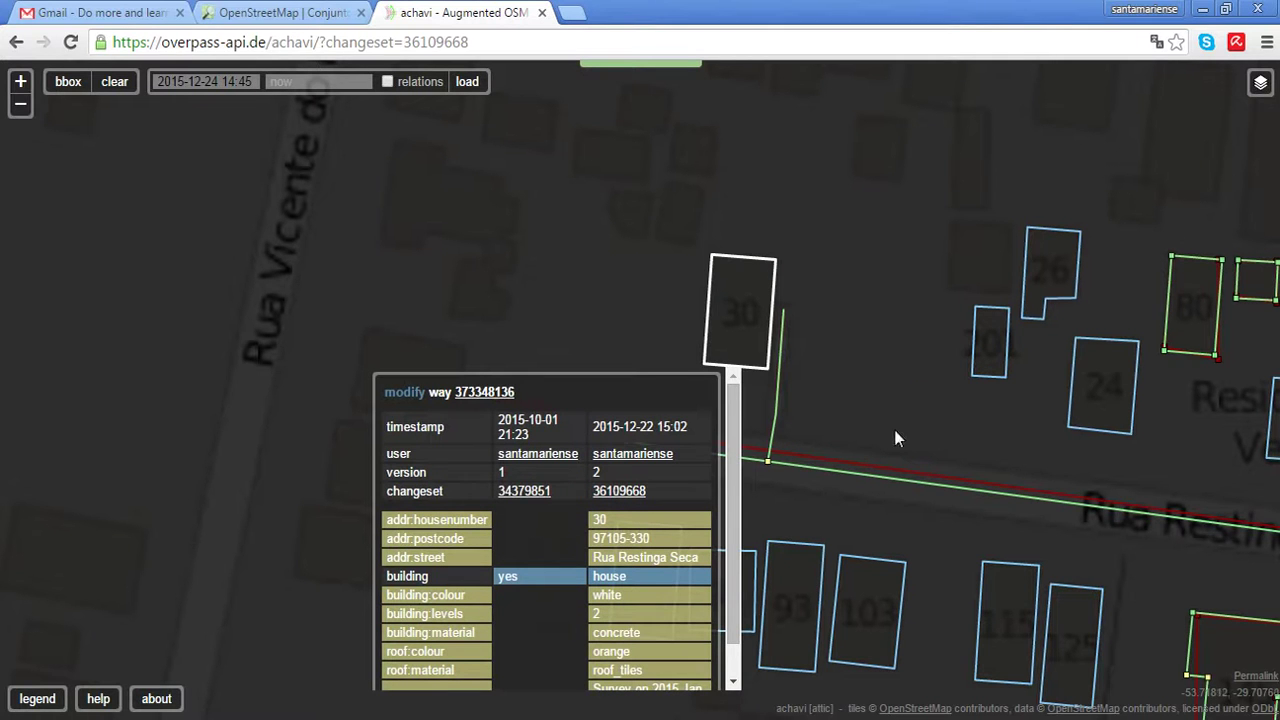
pyautogui.moveTo(735, 467)
pyautogui.mouseDown()
pyautogui.moveTo(735, 529)
pyautogui.moveTo(739, 444)
pyautogui.mouseUp()
# Show the map legend and check the modified attributes of house number 30 alongside its colour key
pyautogui.click(36, 699)
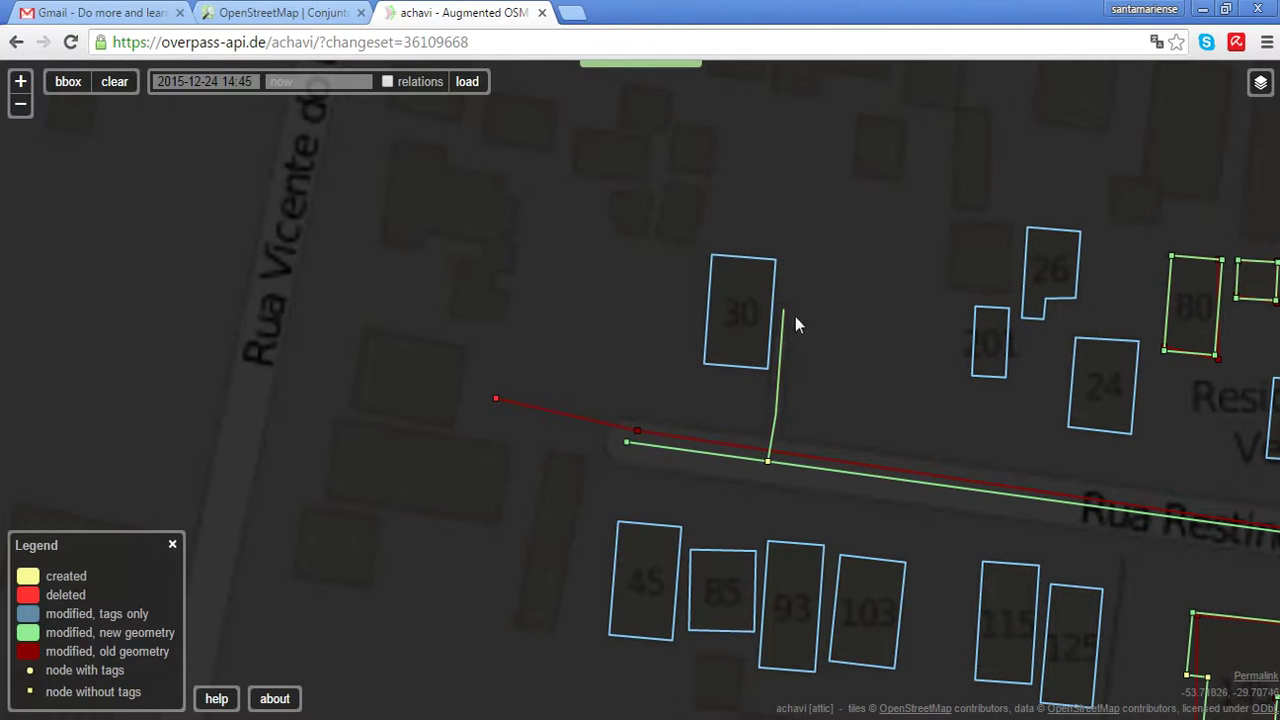
pyautogui.moveTo(775, 368); pyautogui.dragTo(677, 380)
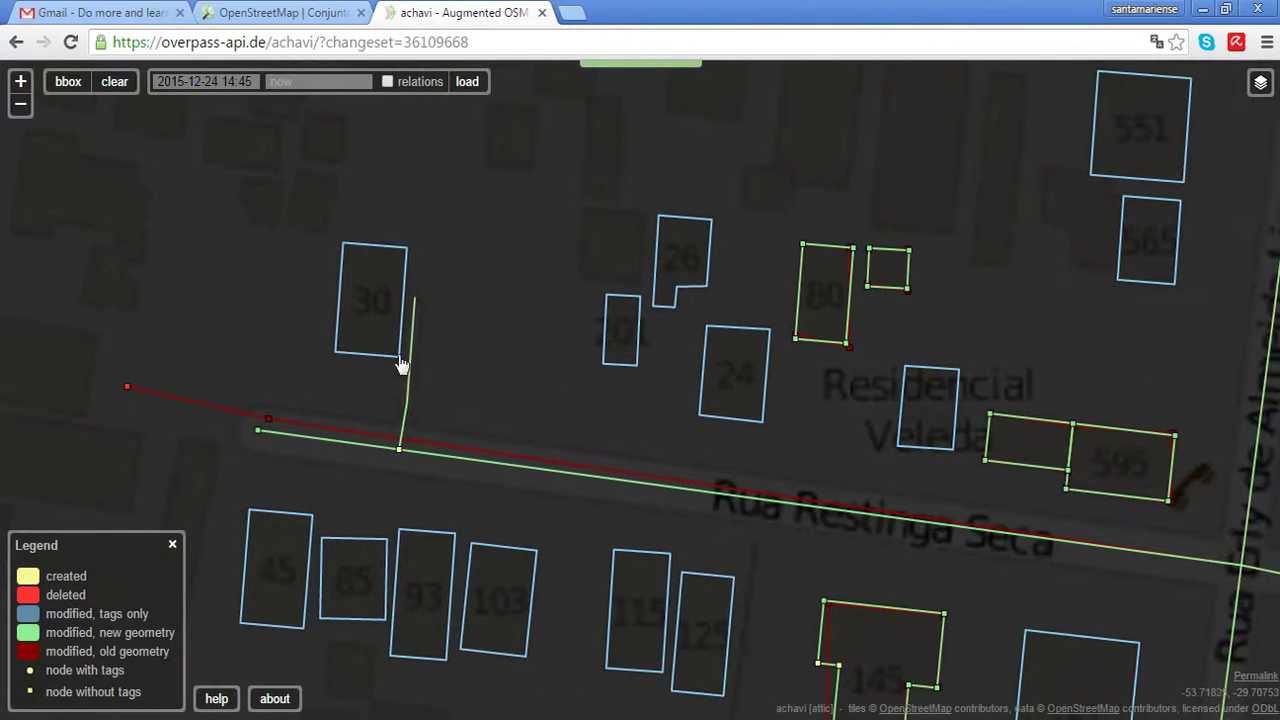
pyautogui.click(360, 355)
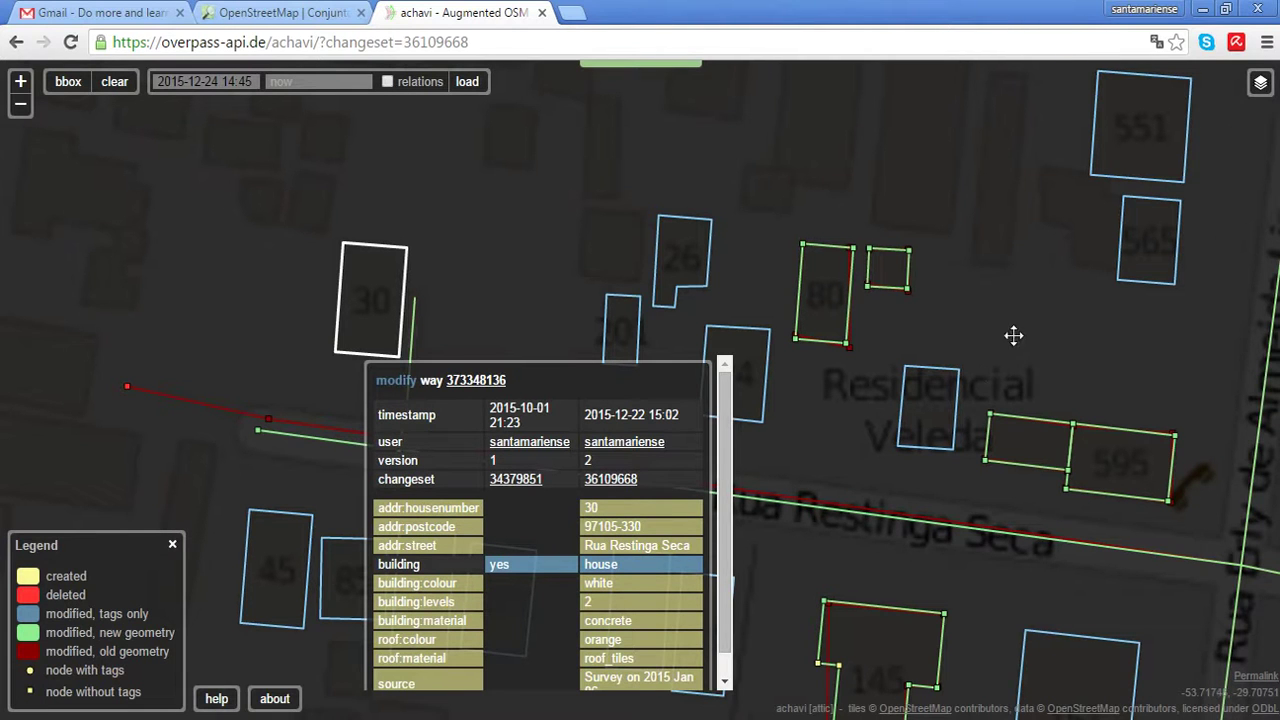
pyautogui.moveTo(1026, 348); pyautogui.dragTo(940, 332)
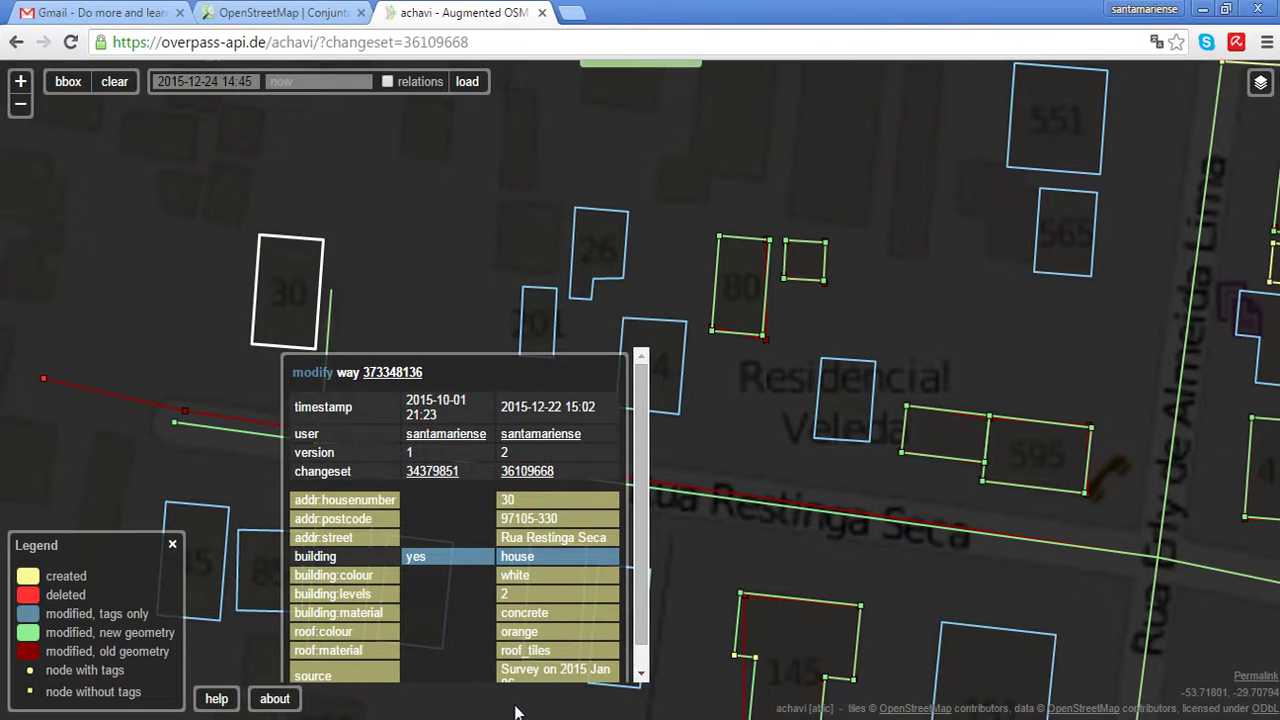
# Examine the changes along Rua Erly de Almeida Lima up to the northern part of the changeset area
pyautogui.scroll(-2, 849, 526)
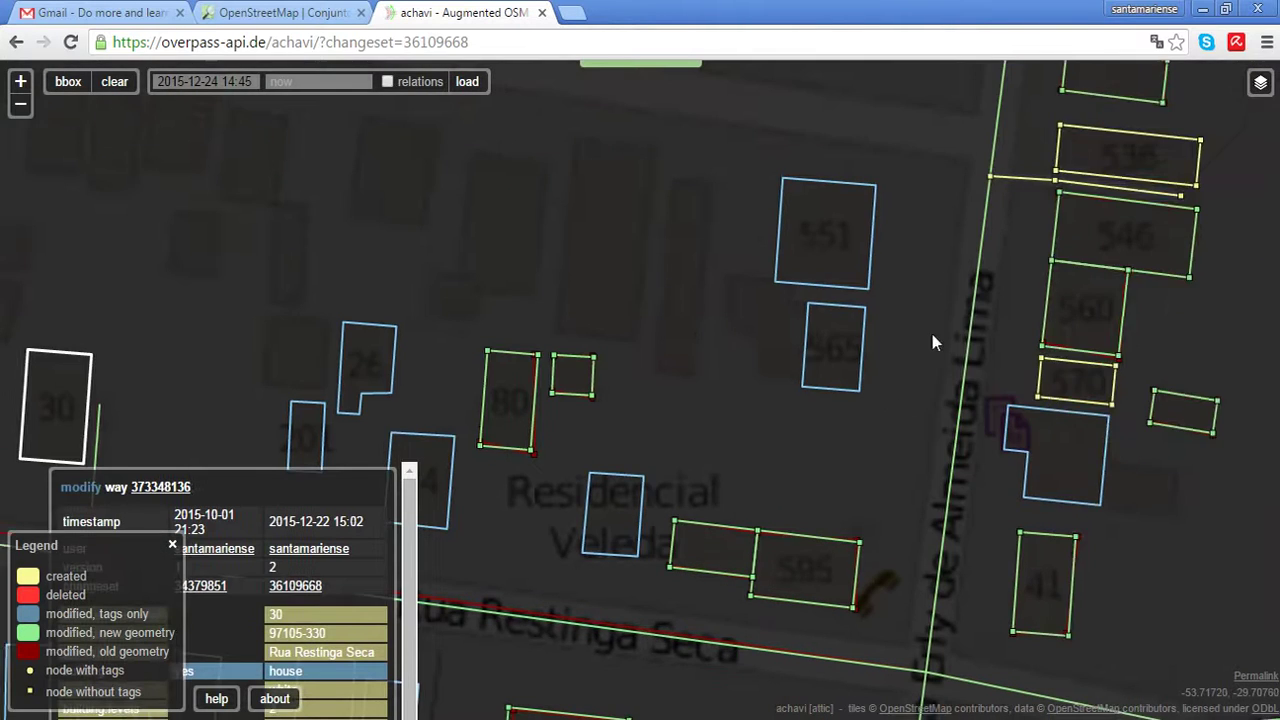
pyautogui.scroll(-1, 802, 478)
pyautogui.moveTo(1066, 238); pyautogui.dragTo(903, 474)
pyautogui.moveTo(911, 371); pyautogui.dragTo(886, 540)
pyautogui.moveTo(874, 491); pyautogui.dragTo(920, 372)
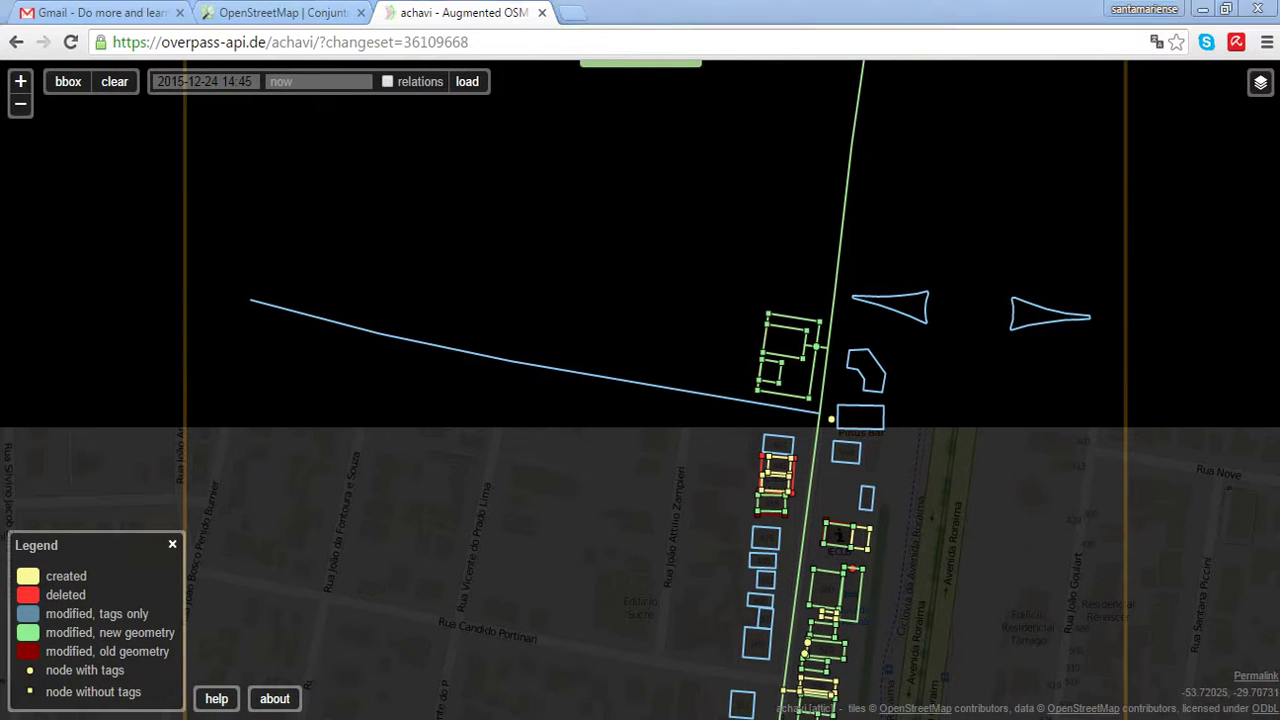
# On the osm qa feeds page, search for "Rio Grande do Sul" and choose the result "Rio Grande do Sul, Região Sul, Brasil"
pyautogui.hotkey('alt', 'Tab')
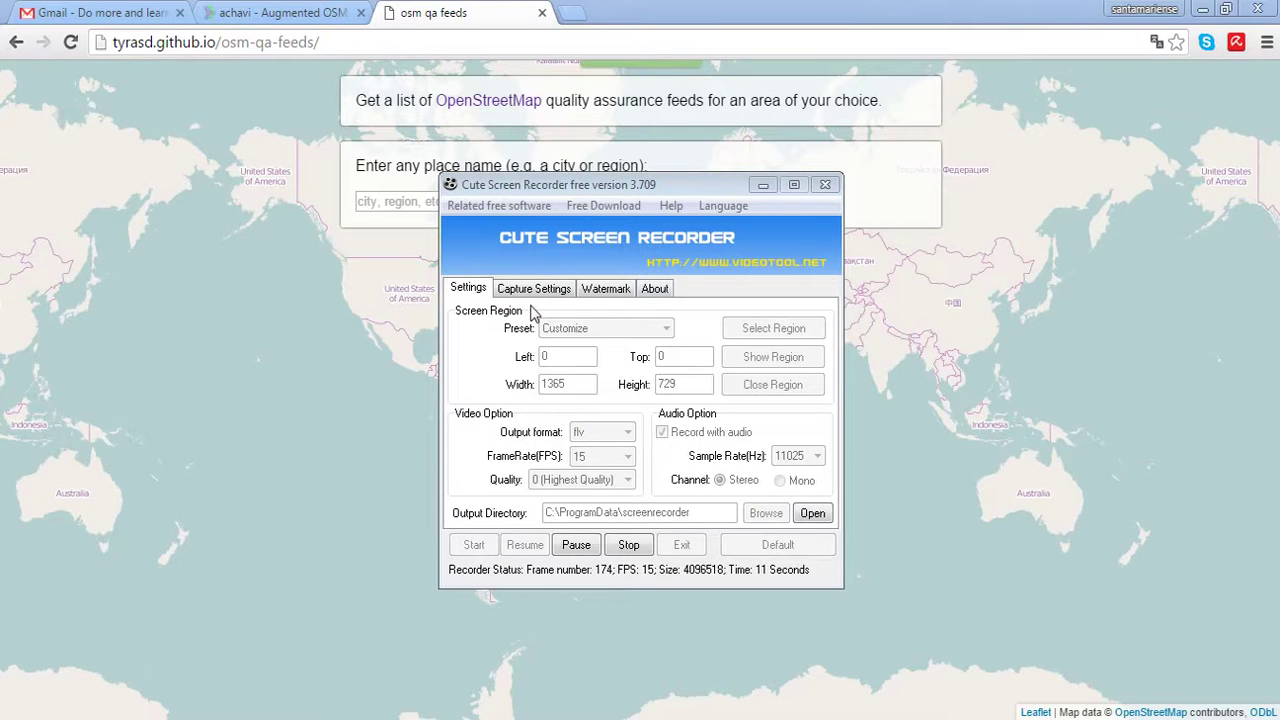
pyautogui.click(500, 10)
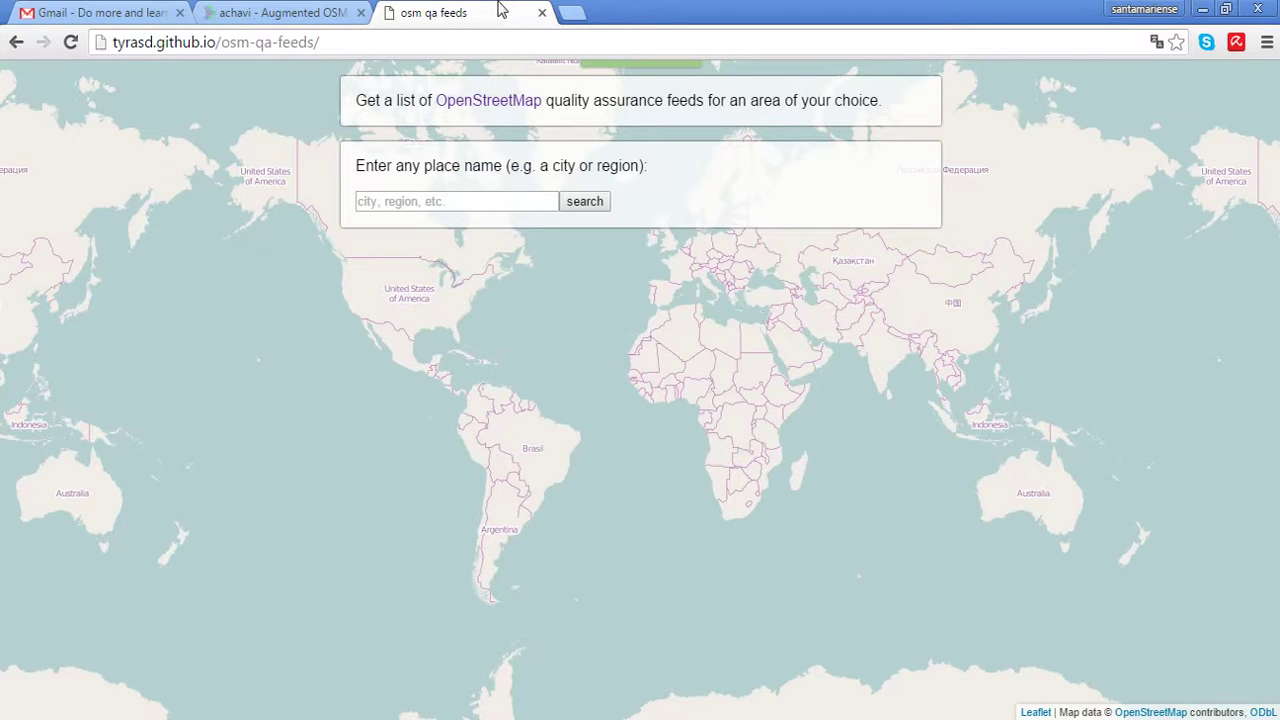
pyautogui.moveTo(517, 523); pyautogui.dragTo(606, 509)
pyautogui.scroll(1, 610, 472)
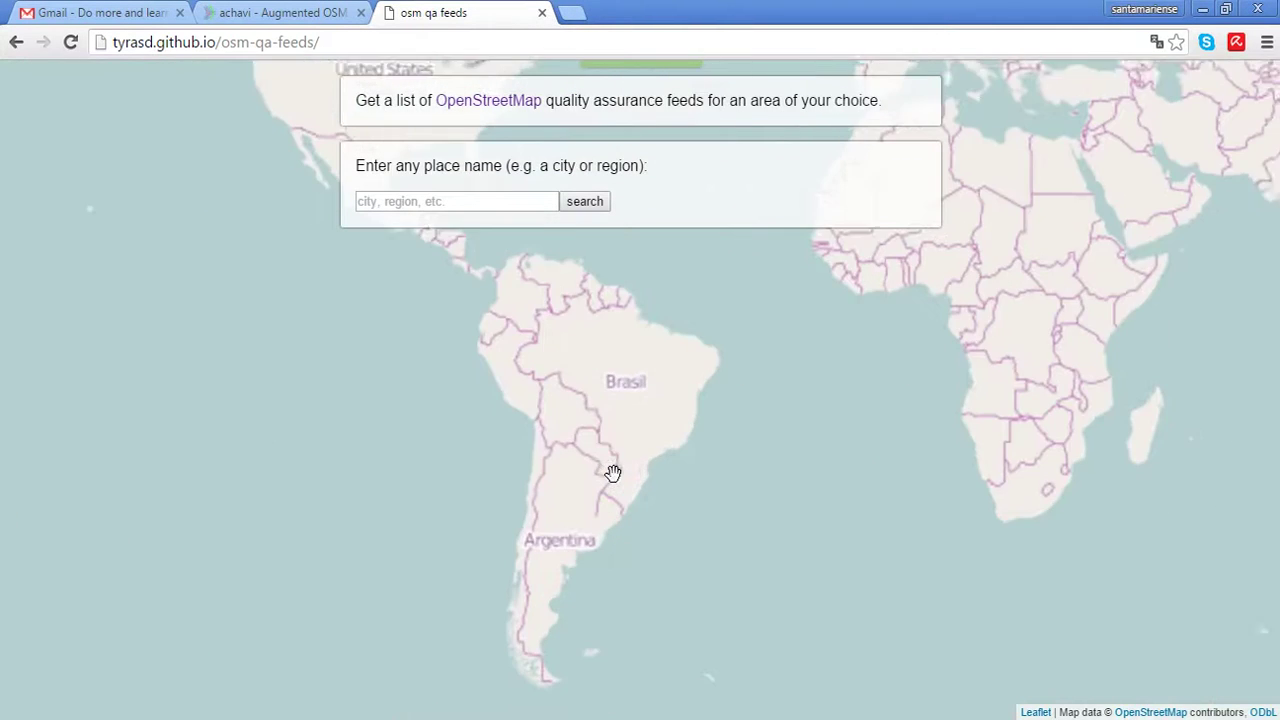
pyautogui.scroll(2, 626, 474)
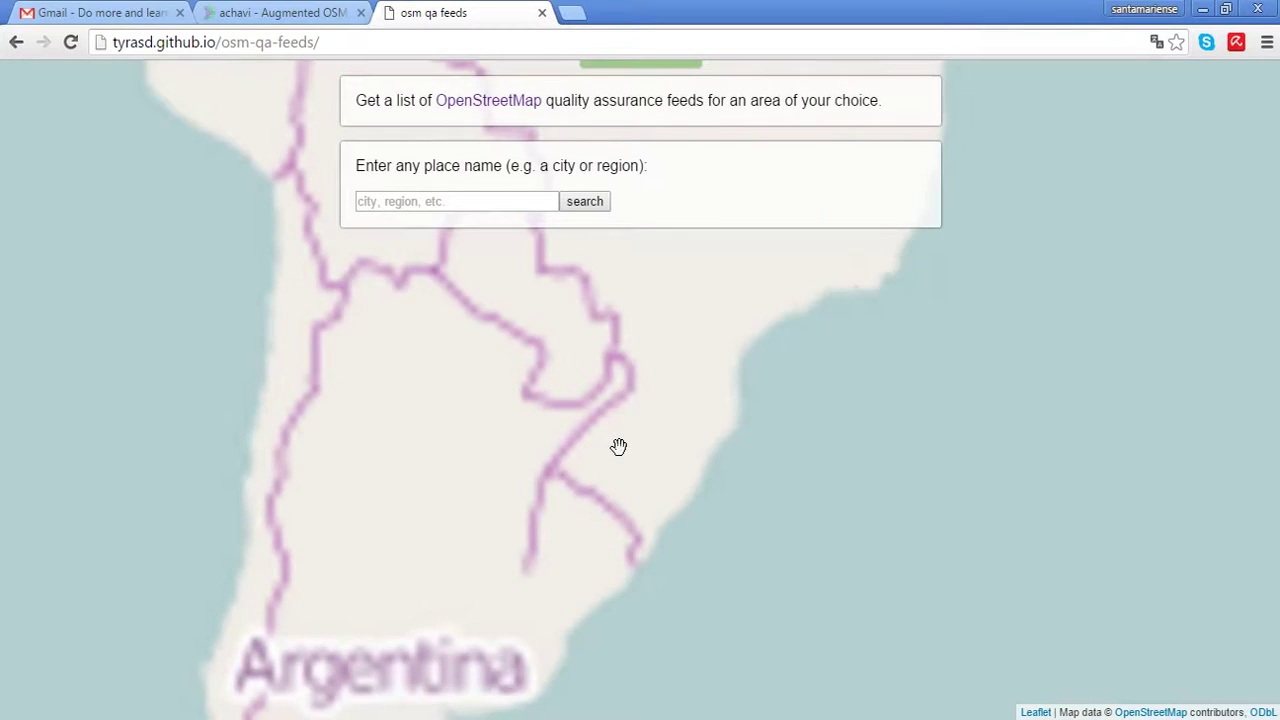
pyautogui.scroll(2, 640, 452)
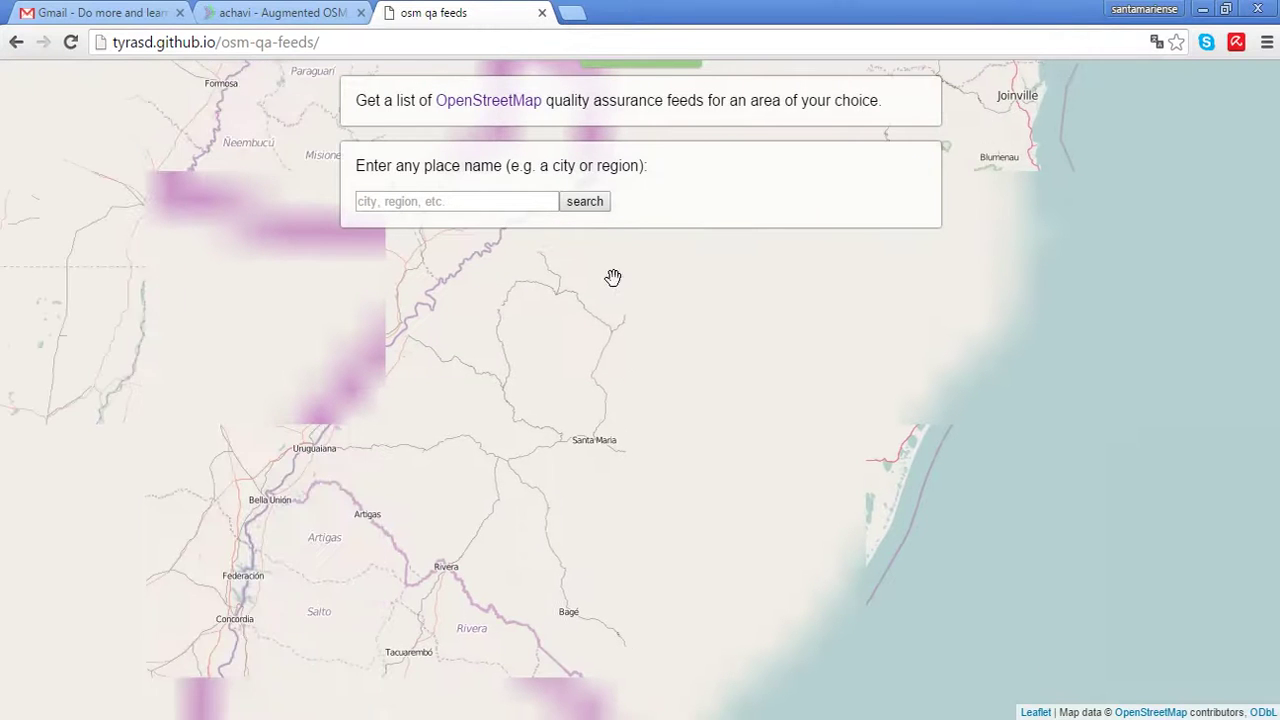
pyautogui.moveTo(617, 471); pyautogui.dragTo(623, 423)
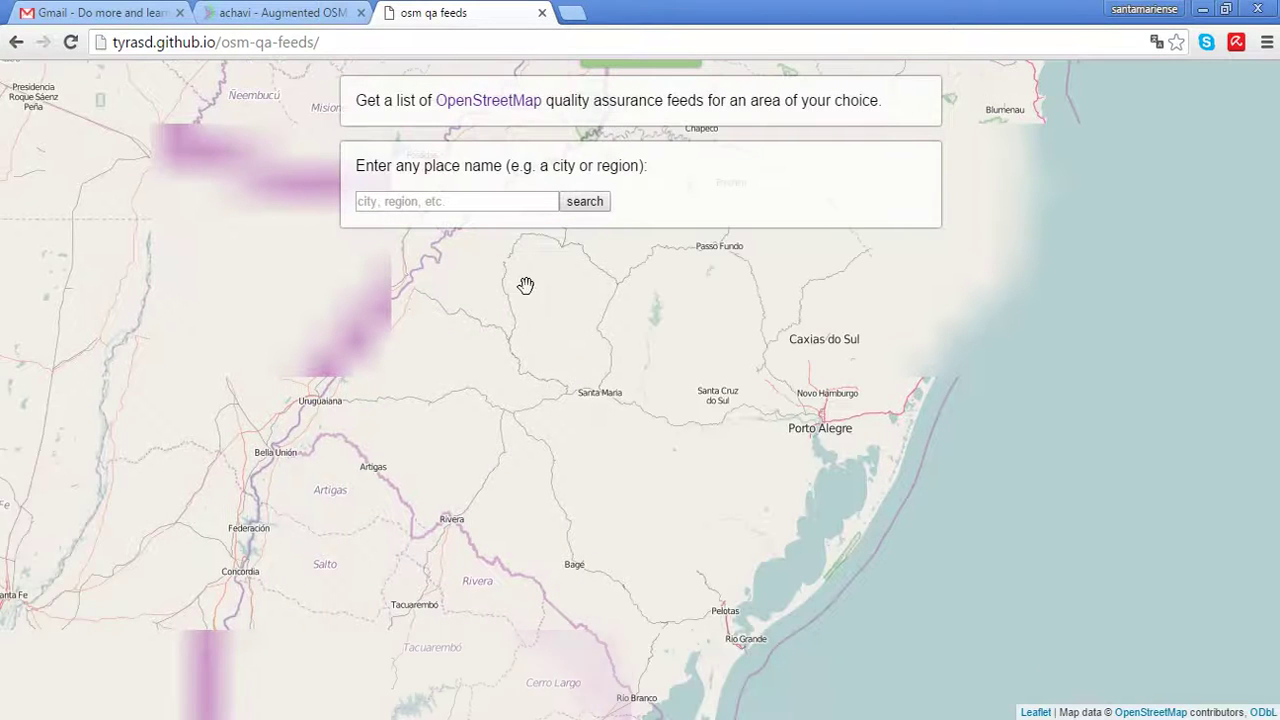
pyautogui.moveTo(607, 362); pyautogui.dragTo(607, 434)
pyautogui.click(486, 201)
pyautogui.write('Río Grande do Sul')
pyautogui.click(584, 206)
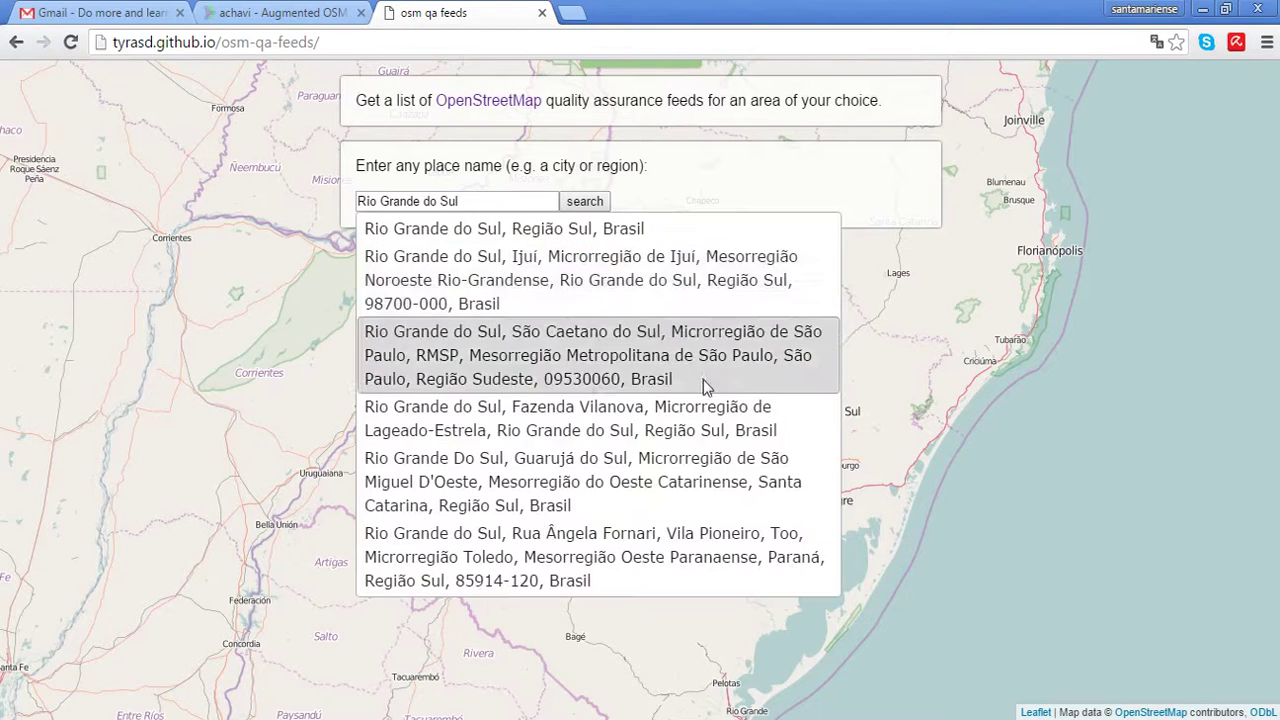
pyautogui.click(682, 228)
# Extend the bounding box slightly at its southwest corner and generate the quality assurance feed list for Rio Grande do Sul
pyautogui.moveTo(926, 361); pyautogui.dragTo(889, 431)
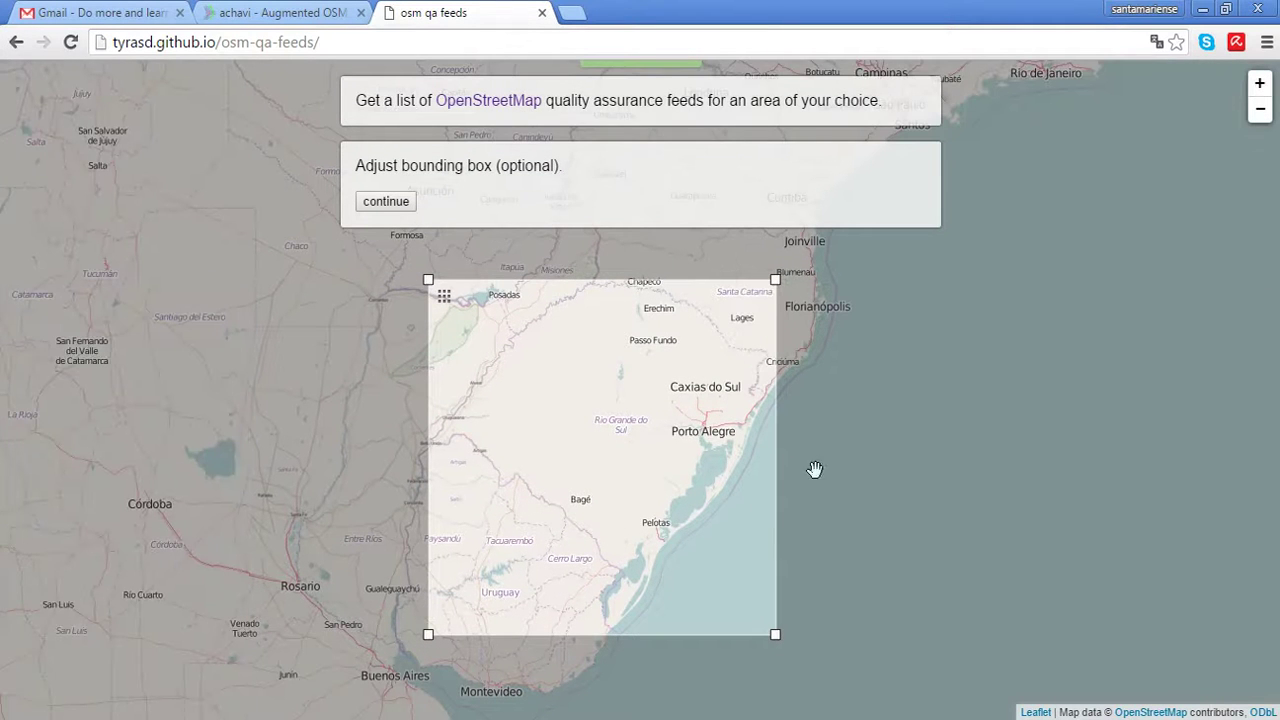
pyautogui.moveTo(428, 634)
pyautogui.mouseDown()
pyautogui.moveTo(752, 290)
pyautogui.moveTo(400, 598)
pyautogui.moveTo(414, 646)
pyautogui.mouseUp()
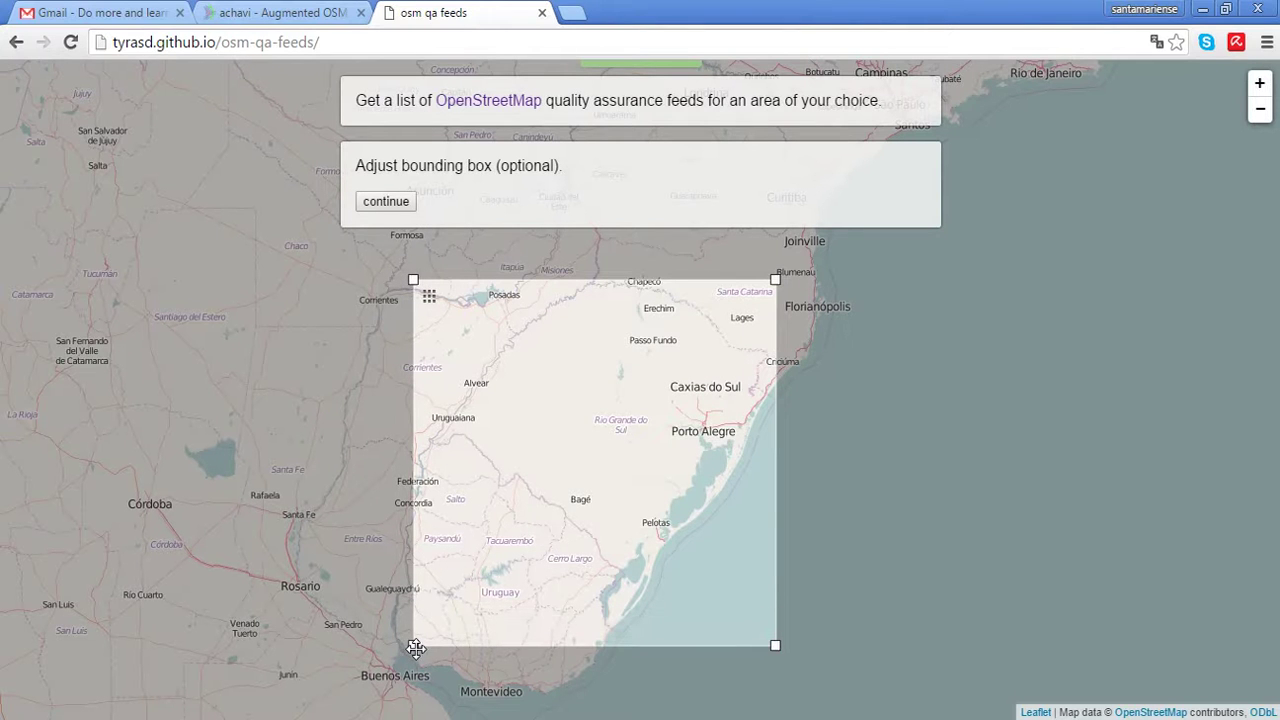
pyautogui.click(372, 204)
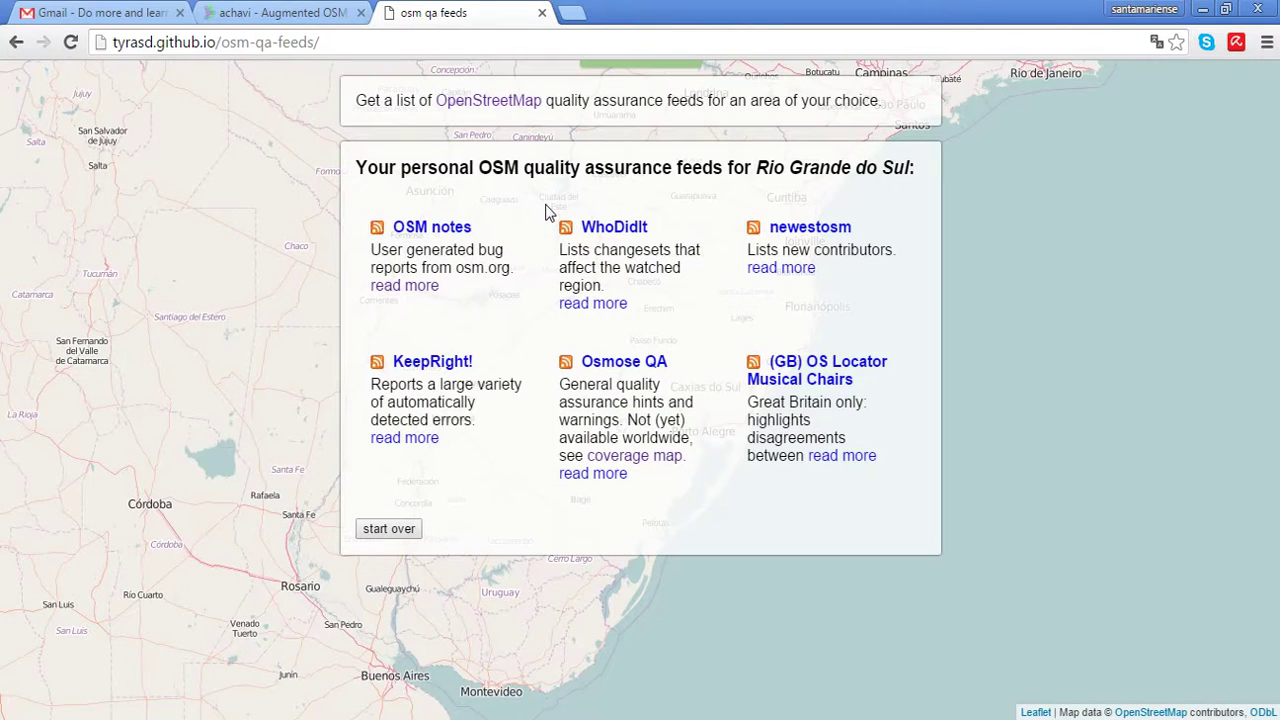
# Open the OSM notes, WhoDidIt and newestosm feeds for Rio Grande do Sul in separate background tabs
pyautogui.middleClick(440, 230)
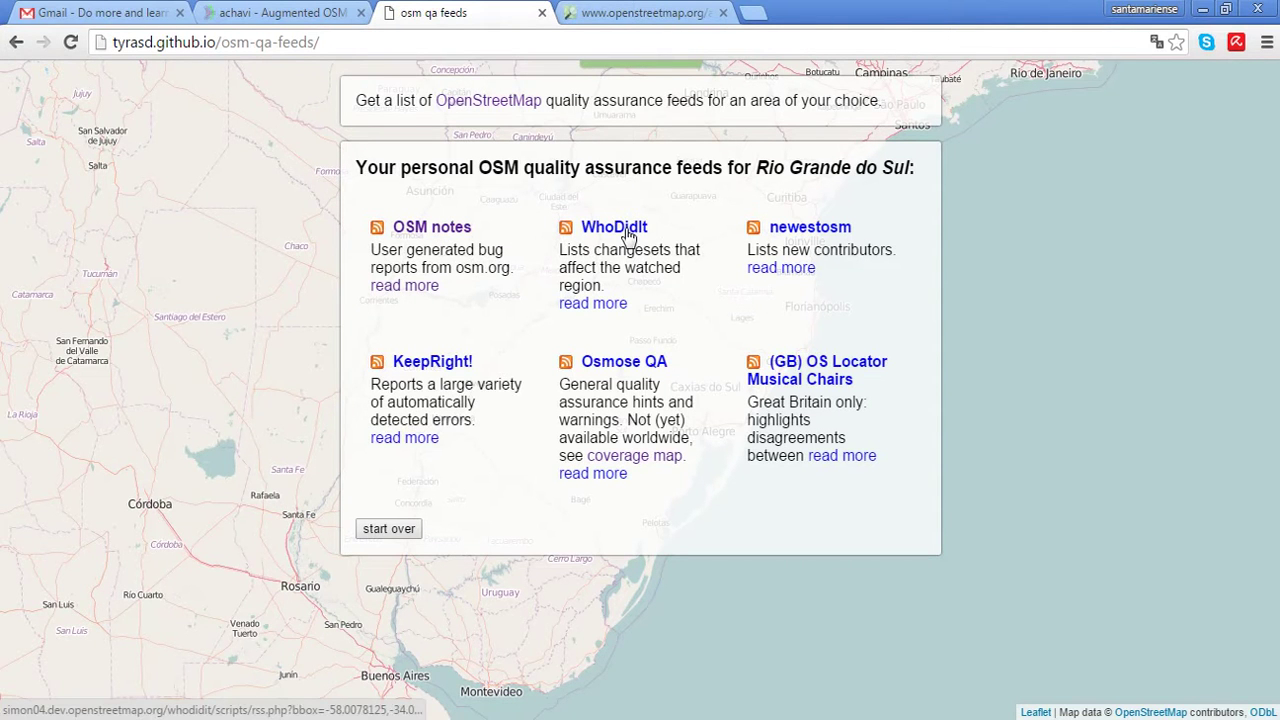
pyautogui.middleClick(628, 235)
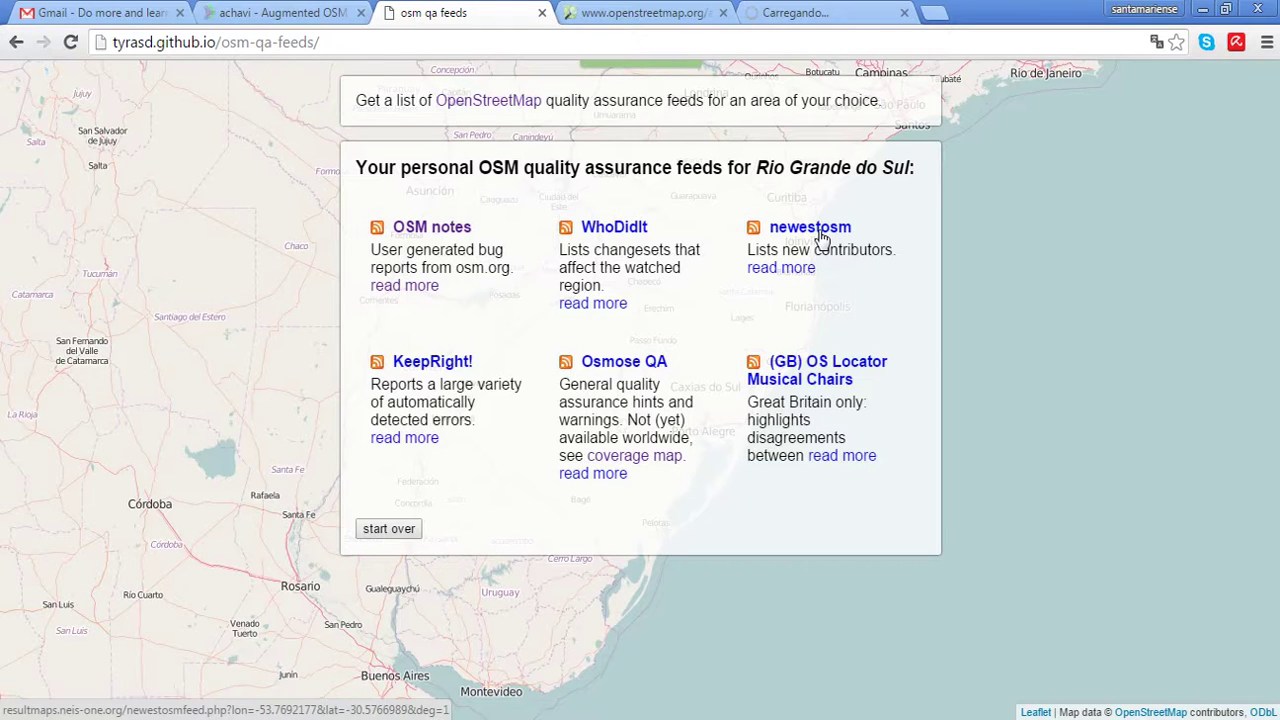
pyautogui.middleClick(818, 232)
pyautogui.hotkey('ctrl', 'Tab')
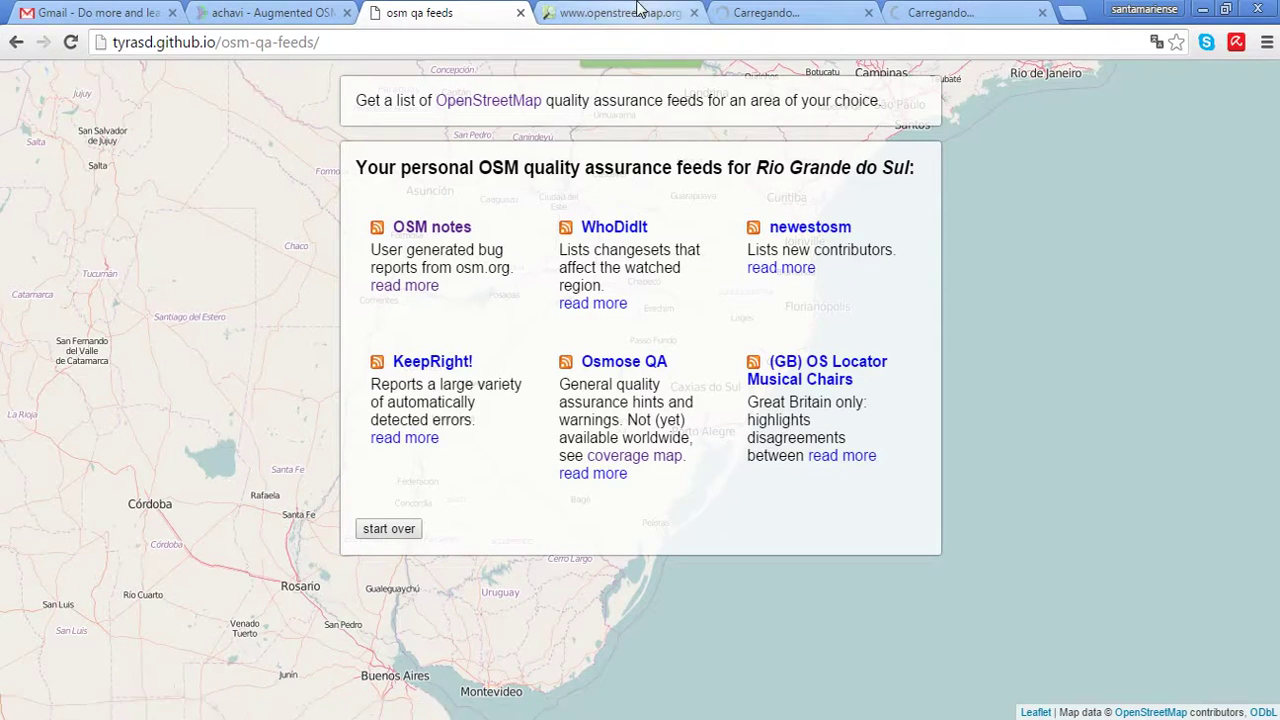
pyautogui.click(445, 12)
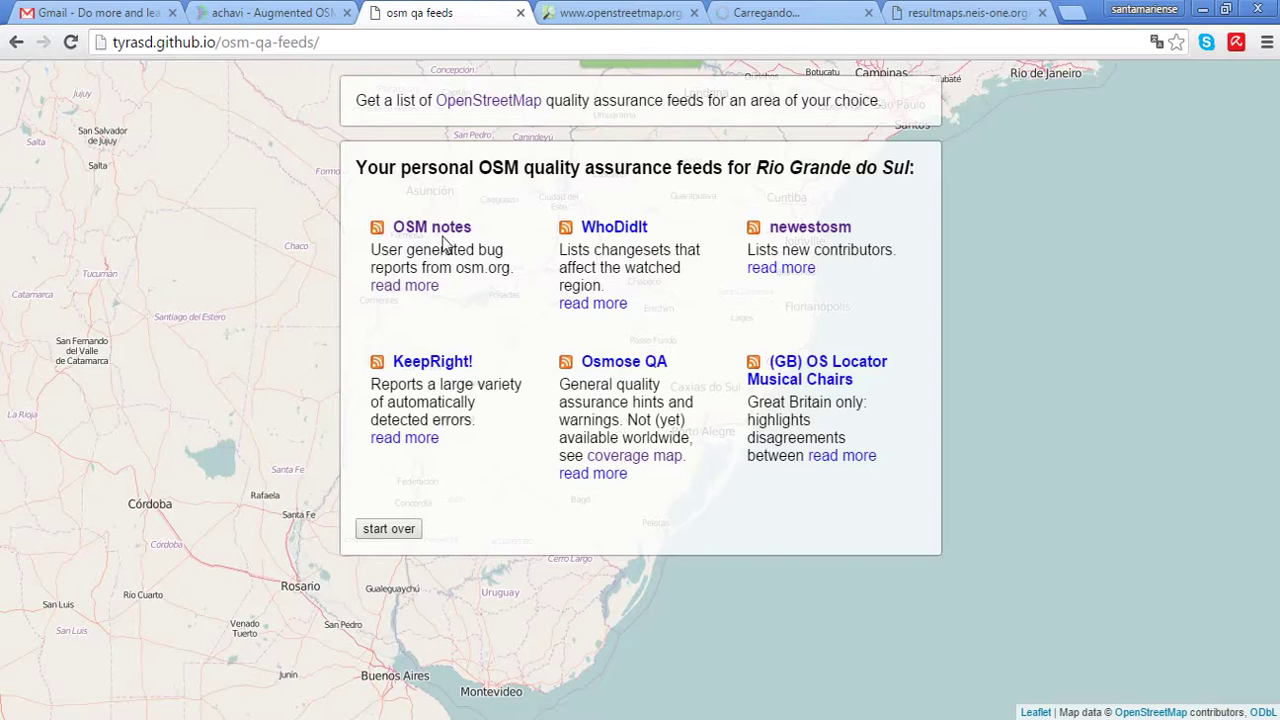
# Read the OSM notes feed's response about the requested bounding box and close that page
pyautogui.click(620, 10)
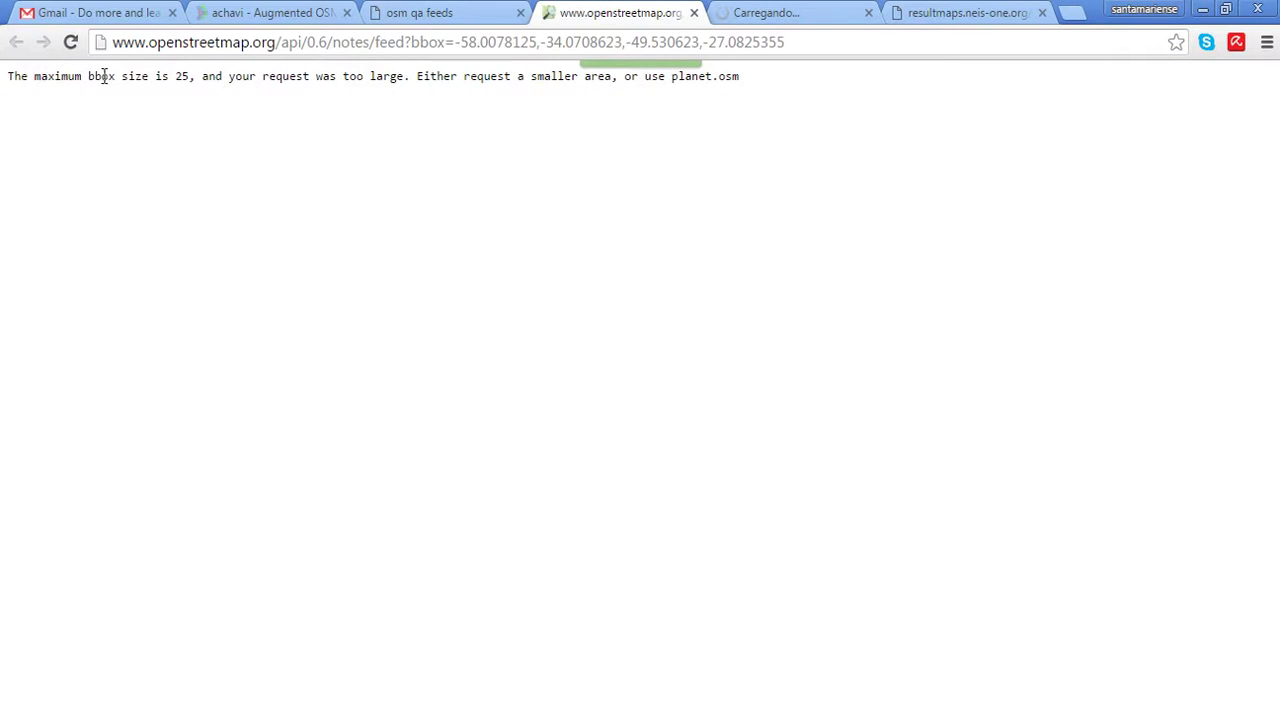
pyautogui.moveTo(20, 75); pyautogui.dragTo(494, 78)
pyautogui.click(625, 110)
pyautogui.click(435, 10)
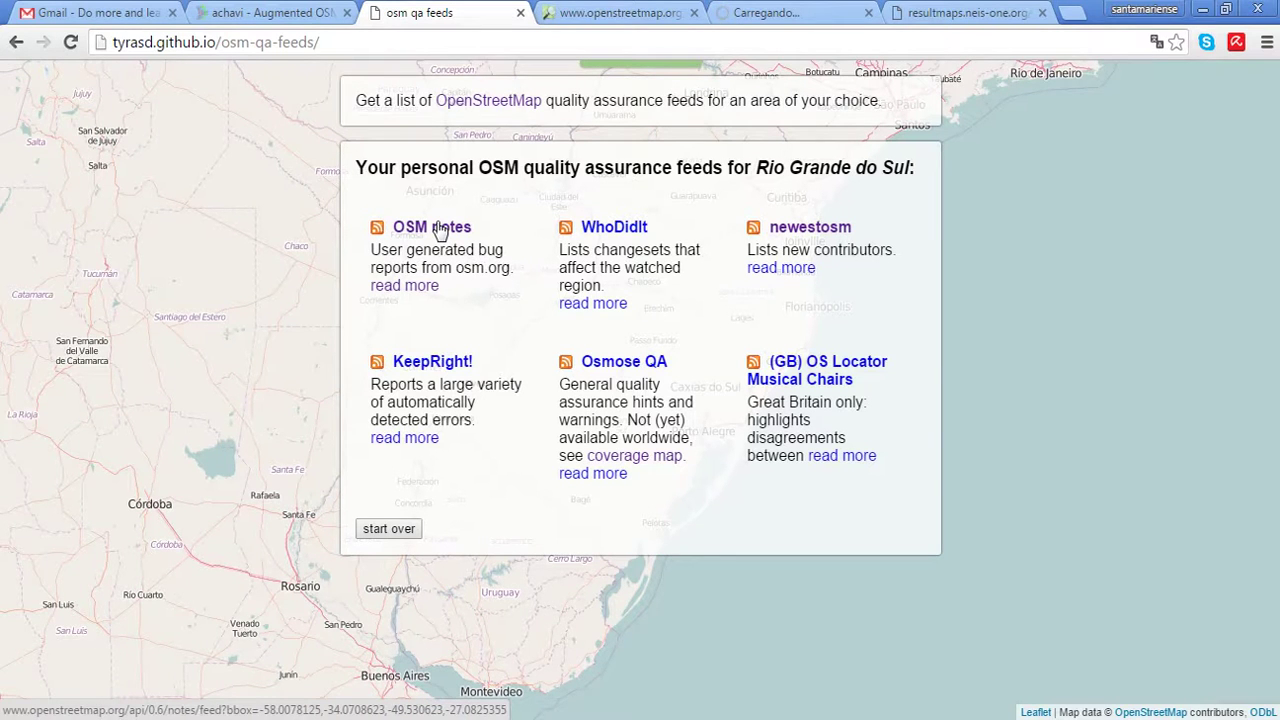
pyautogui.click(651, 9)
pyautogui.click(697, 12)
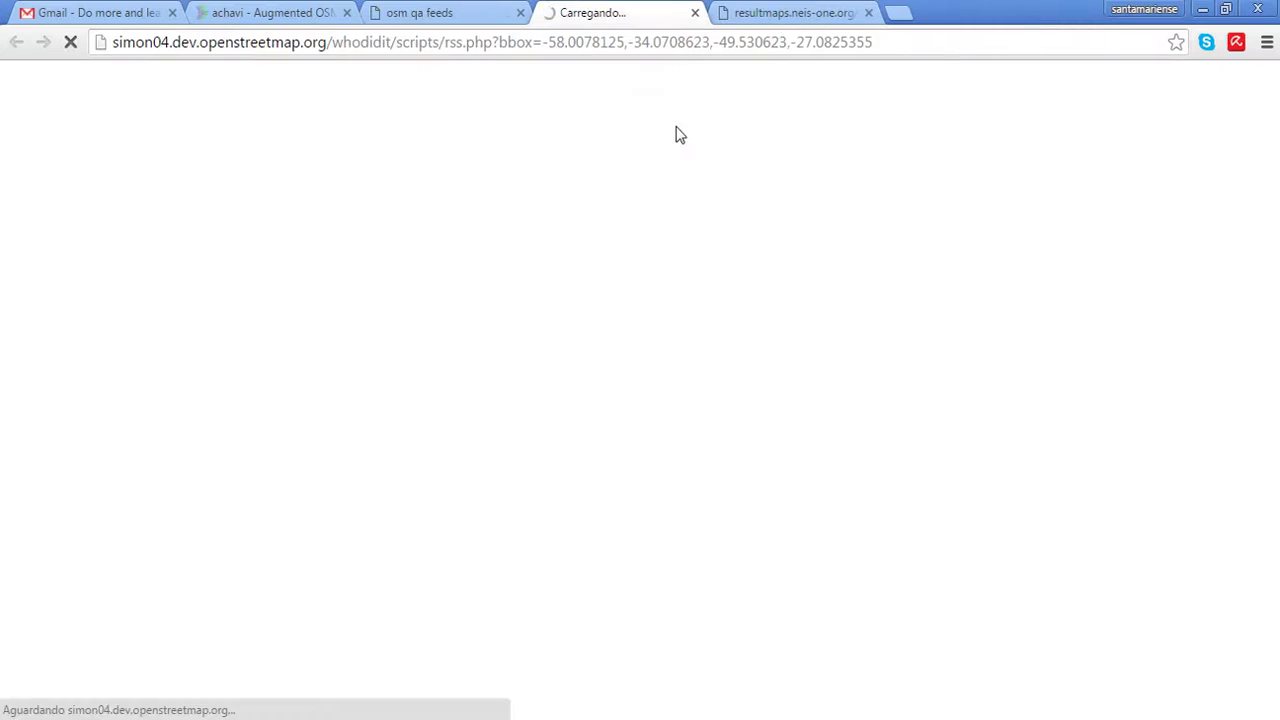
# Review and close the newestosm feed, and retry loading the WhoDidIt feed before closing it
pyautogui.click(826, 12)
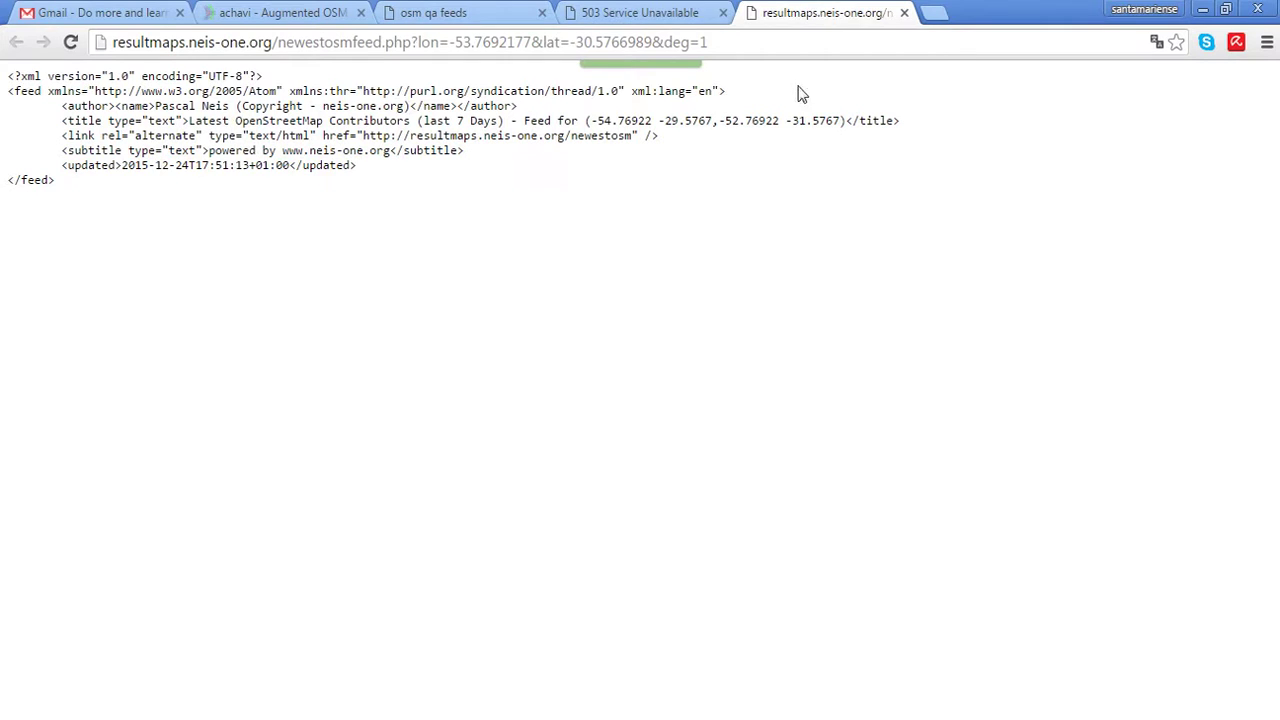
pyautogui.click(904, 12)
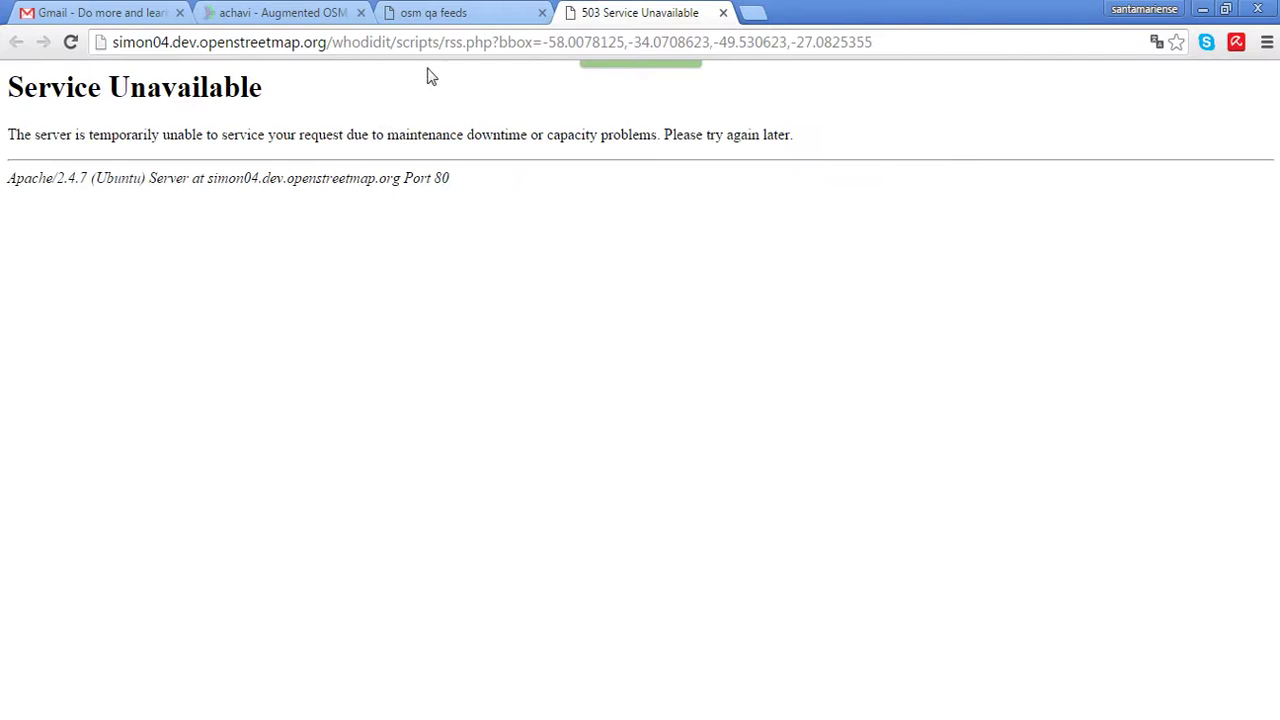
pyautogui.click(516, 42)
pyautogui.press('Return')
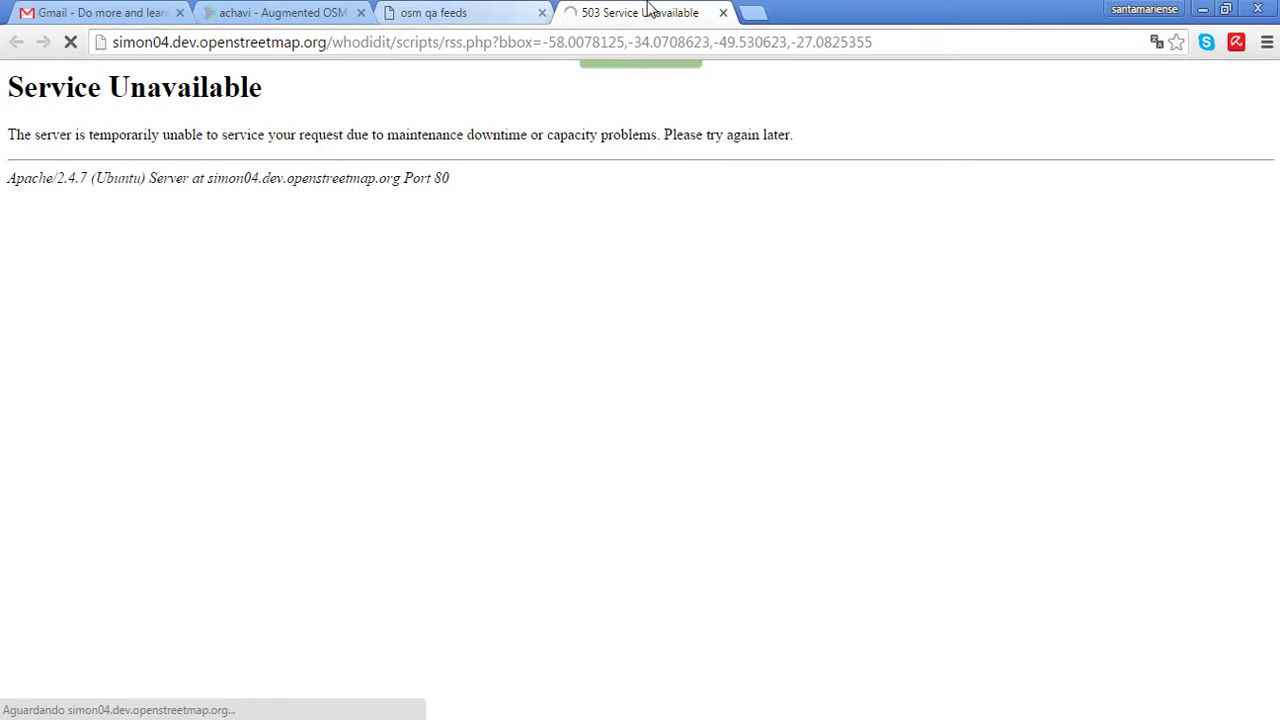
pyautogui.click(723, 13)
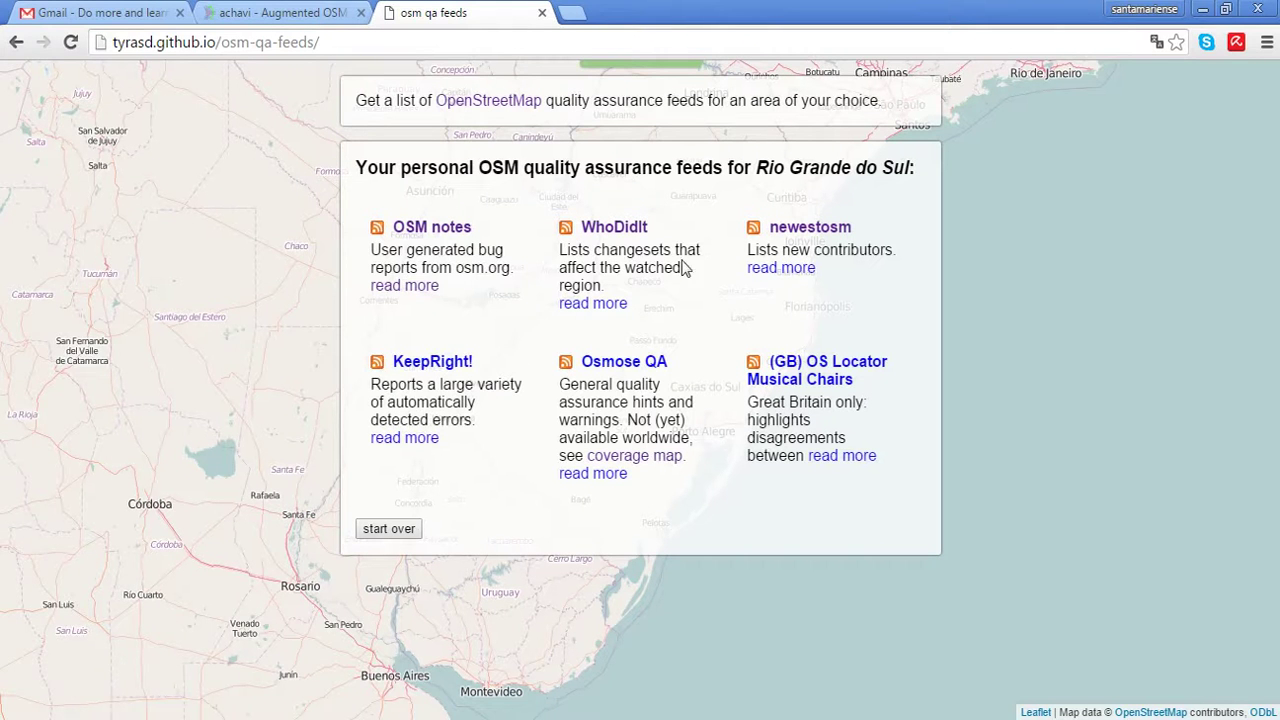
# Start over with a search for "São Paulo SP", choose the RMSP metropolitan result and generate its quality assurance feed list
pyautogui.moveTo(1011, 297); pyautogui.dragTo(978, 606)
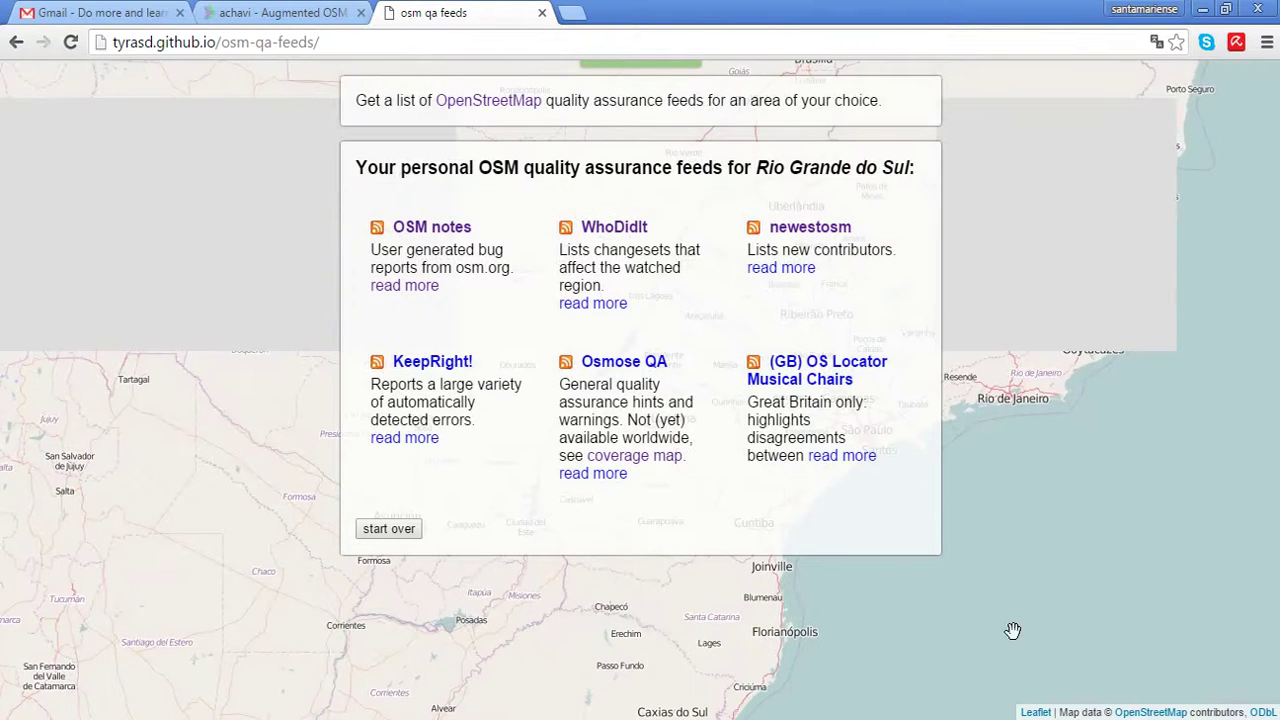
pyautogui.click(395, 536)
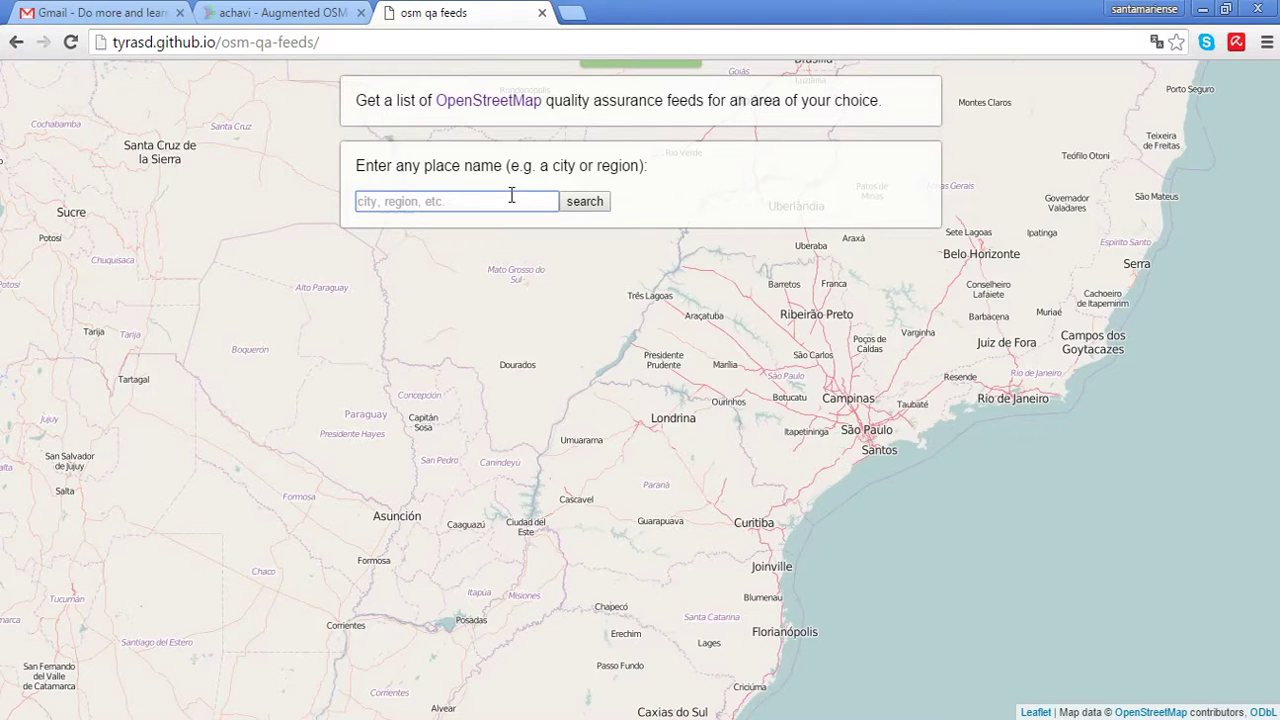
pyautogui.write('São Paulo SP')
pyautogui.click(599, 204)
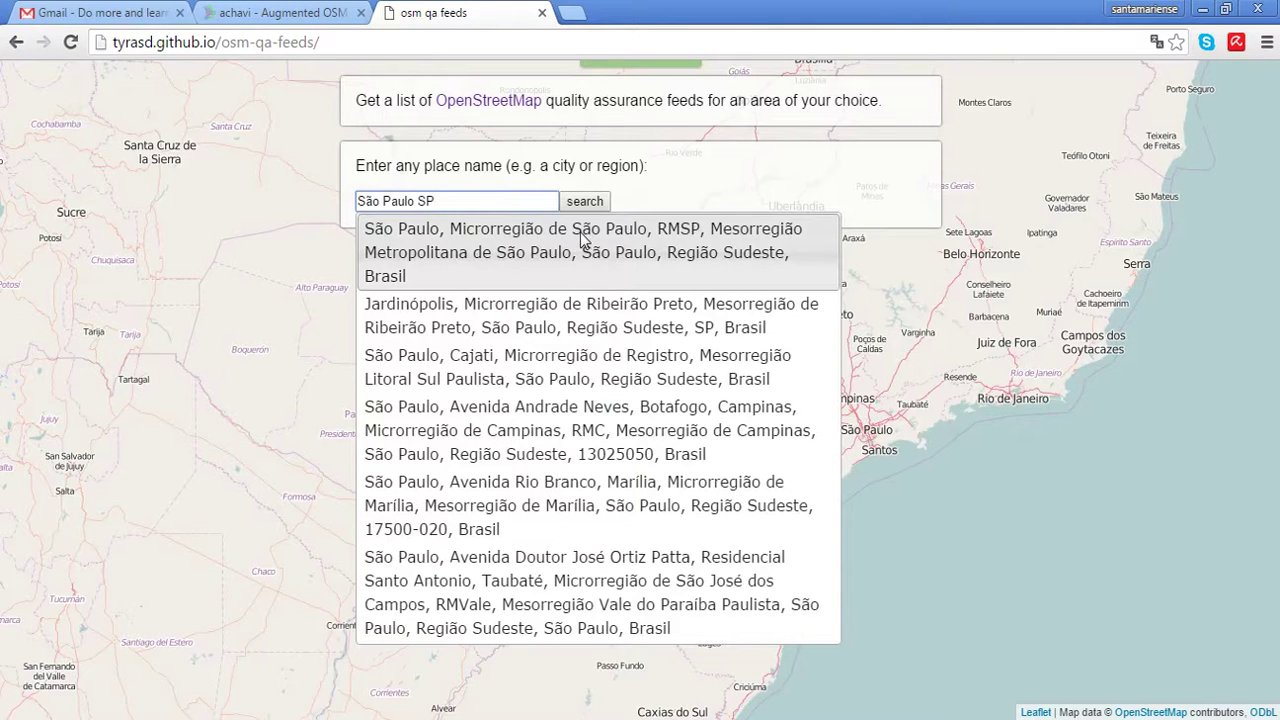
pyautogui.click(583, 240)
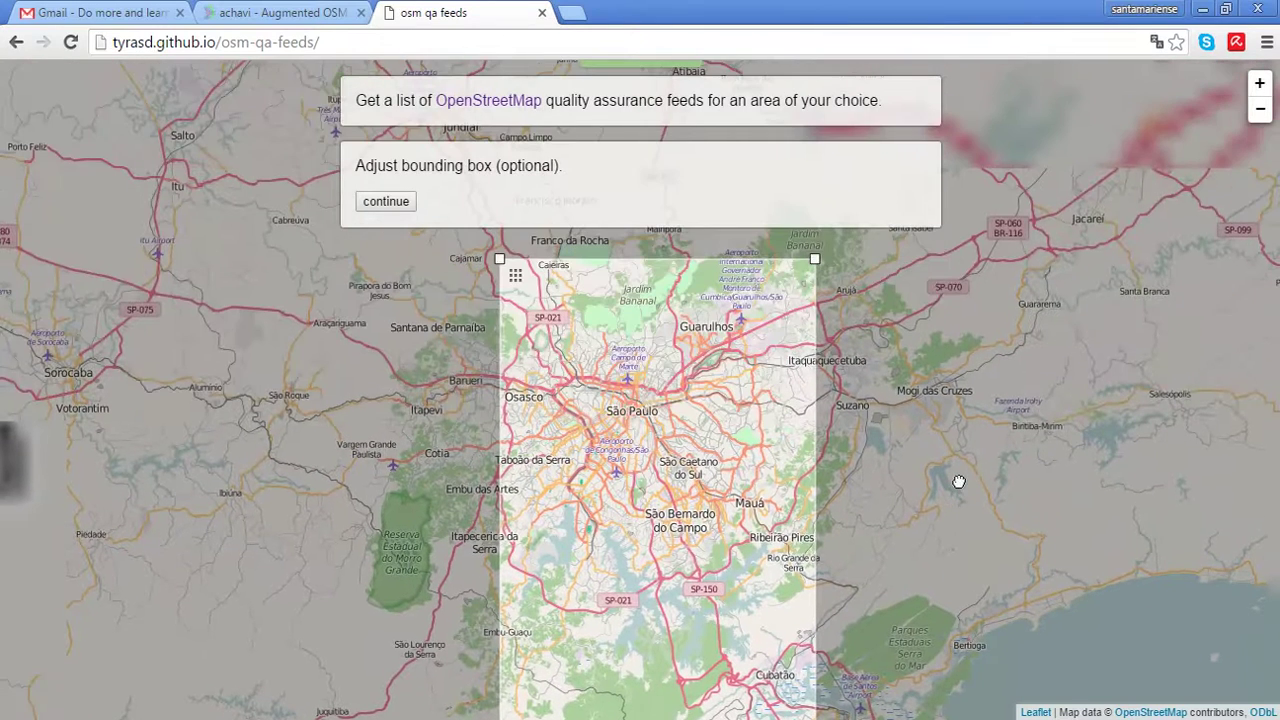
pyautogui.moveTo(960, 480); pyautogui.dragTo(984, 432)
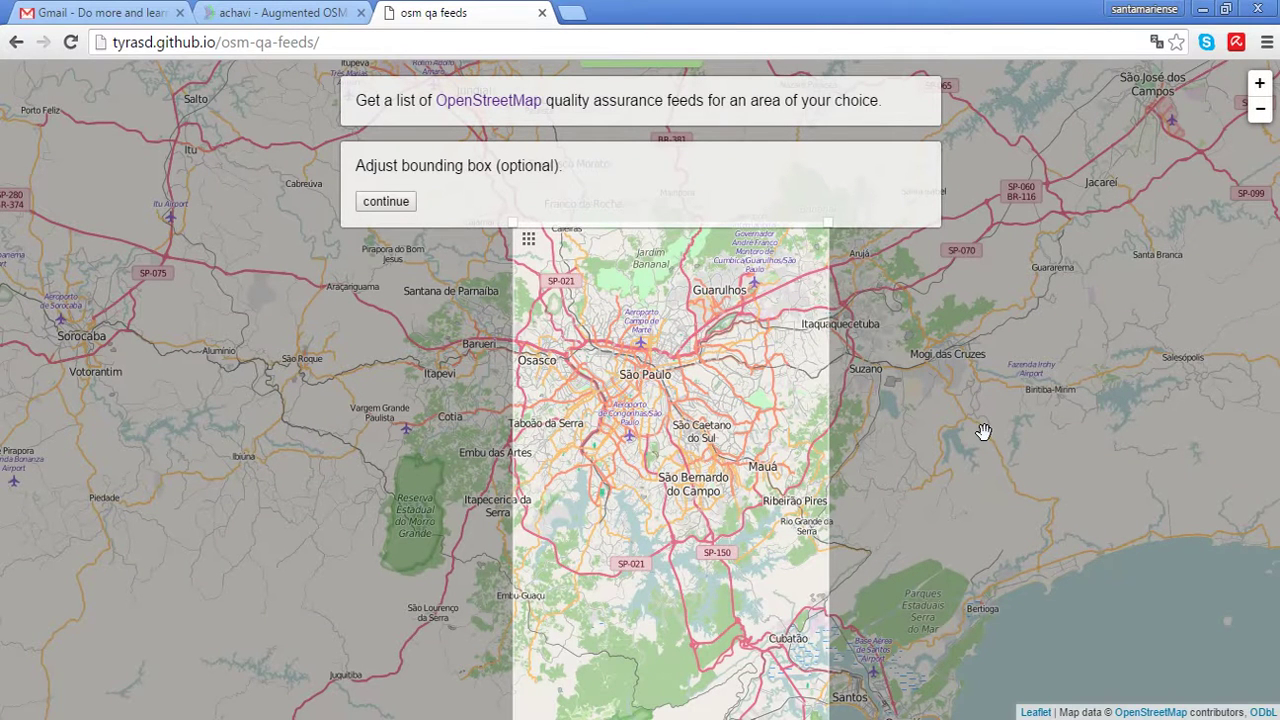
pyautogui.click(397, 207)
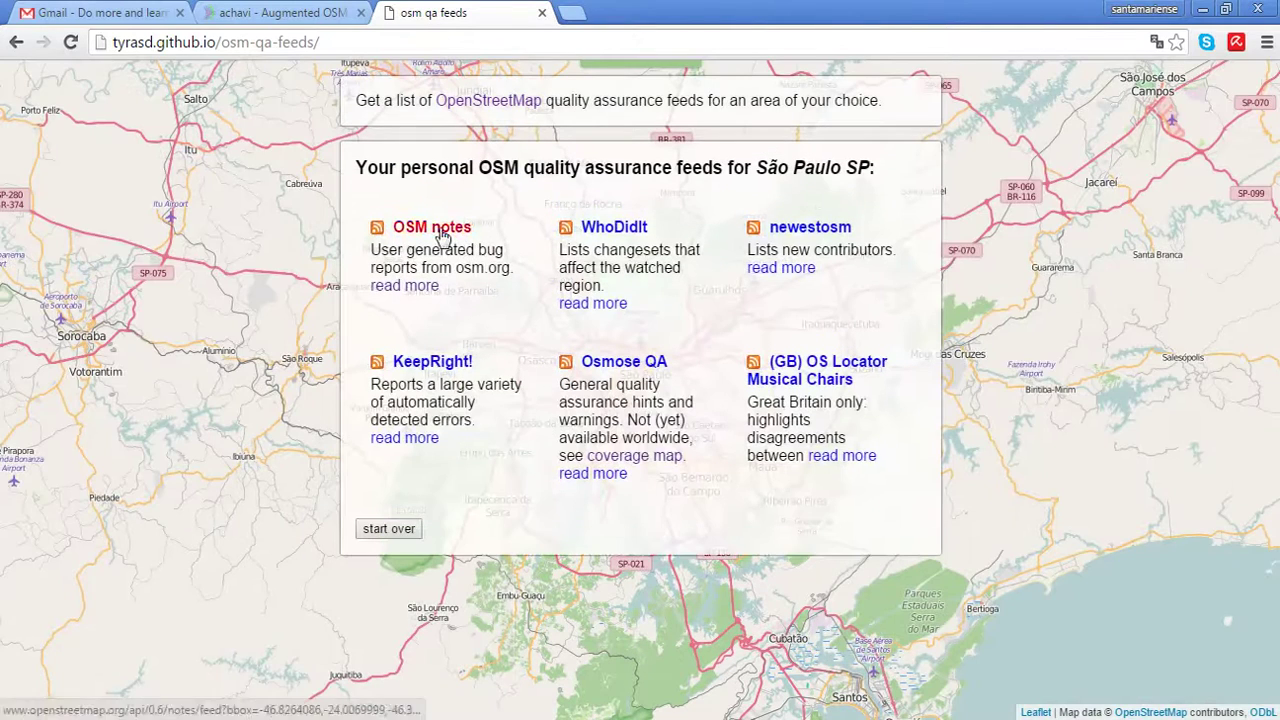
# Open the São Paulo SP WhoDidIt and newestosm feeds in background tabs and review the newestosm feed's new contributor entries
pyautogui.middleClick(612, 228)
pyautogui.middleClick(805, 228)
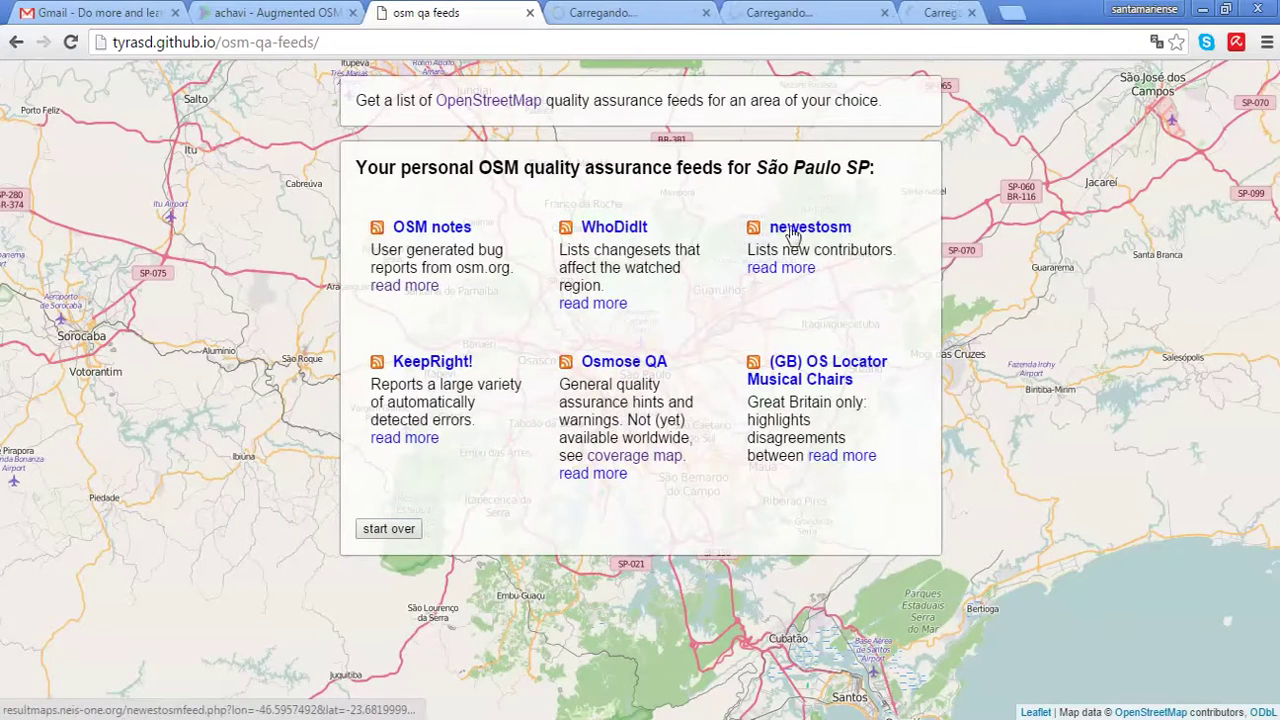
pyautogui.click(668, 10)
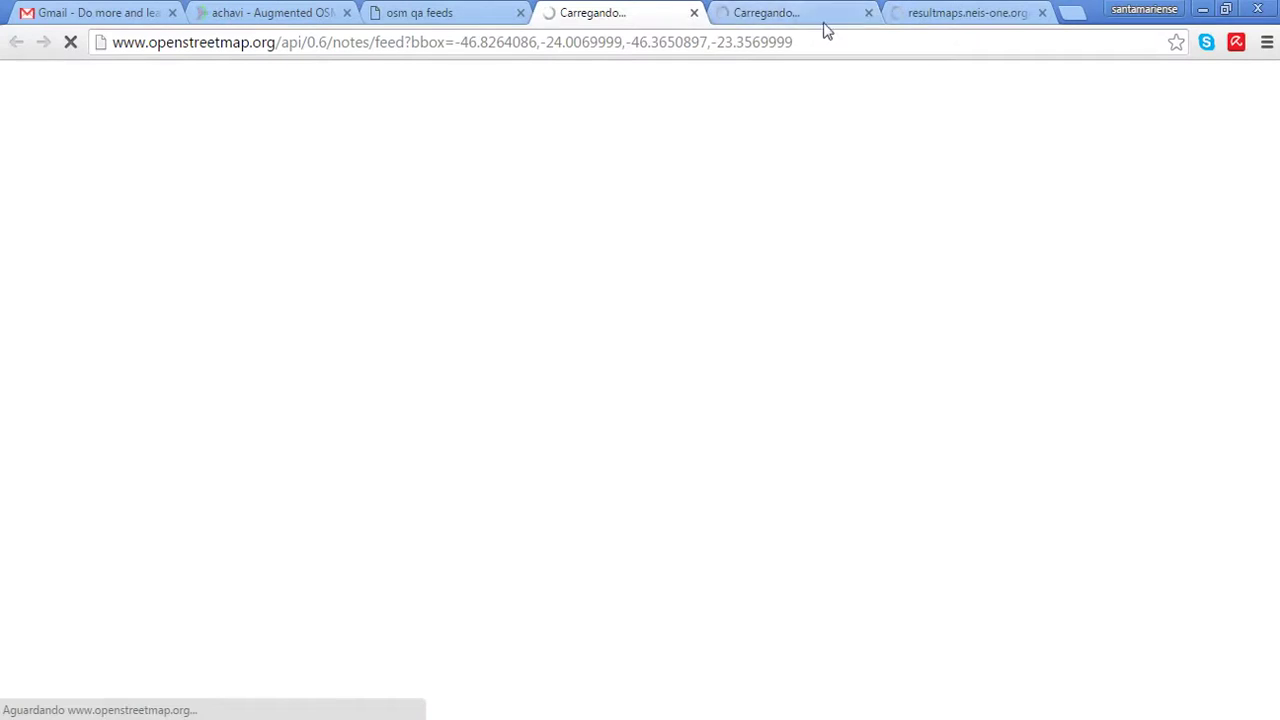
pyautogui.click(905, 13)
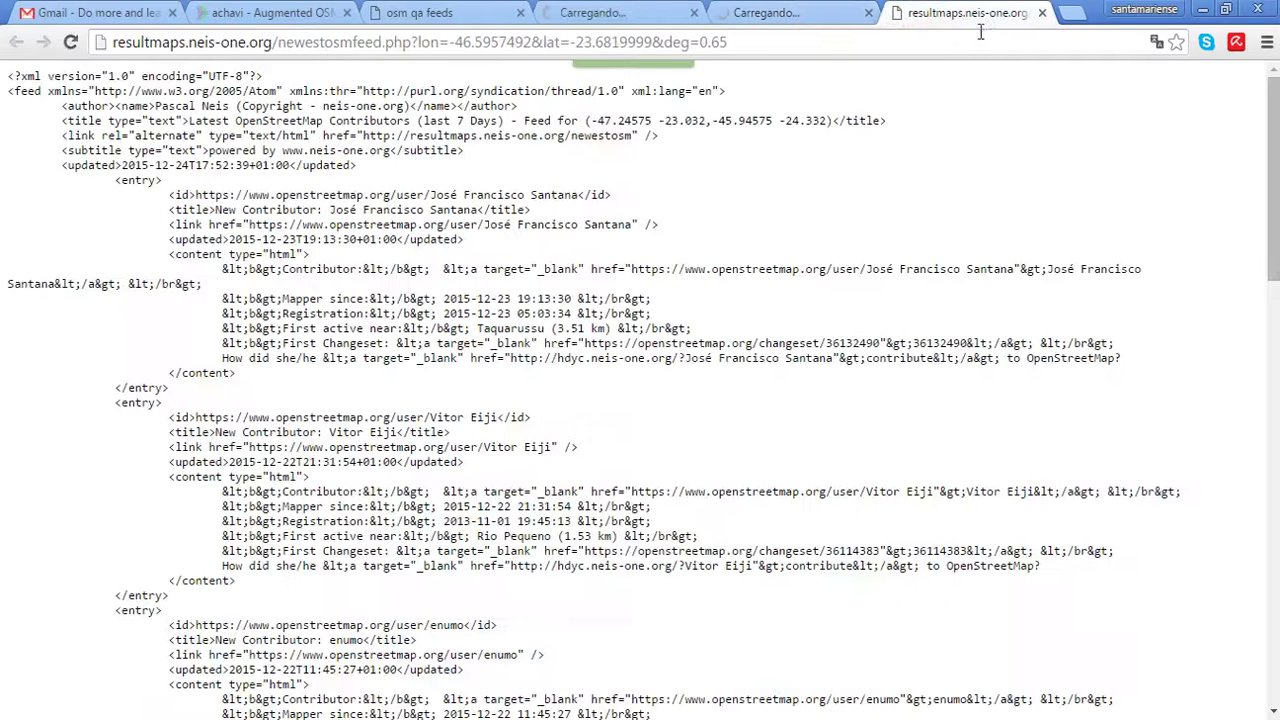
pyautogui.scroll(-1, 834, 141)
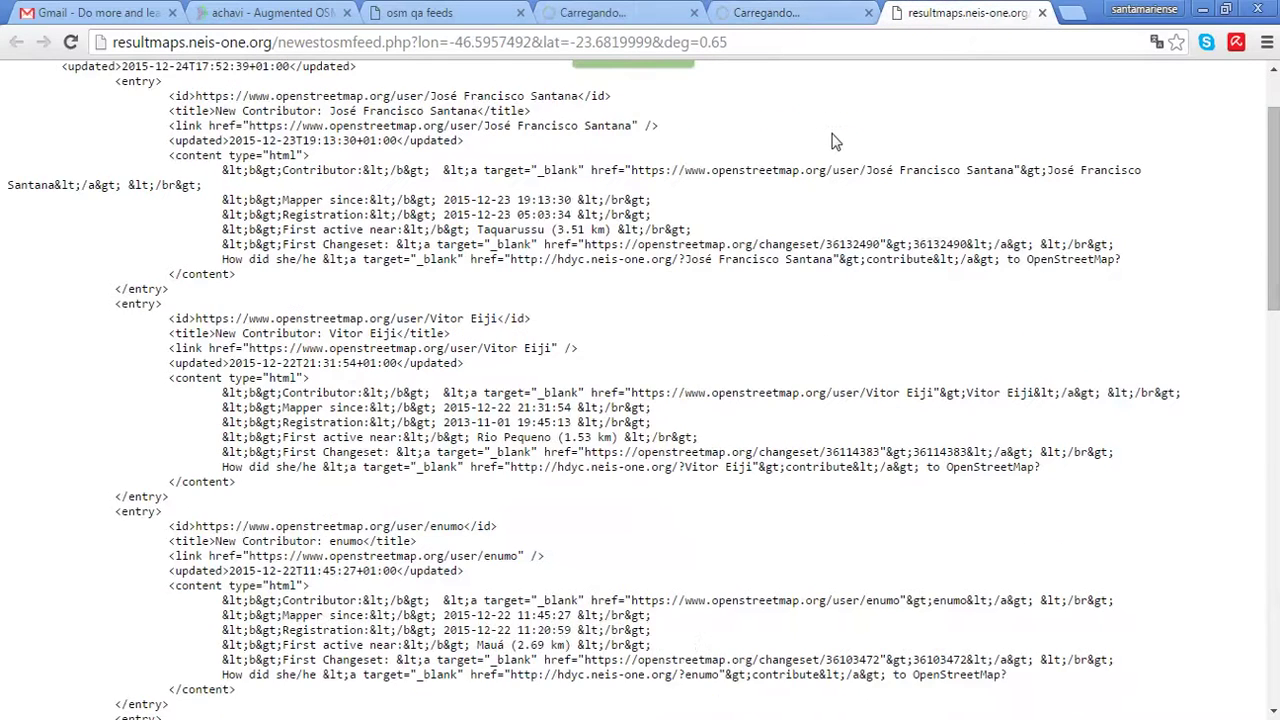
pyautogui.scroll(-10, 834, 141)
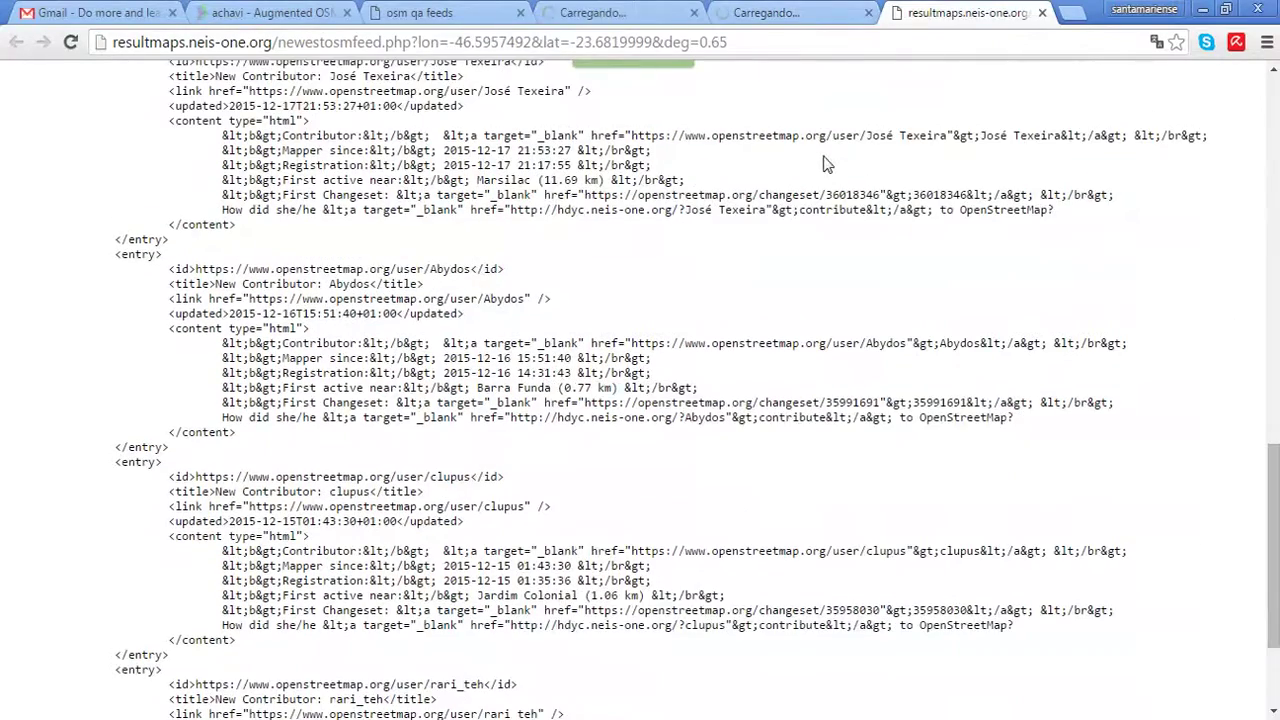
pyautogui.click(828, 10)
pyautogui.click(985, 16)
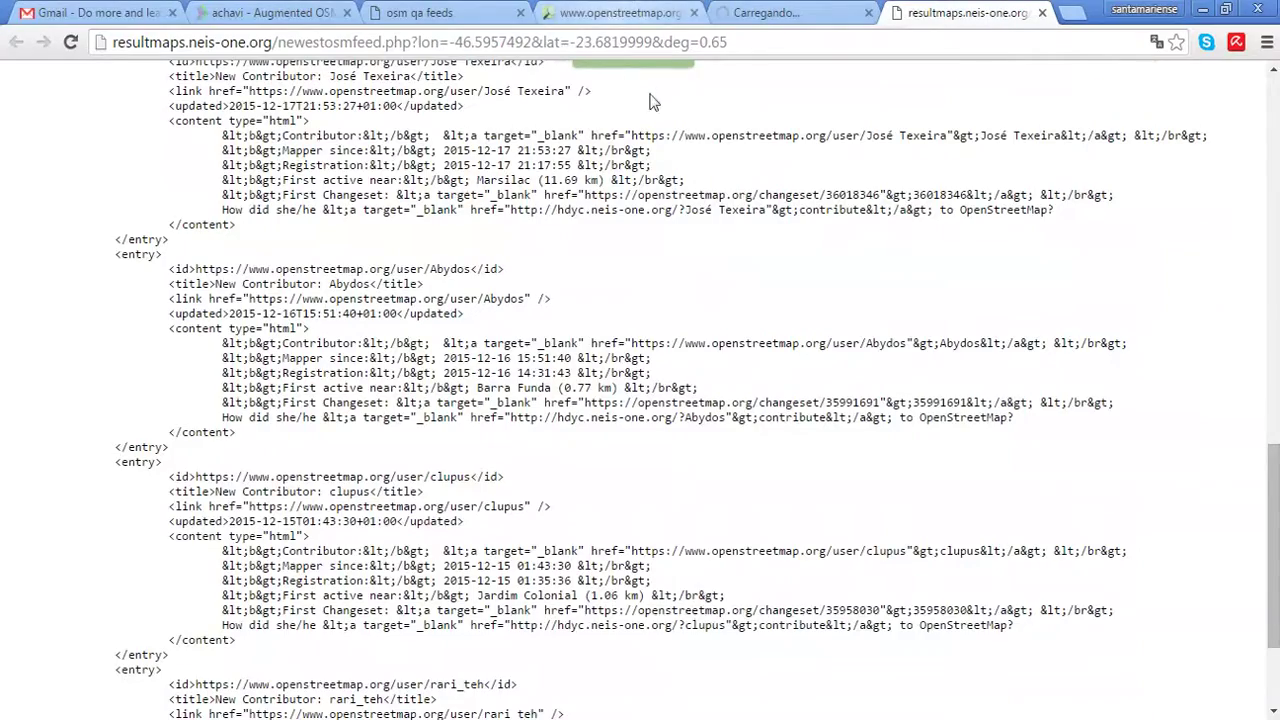
pyautogui.scroll(10, 655, 148)
pyautogui.scroll(2, 655, 148)
# Review the note entries in the OSM notes feed for São Paulo SP, checking back against the feed list
pyautogui.click(615, 12)
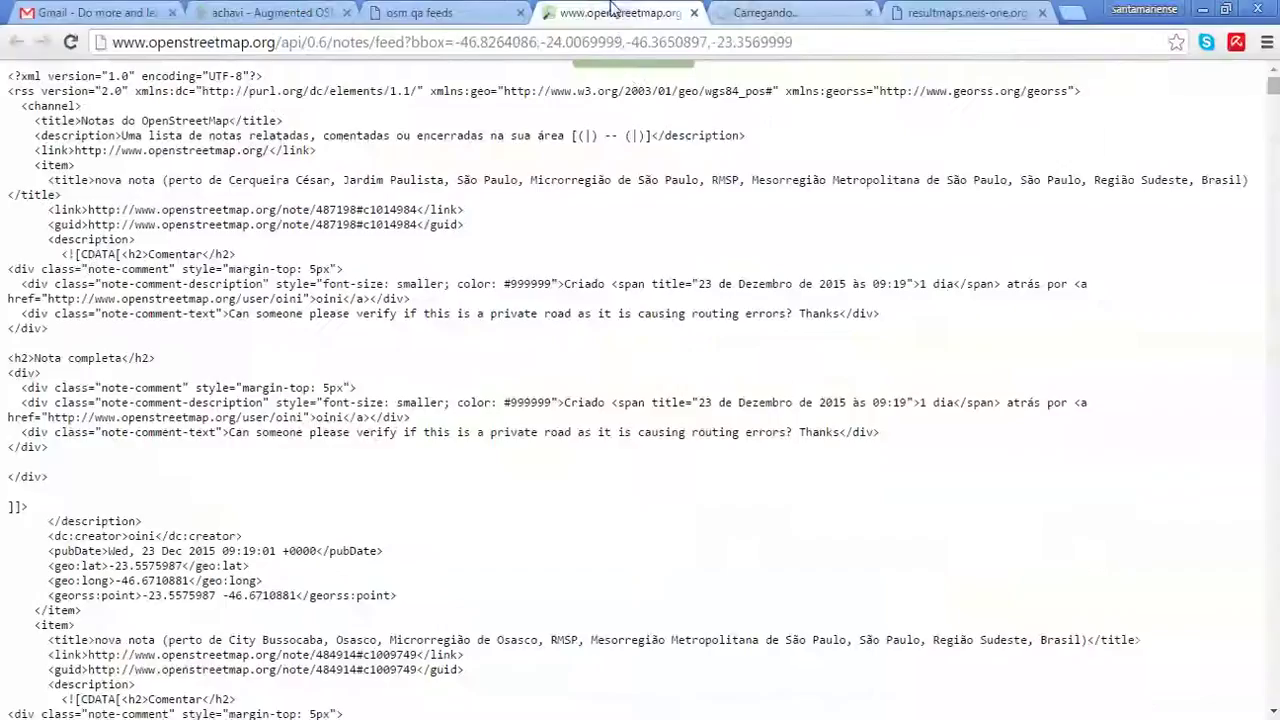
pyautogui.click(471, 10)
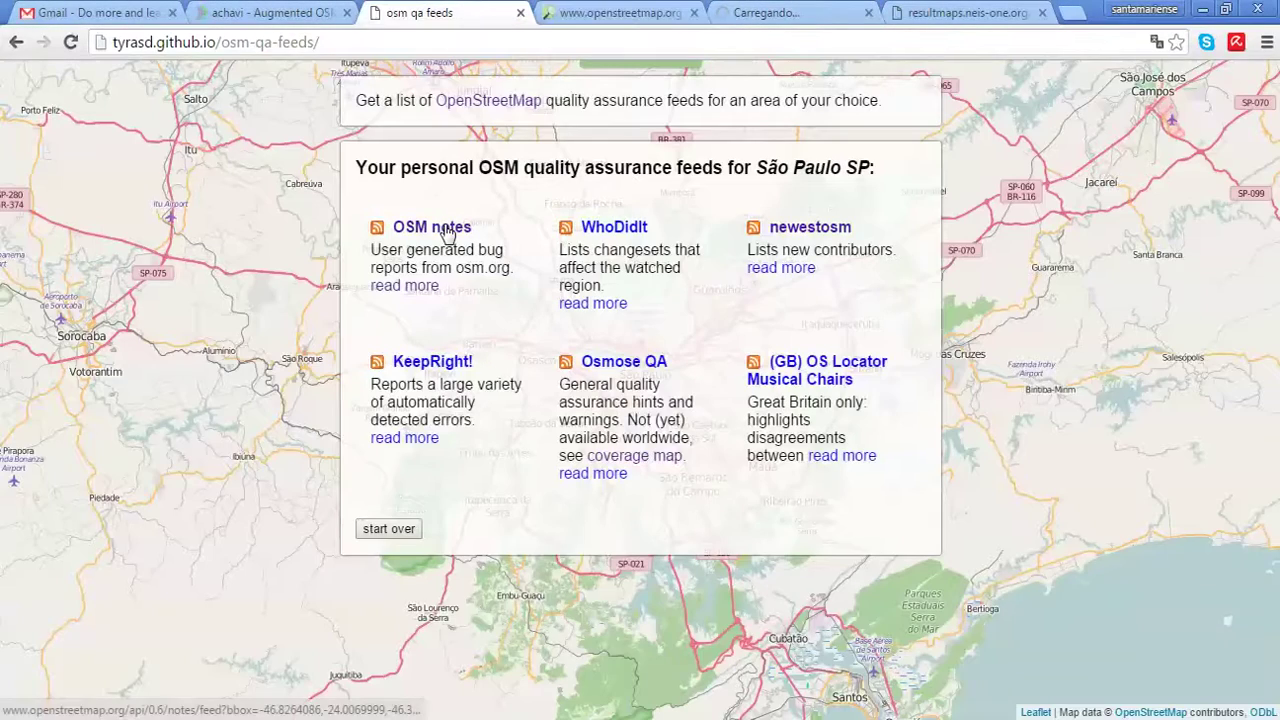
pyautogui.click(620, 12)
pyautogui.scroll(-4, 615, 280)
pyautogui.scroll(4, 620, 270)
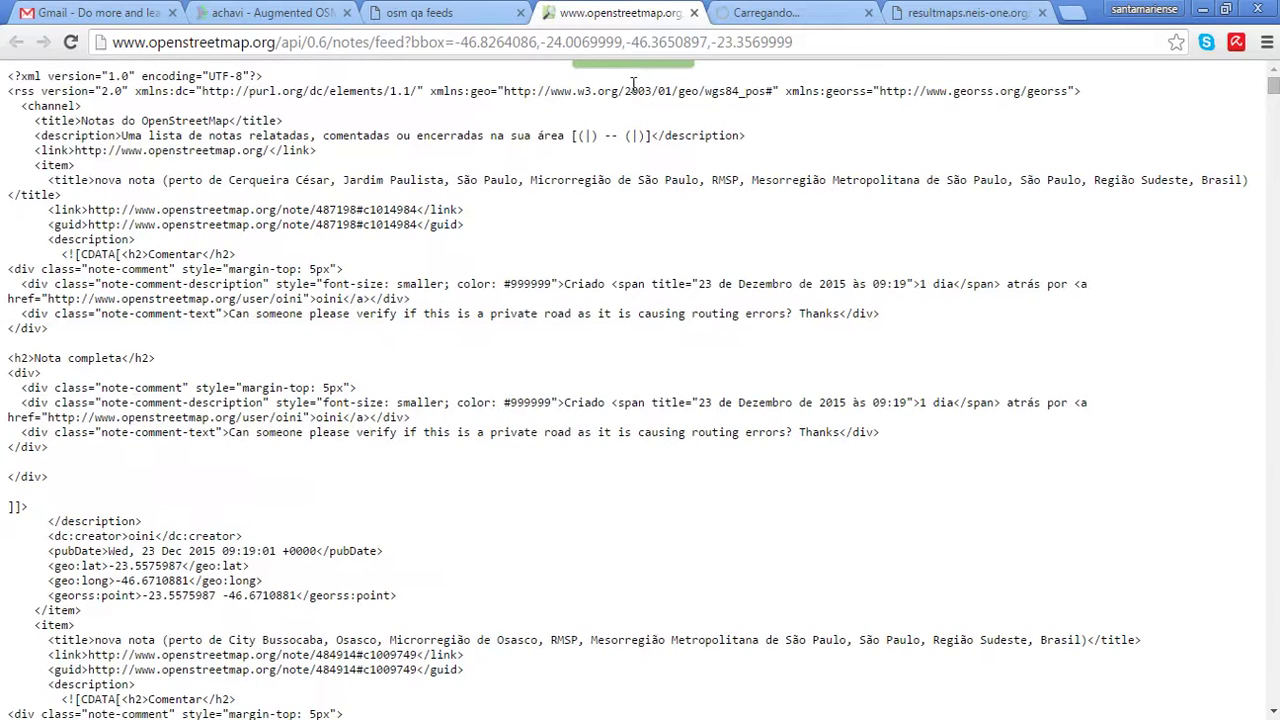
# Copy the link address of the OSM notes feed from the São Paulo SP feed list
pyautogui.click(452, 12)
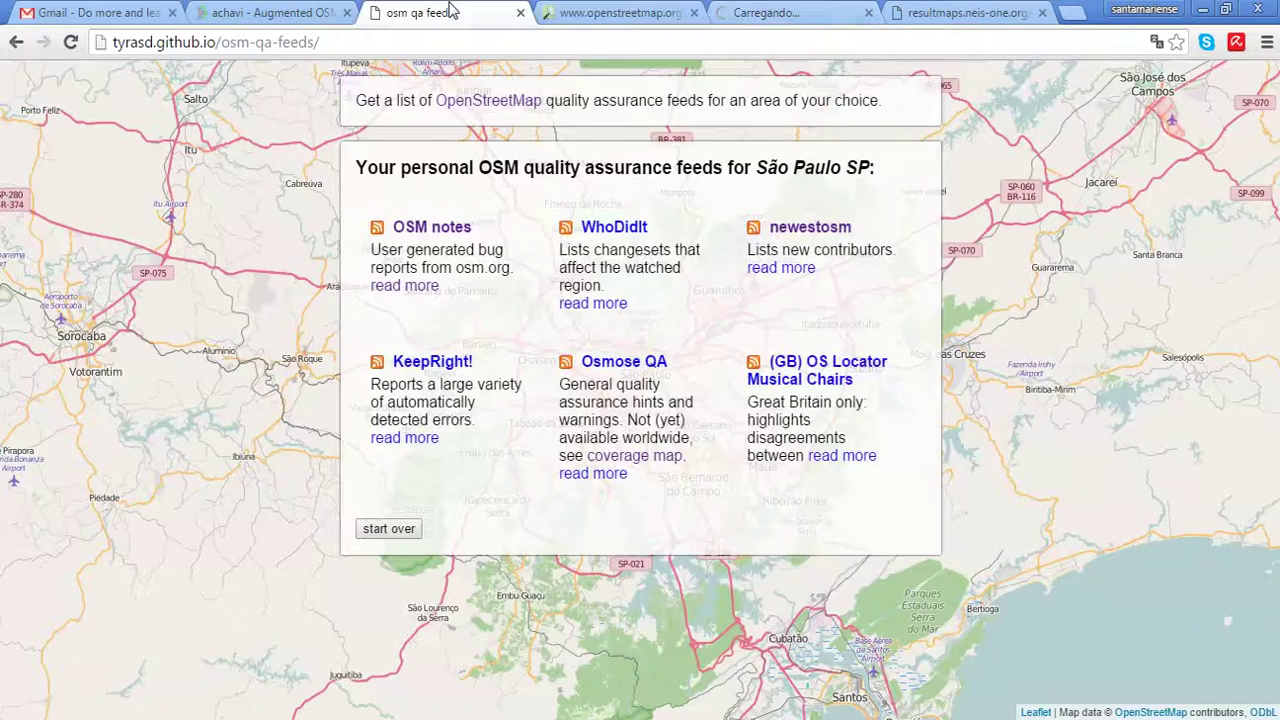
pyautogui.rightClick(428, 228)
pyautogui.click(528, 339)
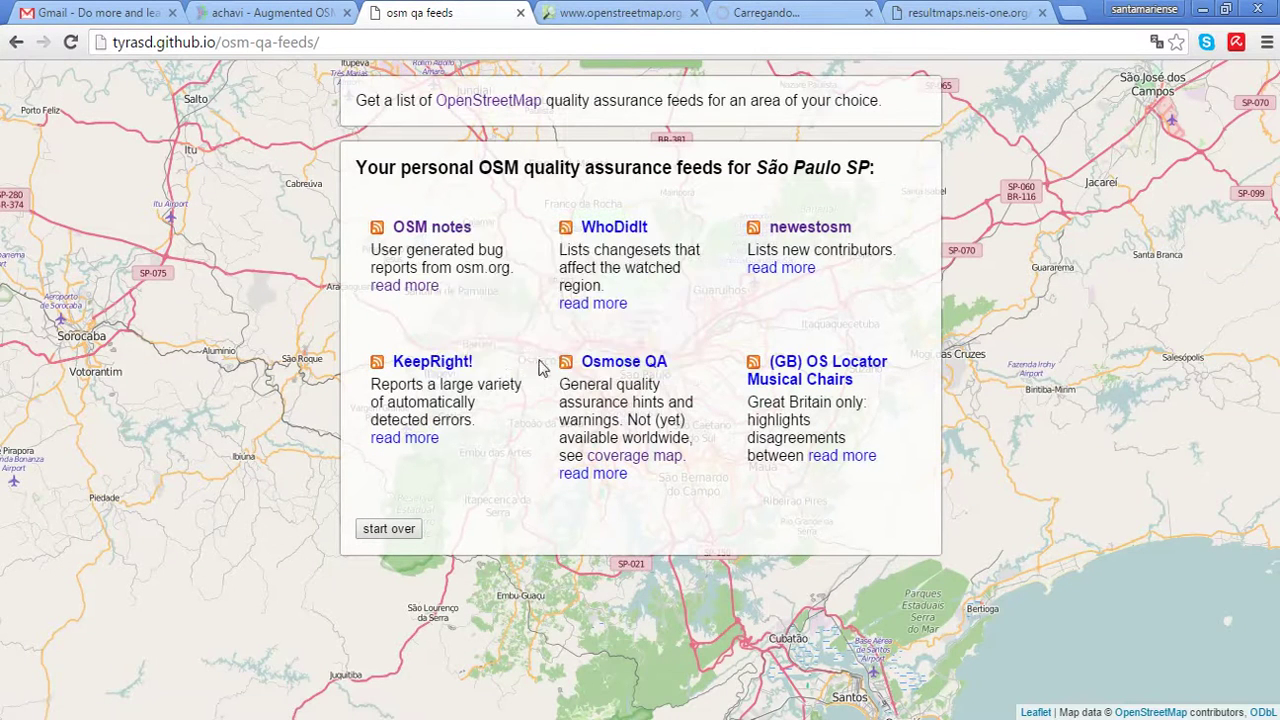
# Switch to RSSOwl and start a new RSS feed using the copied OSM notes address
pyautogui.hotkey('alt', 'Tab')
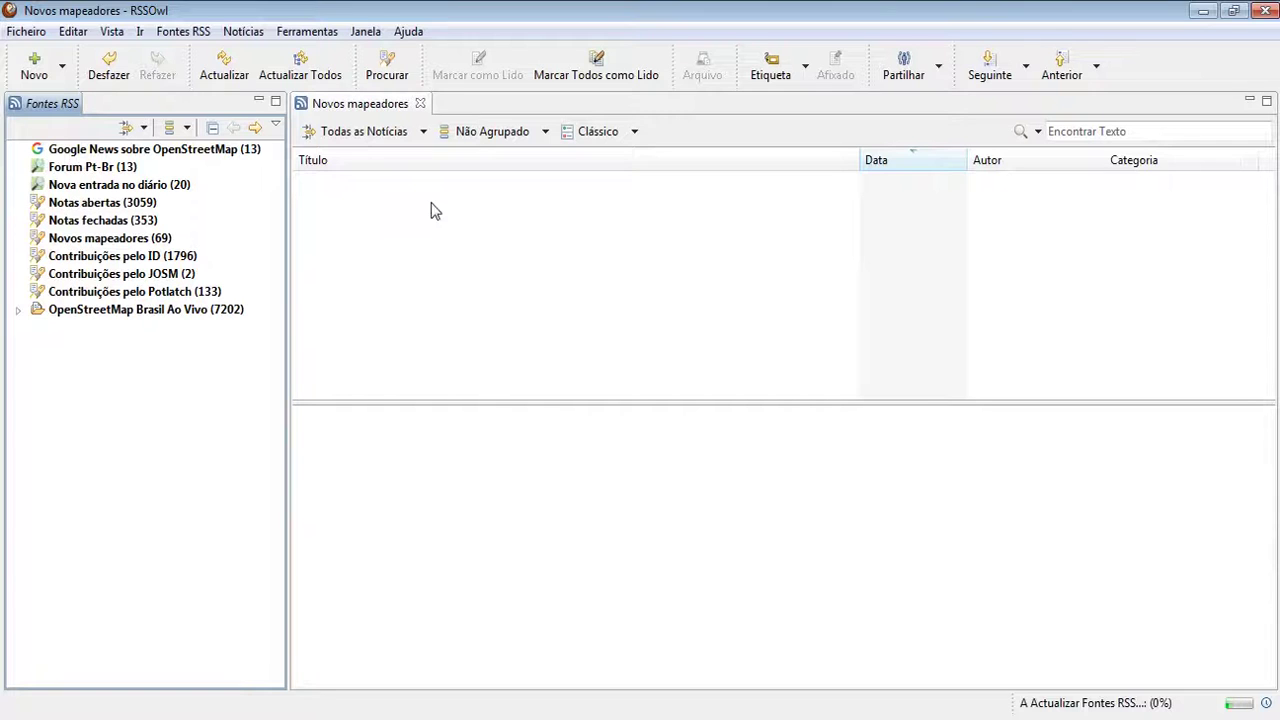
pyautogui.click(29, 34)
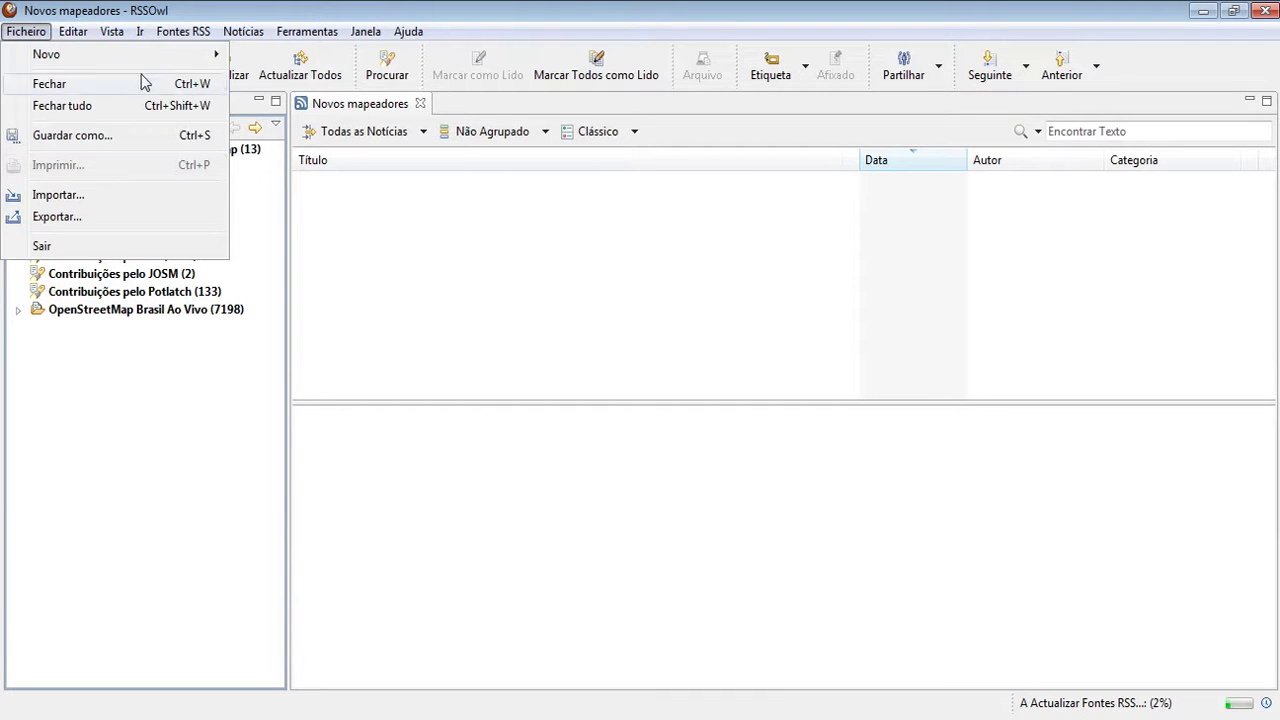
pyautogui.moveTo(155, 54)
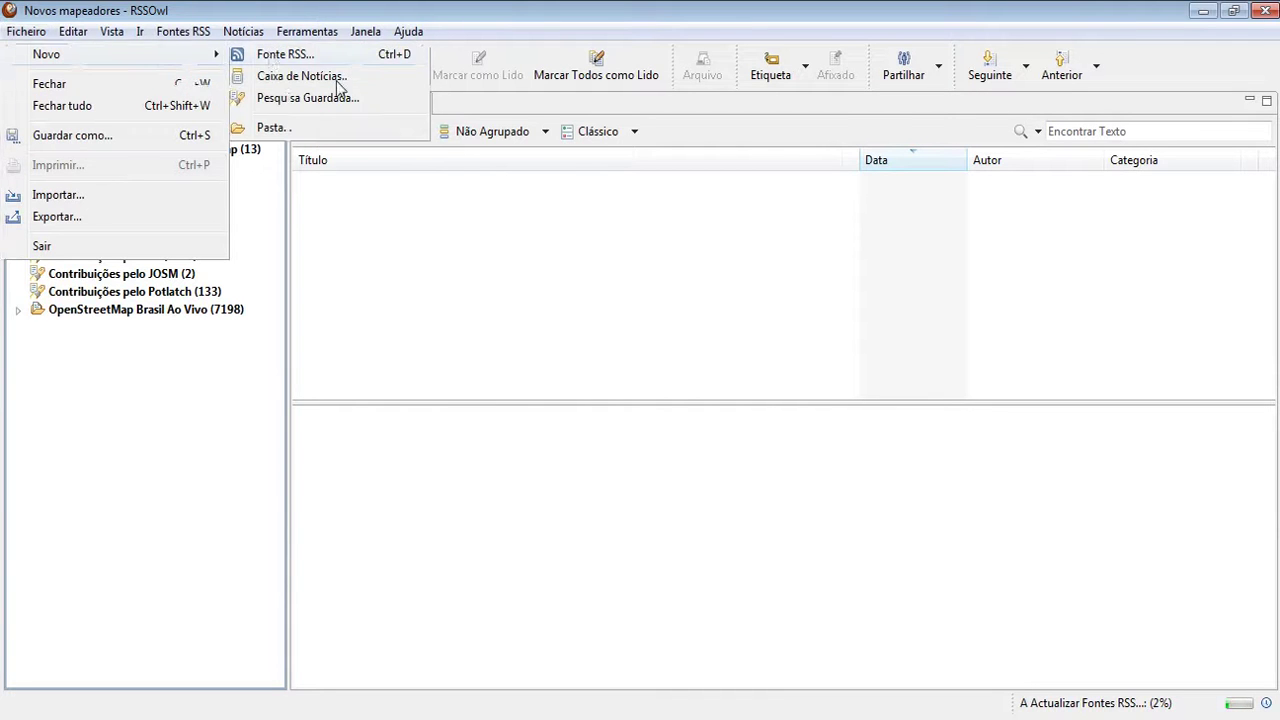
pyautogui.click(270, 57)
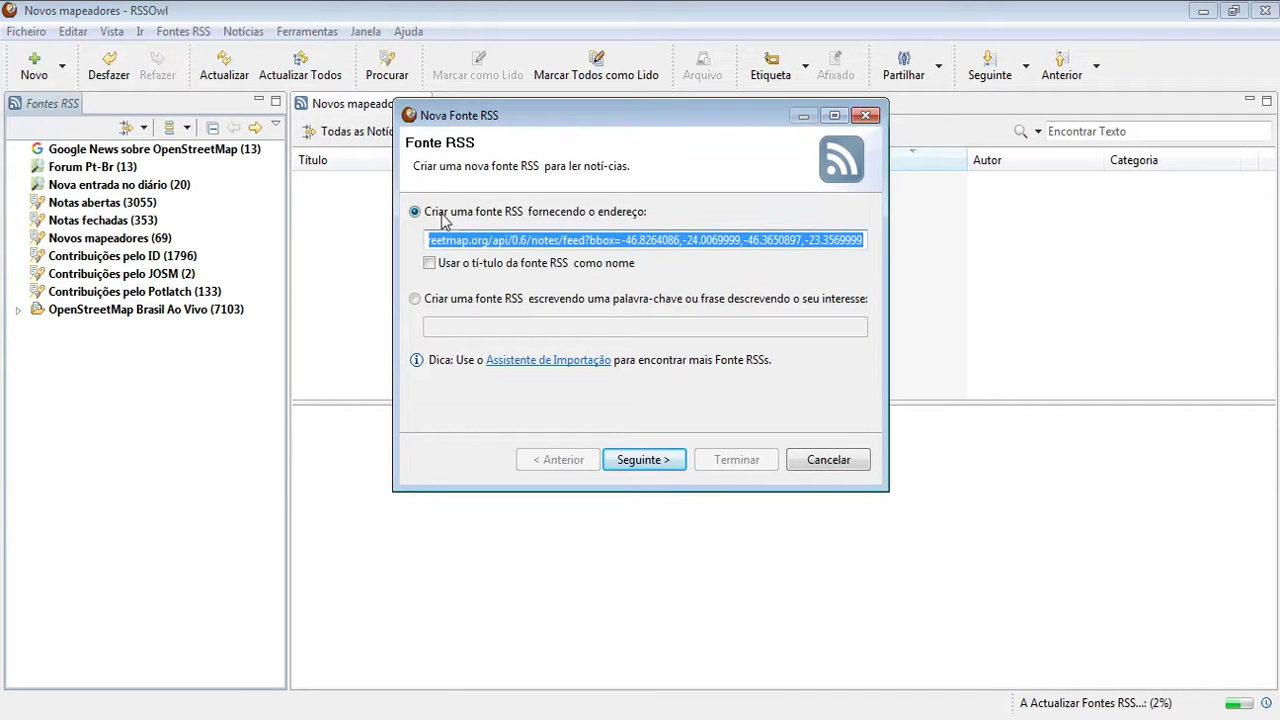
pyautogui.click(644, 460)
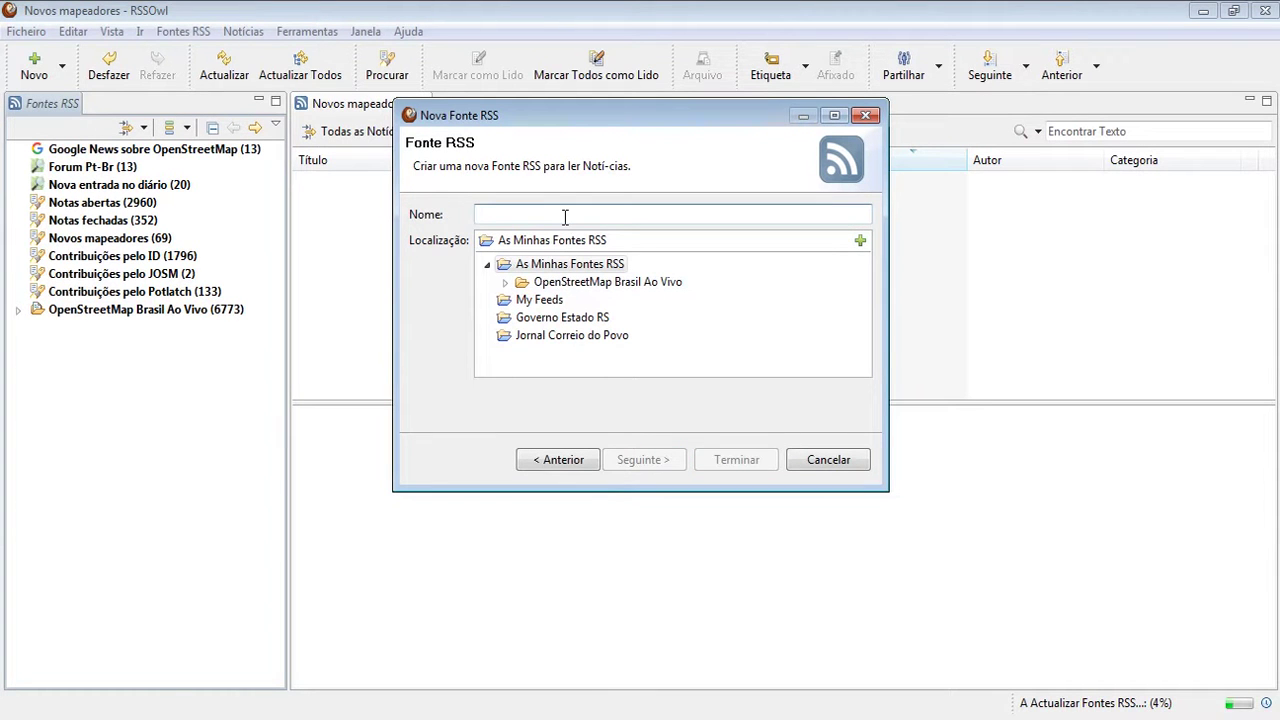
# Name the new feed "Novas notas em São Paulo SP", place it in As Minhas Fontes RSS and finish creating it
pyautogui.write('Novas notas em')
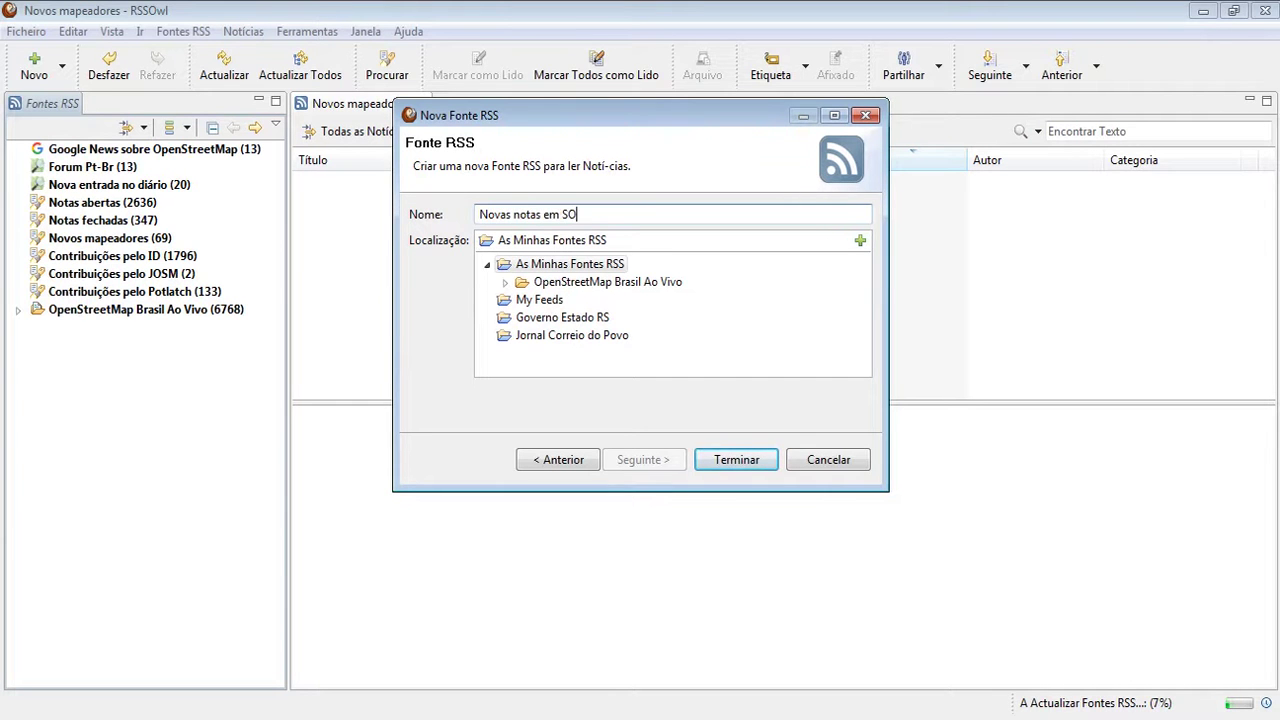
pyautogui.write(' São Paulo ')
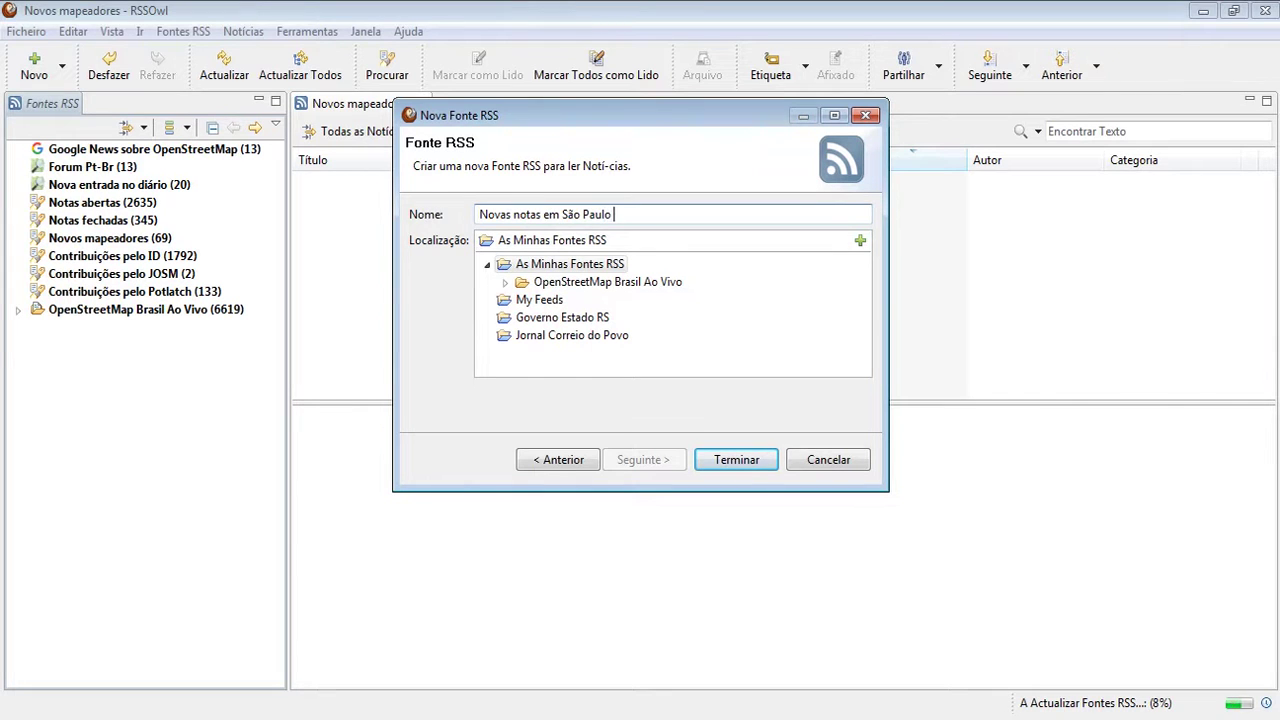
pyautogui.write('SP')
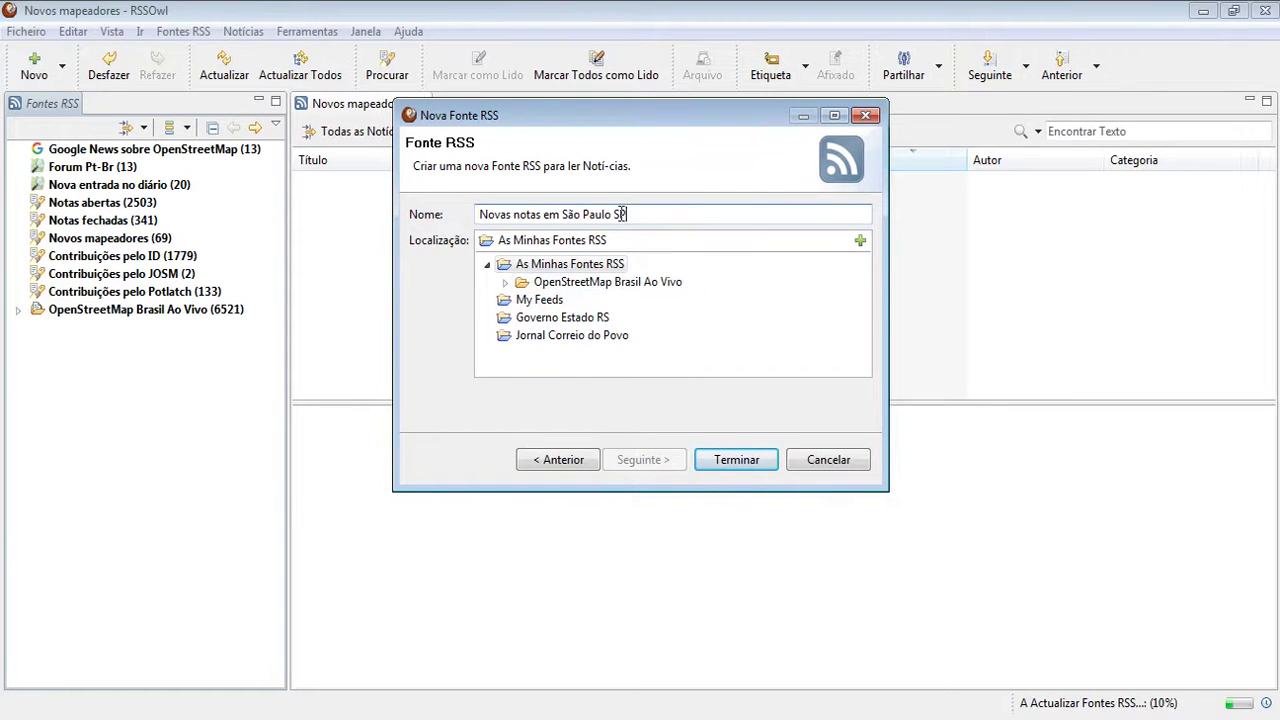
pyautogui.click(560, 265)
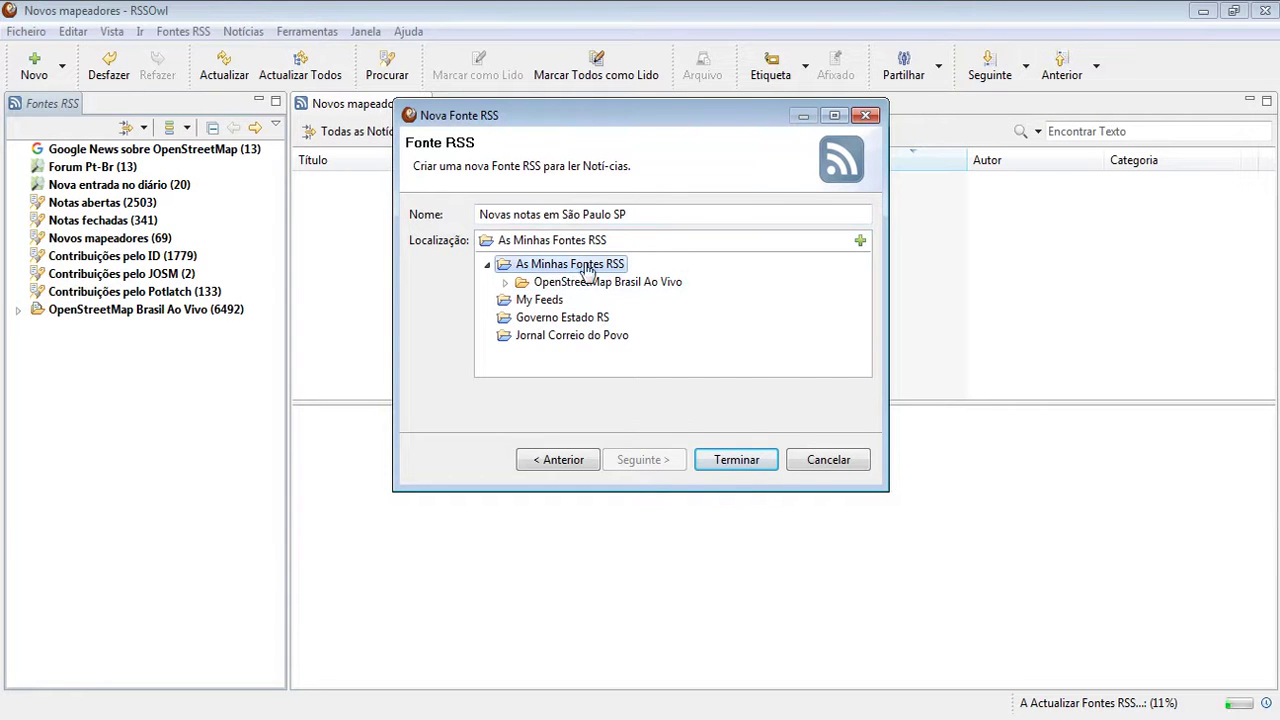
pyautogui.click(736, 462)
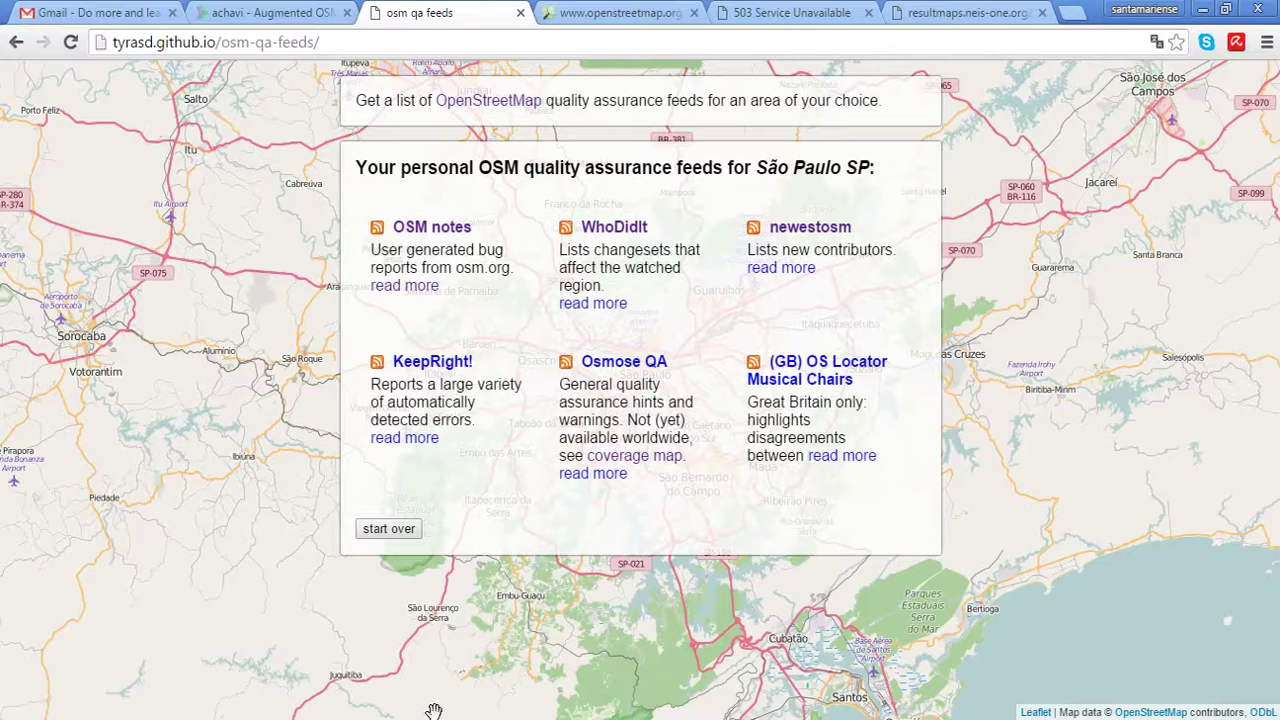
# Check the São Paulo WhoDidIt feed page against its entry in the feed list
pyautogui.click(656, 230)
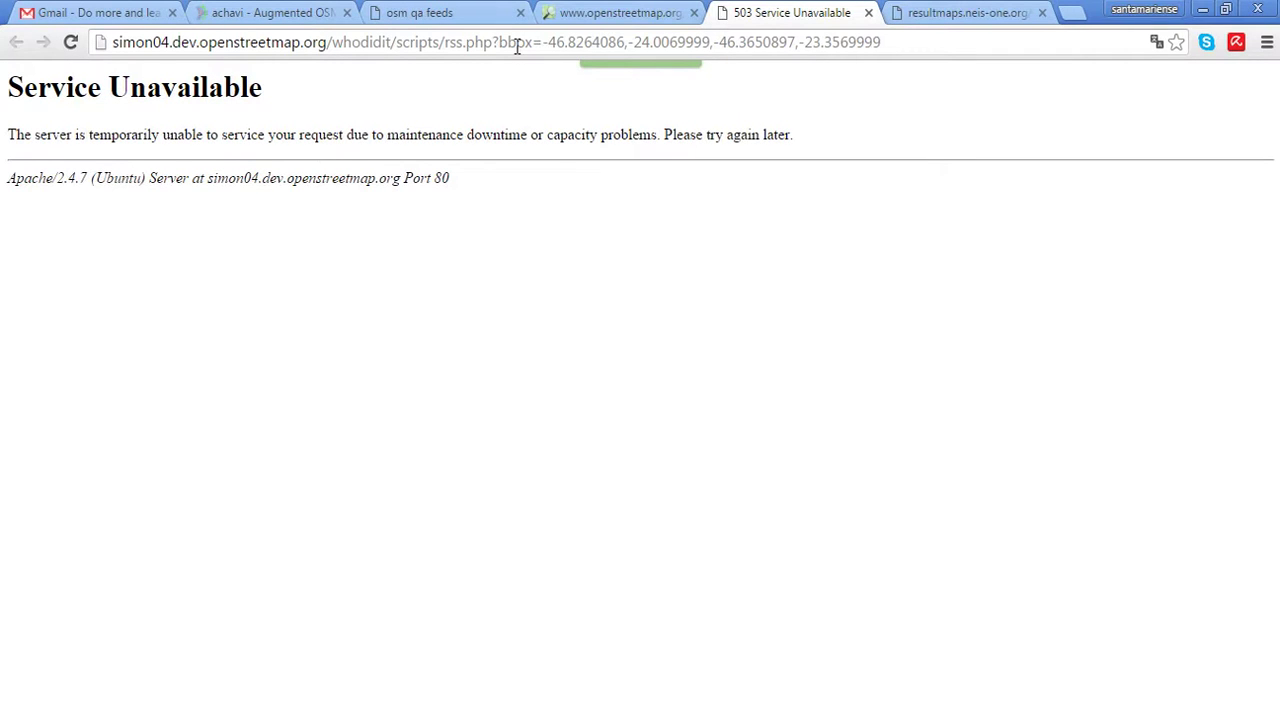
pyautogui.click(440, 12)
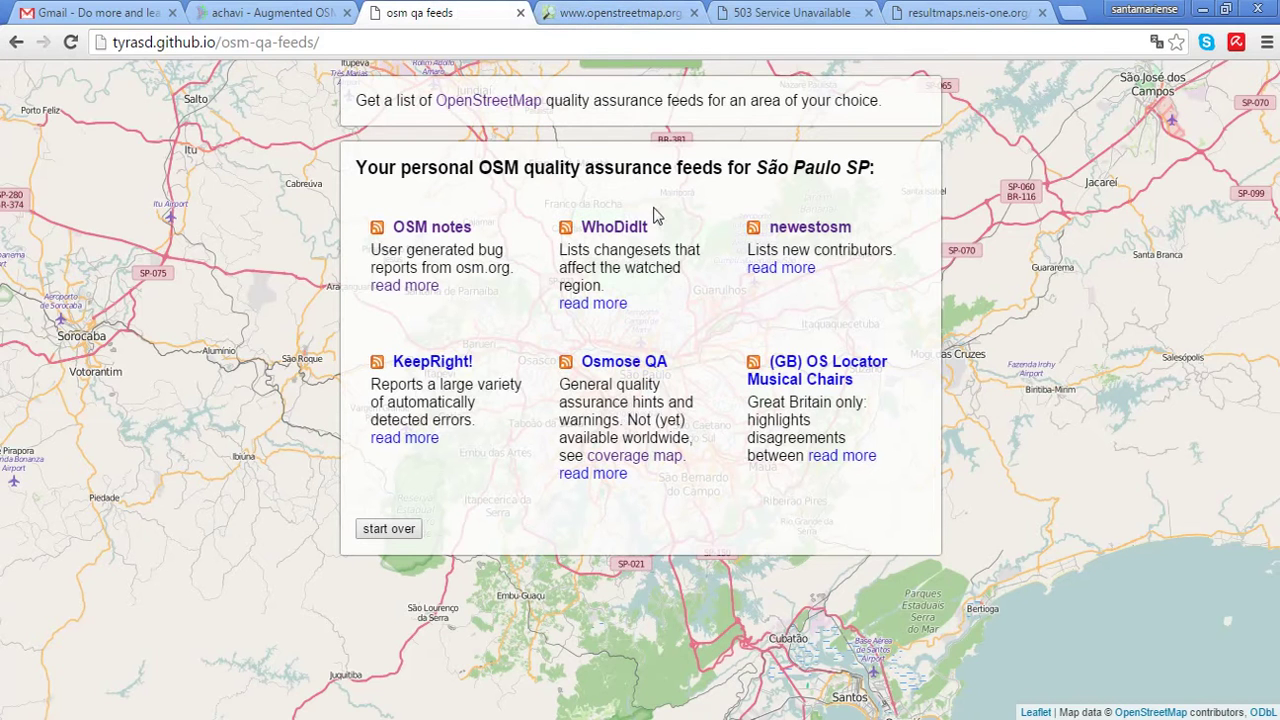
pyautogui.click(803, 12)
# In RSSOwl, expand OpenStreetMap Brasil Ao Vivo and its Alagoas folder, and copy the address of the "Quem fez o quê" feed
pyautogui.click(398, 717)
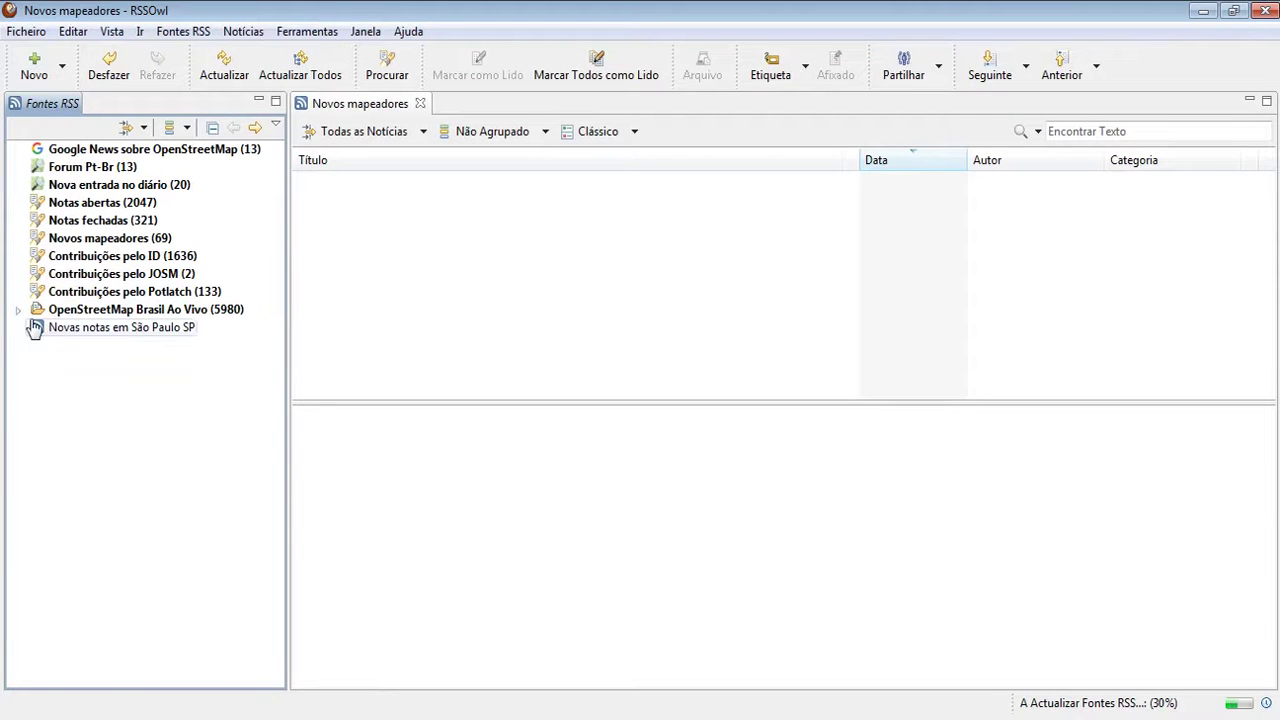
pyautogui.doubleClick(52, 314)
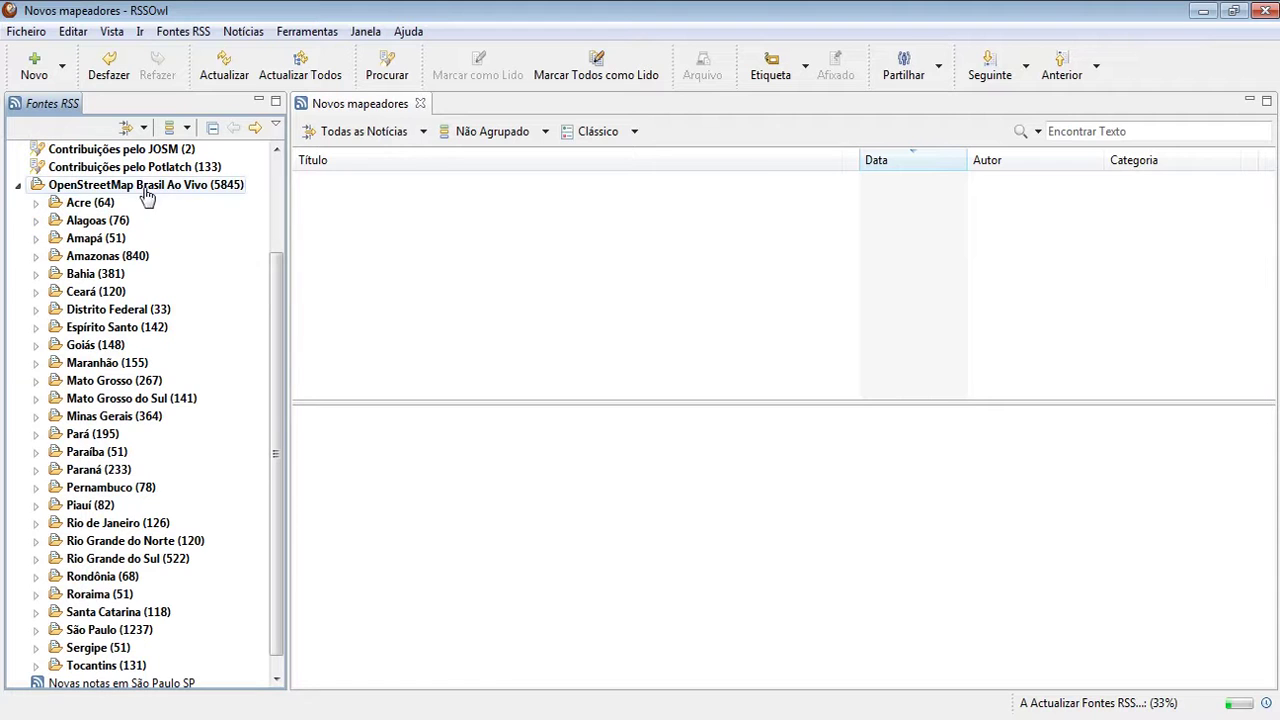
pyautogui.click(36, 220)
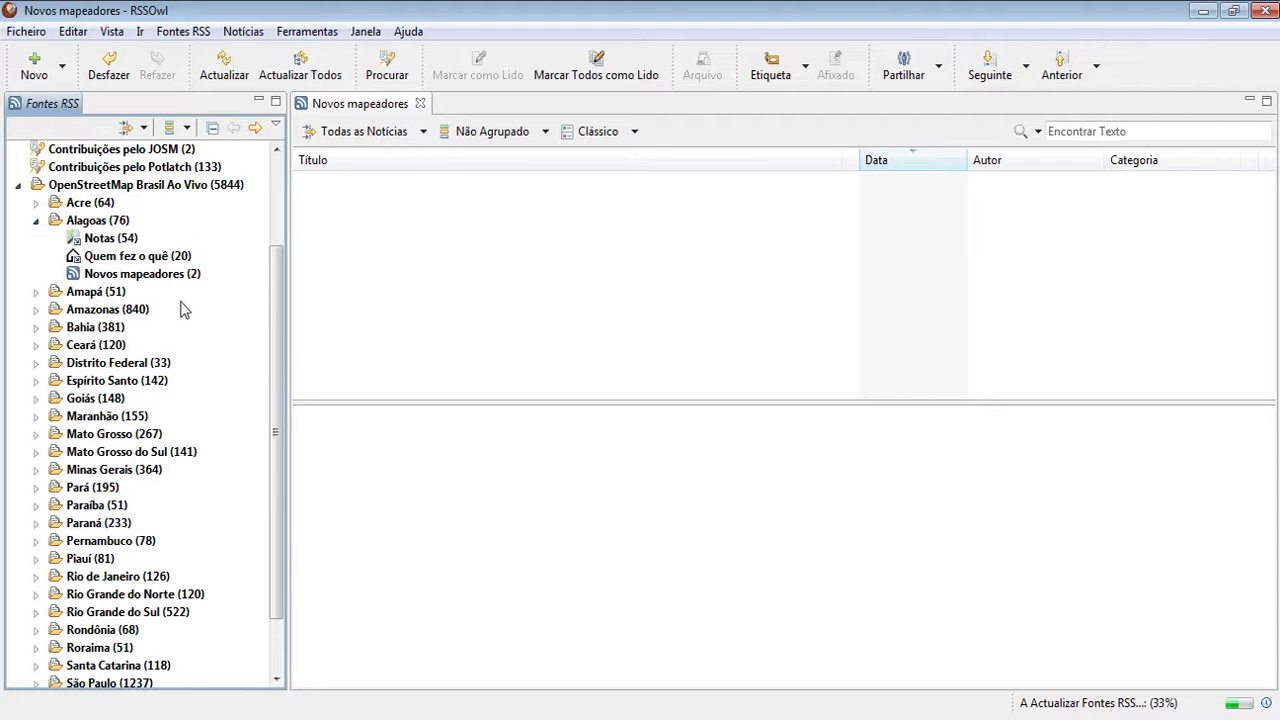
pyautogui.rightClick(152, 262)
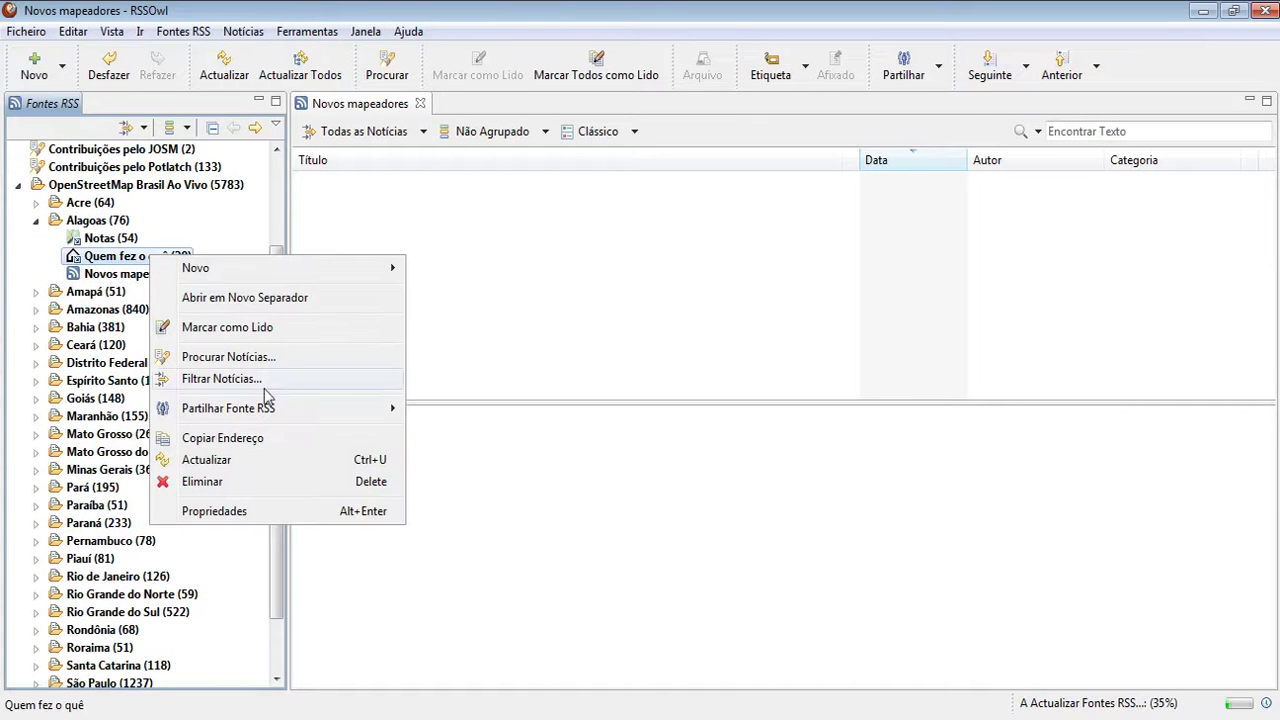
pyautogui.click(247, 440)
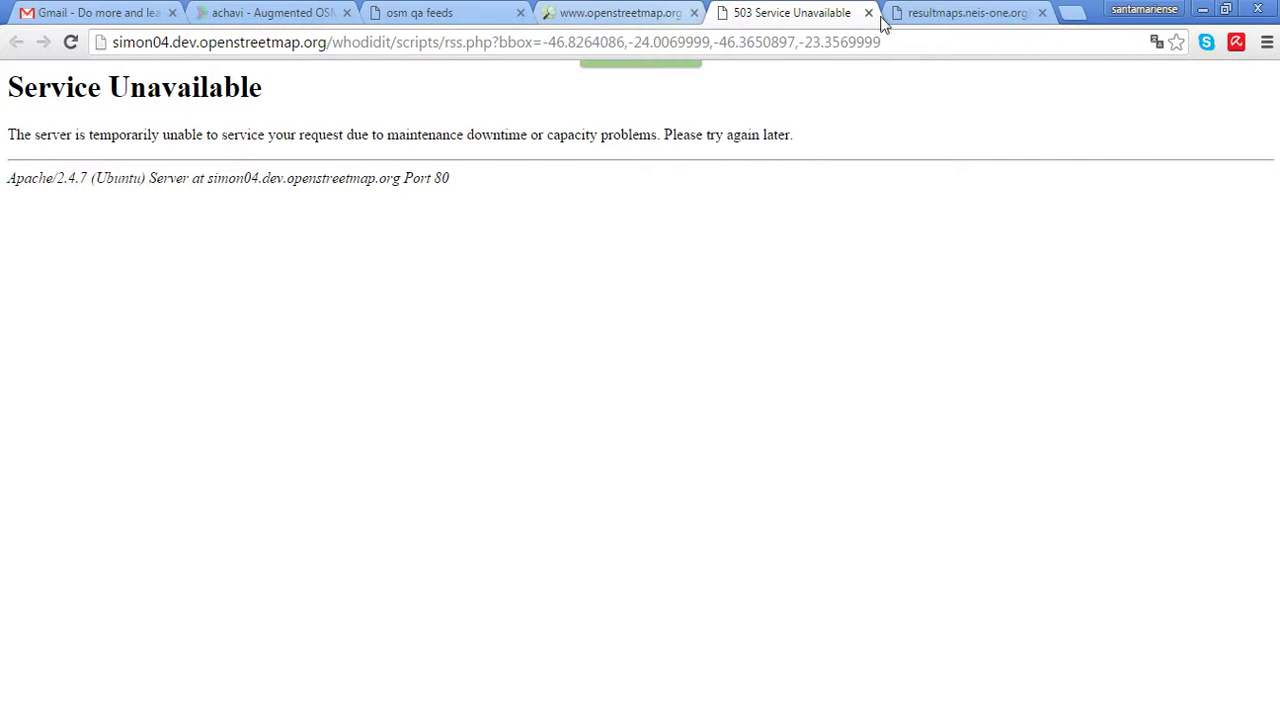
# Back in the browser, close the newestosm feed page and load the copied Alagoas WhoDidIt address in a new tab
pyautogui.click(920, 14)
pyautogui.click(1041, 13)
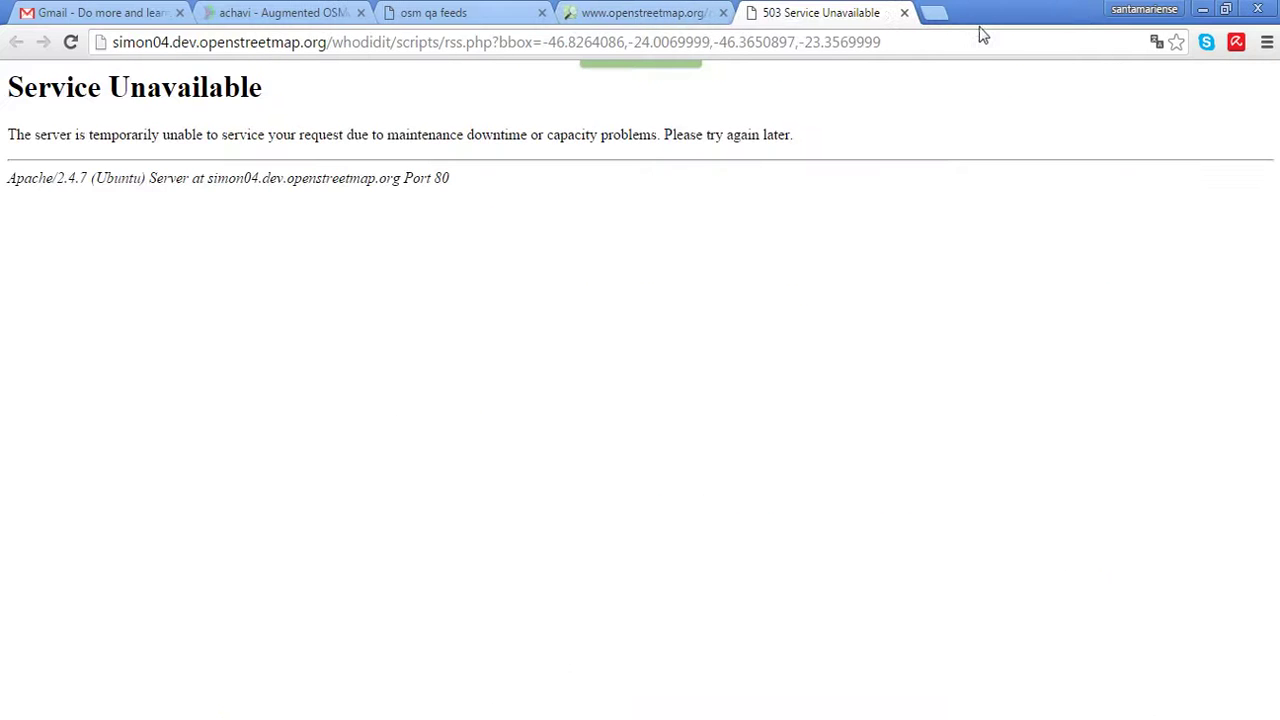
pyautogui.hotkey('ctrl', 't')
pyautogui.write('http://zverik.osm.rambler.ru/whodidit/scripts/rss.php?bbox=-38.2369999,-10.6568192,-34.9634362,-8.8129999')
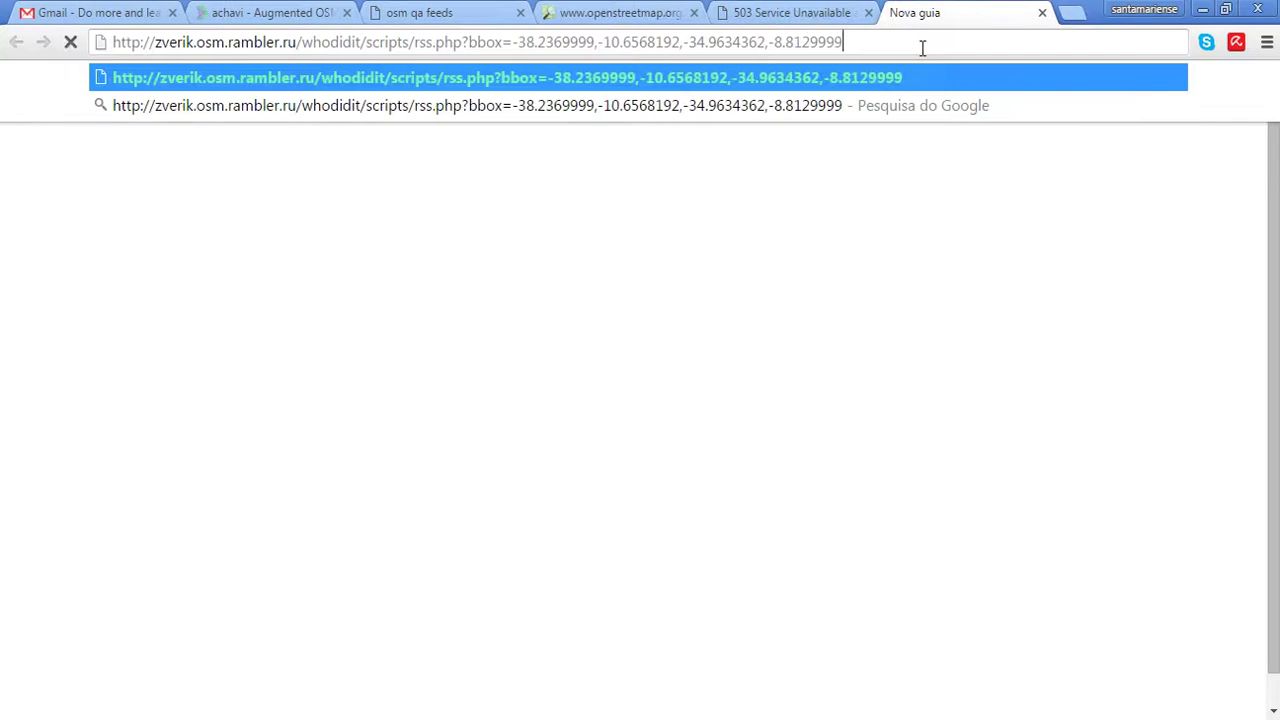
pyautogui.click(772, 12)
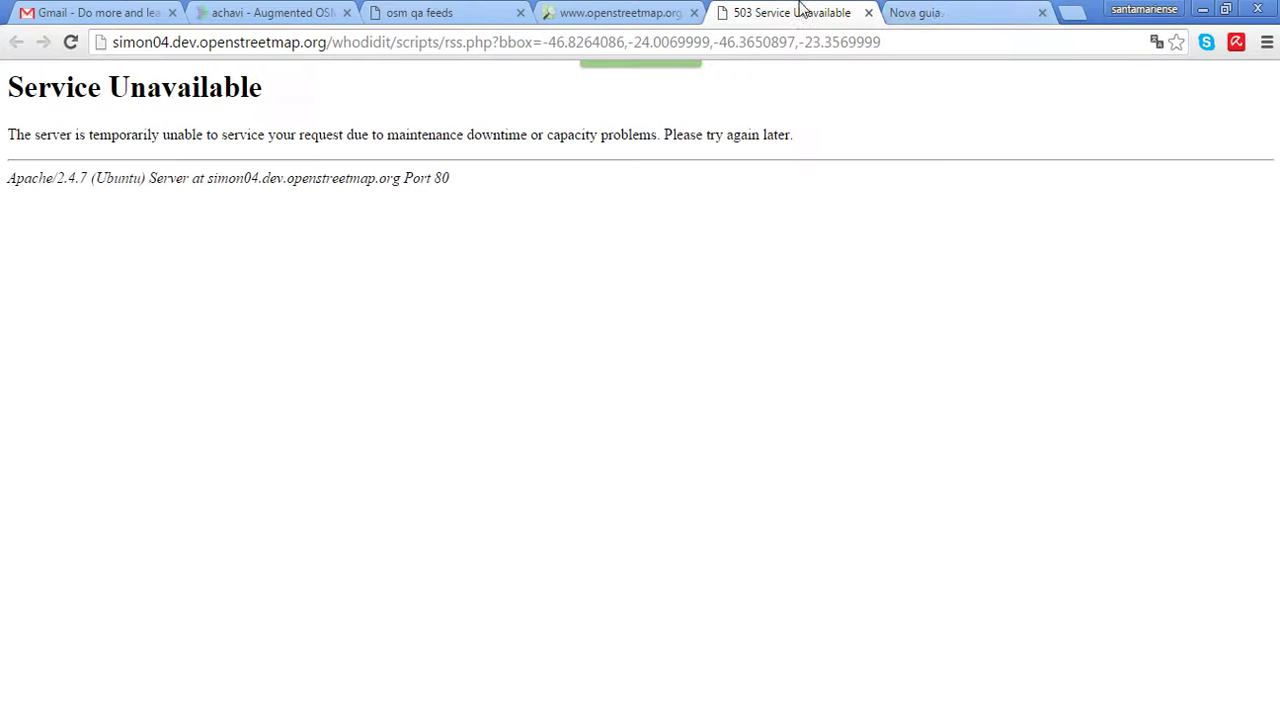
pyautogui.click(908, 12)
pyautogui.press('Return')
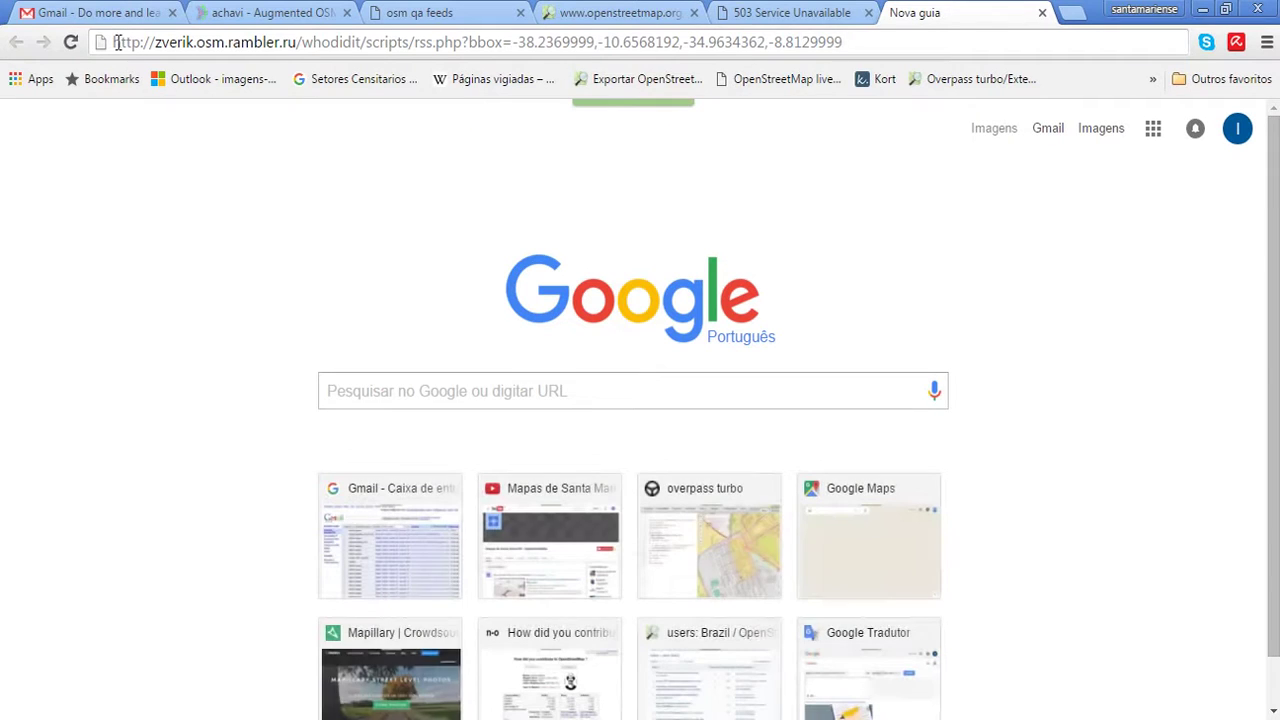
# Compare the two WhoDidIt feed addresses and select "simon04.dev.openstreetmap.org/whodidit/" in the São Paulo one
pyautogui.click(790, 9)
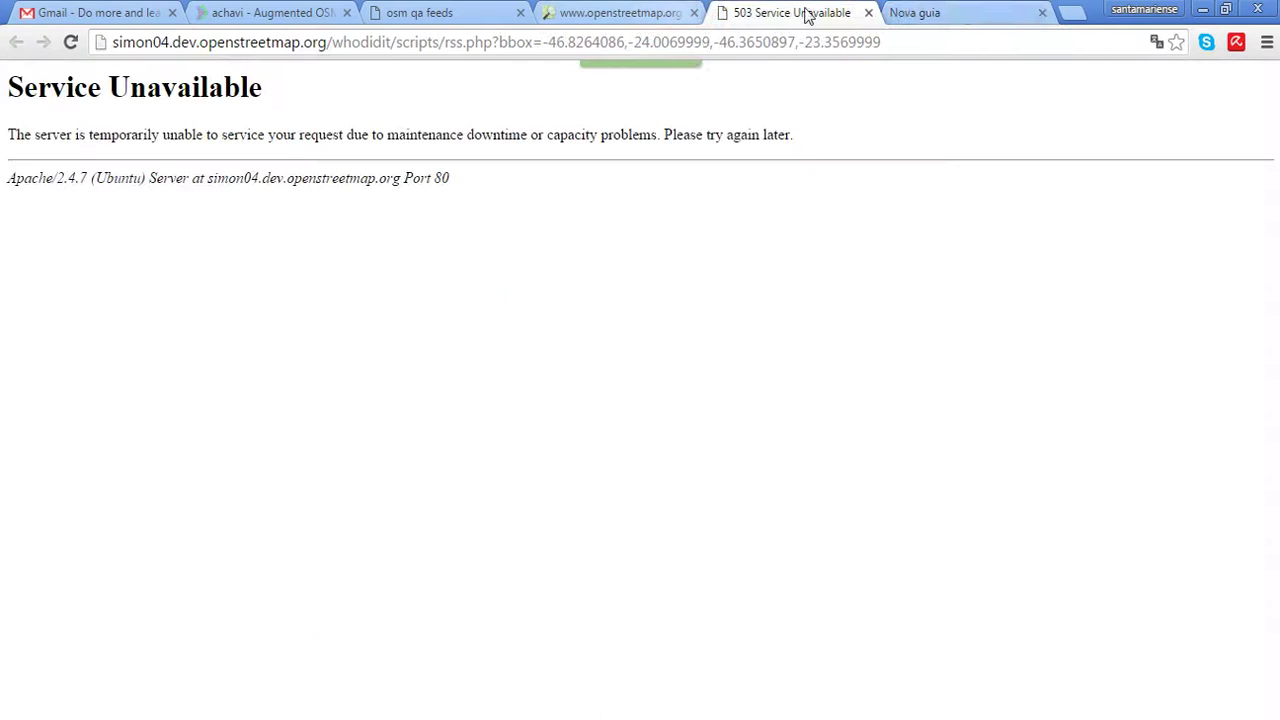
pyautogui.click(920, 9)
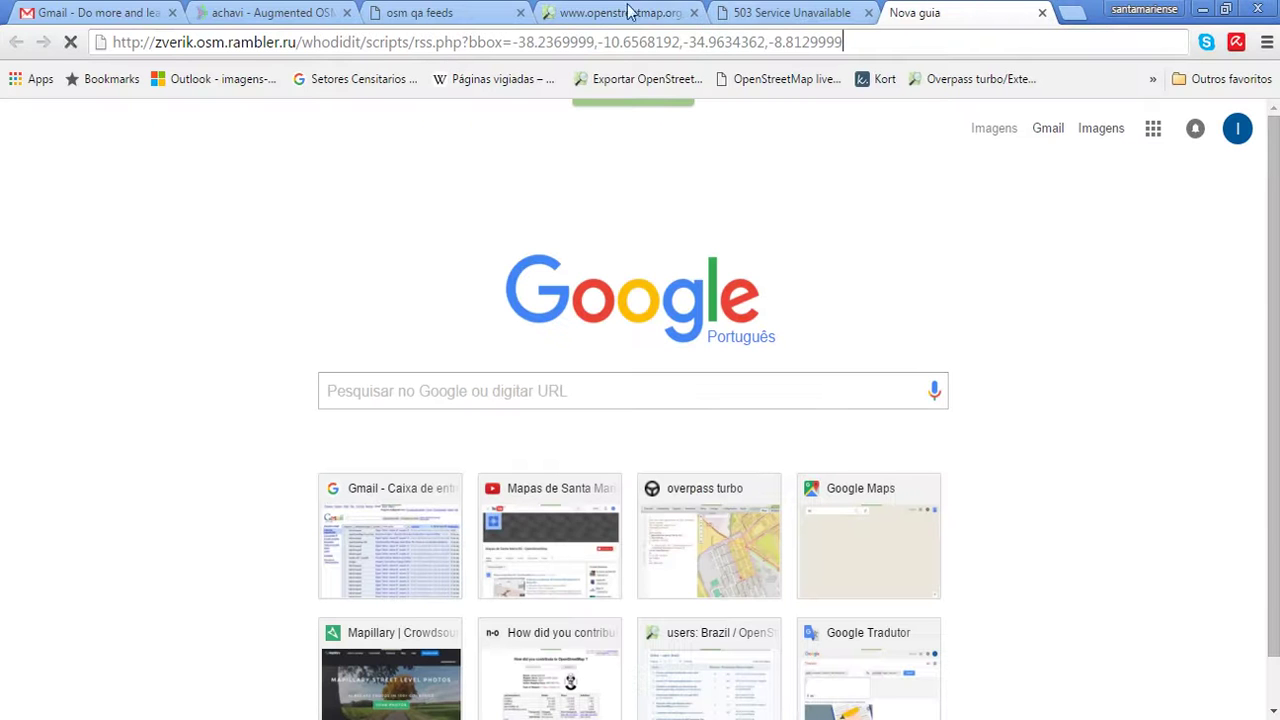
pyautogui.click(790, 12)
pyautogui.moveTo(396, 42); pyautogui.dragTo(112, 42)
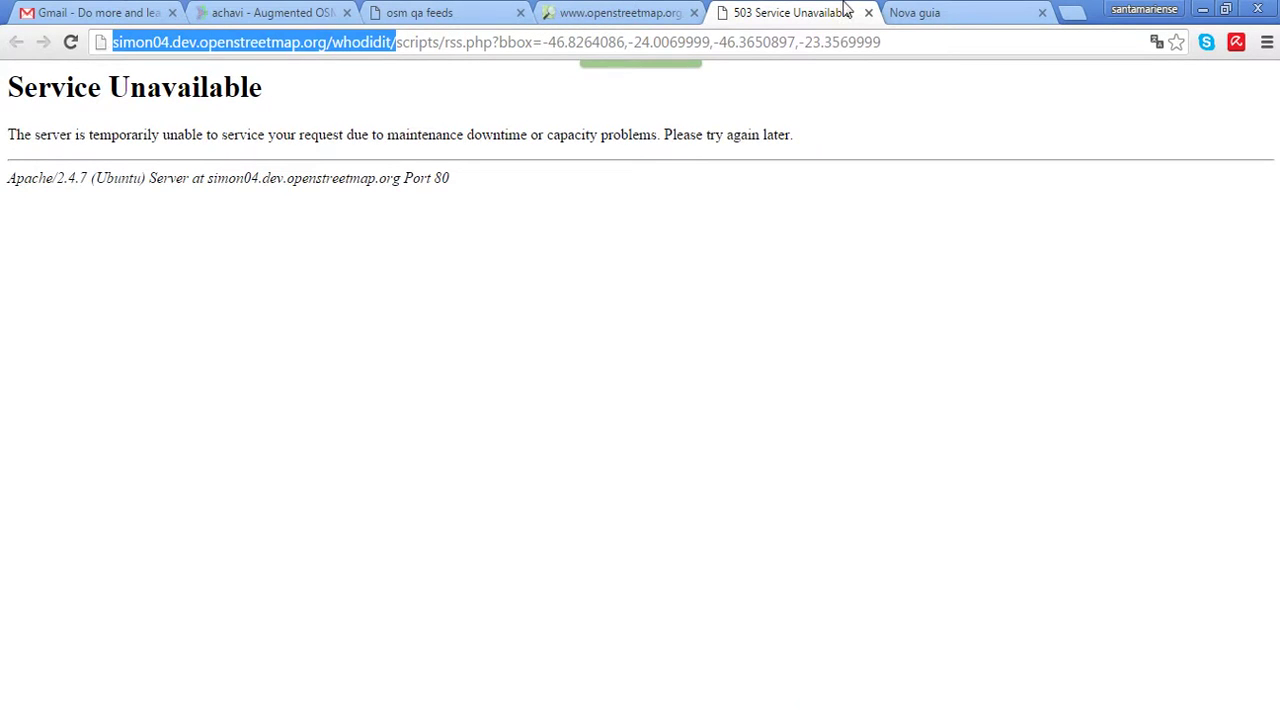
pyautogui.click(915, 12)
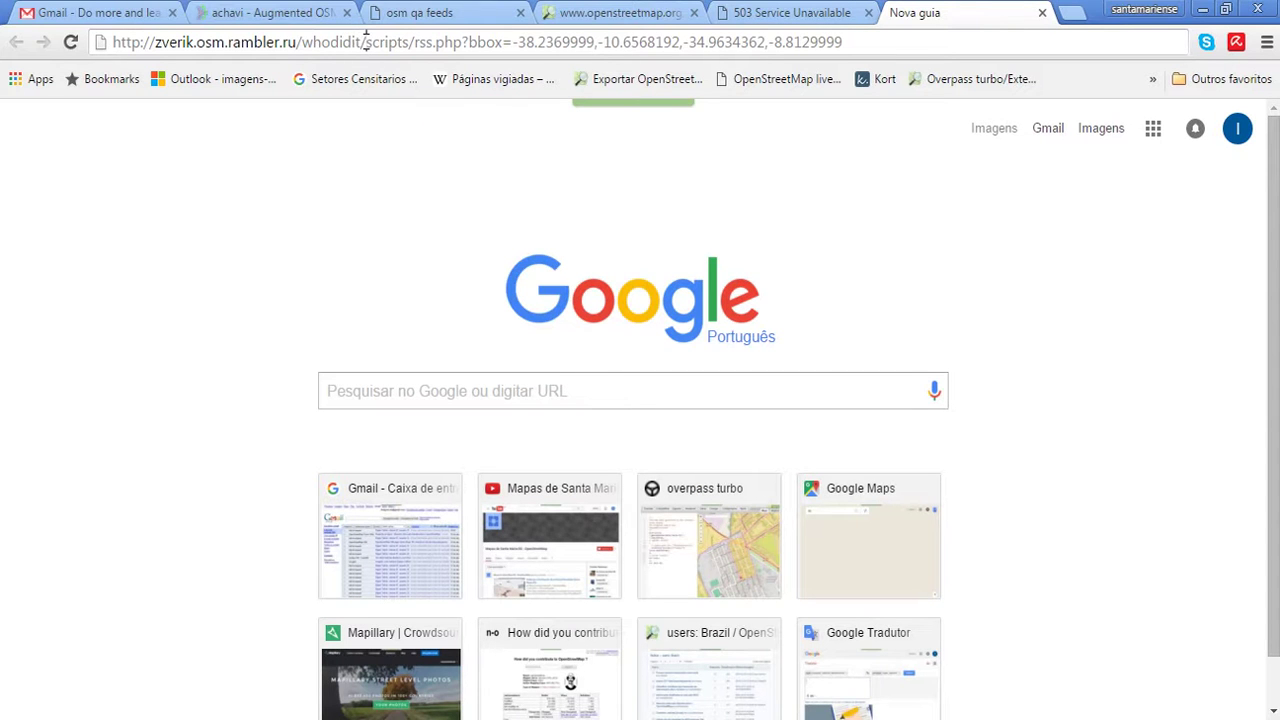
pyautogui.moveTo(366, 42); pyautogui.dragTo(82, 30)
pyautogui.hotkey('ctrl', 'c')
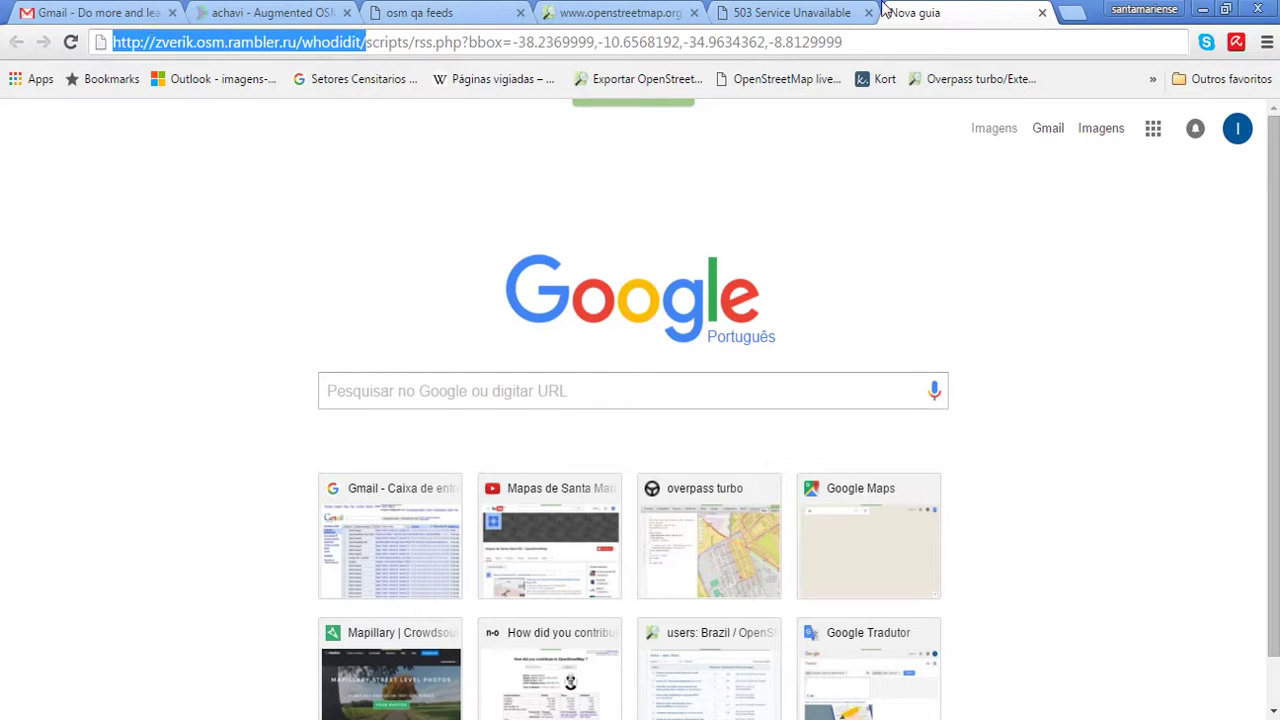
# Replace the selected start of the São Paulo WhoDidIt address with the copied zverik.osm.rambler.ru part, load it and copy the full address
pyautogui.click(808, 10)
pyautogui.click(936, 10)
pyautogui.click(825, 8)
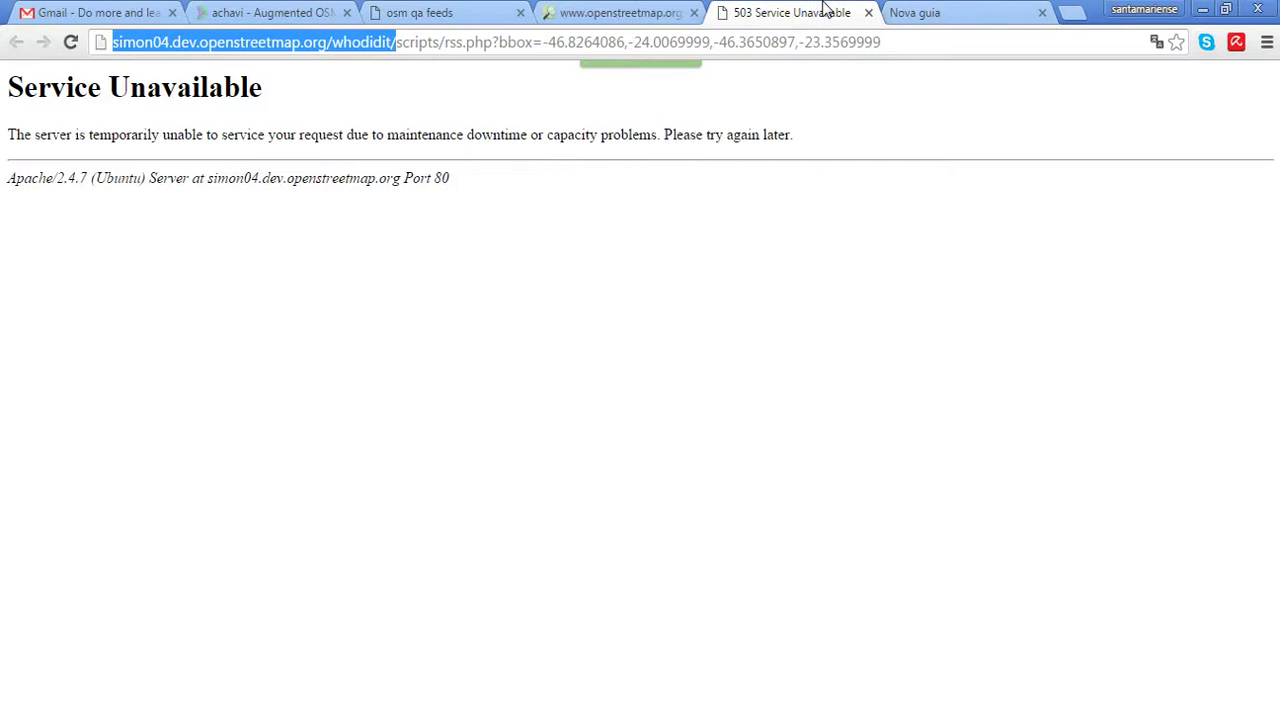
pyautogui.click(1016, 8)
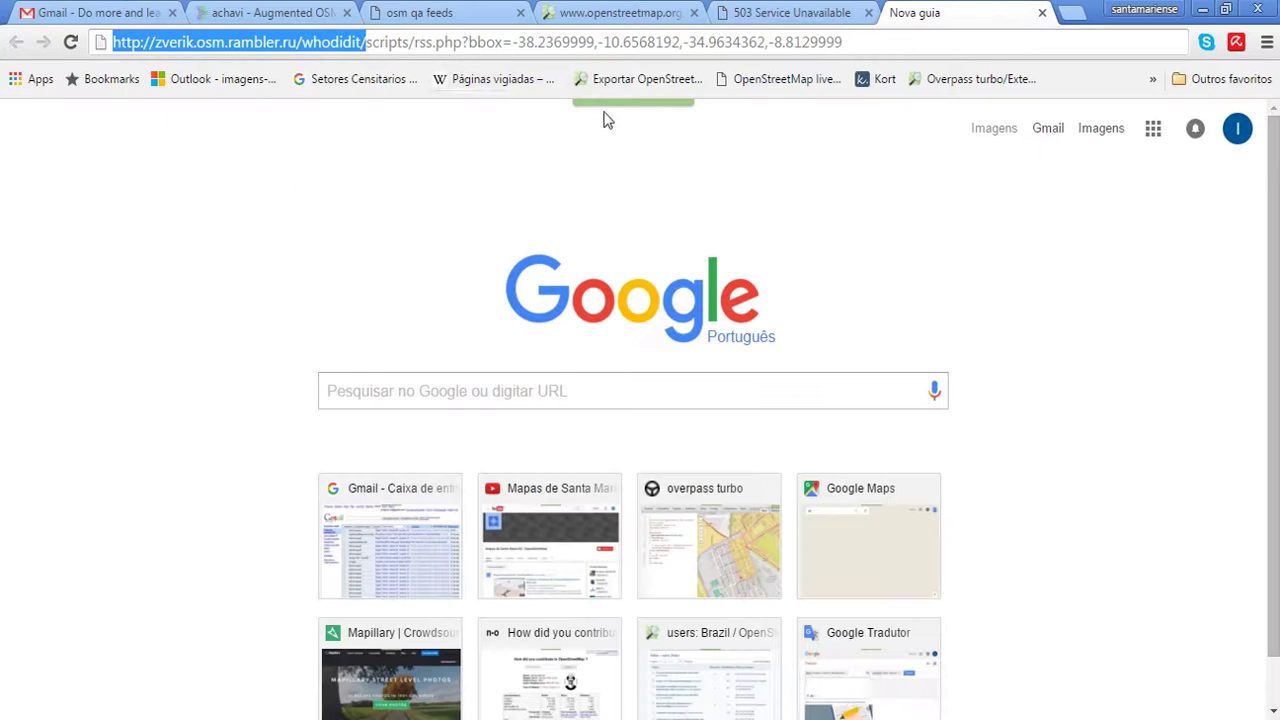
pyautogui.click(800, 12)
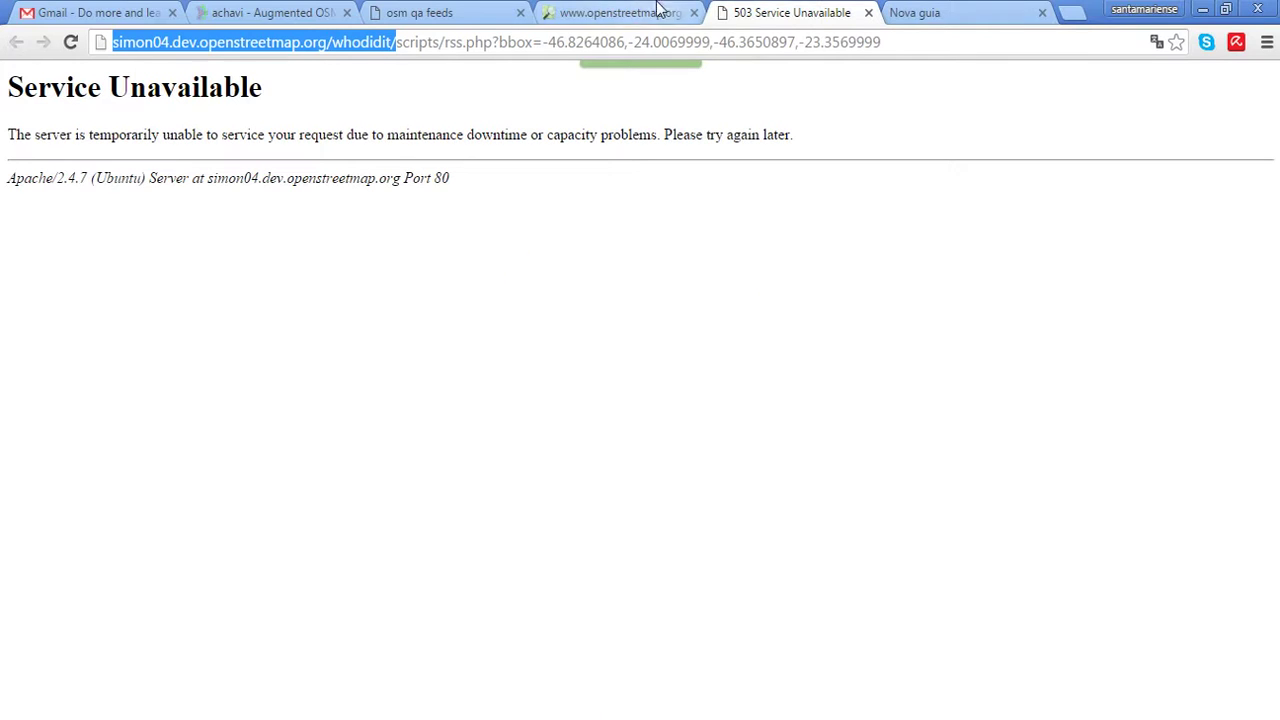
pyautogui.click(934, 10)
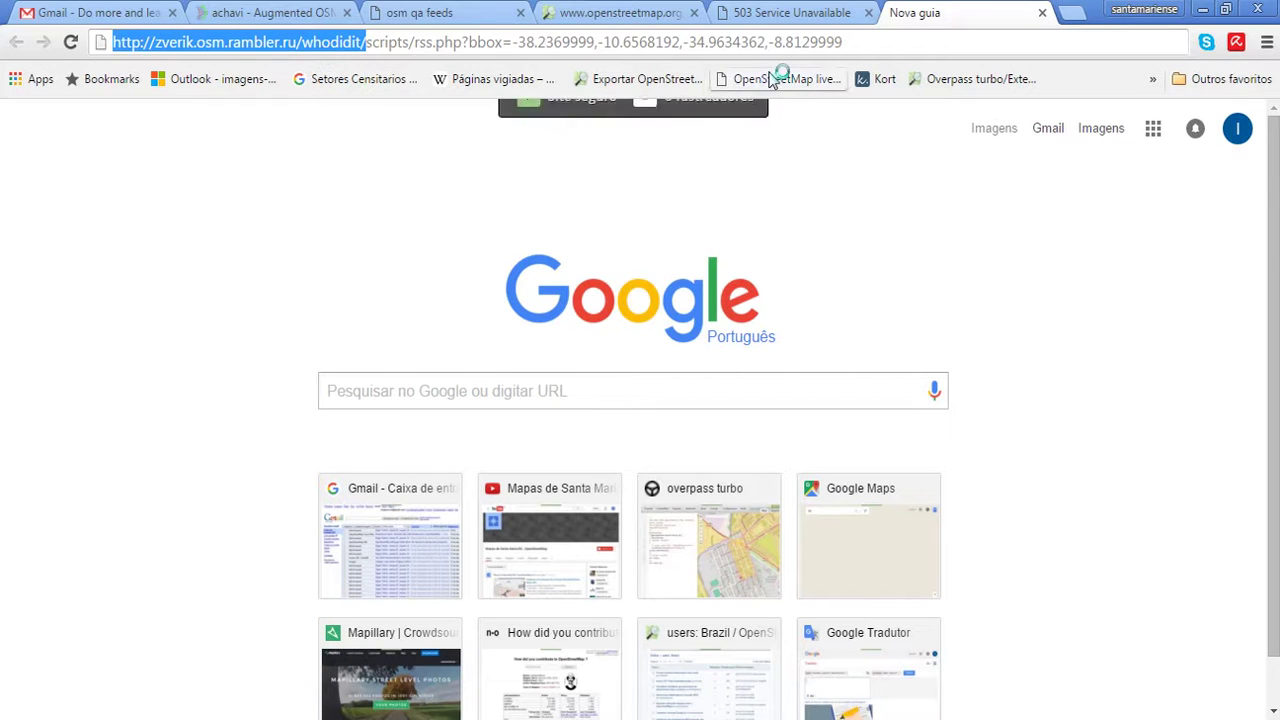
pyautogui.click(806, 12)
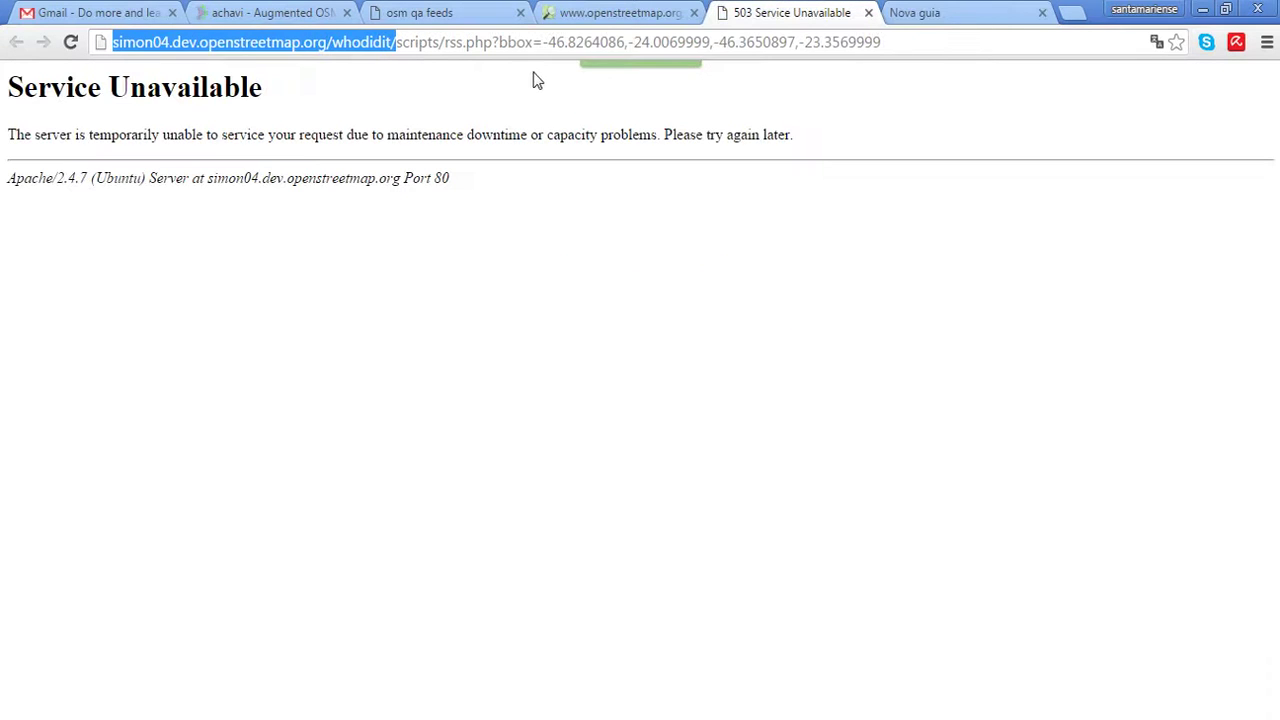
pyautogui.hotkey('ctrl', 'v')
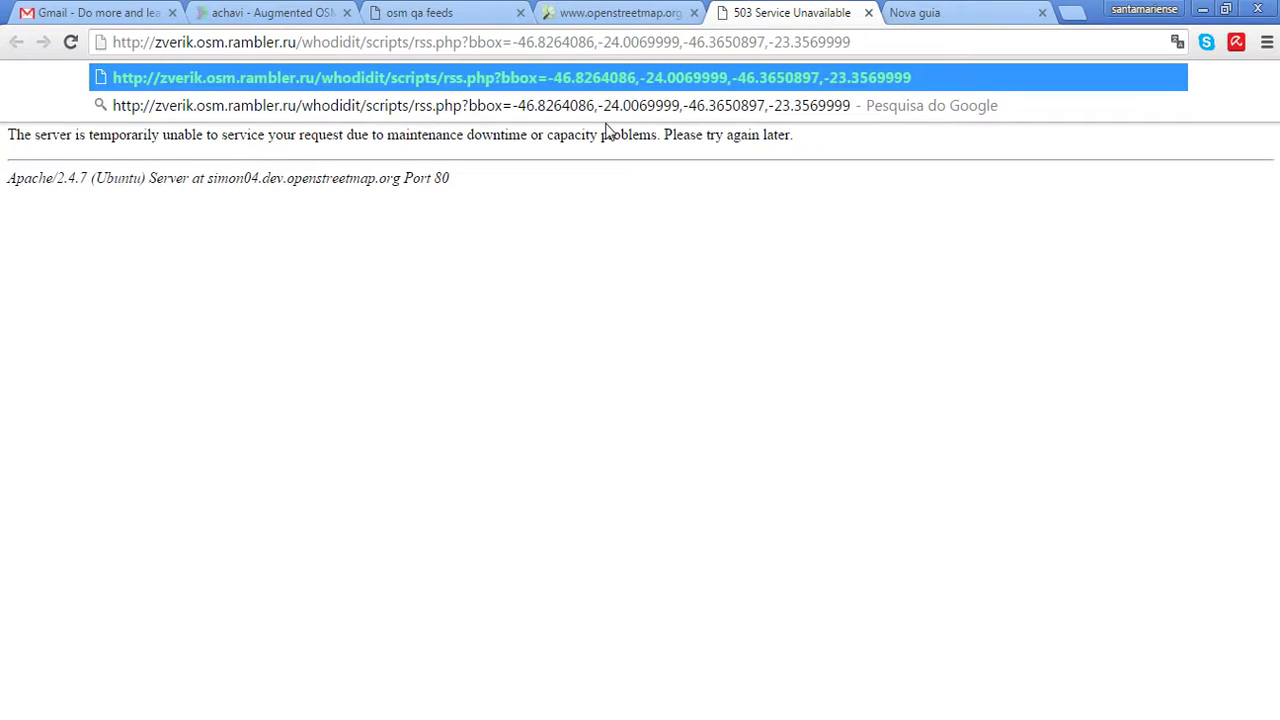
pyautogui.press('Return')
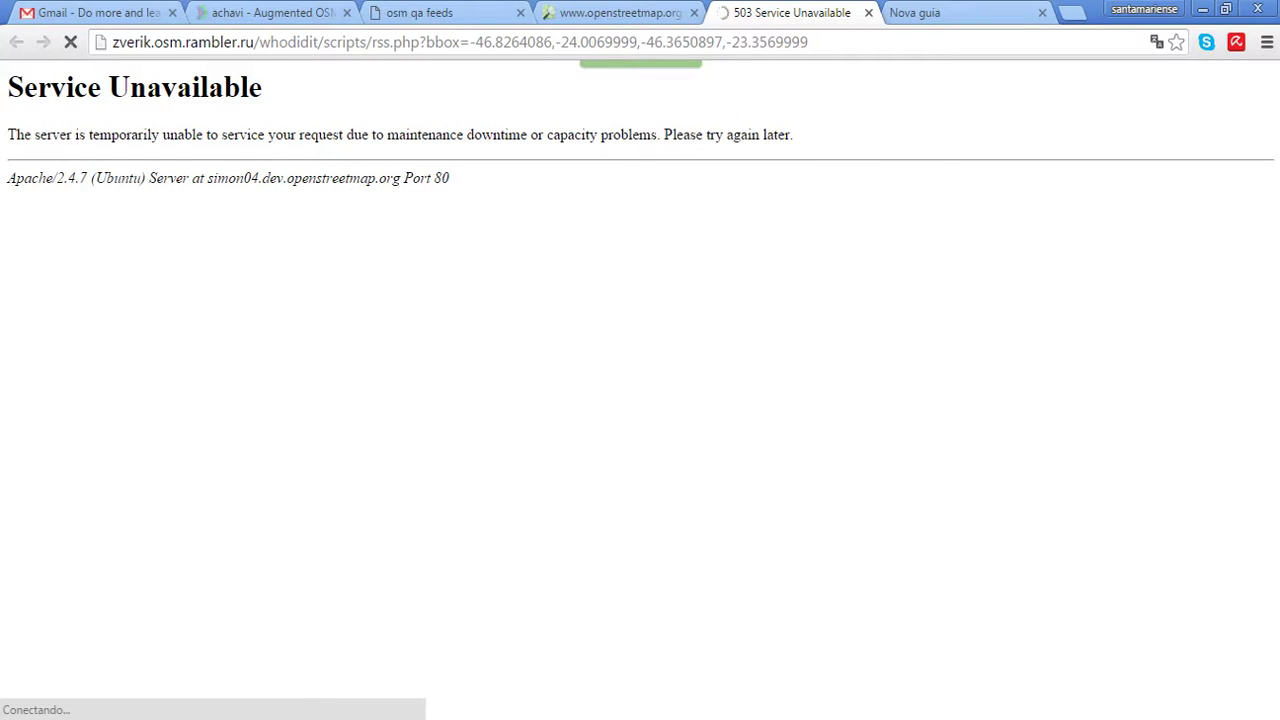
pyautogui.click(795, 41)
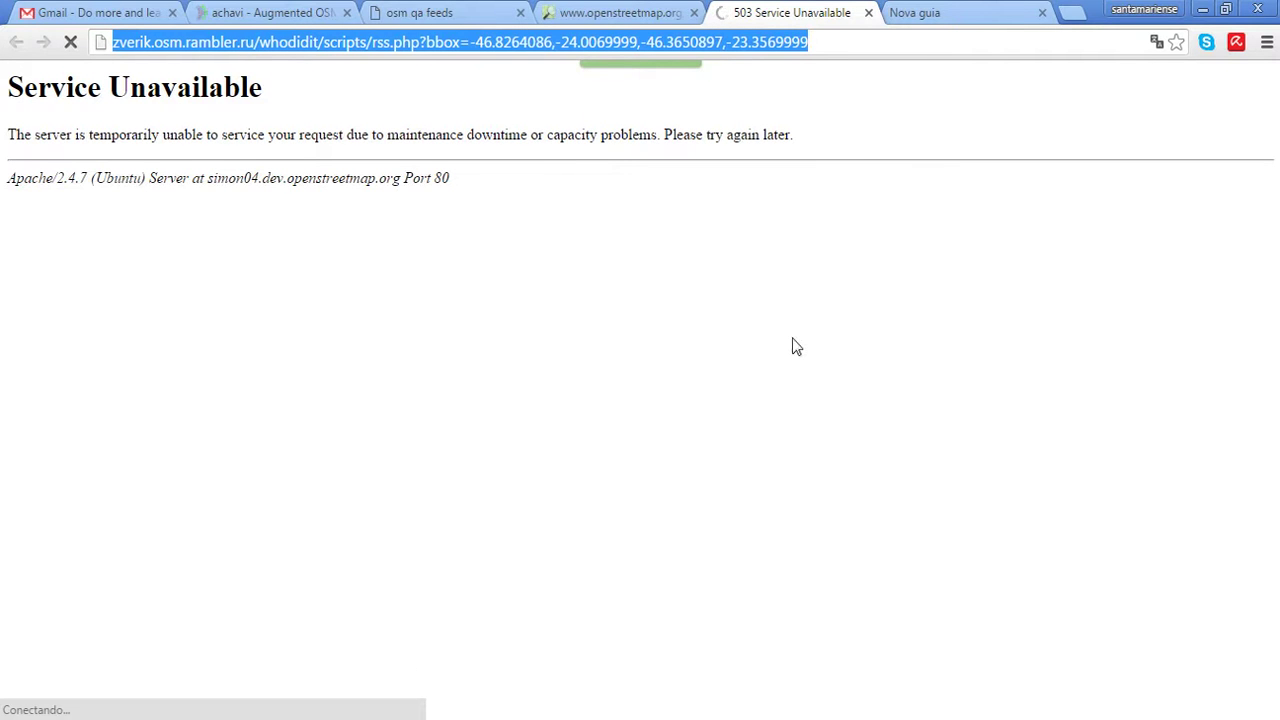
# Switch to RSSOwl, stop the running update of all feeds and refresh only "Novas notas em São Paulo SP"
pyautogui.hotkey('alt', 'Tab')
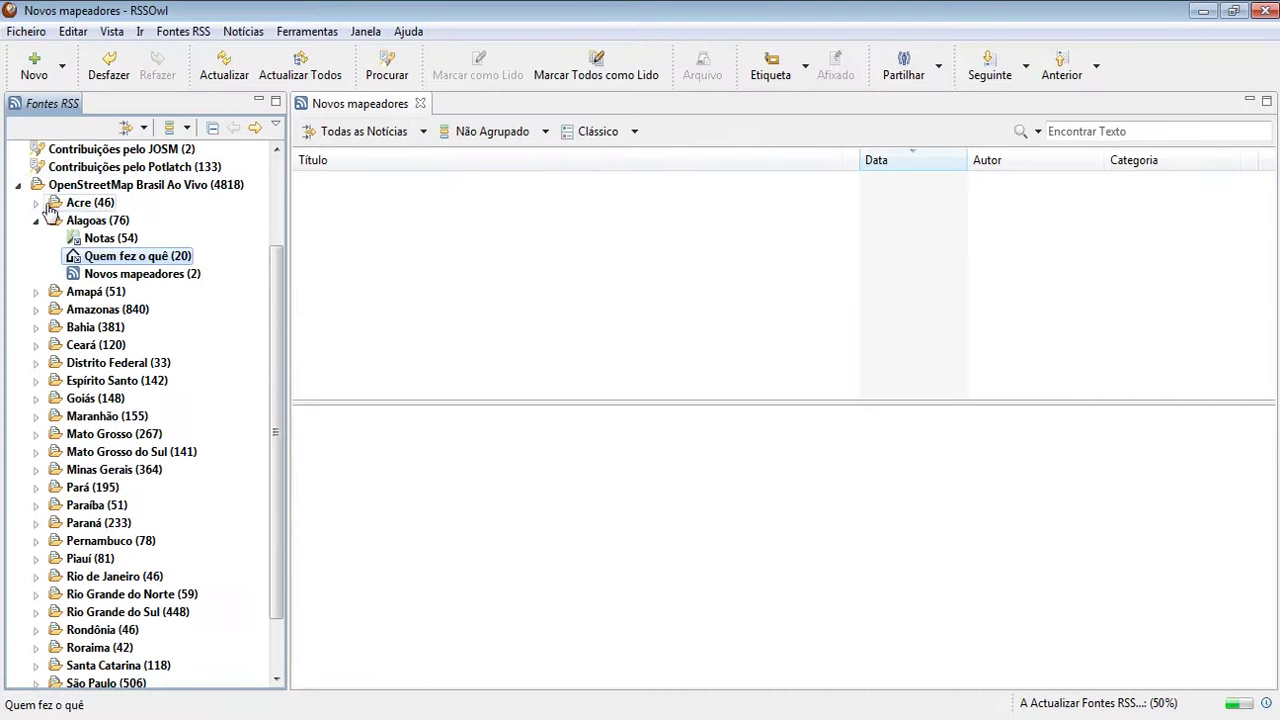
pyautogui.click(23, 185)
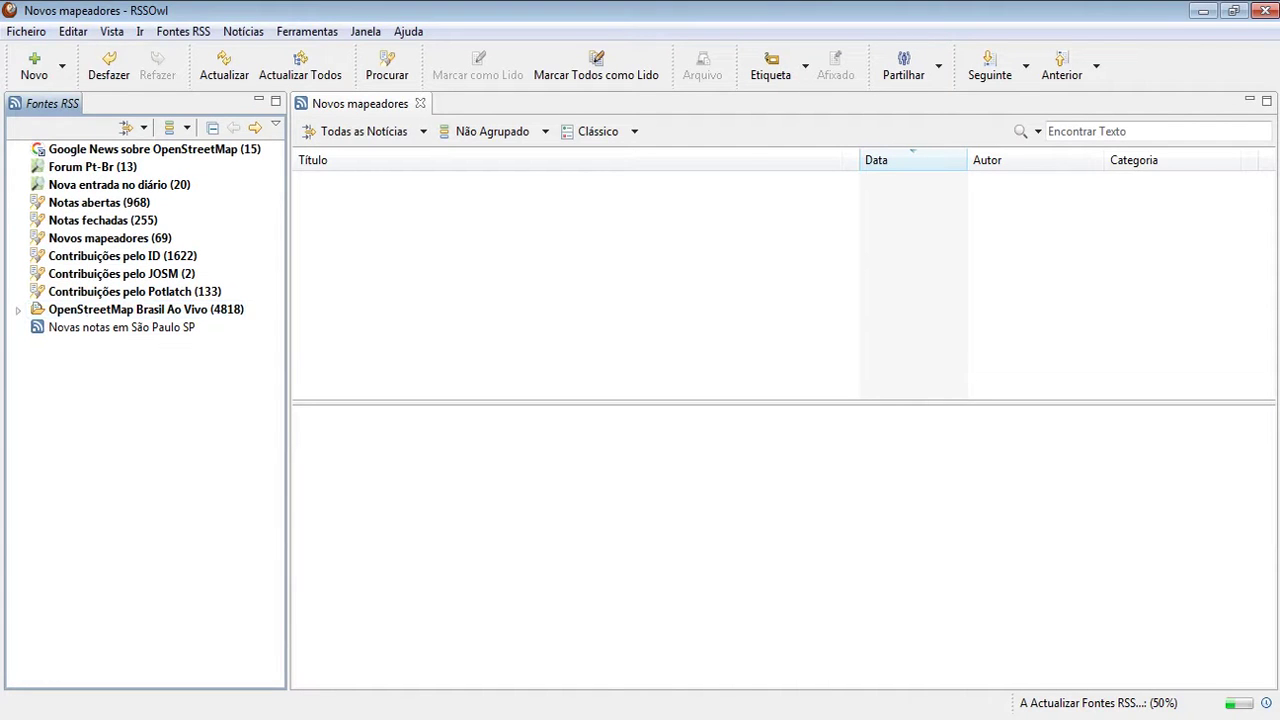
pyautogui.click(1267, 704)
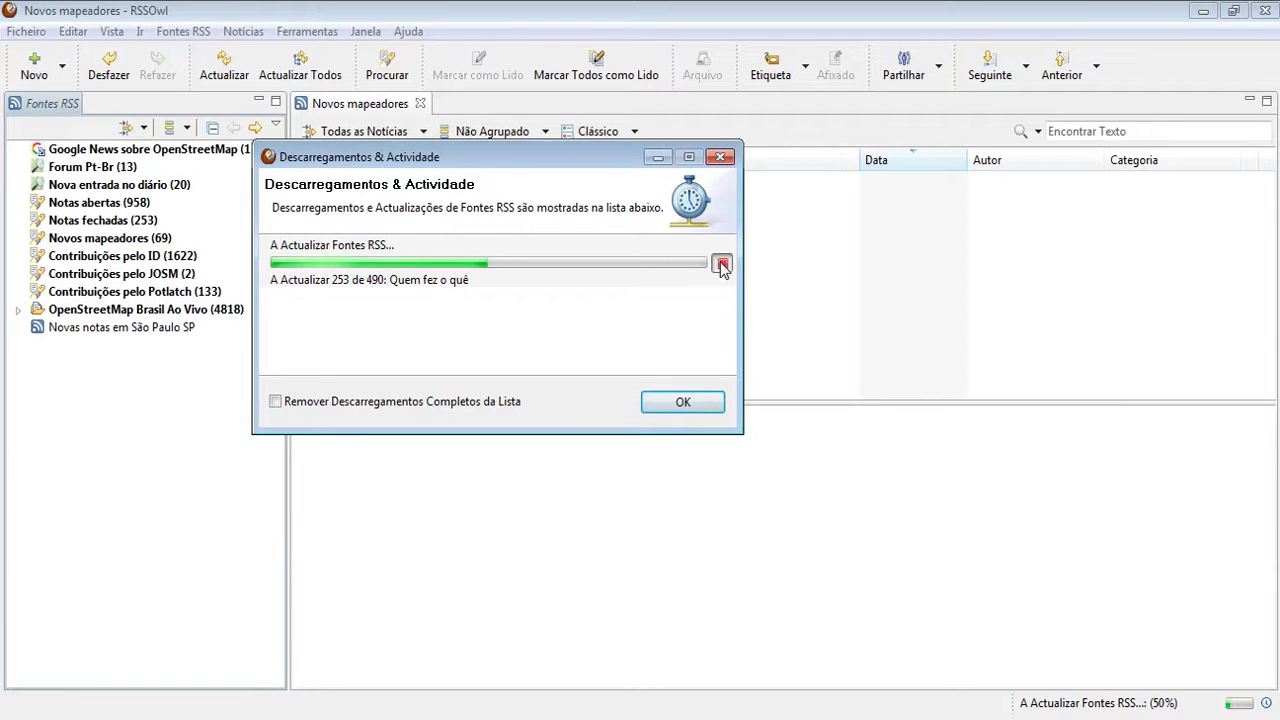
pyautogui.click(690, 410)
pyautogui.rightClick(146, 338)
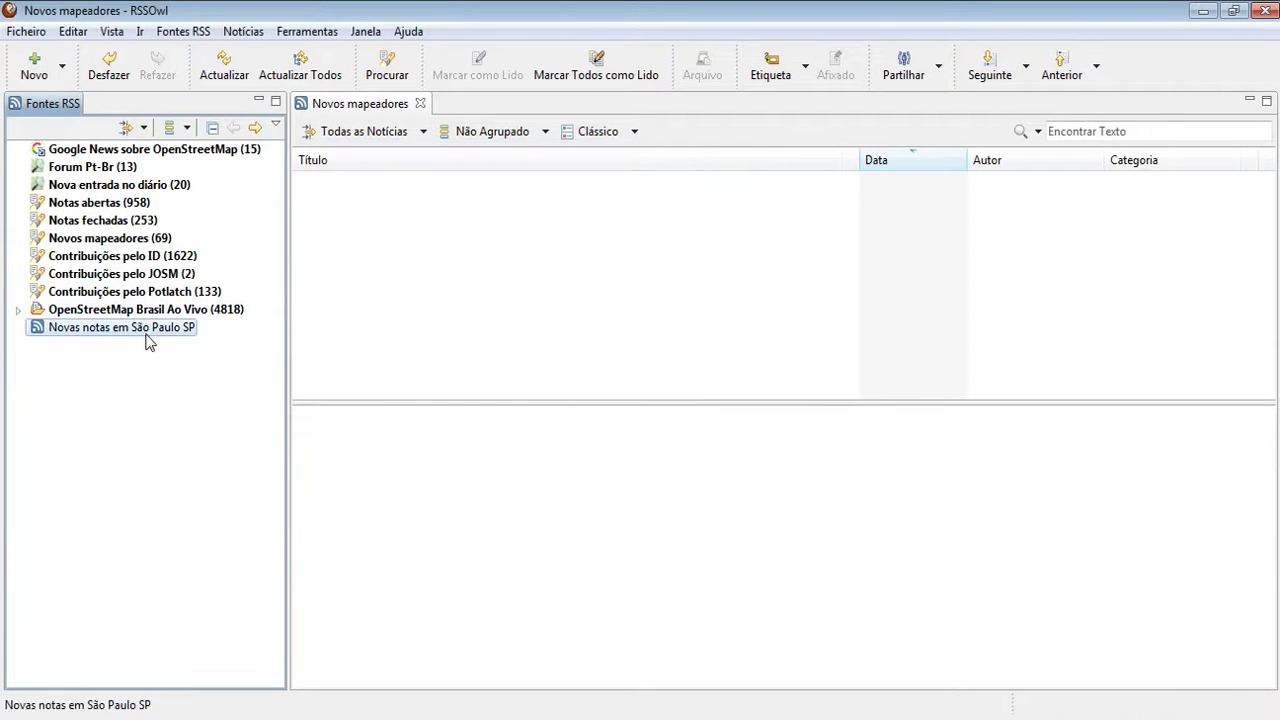
pyautogui.click(240, 541)
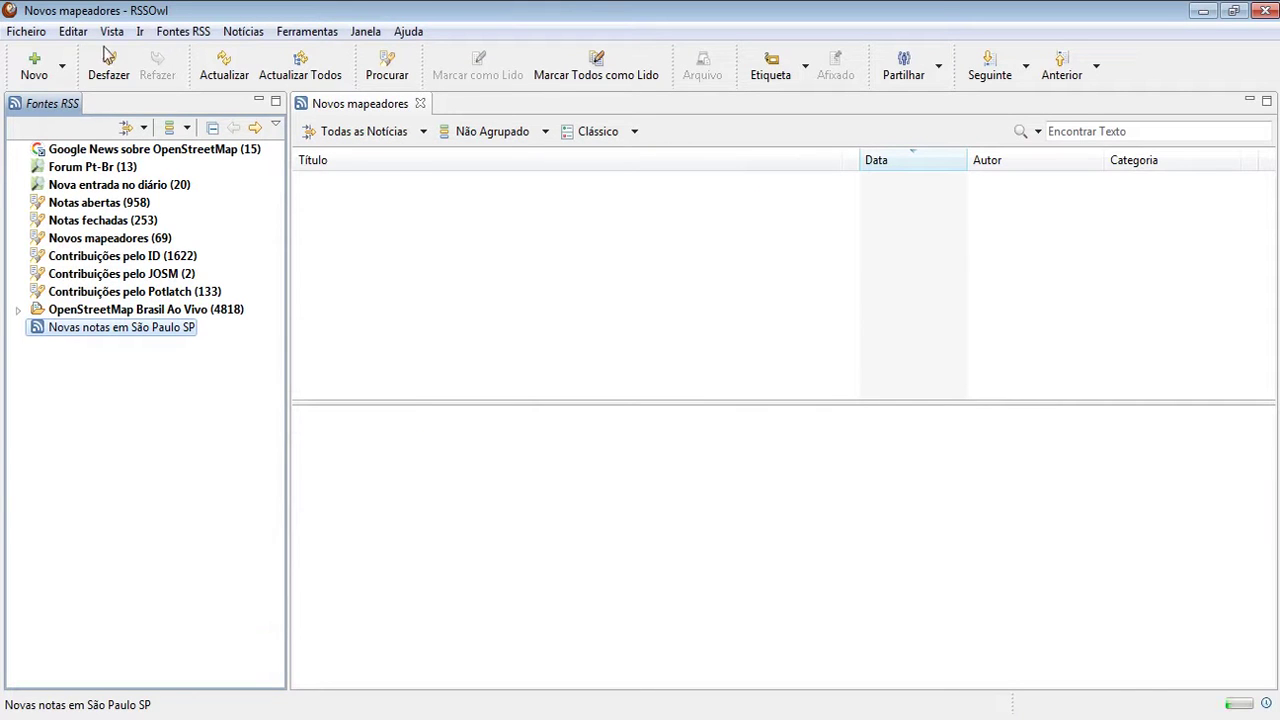
# Create a feed from the copied São Paulo WhoDidIt address, named "edições SP", in As Minhas Fontes RSS
pyautogui.click(27, 32)
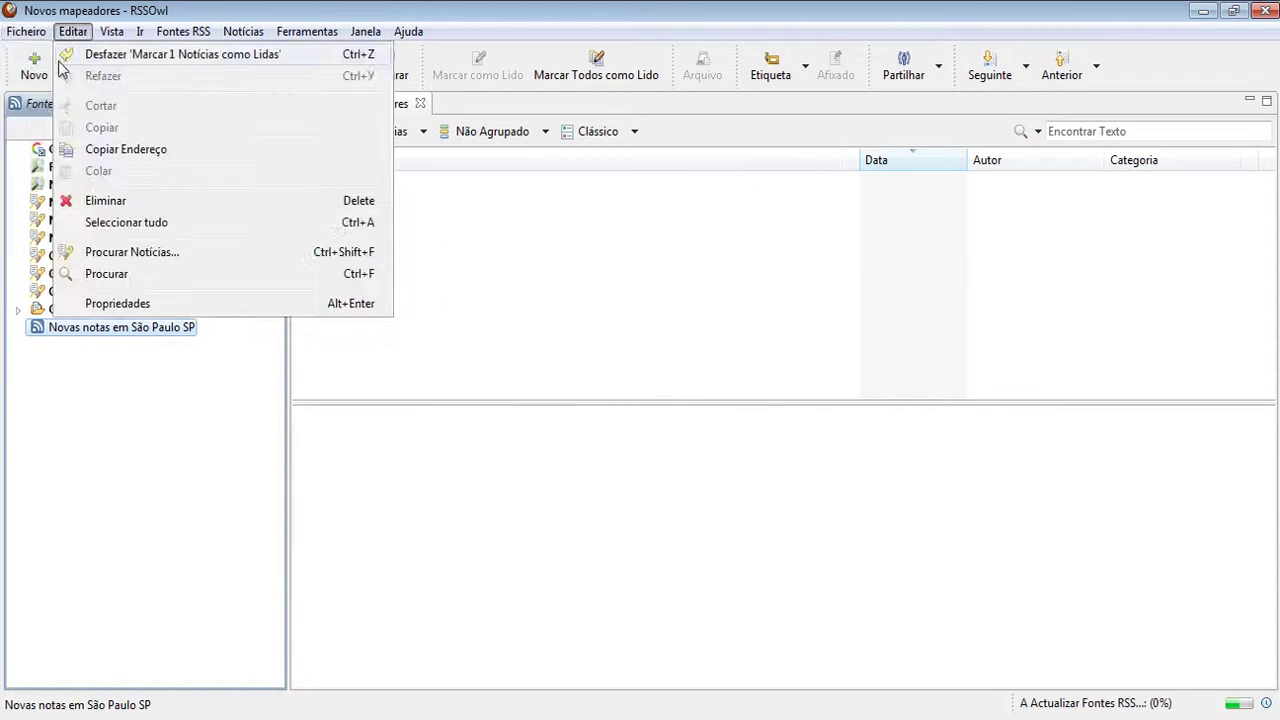
pyautogui.moveTo(205, 54)
pyautogui.click(275, 50)
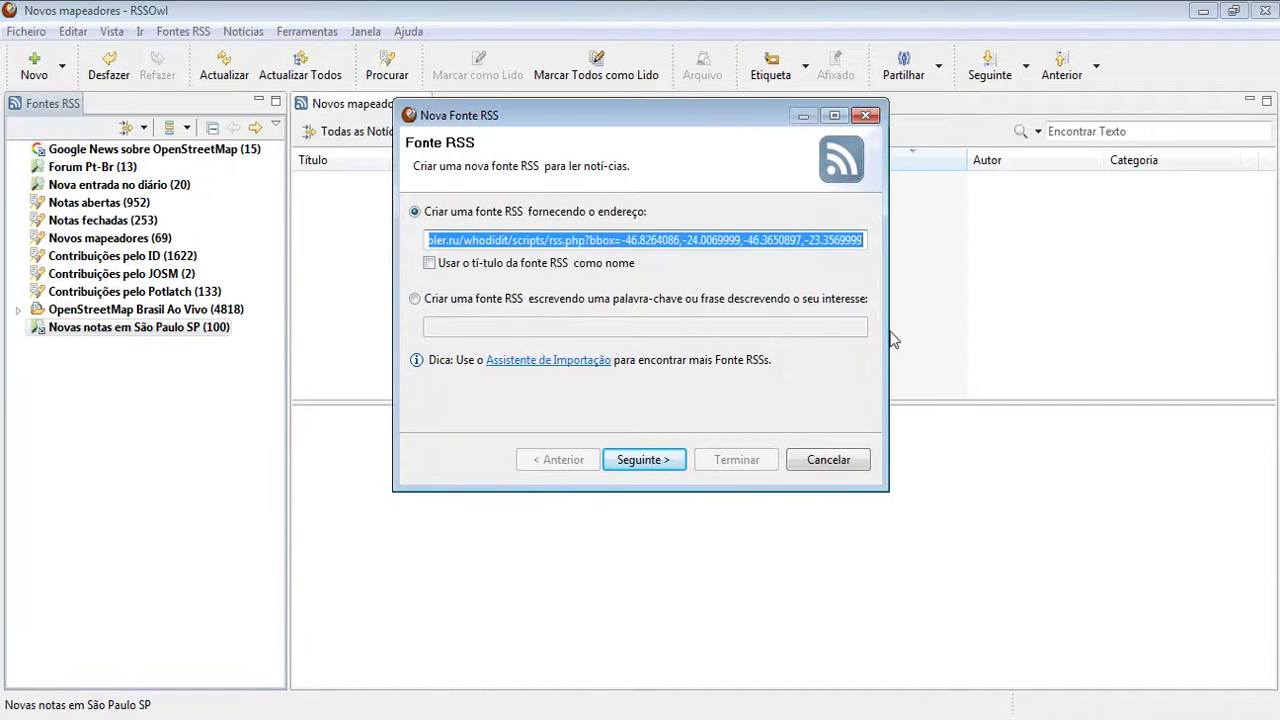
pyautogui.click(680, 462)
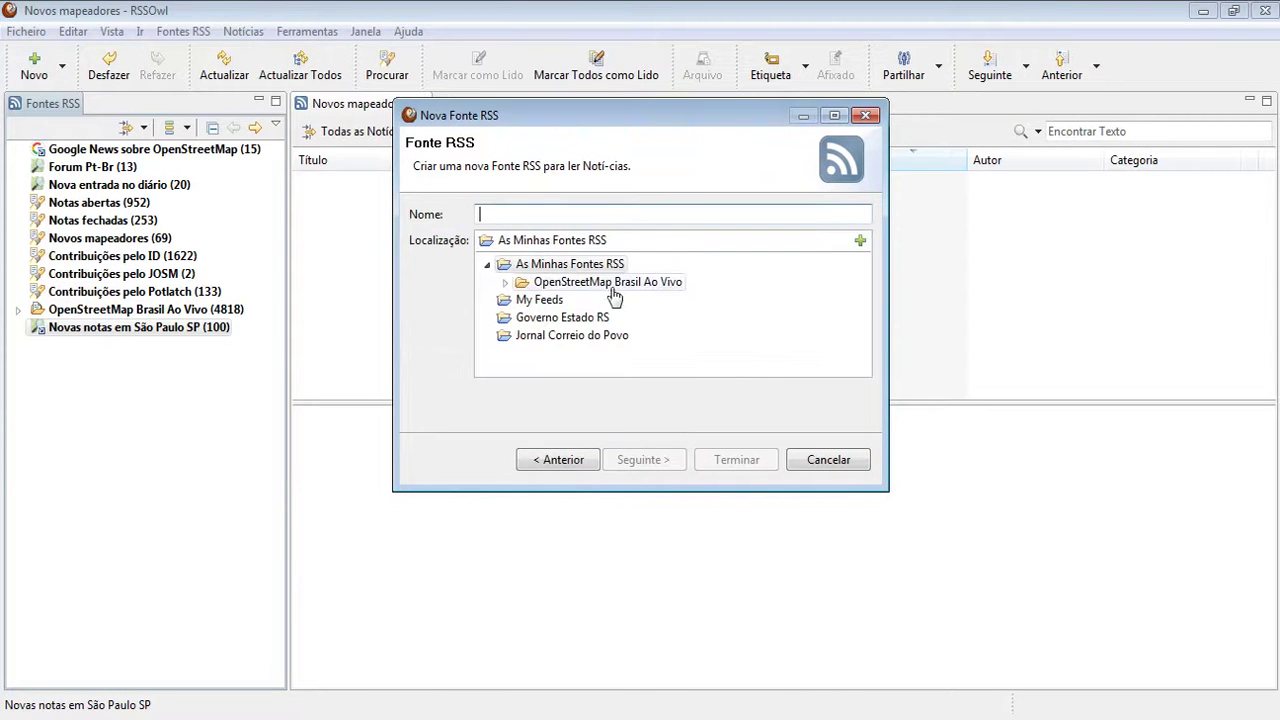
pyautogui.write('edições SP')
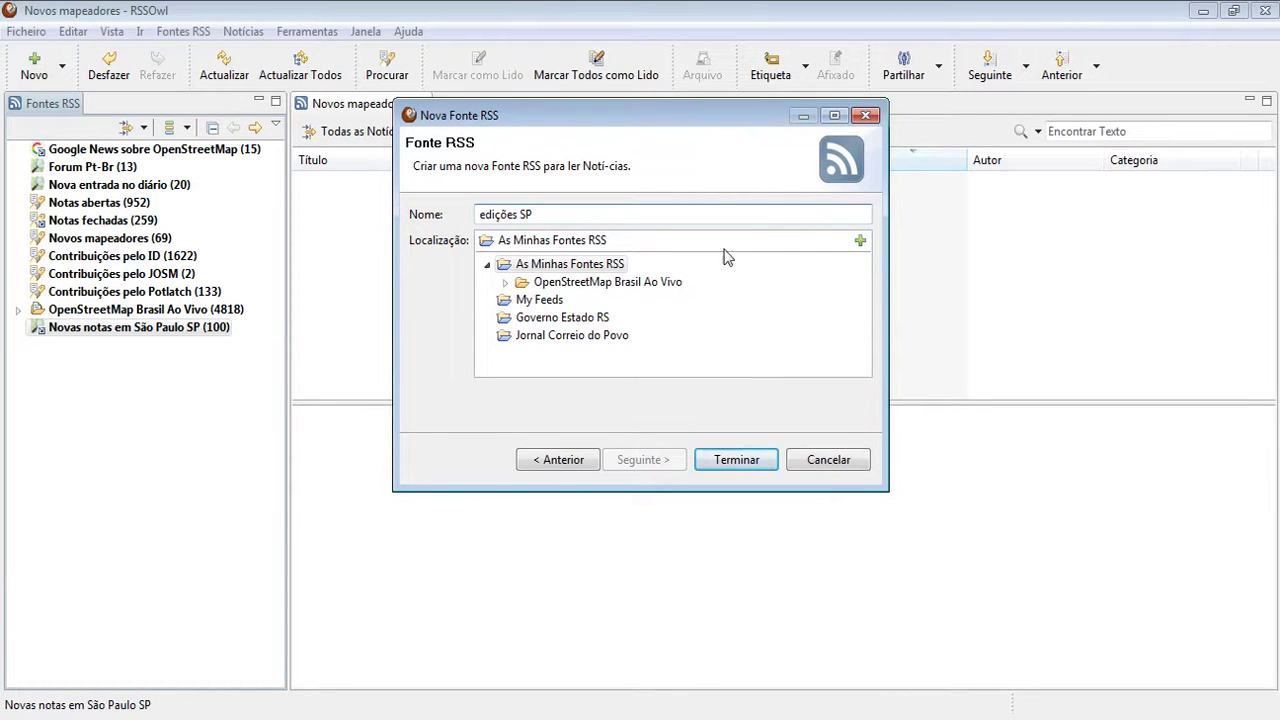
pyautogui.click(733, 462)
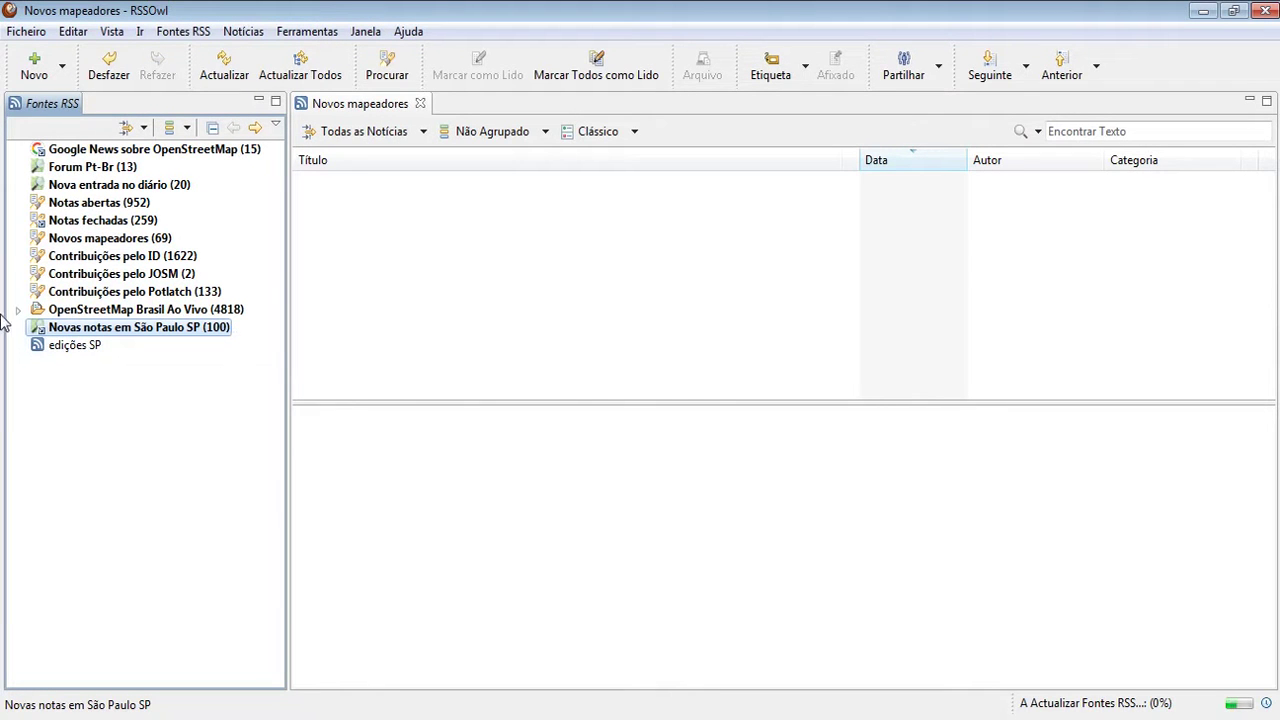
# Open the "Novas notas em São Paulo SP" feed and read the newest note, near Cerqueira César
pyautogui.click(125, 328)
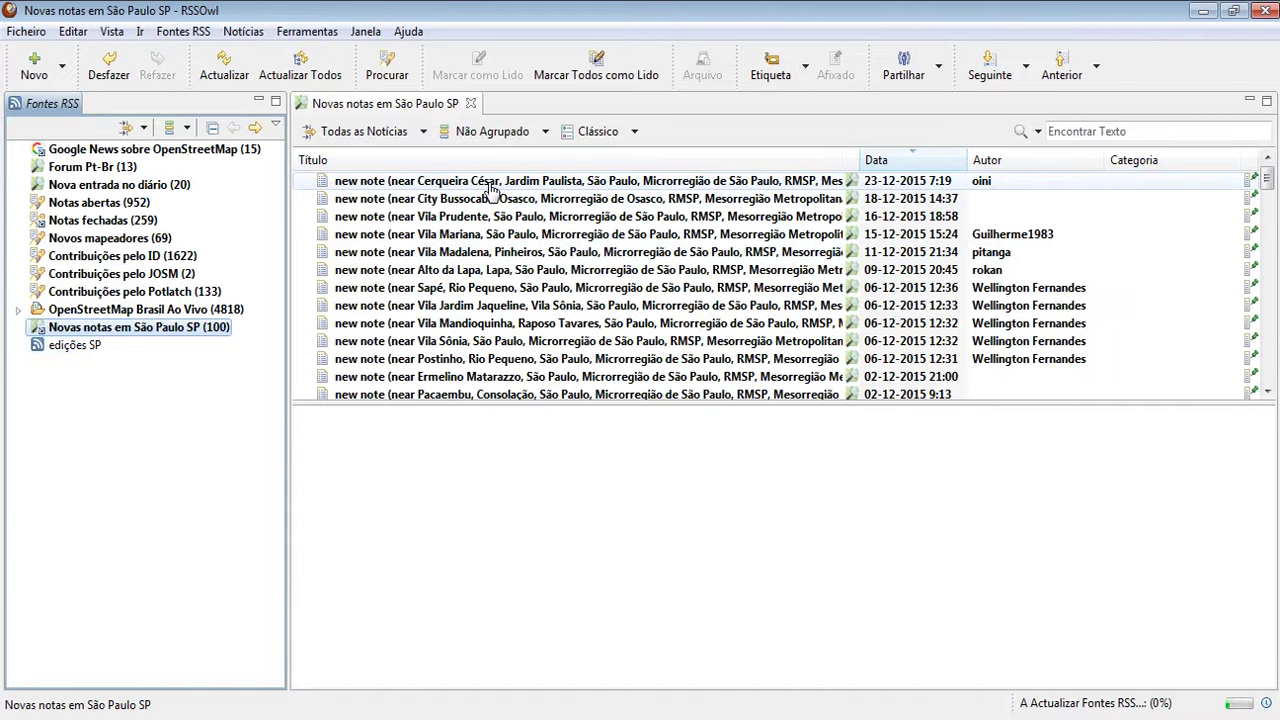
pyautogui.click(647, 181)
pyautogui.click(930, 583)
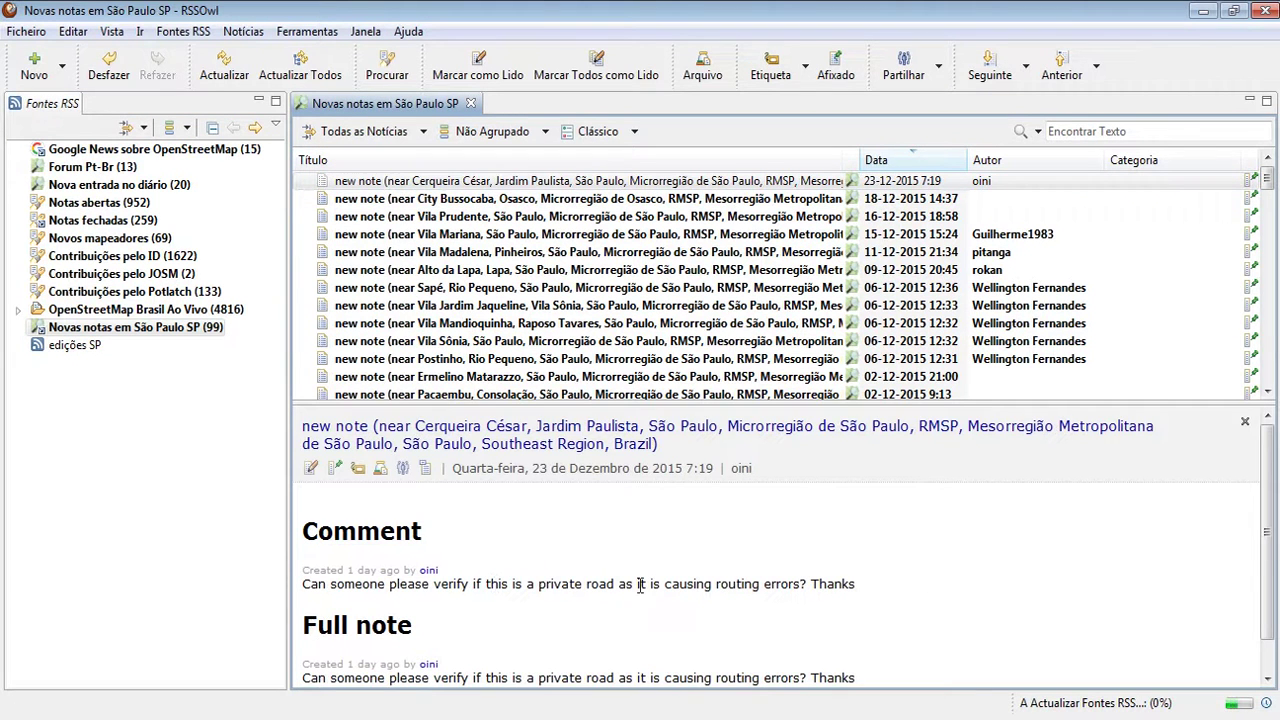
pyautogui.scroll(-1, 366, 586)
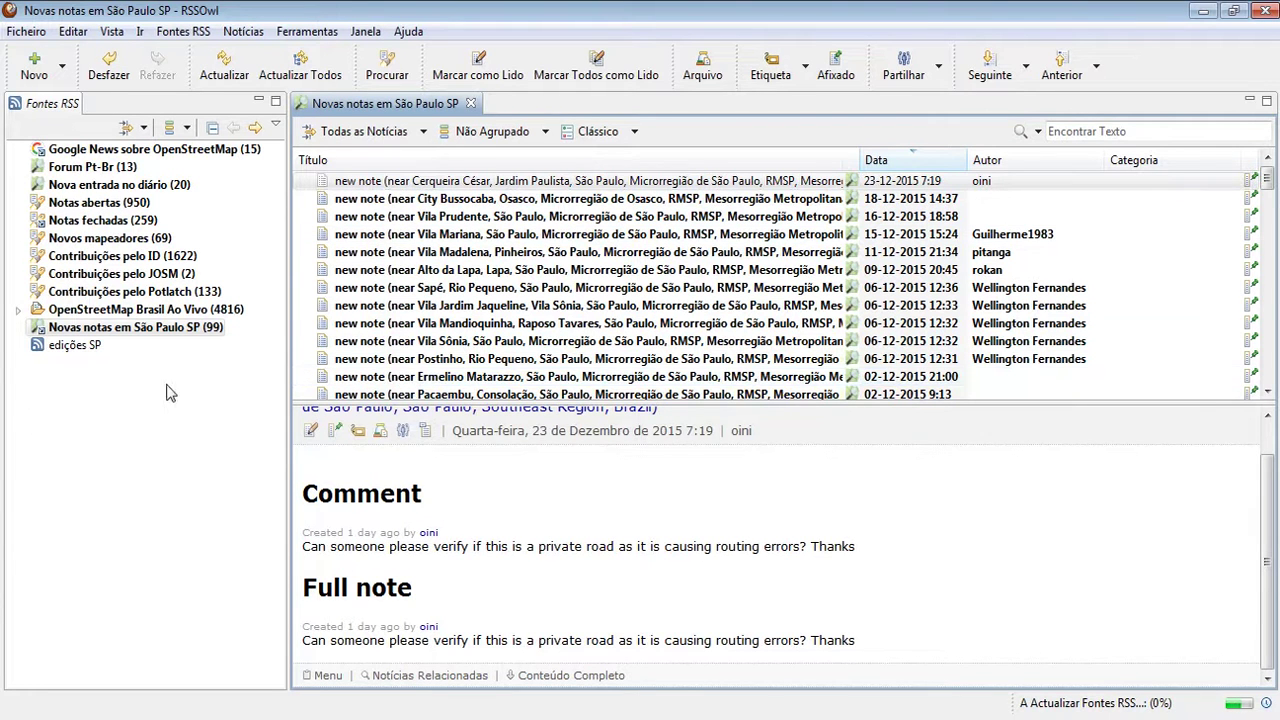
# Check the download progress of the "edições SP" feed in the activity list and close the list
pyautogui.click(1262, 706)
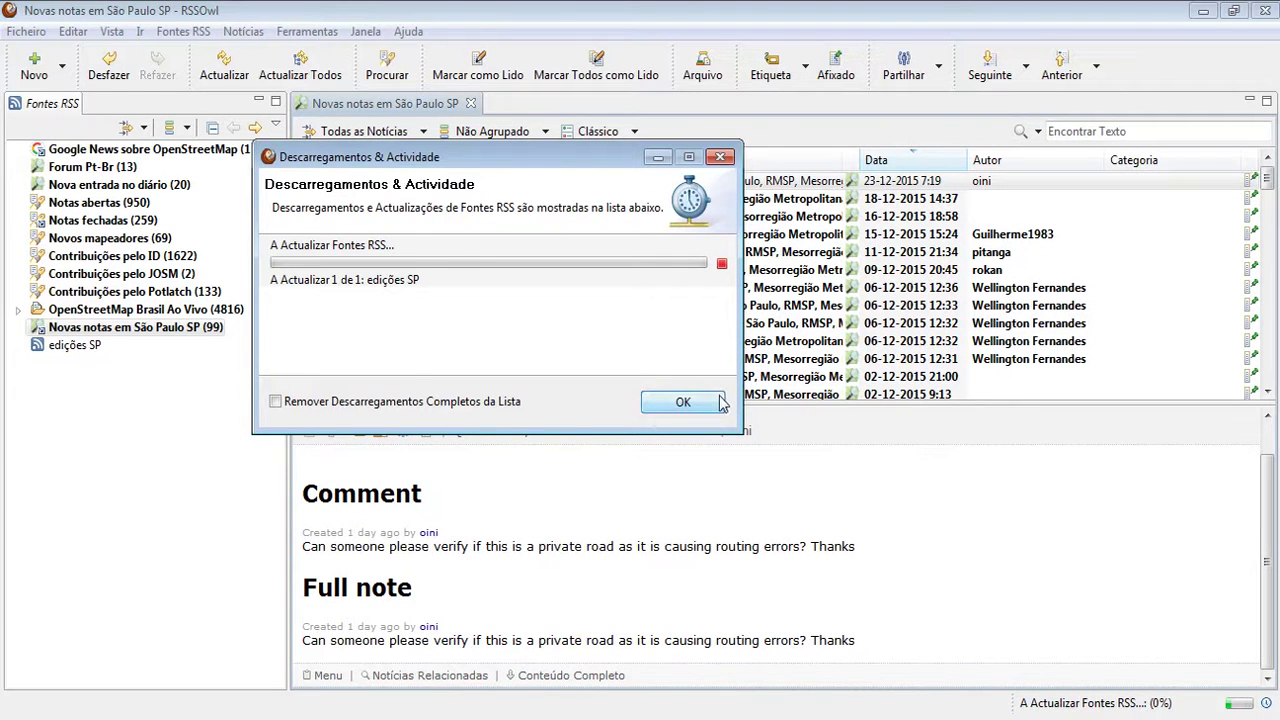
pyautogui.click(683, 401)
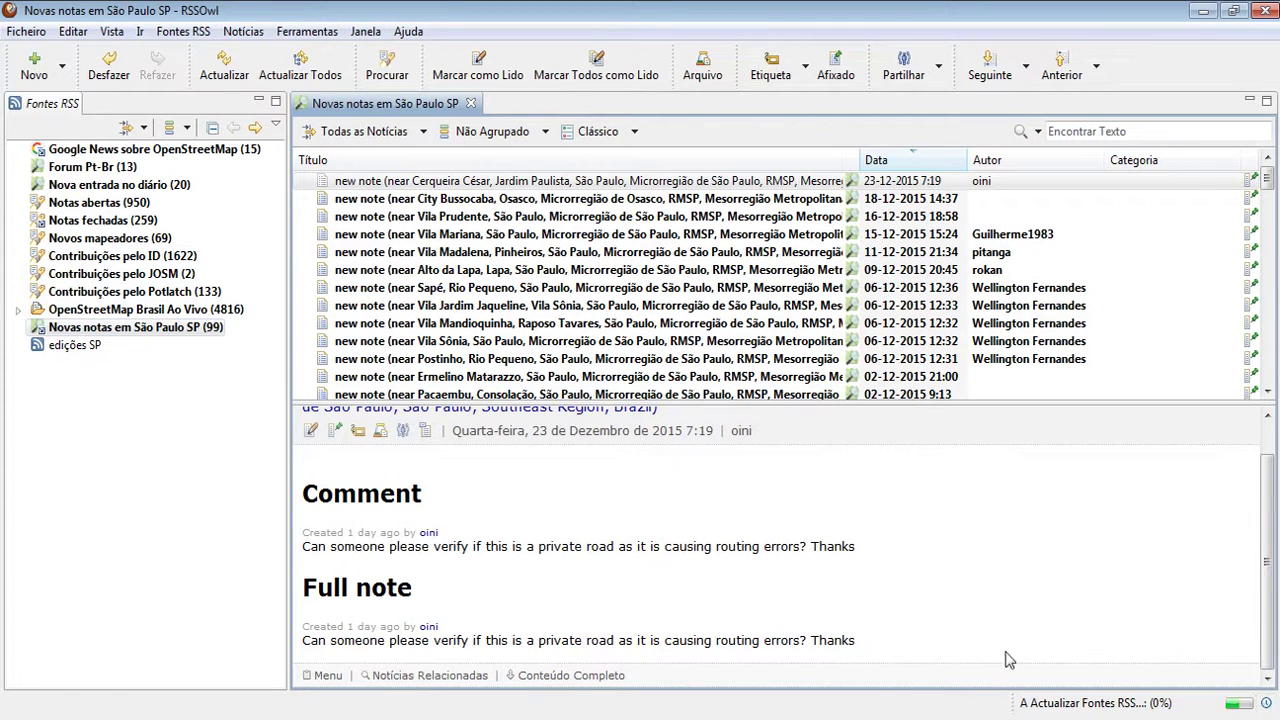
pyautogui.click(1267, 704)
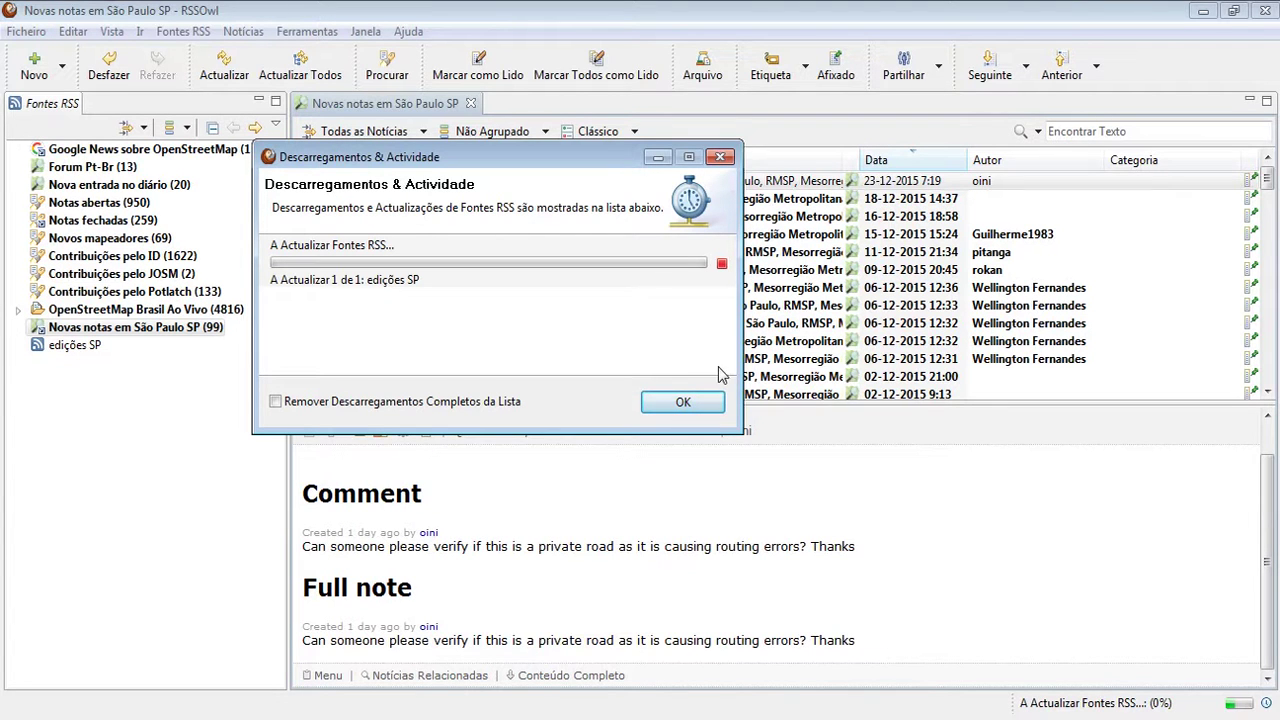
pyautogui.click(722, 158)
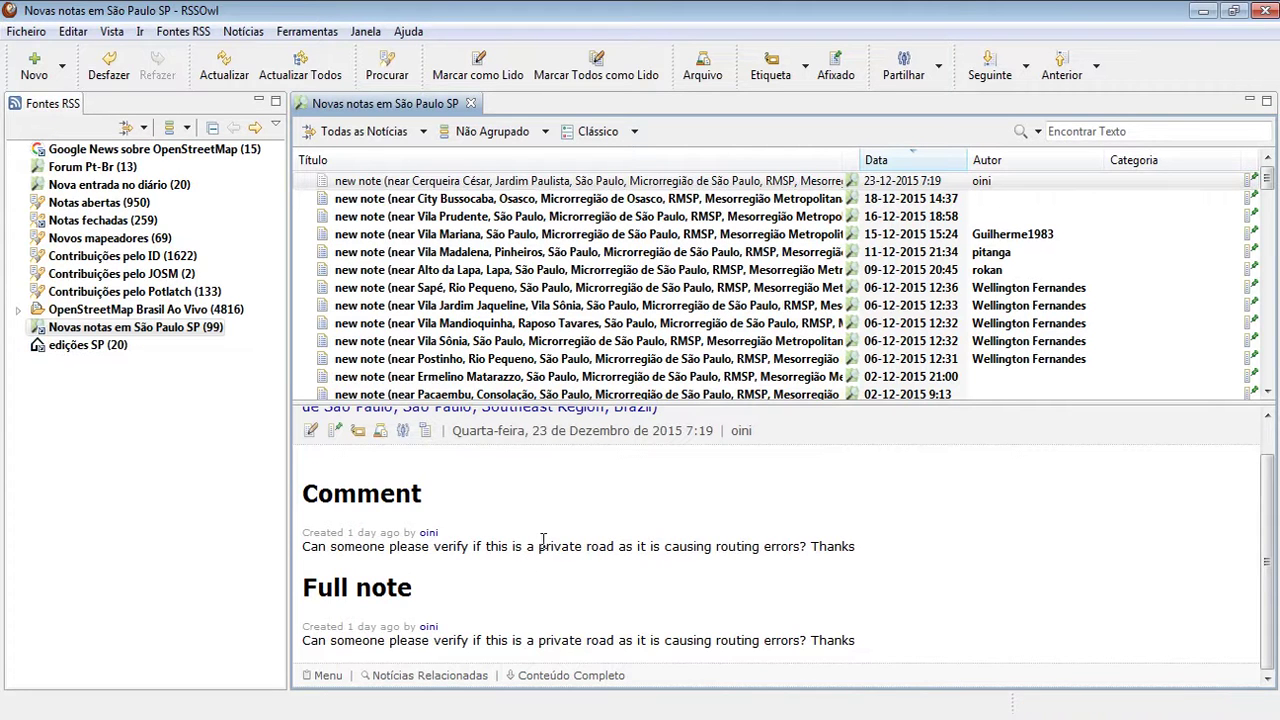
# Open the "edições SP" feed, read its newest changeset entry and show that changeset in Achavi
pyautogui.click(86, 348)
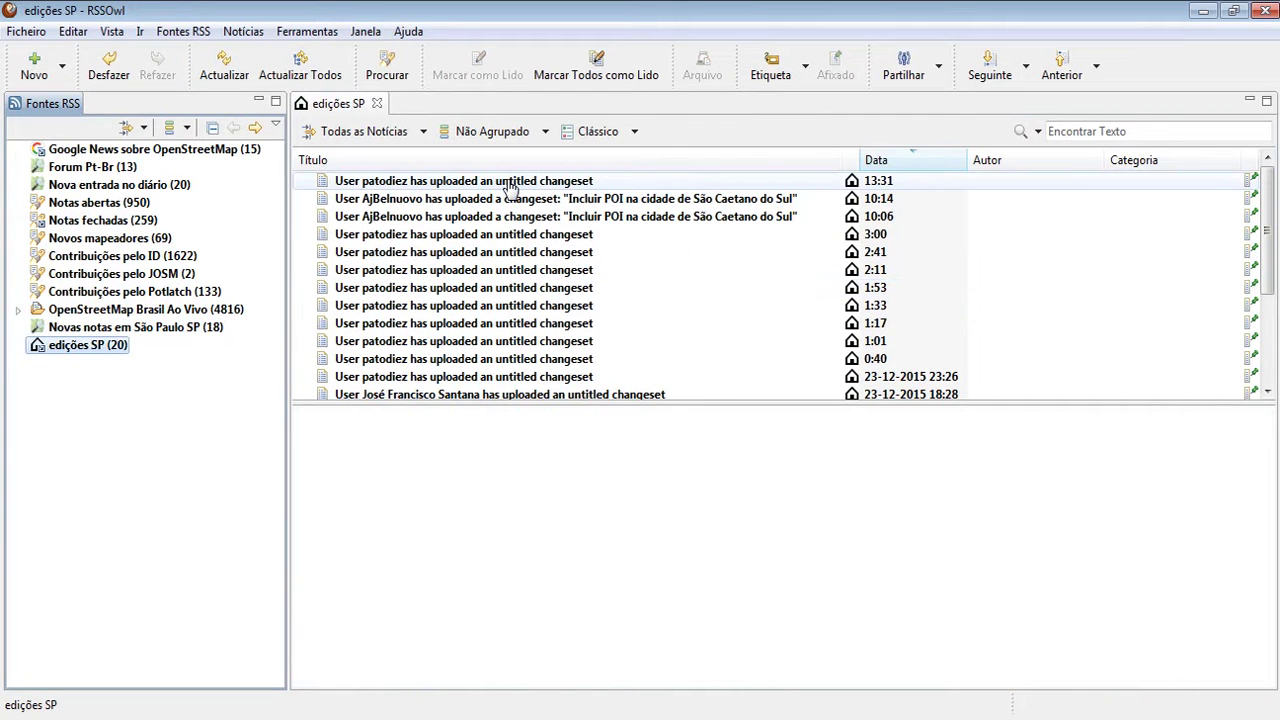
pyautogui.click(420, 181)
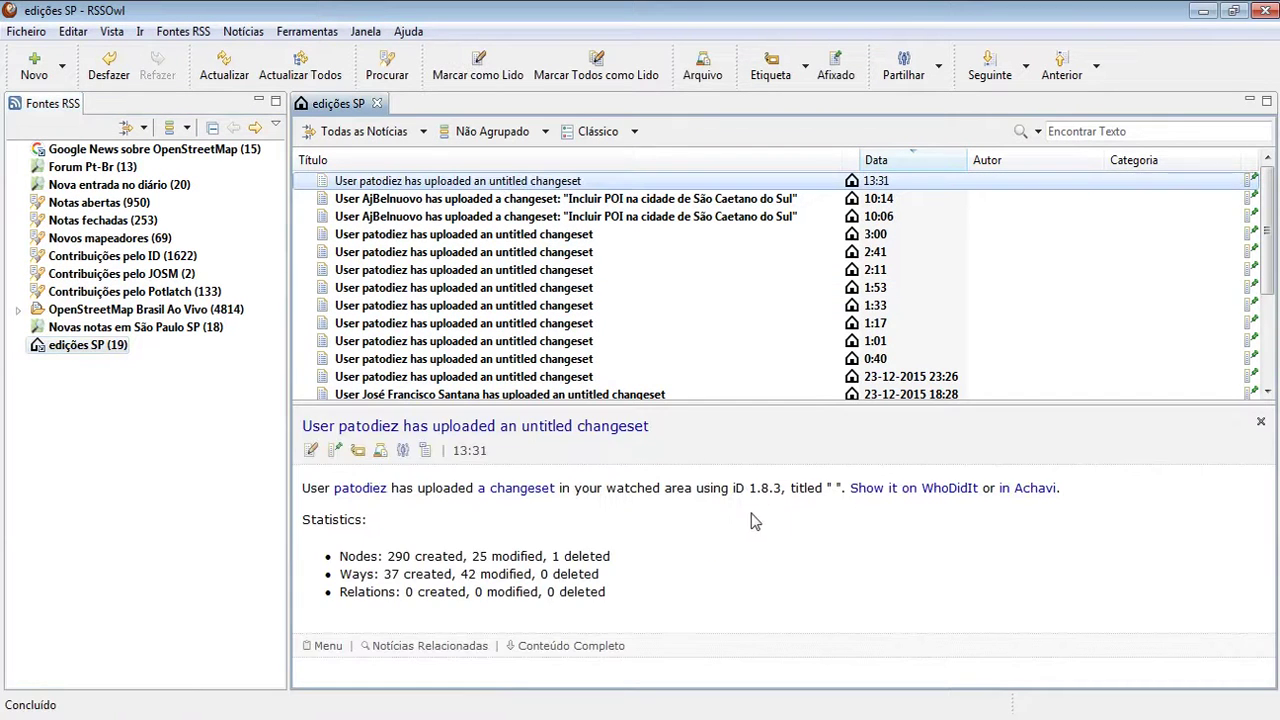
pyautogui.click(1041, 491)
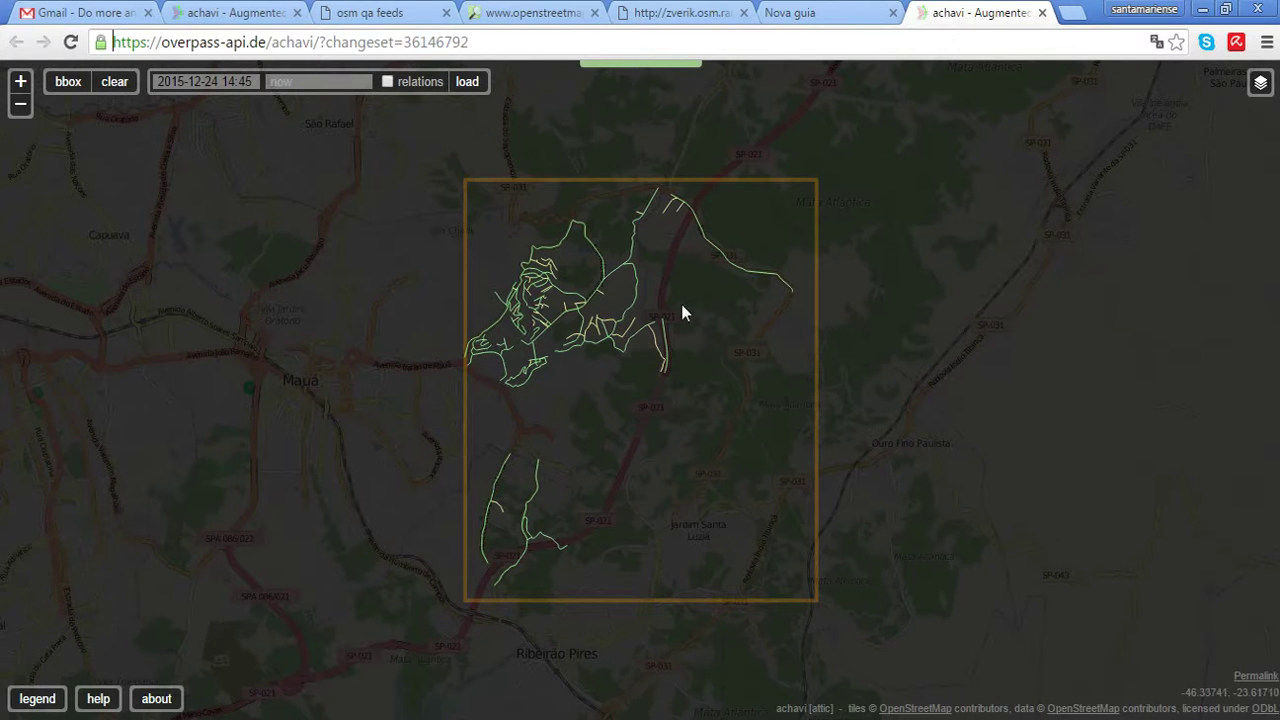
# Examine the changeset's modified ways on the Achavi map east of Mauá, including the details of an edited residential way
pyautogui.moveTo(674, 246); pyautogui.dragTo(714, 257)
pyautogui.moveTo(538, 193); pyautogui.dragTo(559, 217)
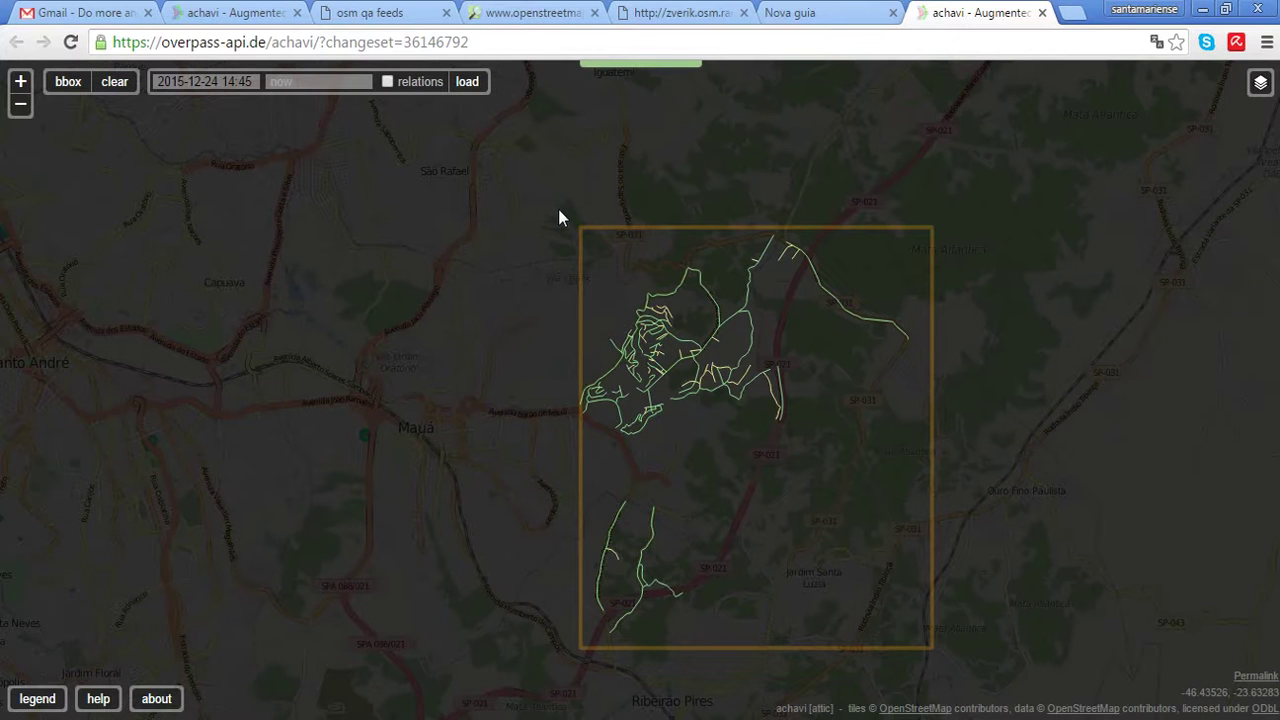
pyautogui.moveTo(503, 346); pyautogui.dragTo(485, 323)
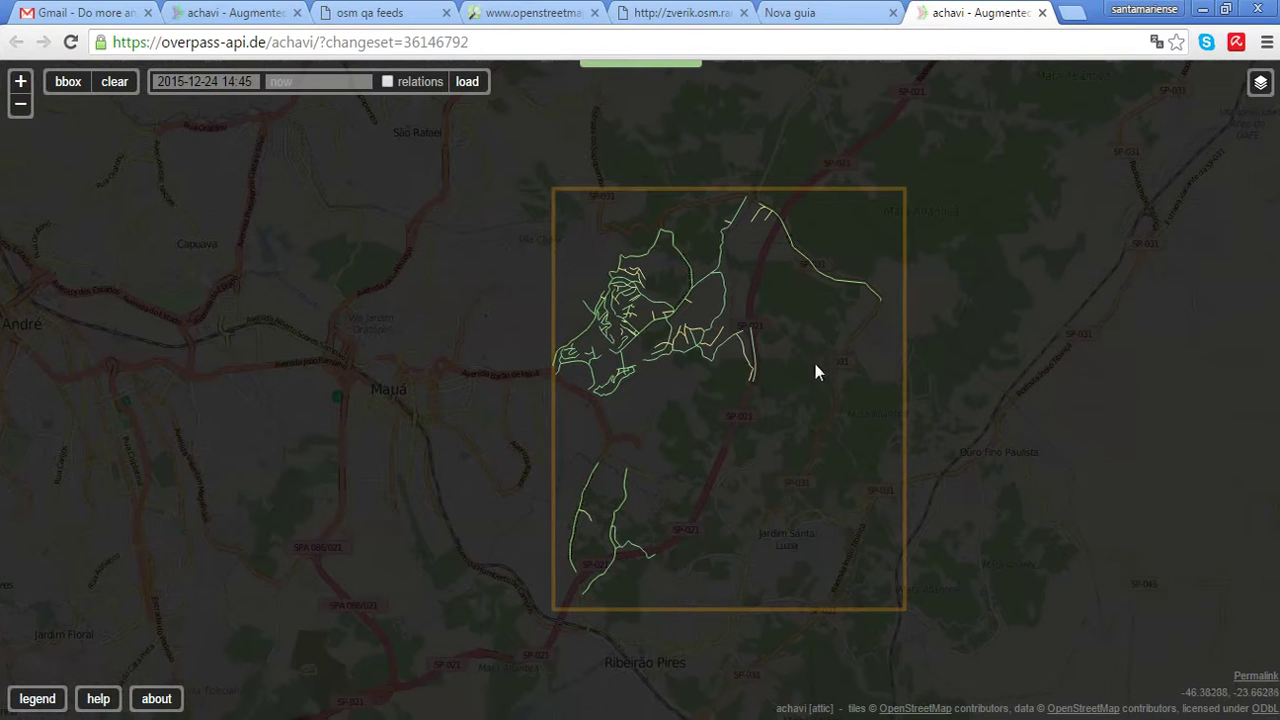
pyautogui.scroll(2, 814, 370)
pyautogui.moveTo(815, 372); pyautogui.dragTo(830, 410)
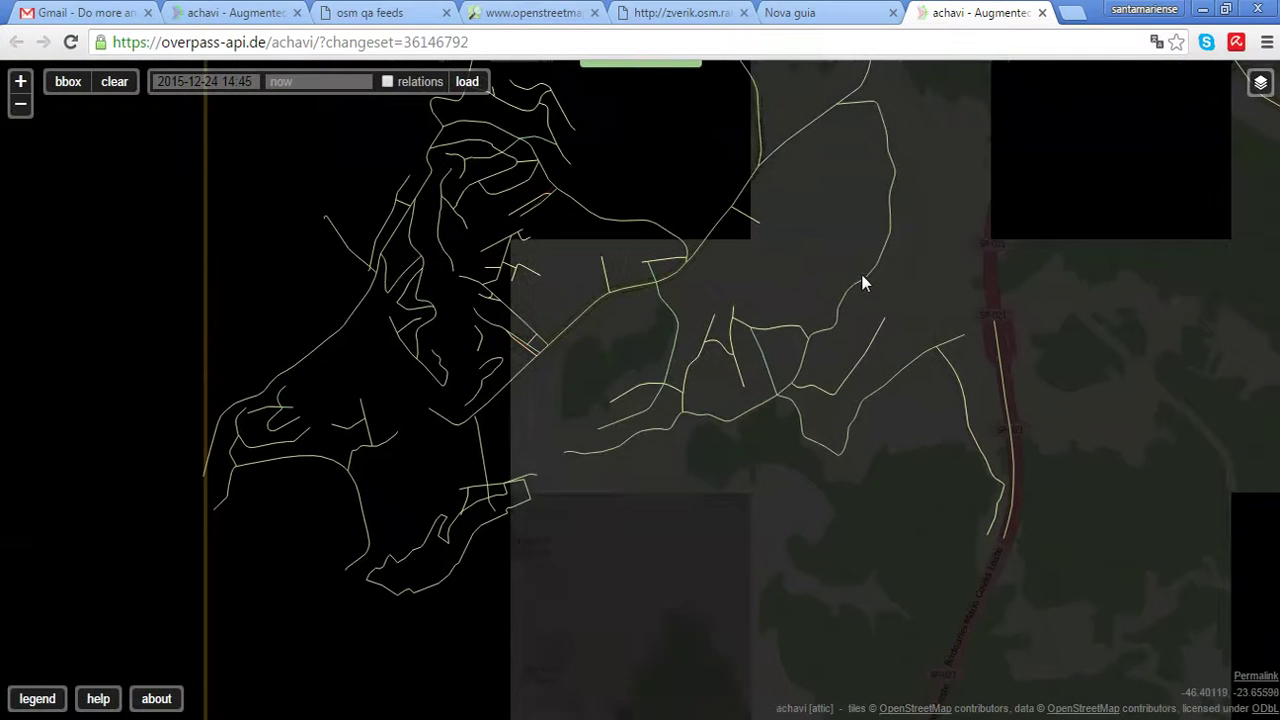
pyautogui.click(862, 282)
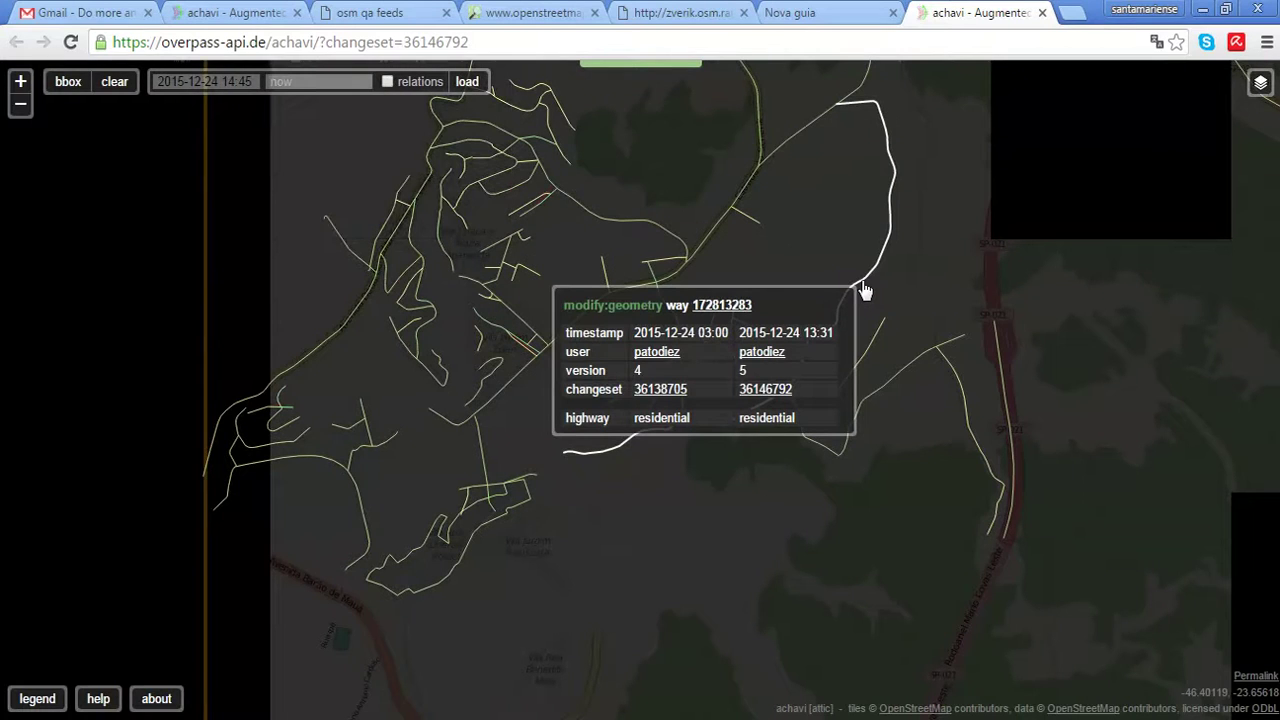
pyautogui.moveTo(610, 513); pyautogui.dragTo(707, 499)
pyautogui.click(675, 527)
pyautogui.moveTo(822, 516); pyautogui.dragTo(845, 560)
pyautogui.moveTo(564, 243); pyautogui.dragTo(629, 358)
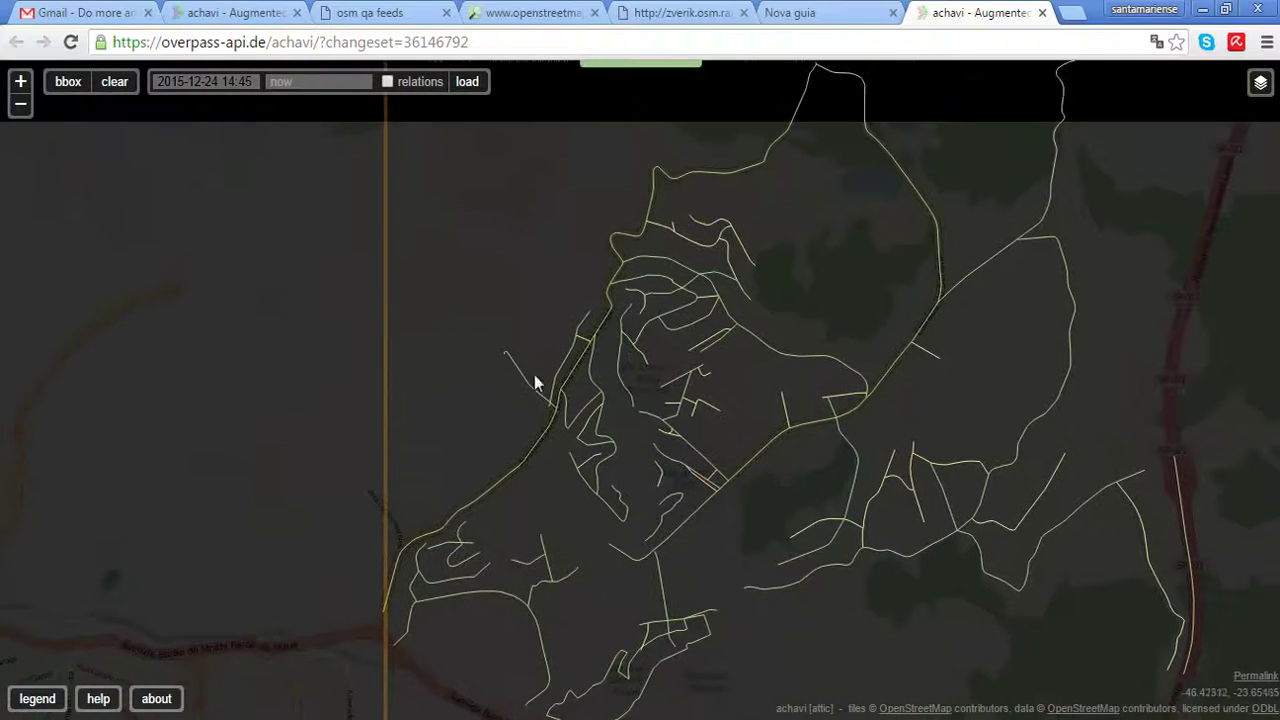
# Examine the changeset's geometry changes near Vila Jardim Eden, including the details of the modified residential way, and view the changeset's full extent again
pyautogui.moveTo(540, 387); pyautogui.dragTo(548, 349)
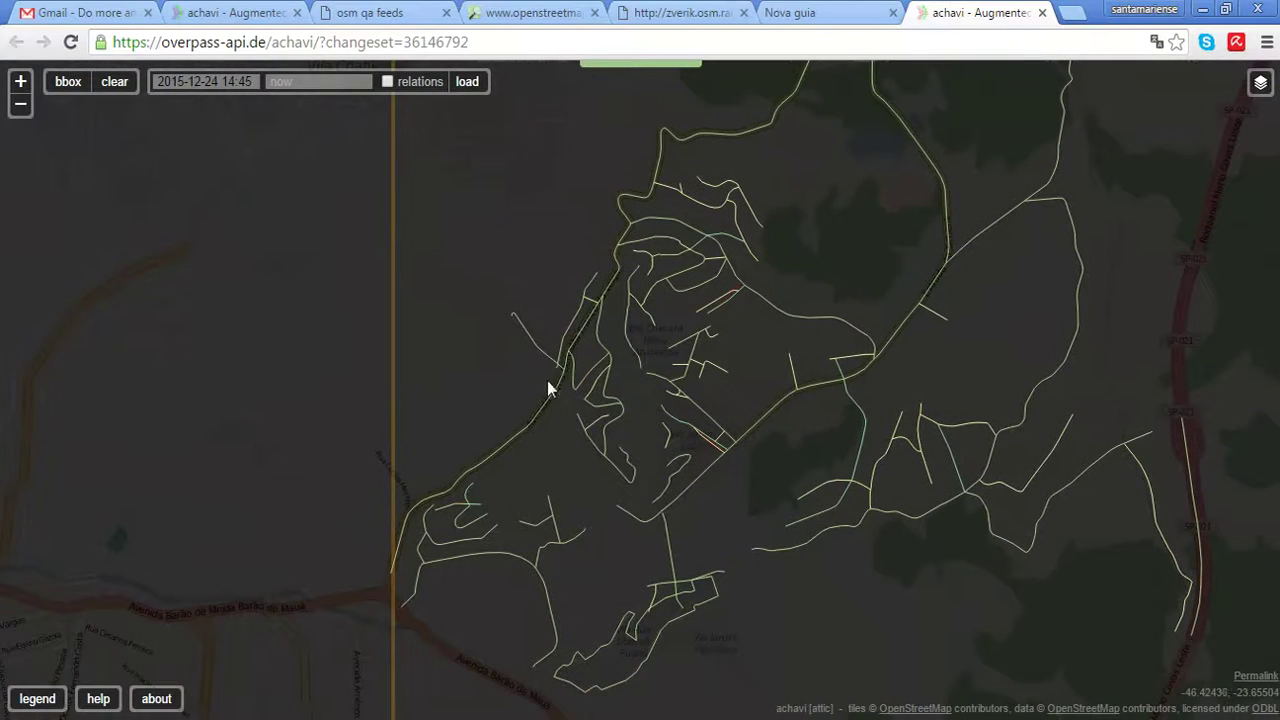
pyautogui.scroll(3, 780, 409)
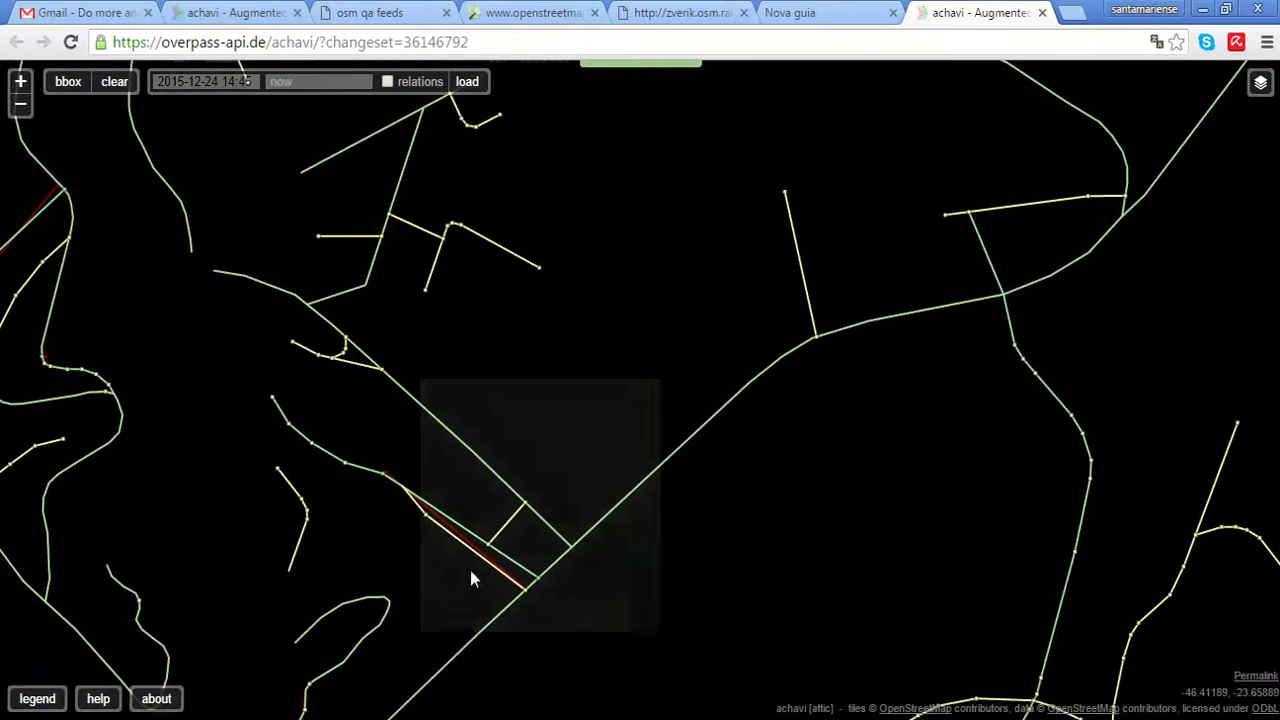
pyautogui.moveTo(486, 557); pyautogui.dragTo(651, 434)
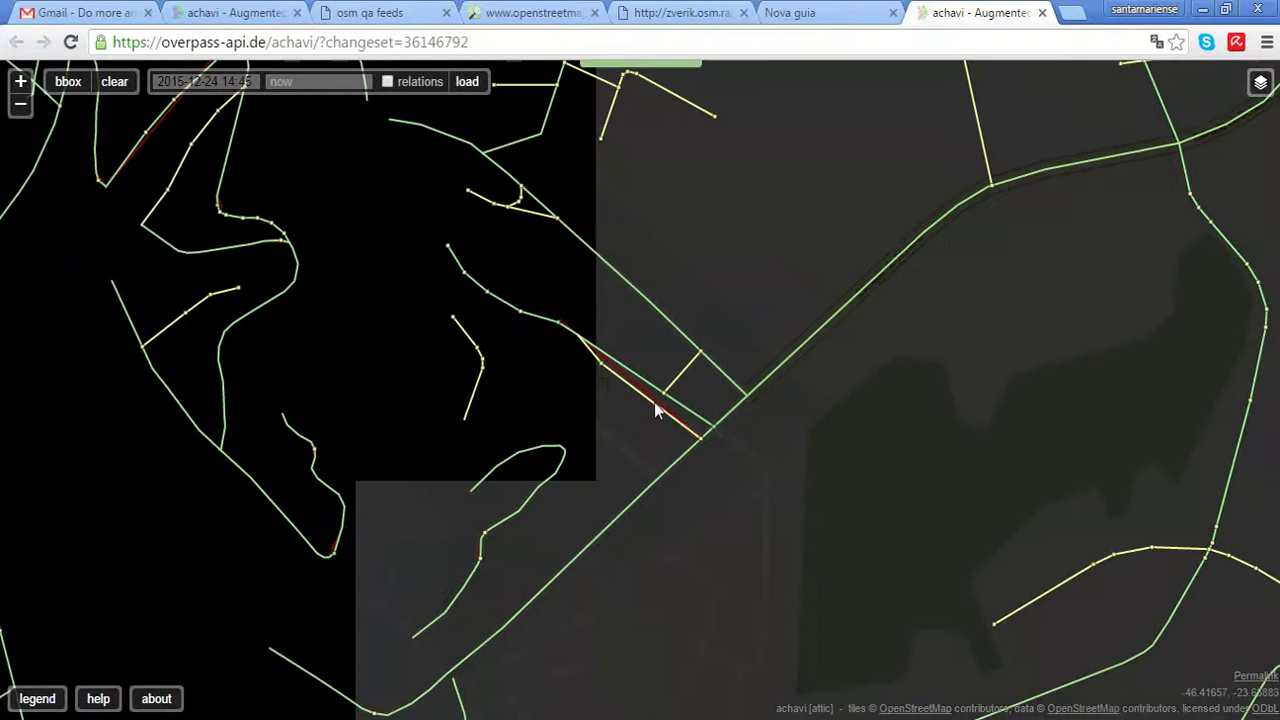
pyautogui.moveTo(657, 414)
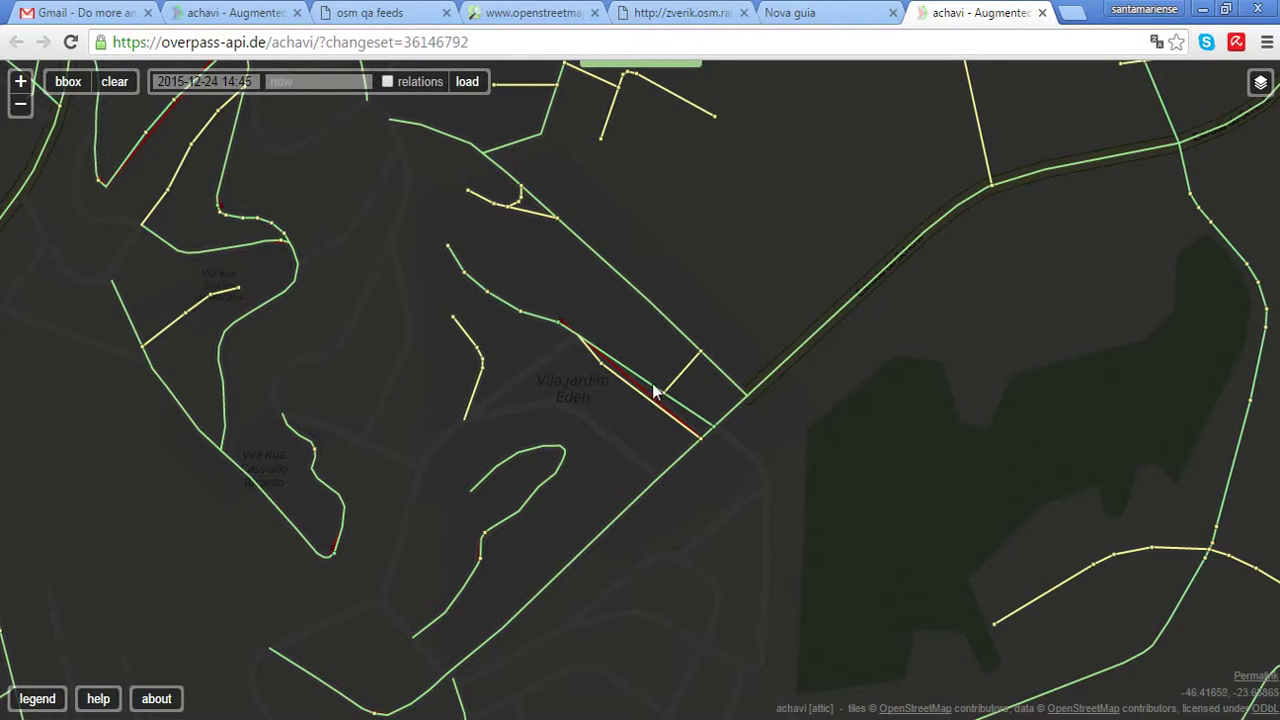
pyautogui.scroll(3, 645, 390)
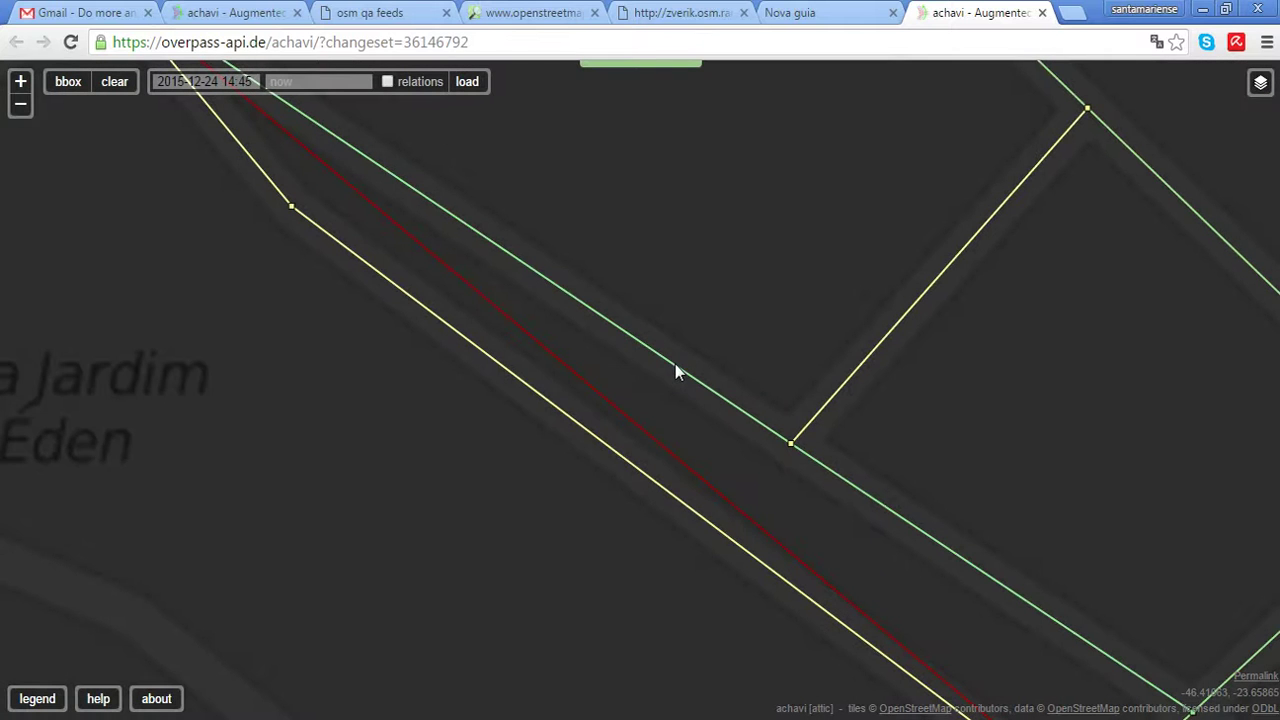
pyautogui.moveTo(677, 371)
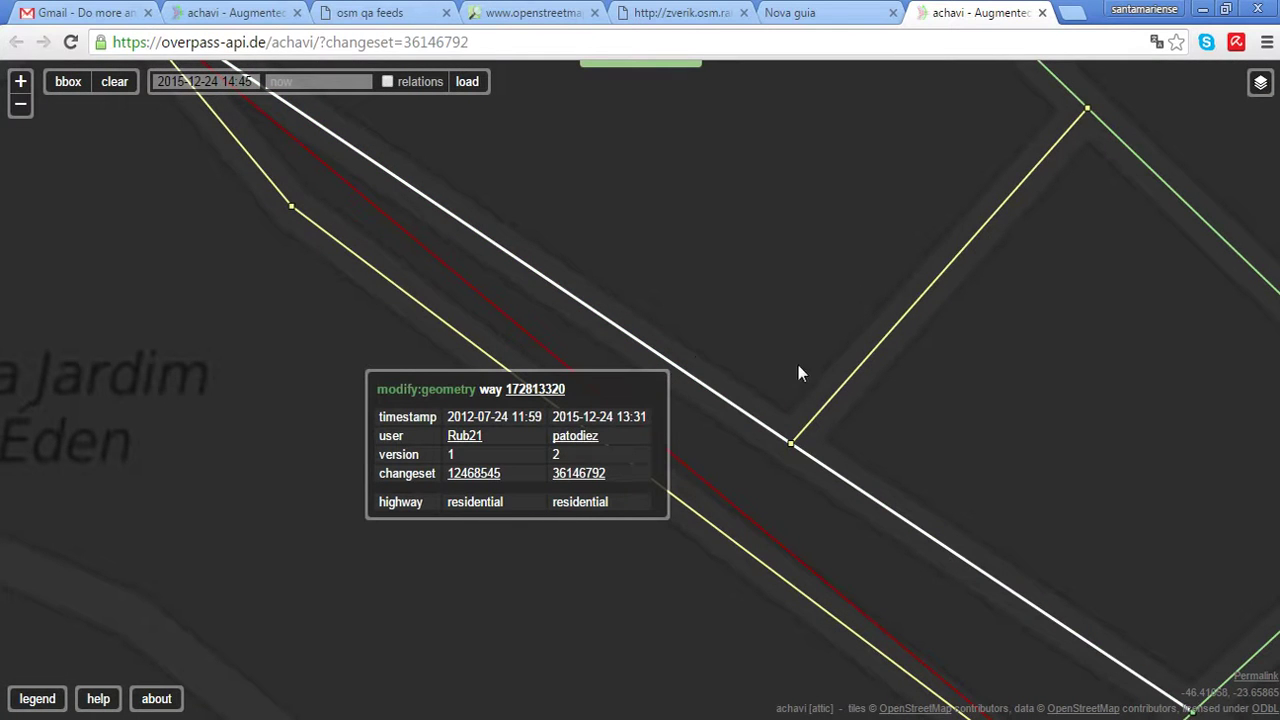
pyautogui.scroll(-3, 790, 369)
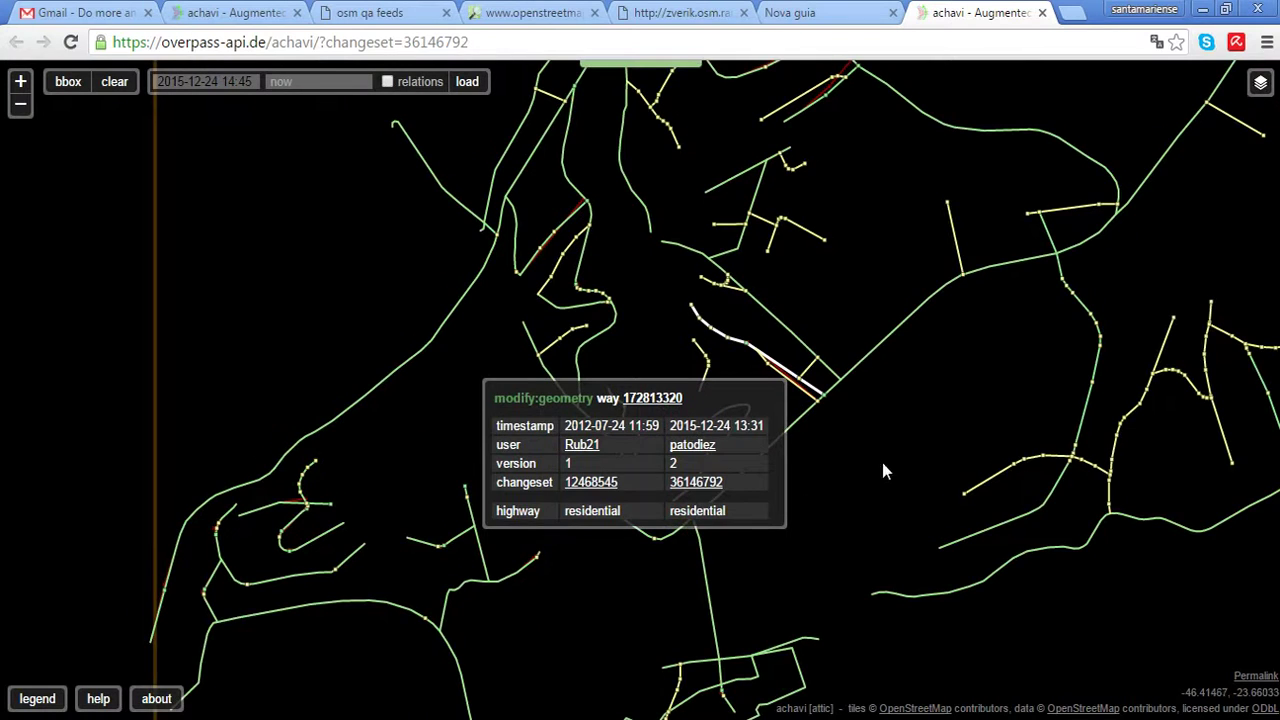
pyautogui.scroll(-4, 875, 463)
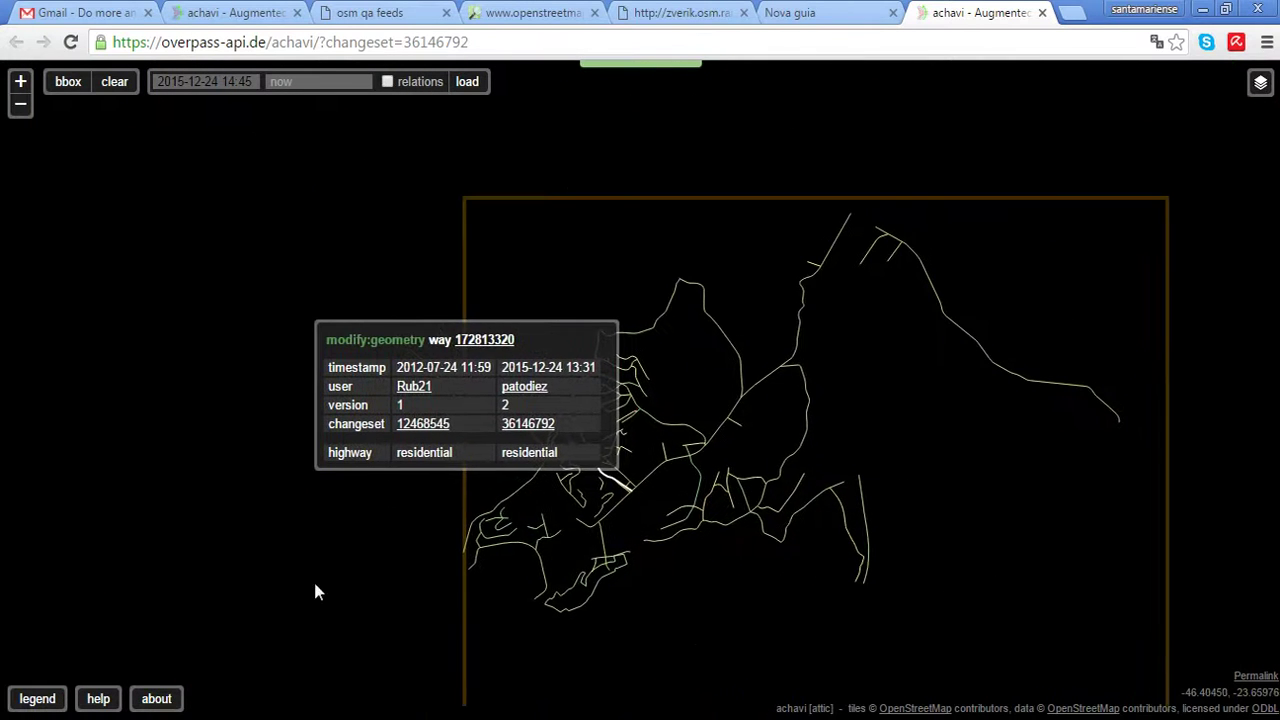
pyautogui.click(165, 719)
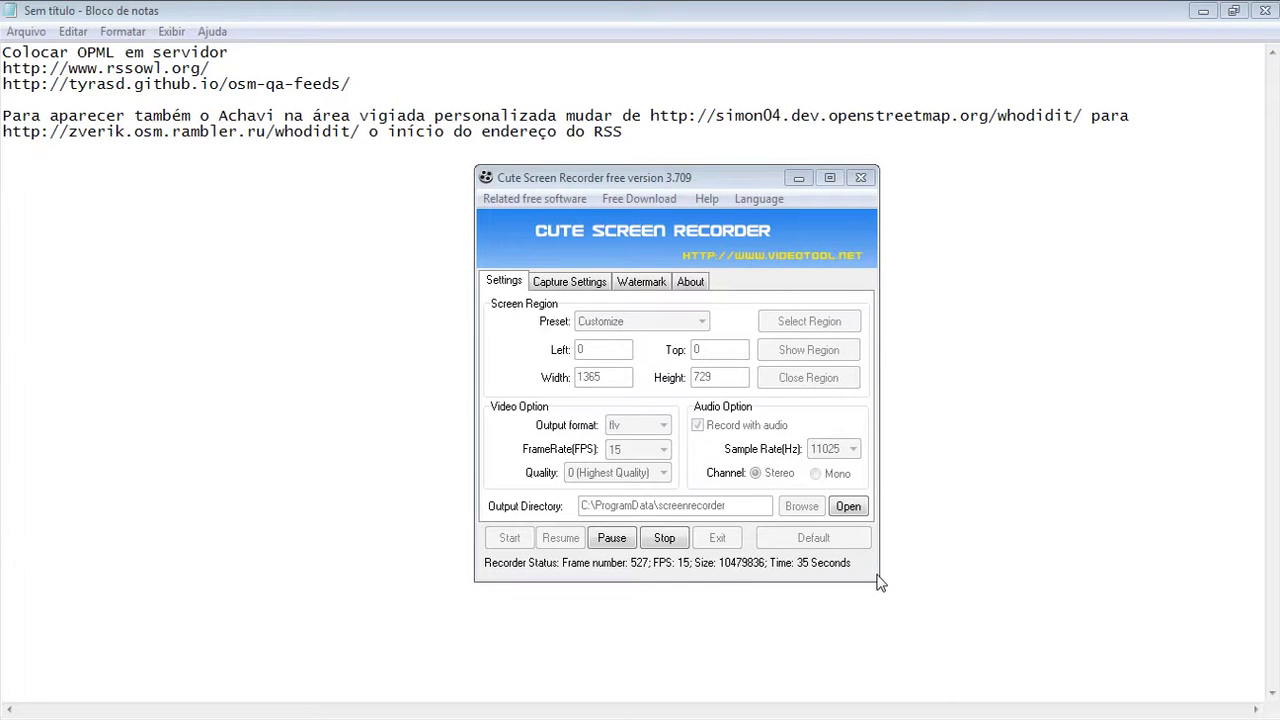
pyautogui.click(671, 549)
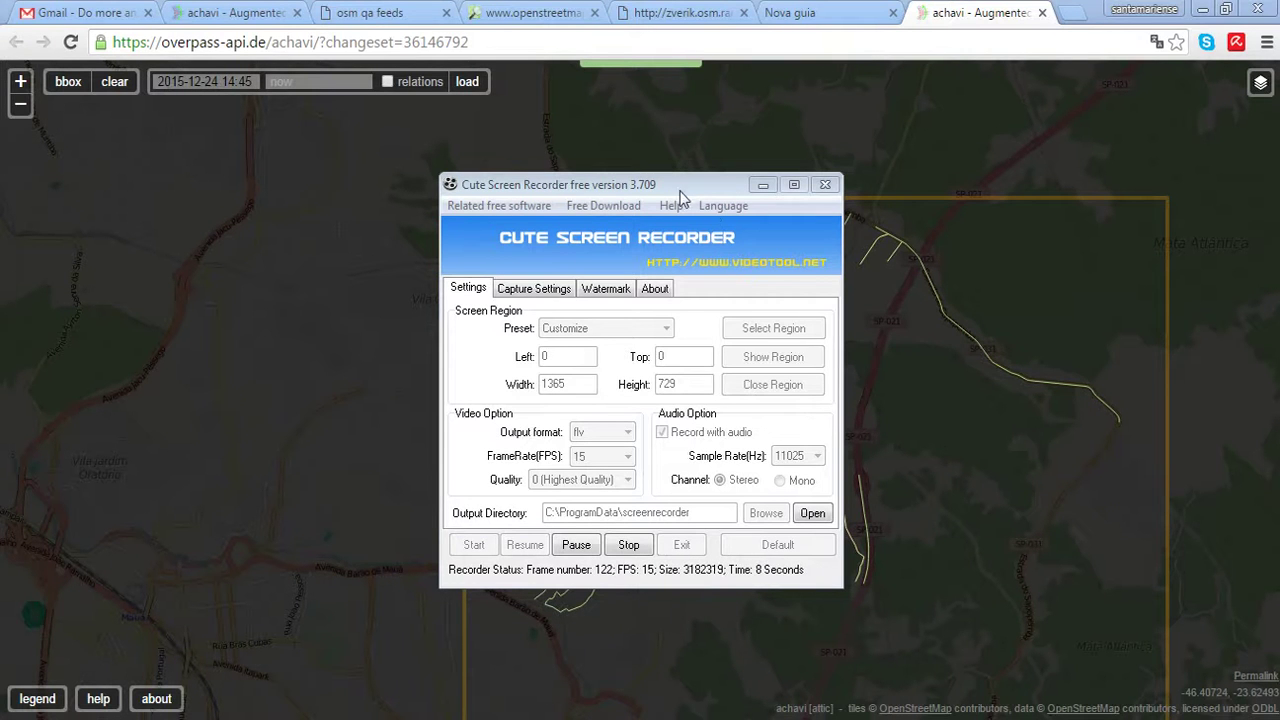
pyautogui.moveTo(676, 185); pyautogui.dragTo(711, 178)
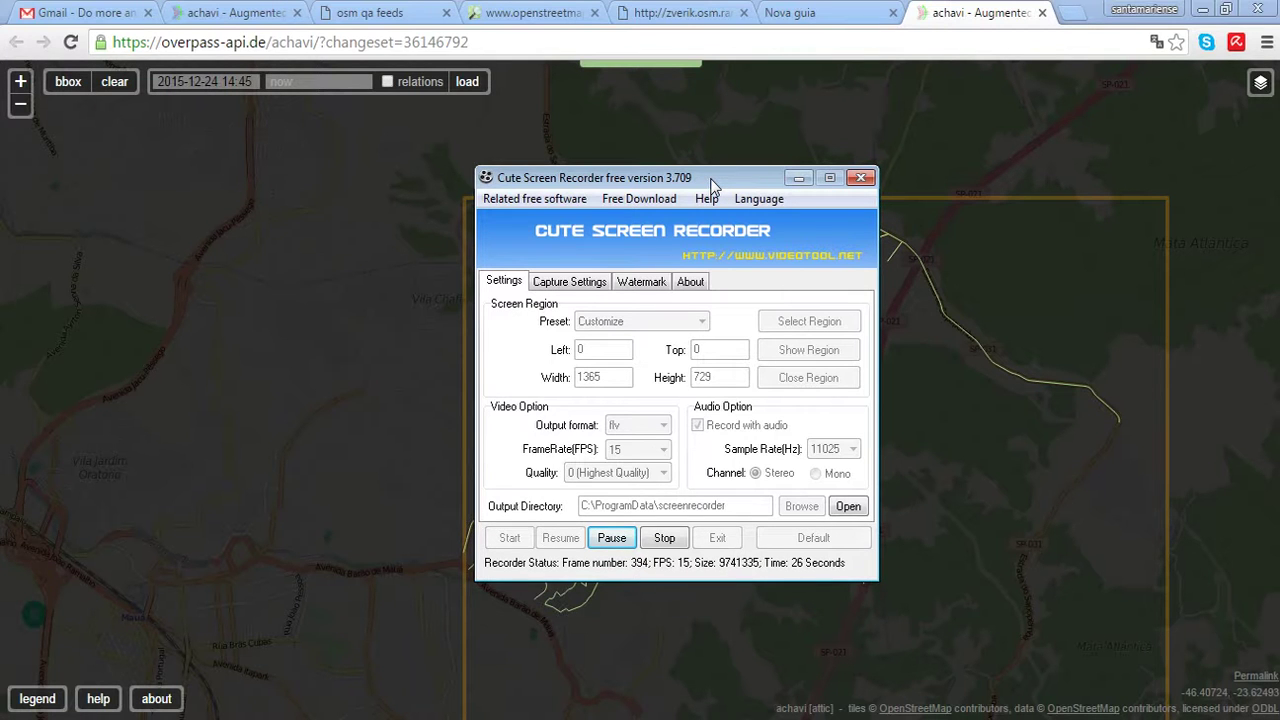
pyautogui.click(1107, 664)
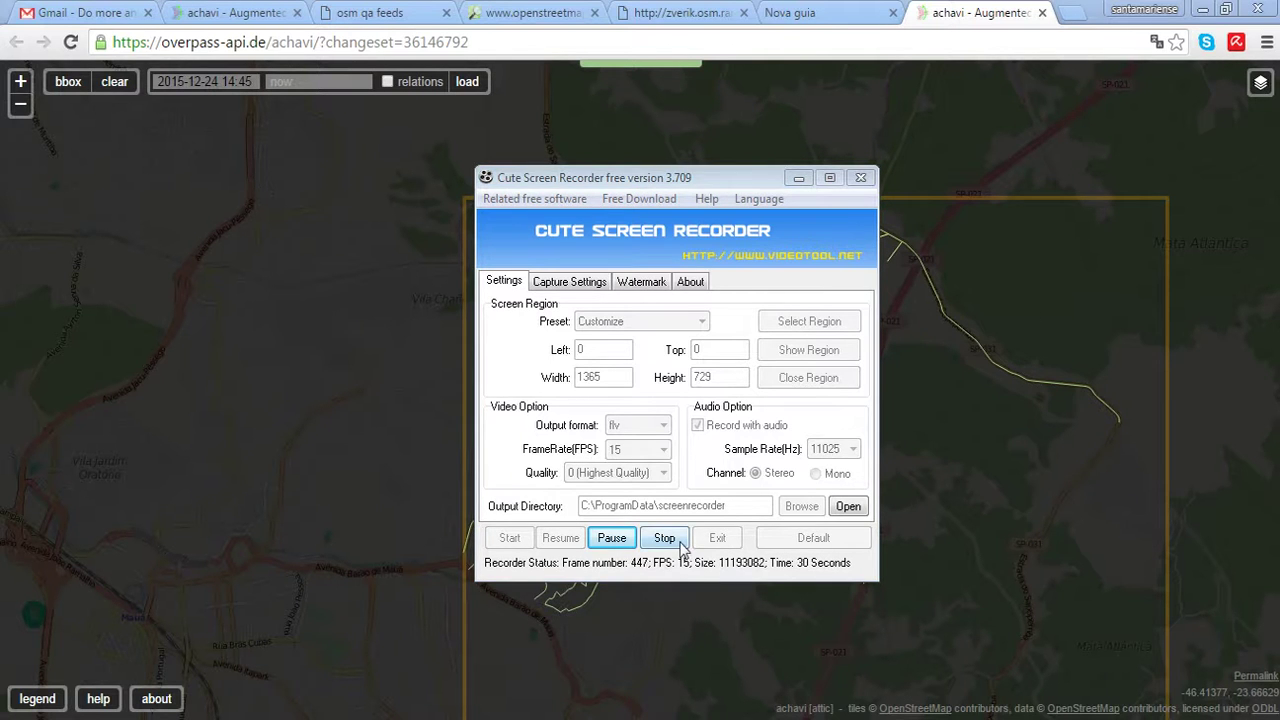